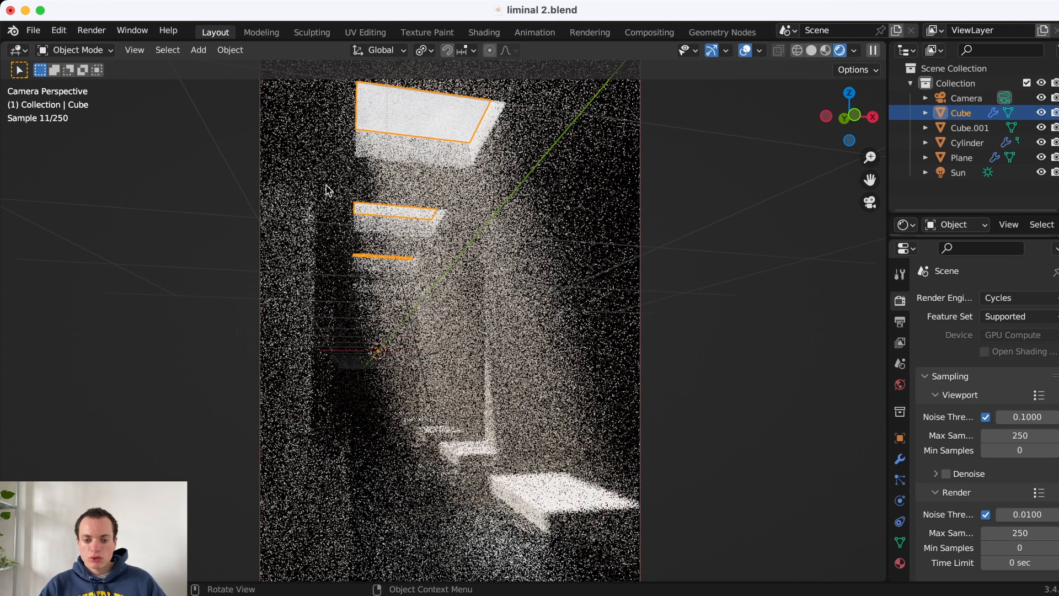
# - Show the liminal 2 scene in solid shading and look at it through the camera
pyautogui.moveTo(239, 168); pyautogui.dragTo(309, 181, button='middle')
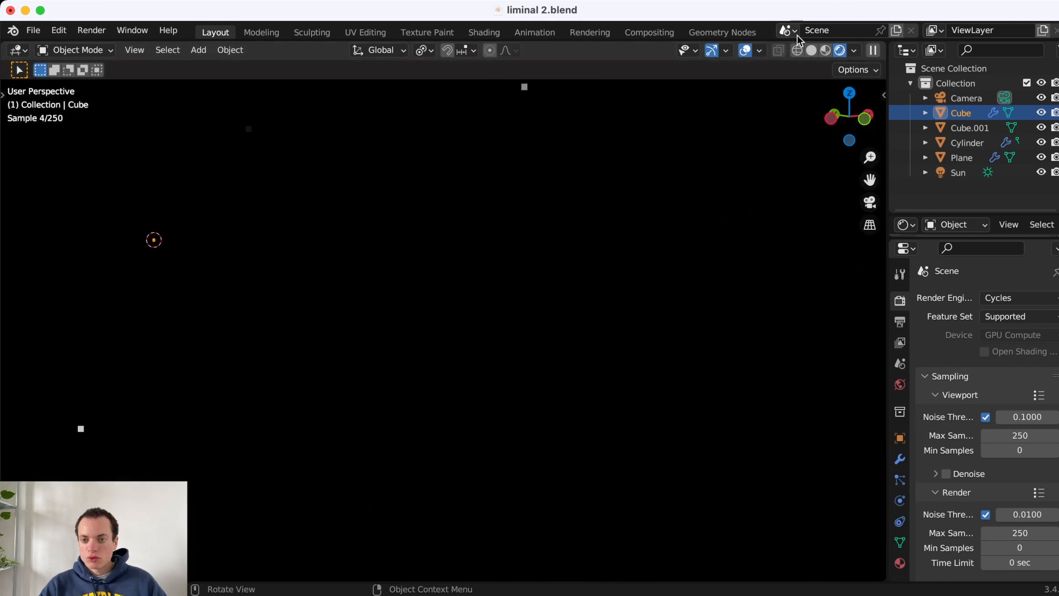
pyautogui.click(812, 50)
pyautogui.press('KP_0')
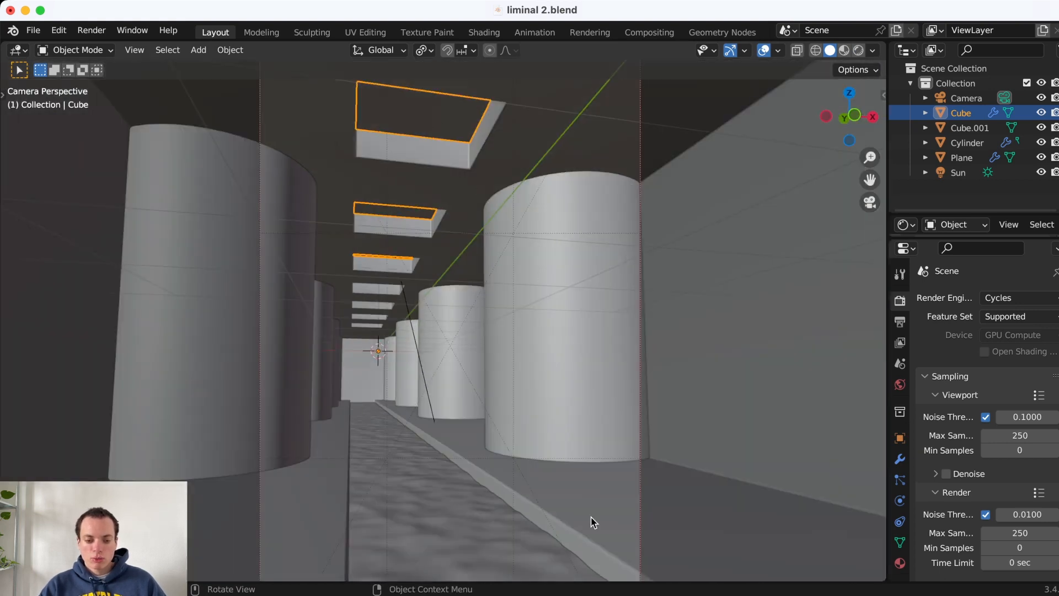
# - Start a new file and save the changes to liminal 2.blend
pyautogui.click(33, 30)
pyautogui.moveTo(53, 49)
pyautogui.click(211, 46)
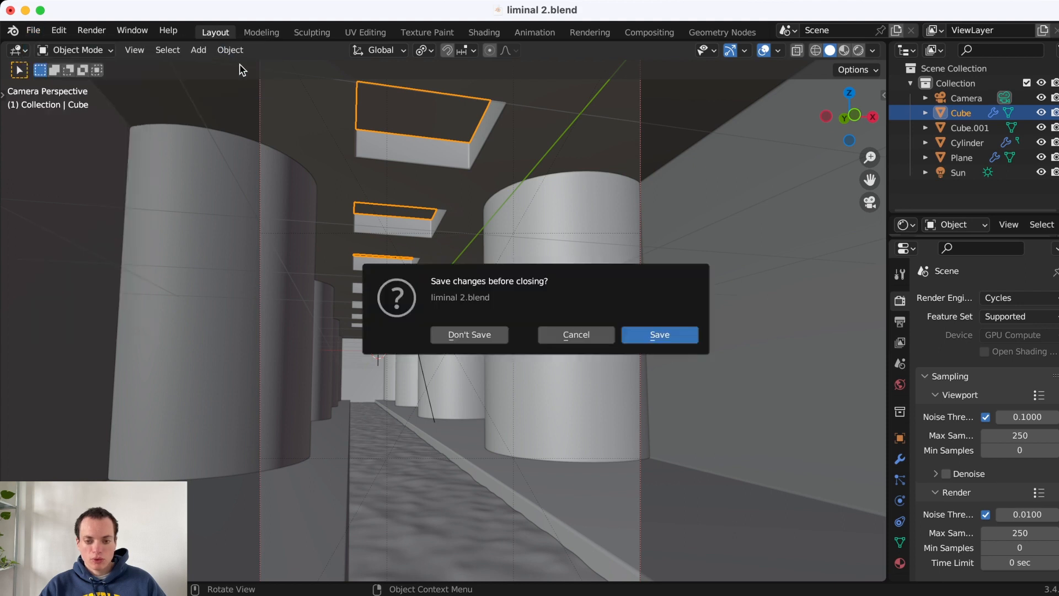
pyautogui.click(660, 334)
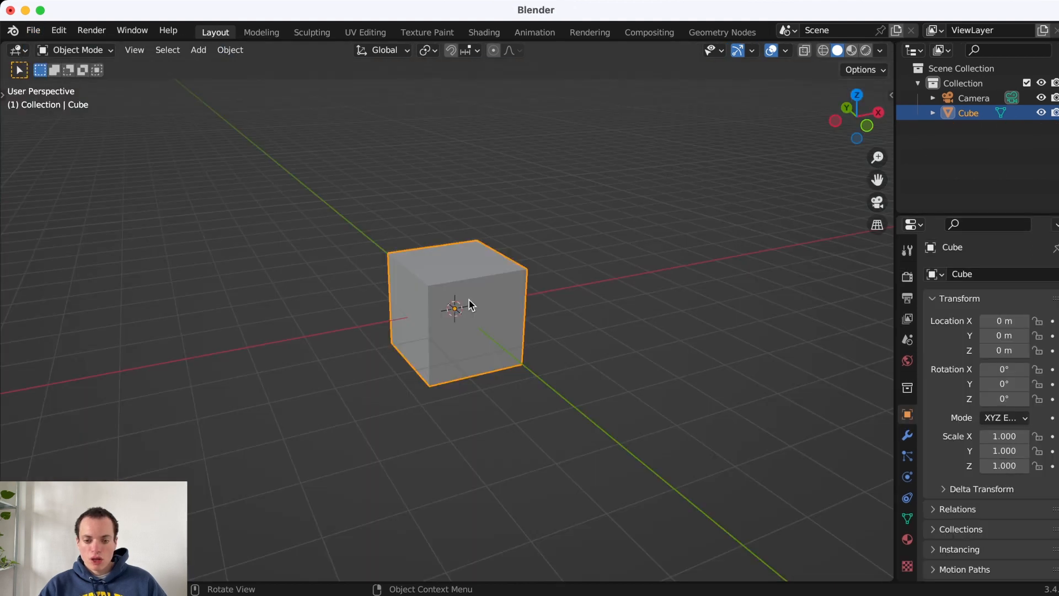
# - Start the Shortcut VUr display and hide the sidebar
pyautogui.press('n')
pyautogui.click(886, 212)
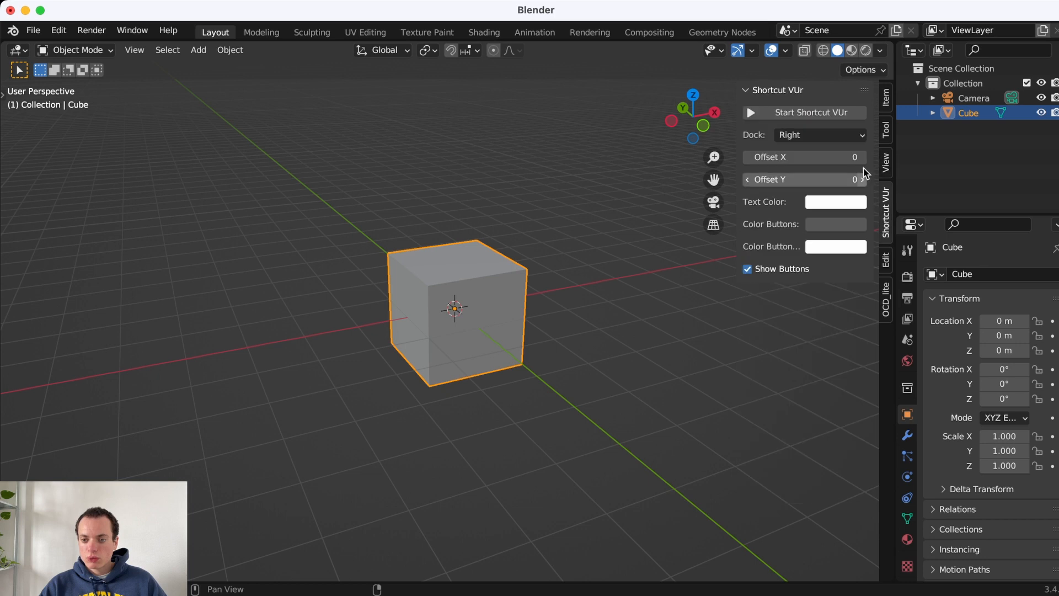
pyautogui.press('n')
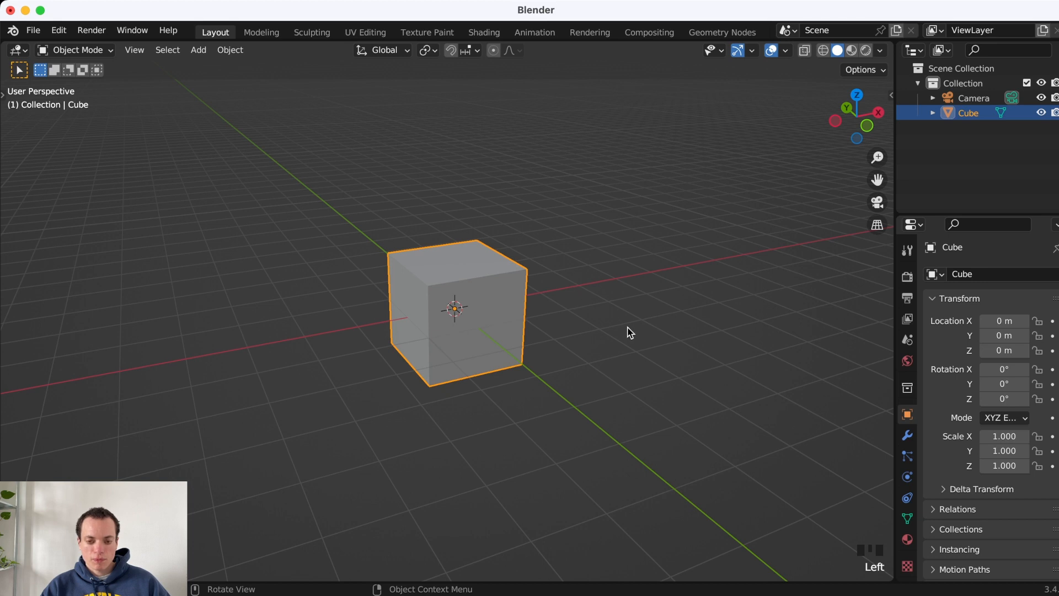
# - Scale the default cube to about 3.44 along X and Y and about 1.31 along Z
pyautogui.press('s')
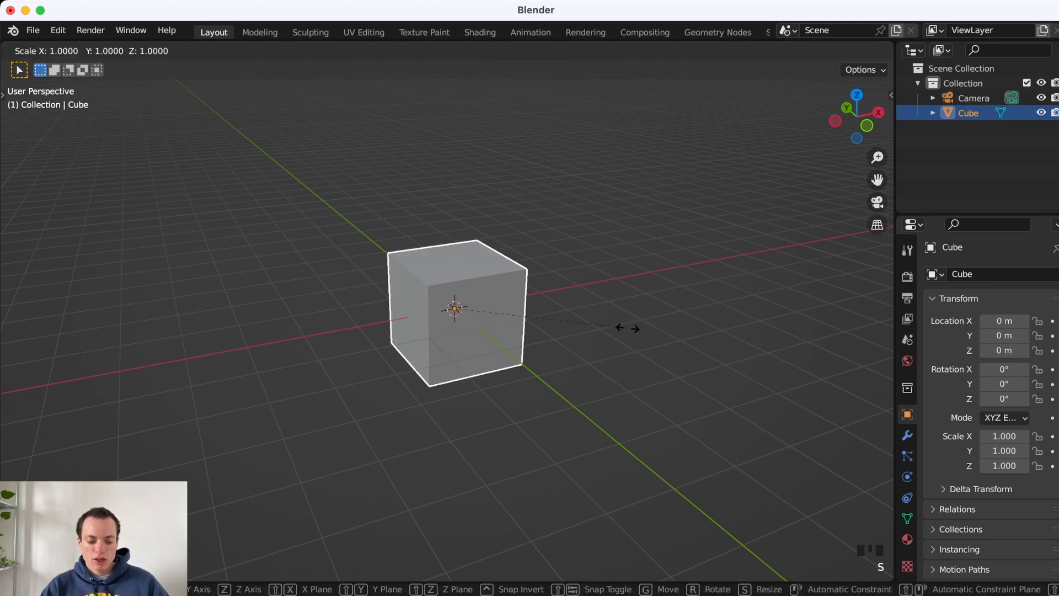
pyautogui.hotkey('shift', 'z')
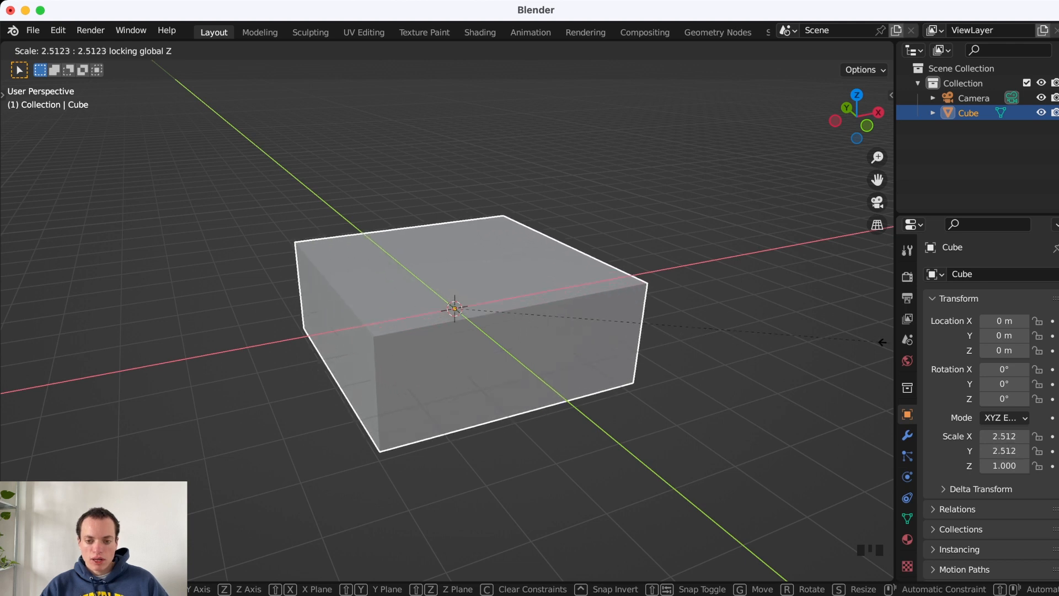
pyautogui.click(163, 347)
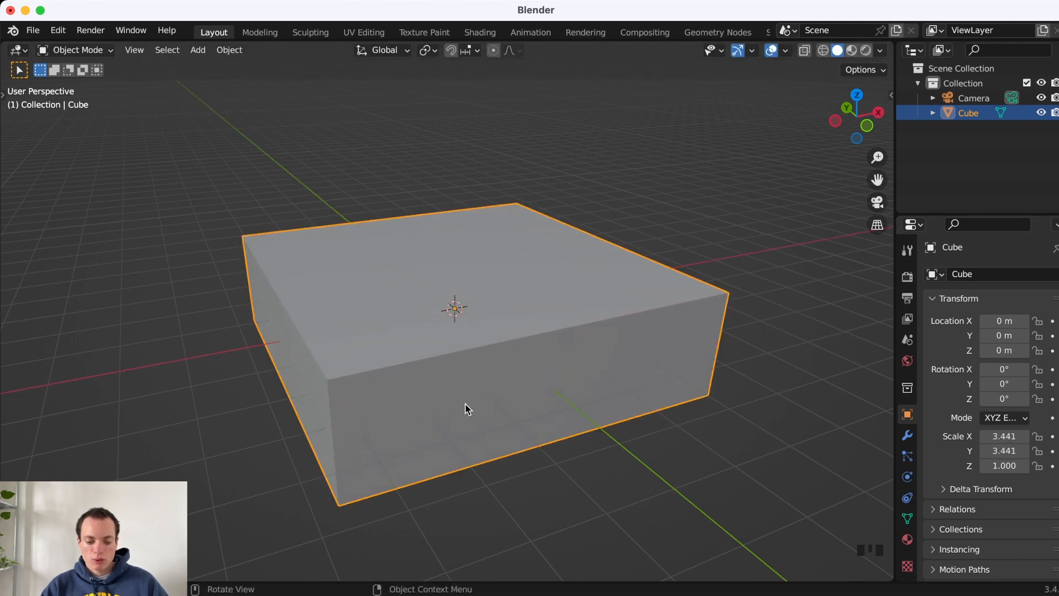
pyautogui.press('s')
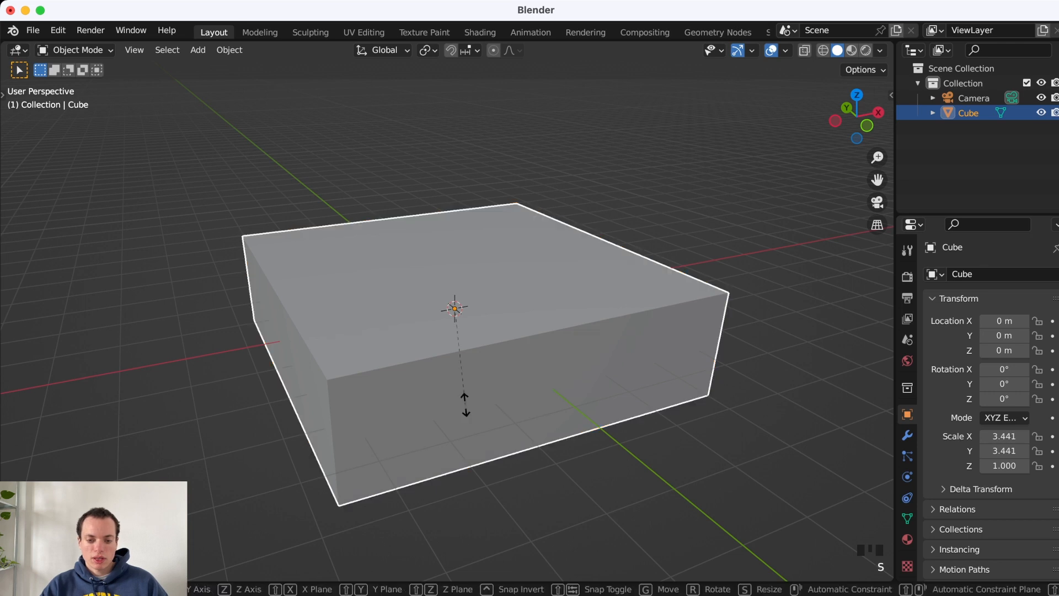
pyautogui.press('z')
pyautogui.click(493, 429)
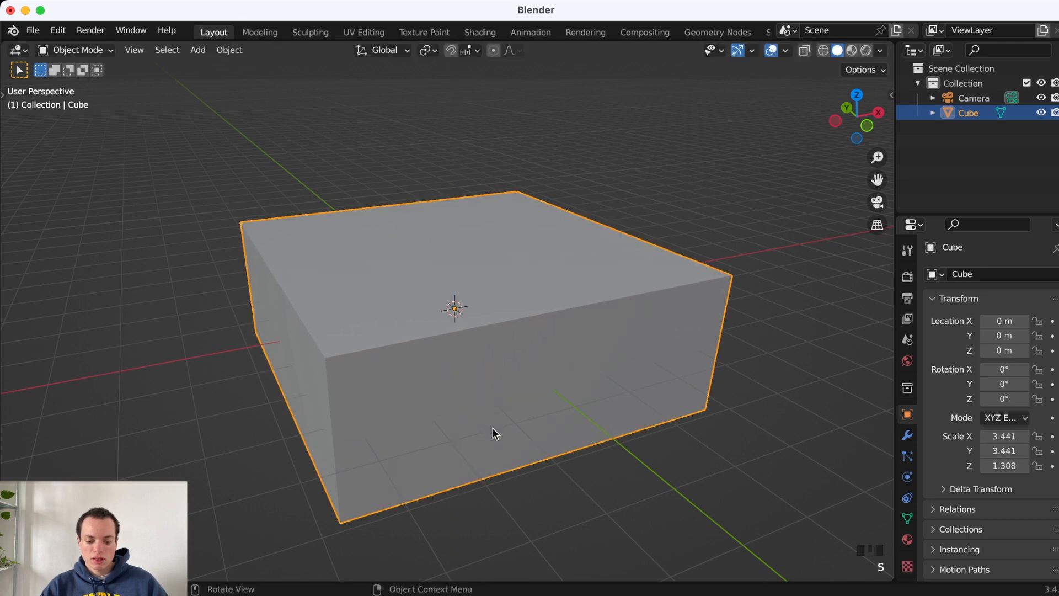
# - Set the cube's Z dimension to 3 m
pyautogui.press('n')
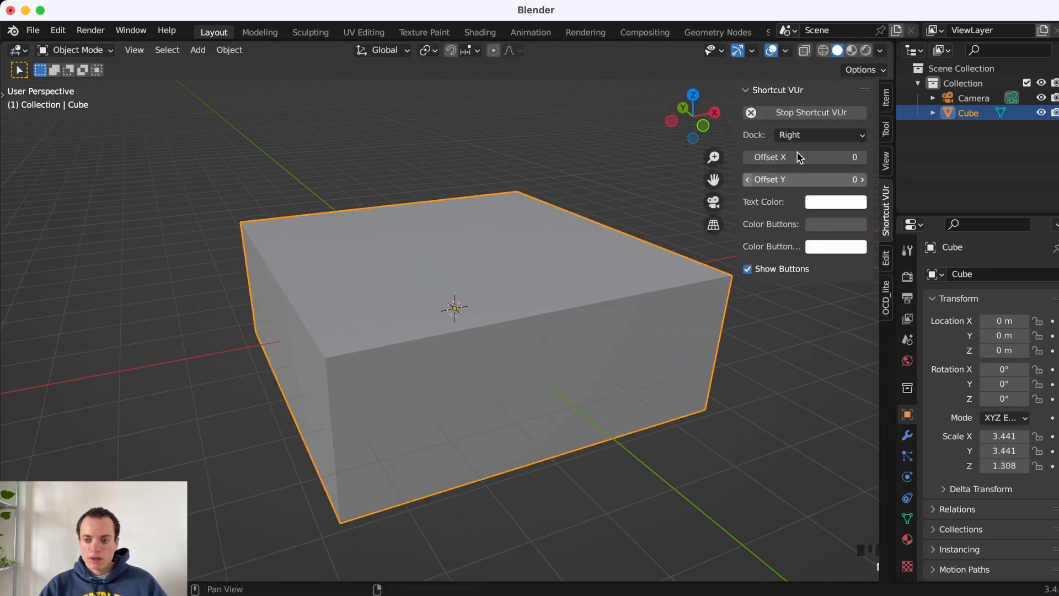
pyautogui.click(885, 102)
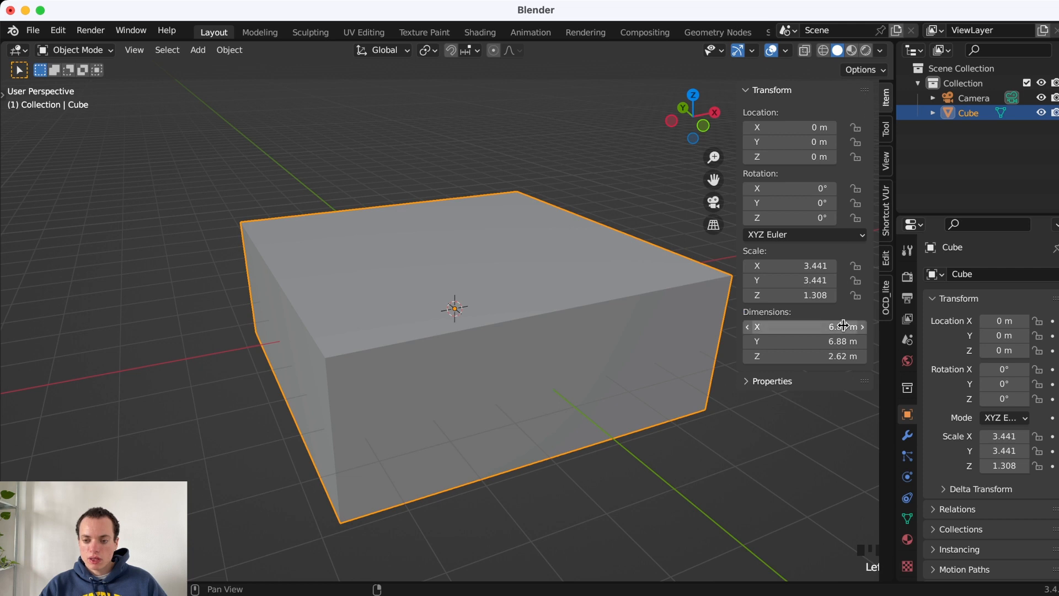
pyautogui.click(838, 358)
pyautogui.write('3')
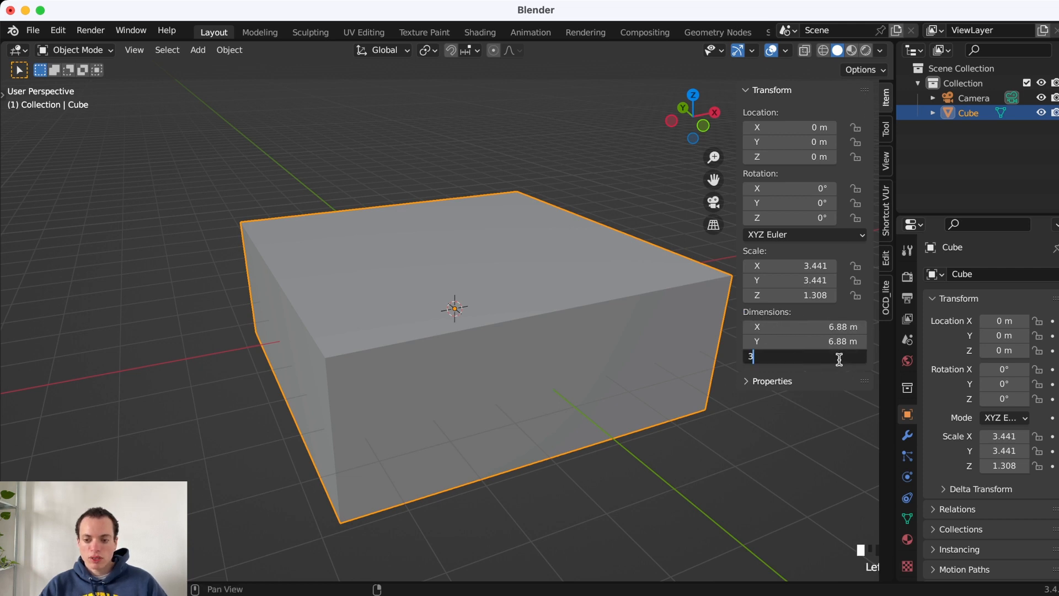
pyautogui.press('Return')
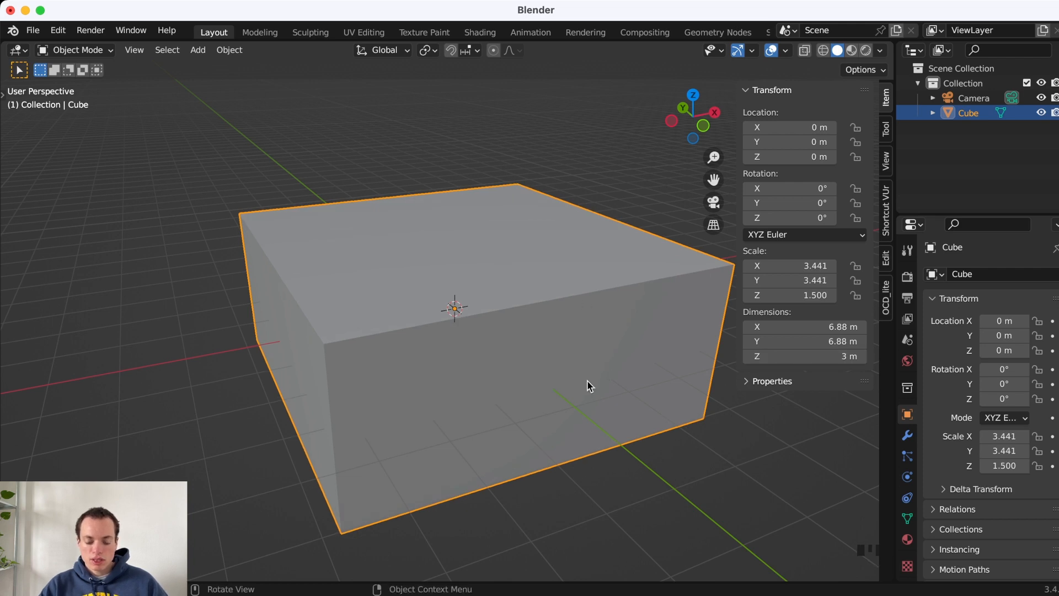
# - Stretch the box along the Y axis to a length of about 20.4 m and hide the sidebar
pyautogui.press('s')
pyautogui.press('y')
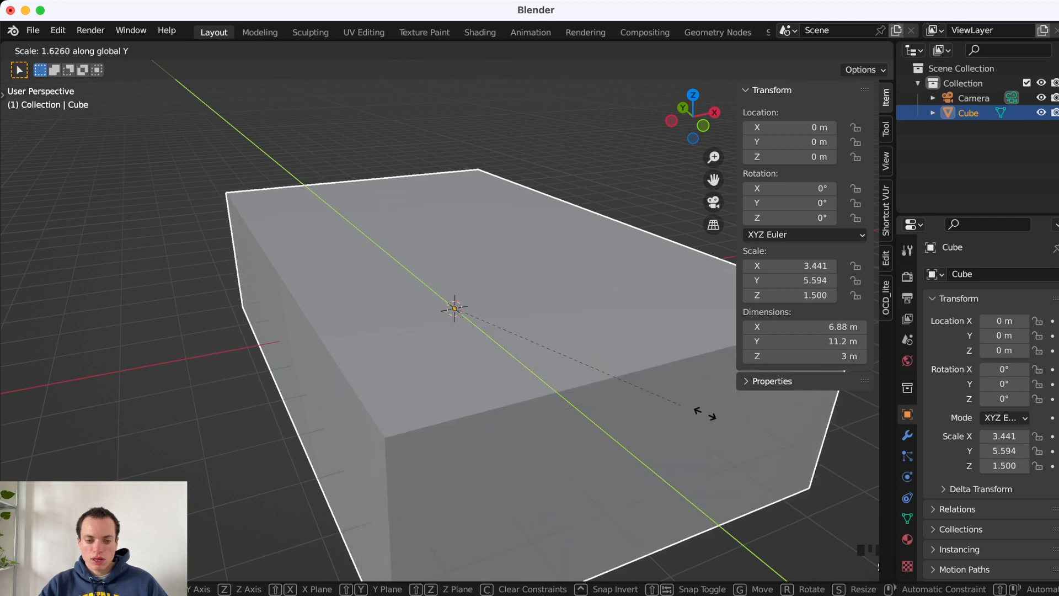
pyautogui.click(877, 466)
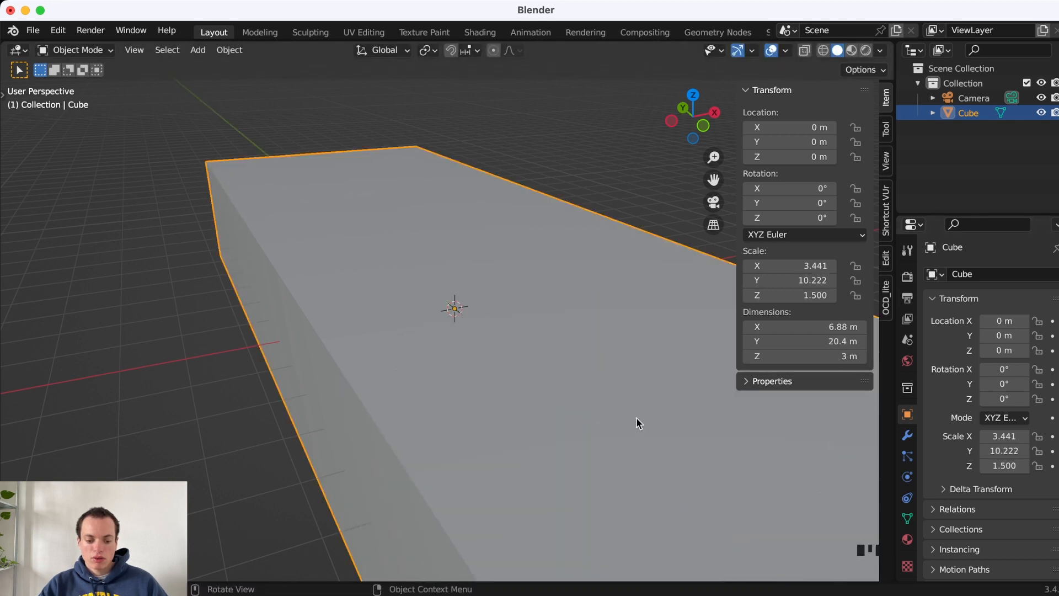
pyautogui.keyDown('super'); pyautogui.scroll(5, 636, 423); pyautogui.keyUp('super')
pyautogui.keyDown('ctrl'); pyautogui.scroll(-3, 636, 423); pyautogui.keyUp('ctrl')
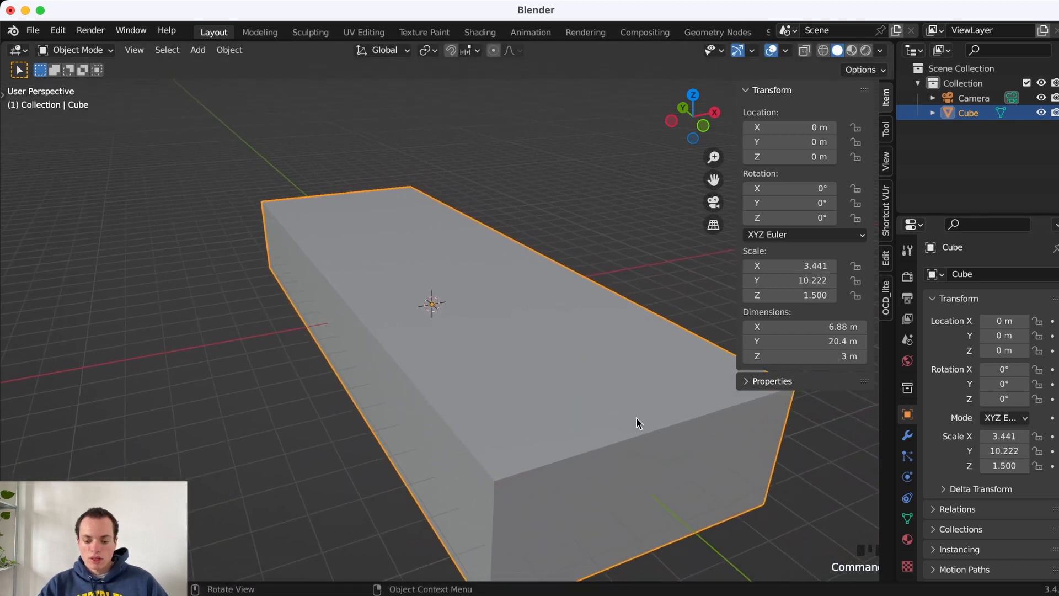
pyautogui.press('n')
pyautogui.keyDown('ctrl'); pyautogui.scroll(-1, 637, 423); pyautogui.keyUp('ctrl')
pyautogui.keyDown('shift'); pyautogui.scroll(-1, 583, 444); pyautogui.keyUp('shift')
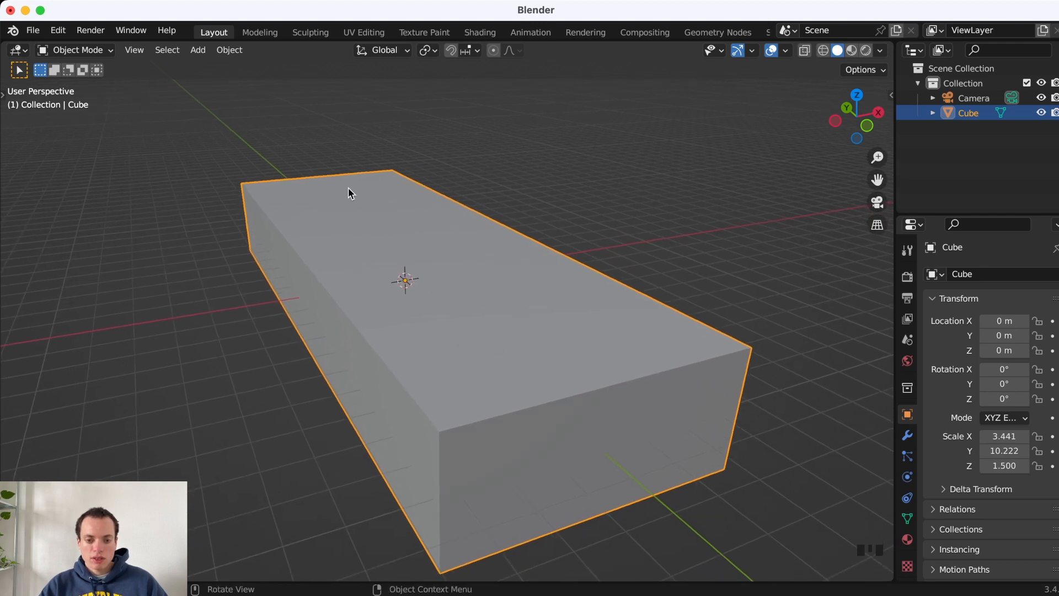
# - Add a second camera at the centre of the scene
pyautogui.hotkey('shift', 'a')
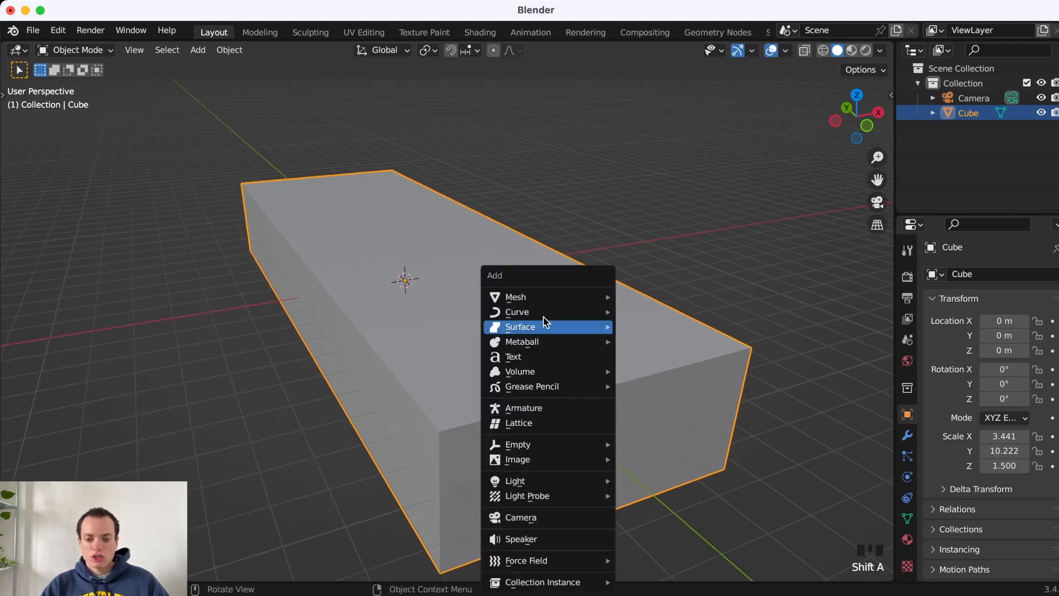
pyautogui.moveTo(534, 297)
pyautogui.moveTo(531, 467)
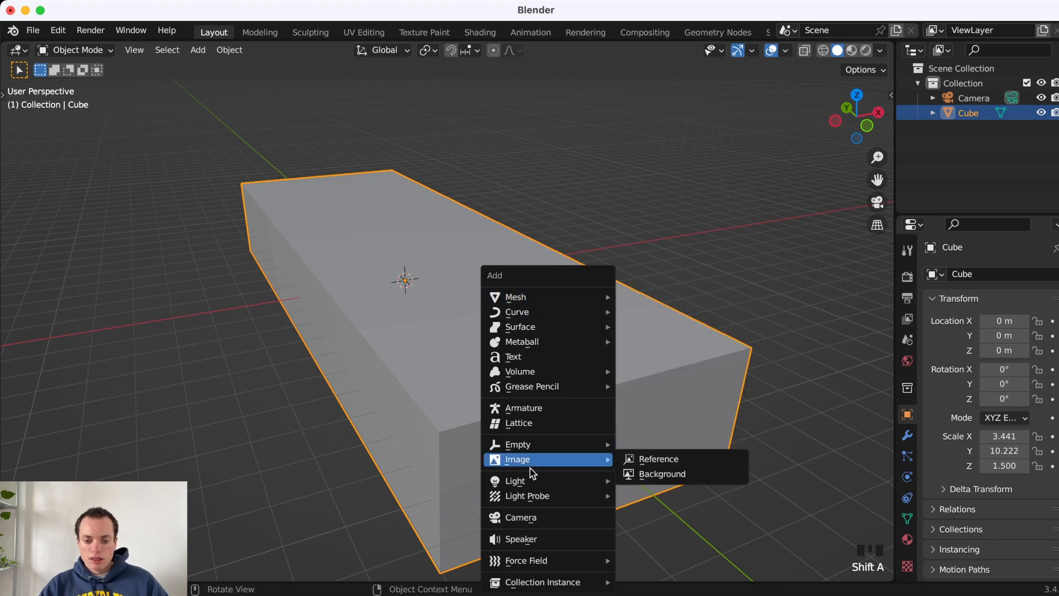
pyautogui.click(519, 523)
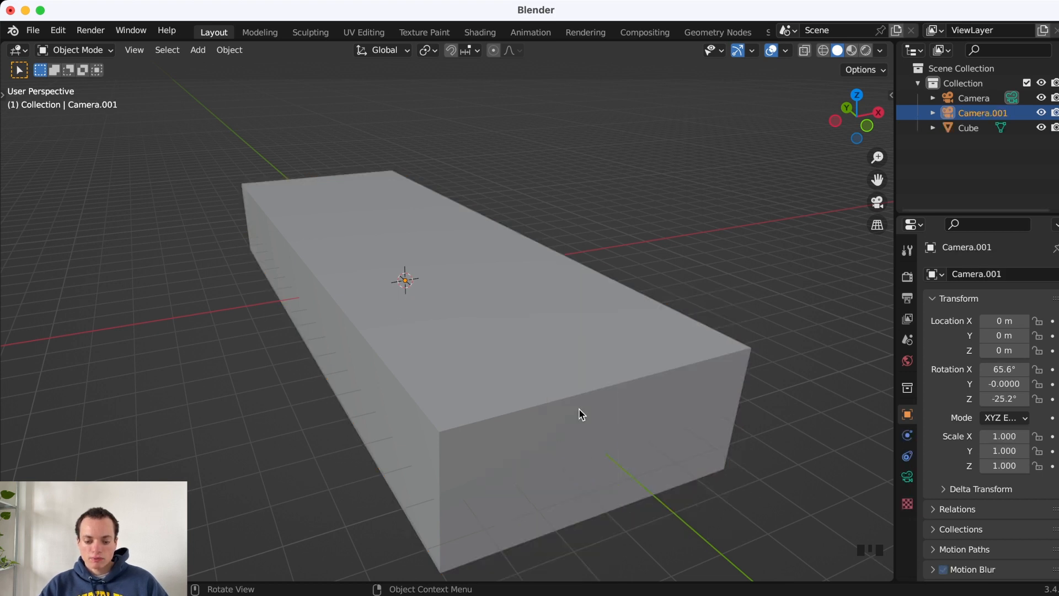
# - Show the scene in wireframe and view the original camera near the box's end from directly above
pyautogui.press('z')
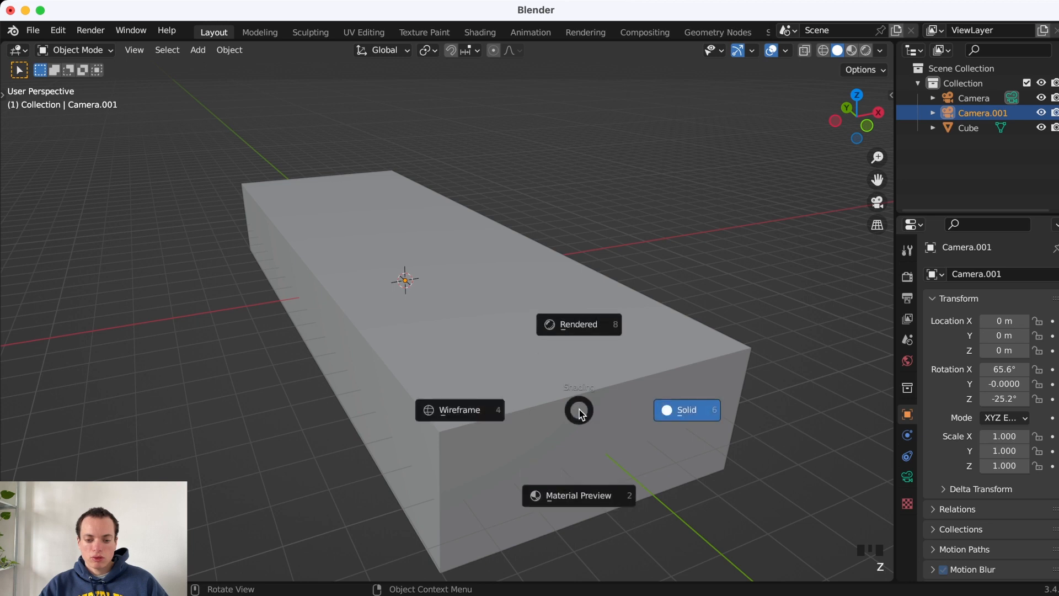
pyautogui.click(458, 415)
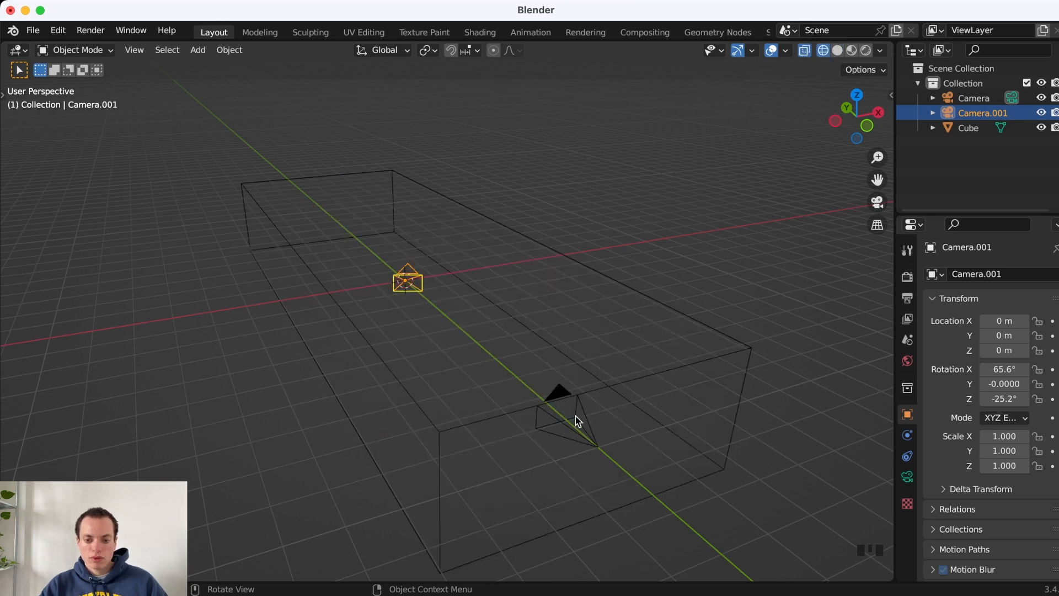
pyautogui.click(591, 447)
pyautogui.press('KP_7')
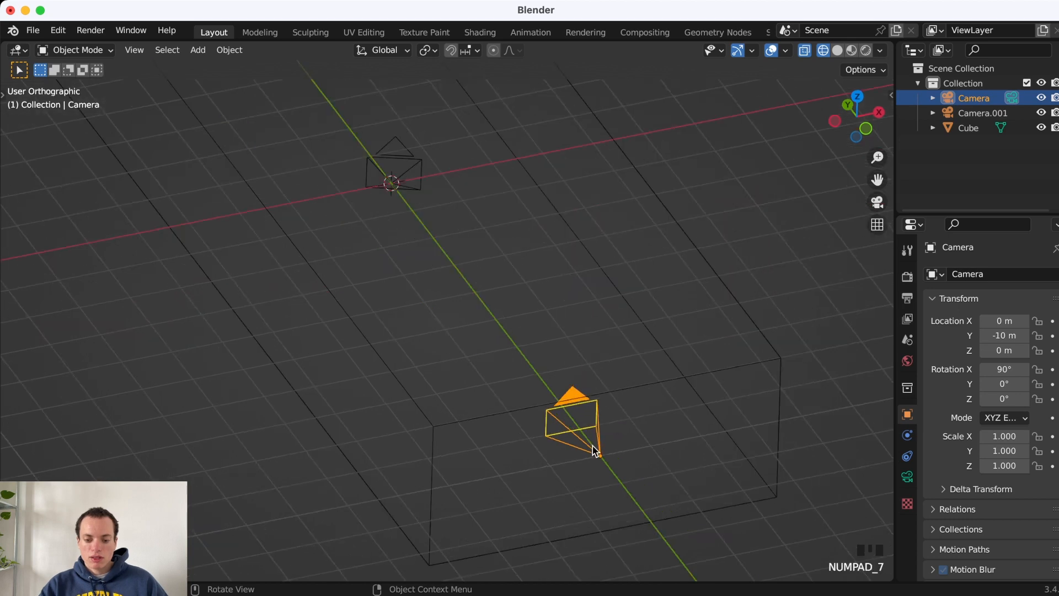
pyautogui.keyDown('shift'); pyautogui.hscroll(5, 593, 446); pyautogui.keyUp('shift')
pyautogui.keyDown('super'); pyautogui.scroll(-3, 593, 446); pyautogui.keyUp('super')
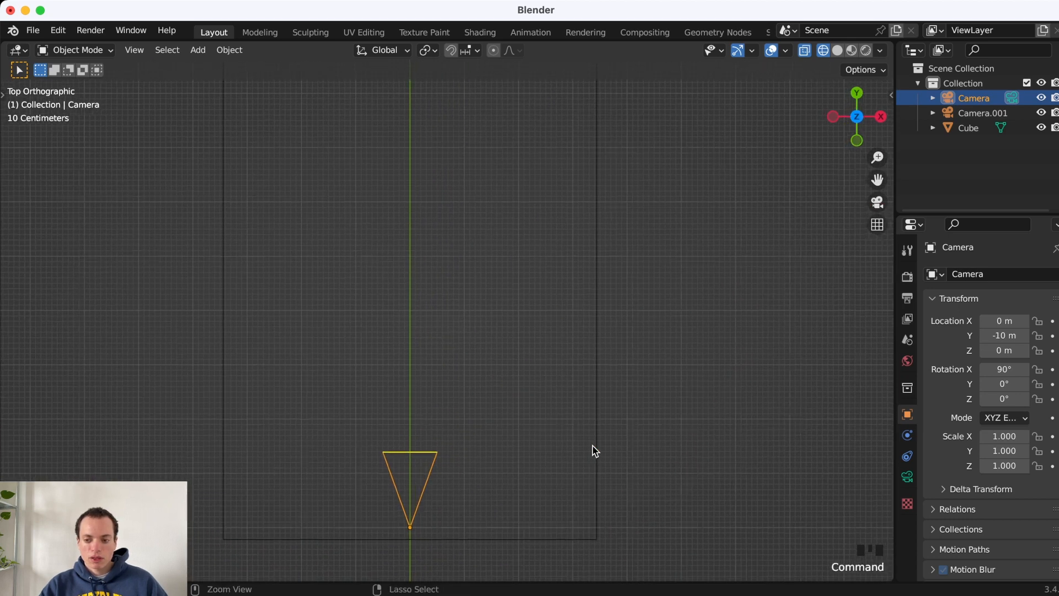
# - Confirm 90° as the original camera's X rotation and look down the box through that camera
pyautogui.click(1004, 369)
pyautogui.press('Return')
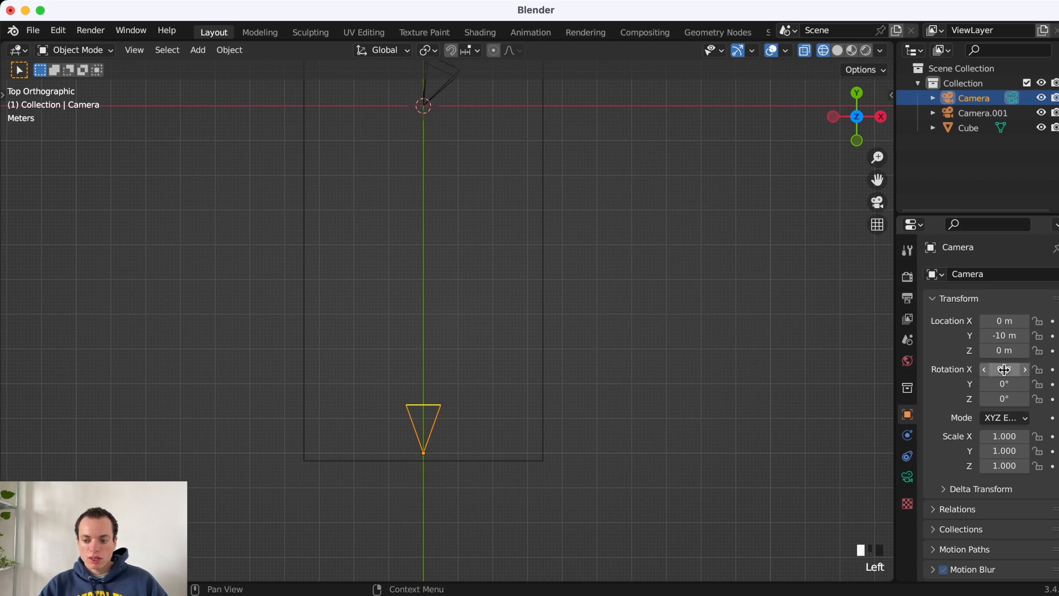
pyautogui.scroll(-5, 609, 402)
pyautogui.scroll(-10, 609, 403)
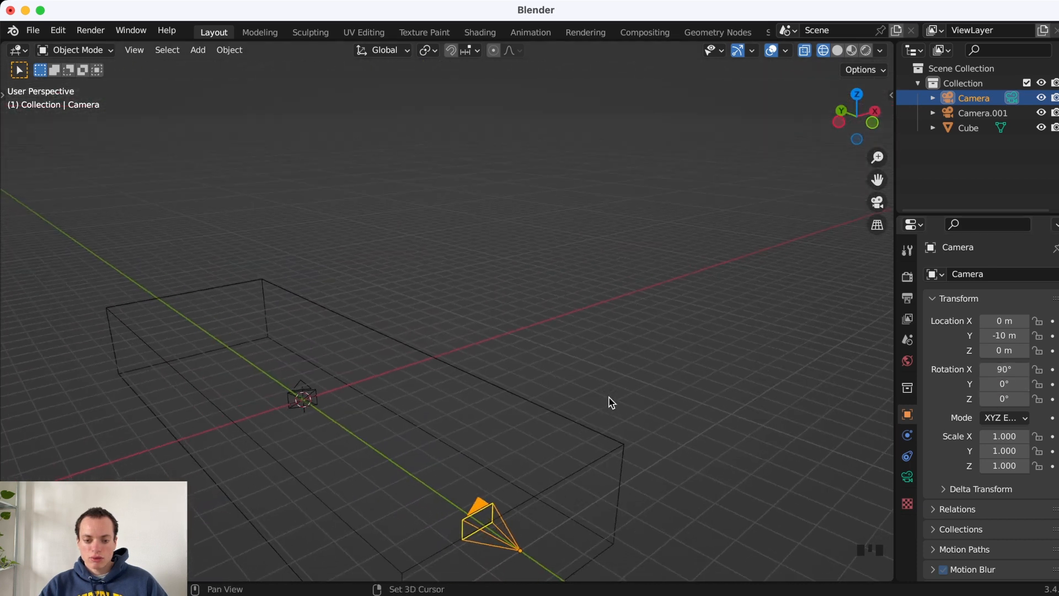
pyautogui.scroll(-10, 610, 403)
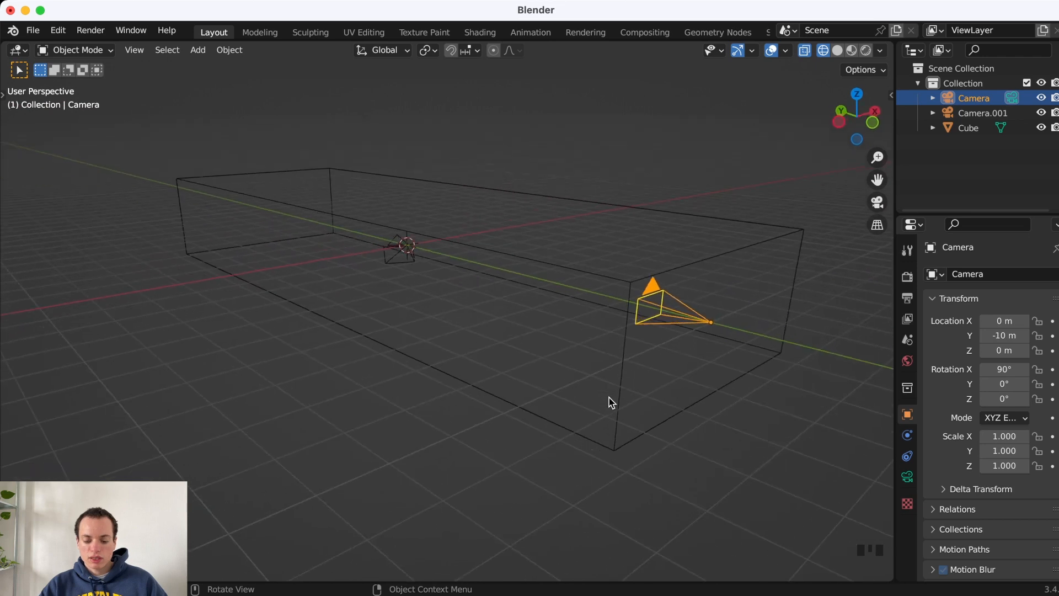
pyautogui.press('KP_0')
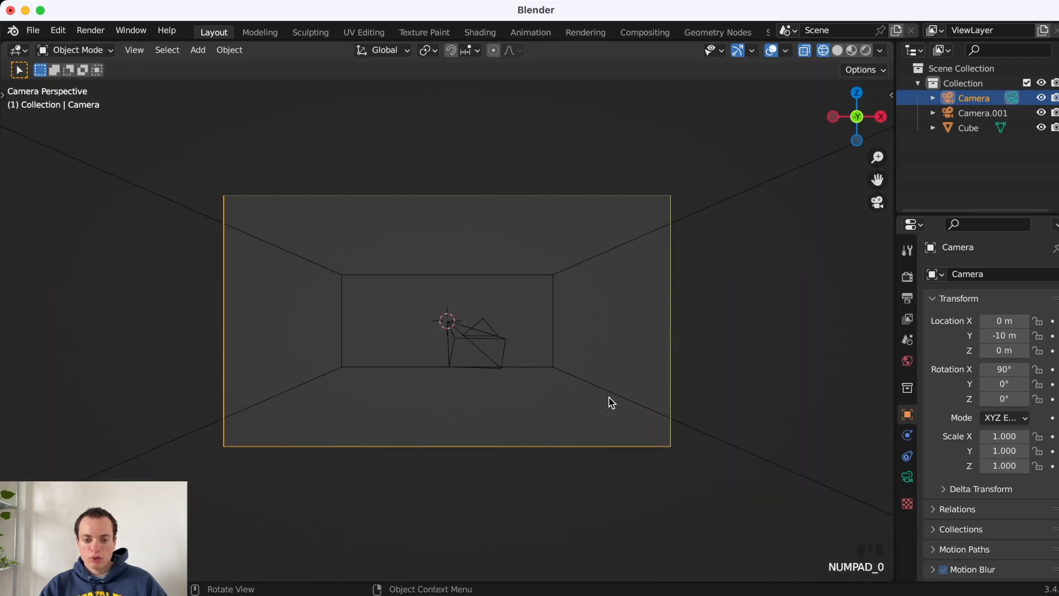
# - Delete the second camera from the centre of the scene
pyautogui.click(505, 348)
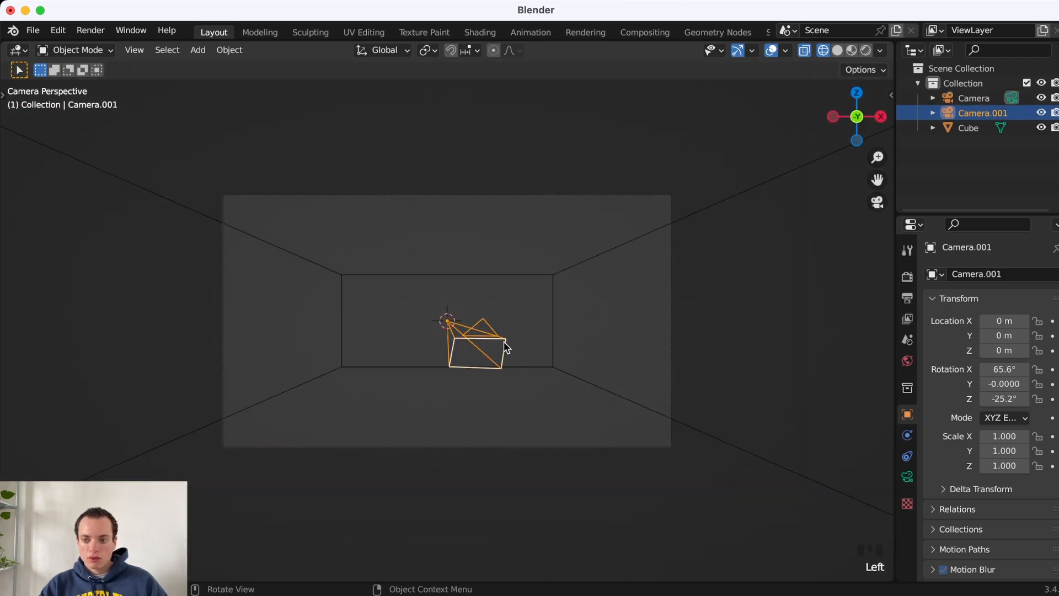
pyautogui.press('x')
pyautogui.click(619, 325)
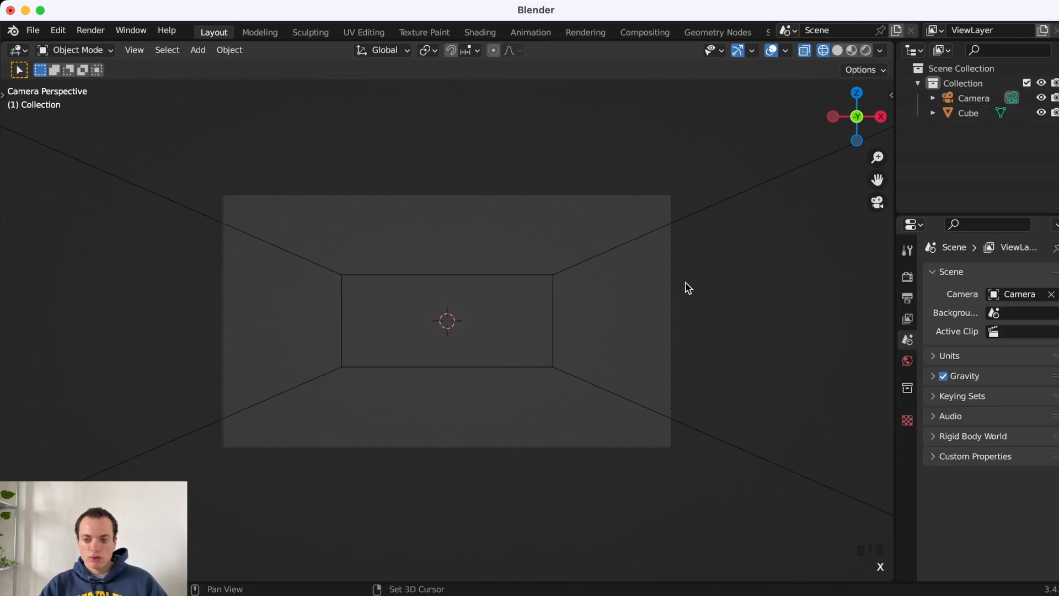
# - Set the camera's focal length to 20 mm
pyautogui.click(974, 98)
pyautogui.click(970, 113)
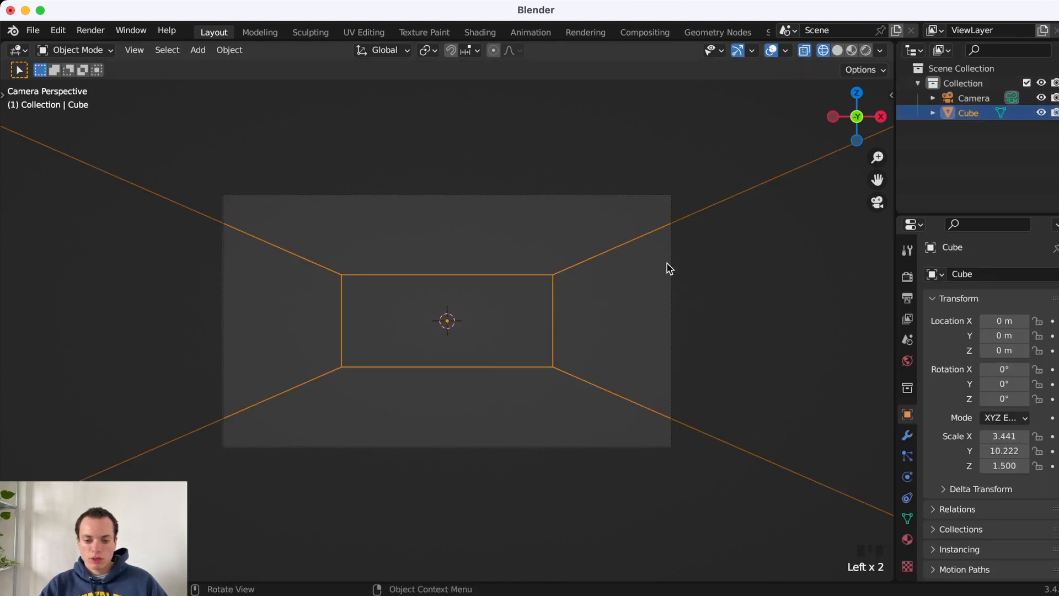
pyautogui.click(945, 99)
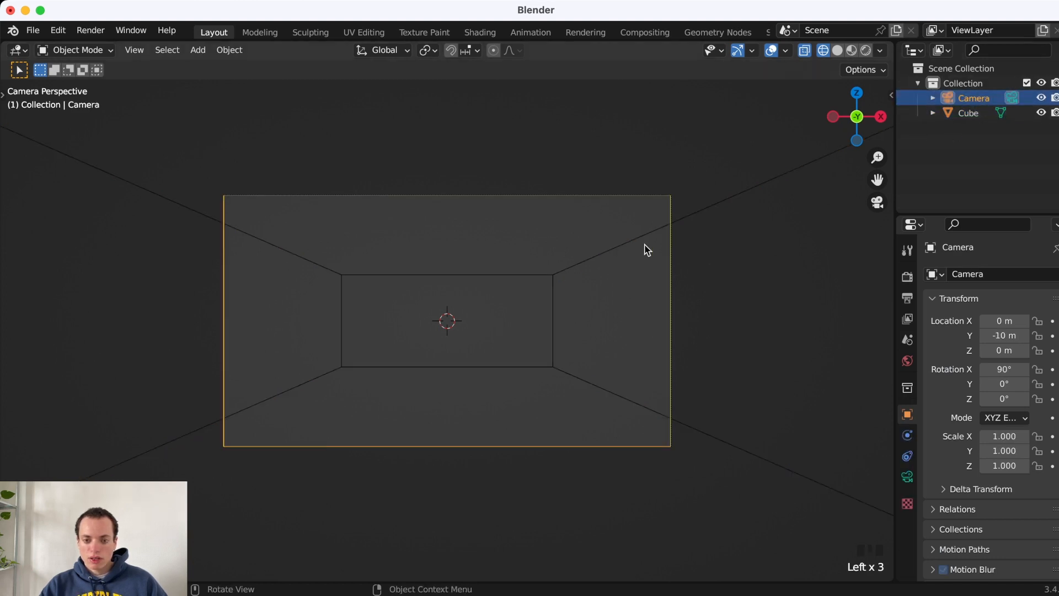
pyautogui.click(907, 478)
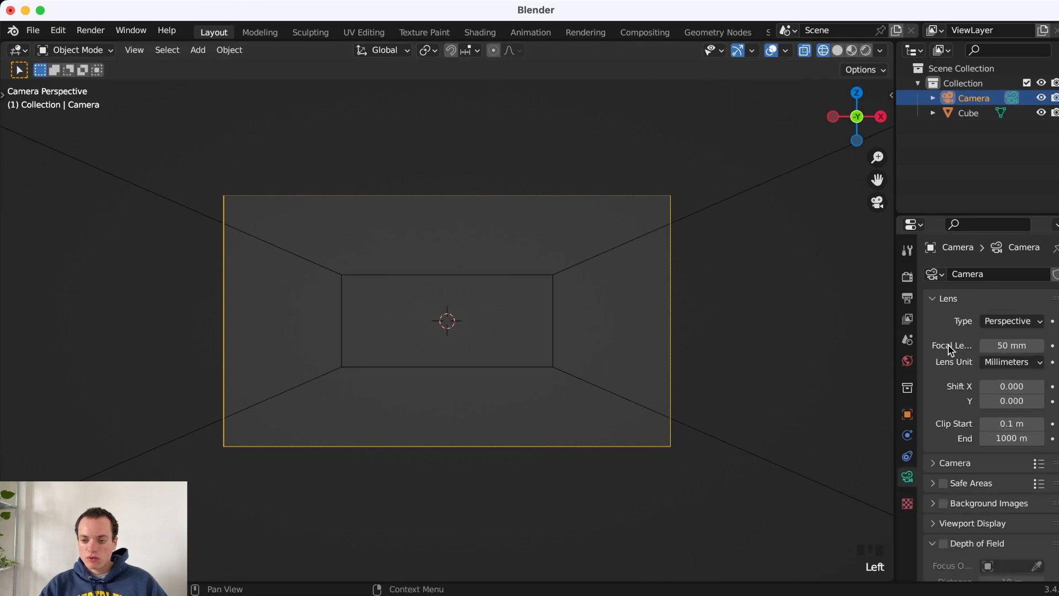
pyautogui.moveTo(895, 351); pyautogui.dragTo(807, 353)
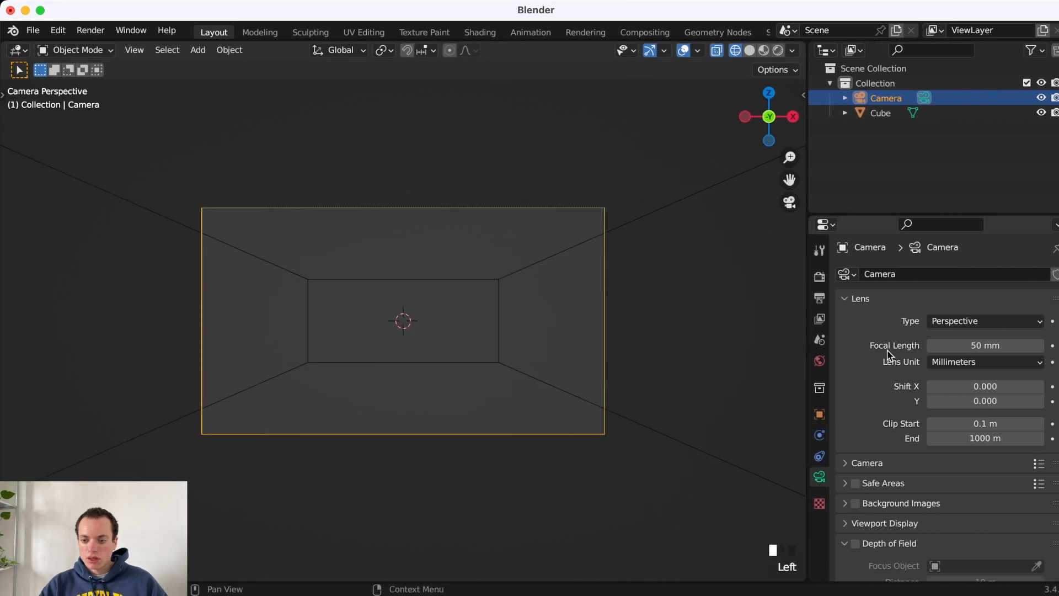
pyautogui.moveTo(997, 345); pyautogui.dragTo(946, 346)
pyautogui.click(999, 348)
pyautogui.write('20')
pyautogui.press('Return')
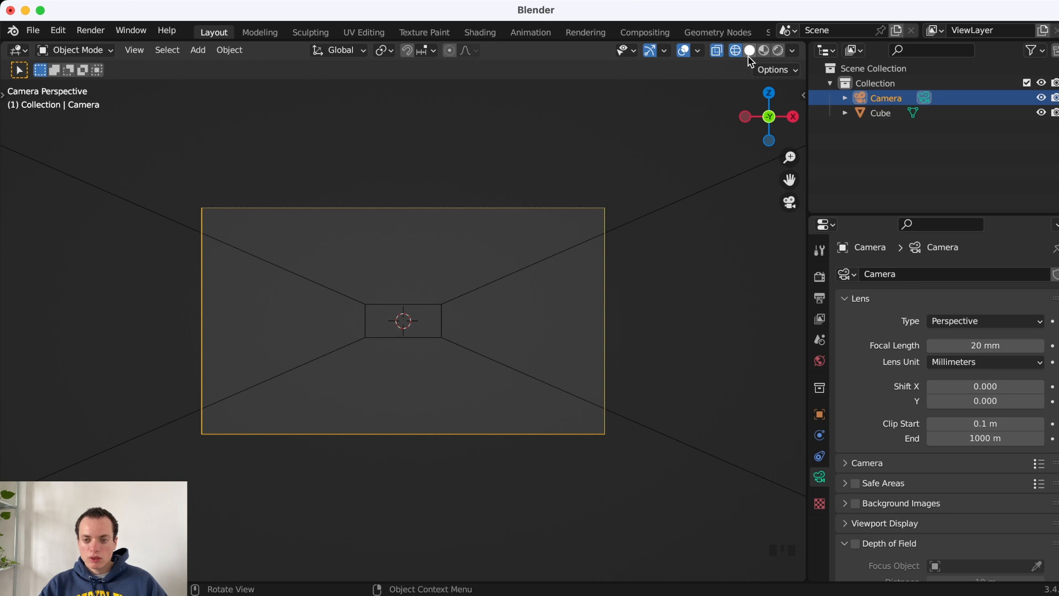
# - Switch the viewport to solid shading and add a cylinder at the centre of the corridor
pyautogui.hotkey('alt', 'z')
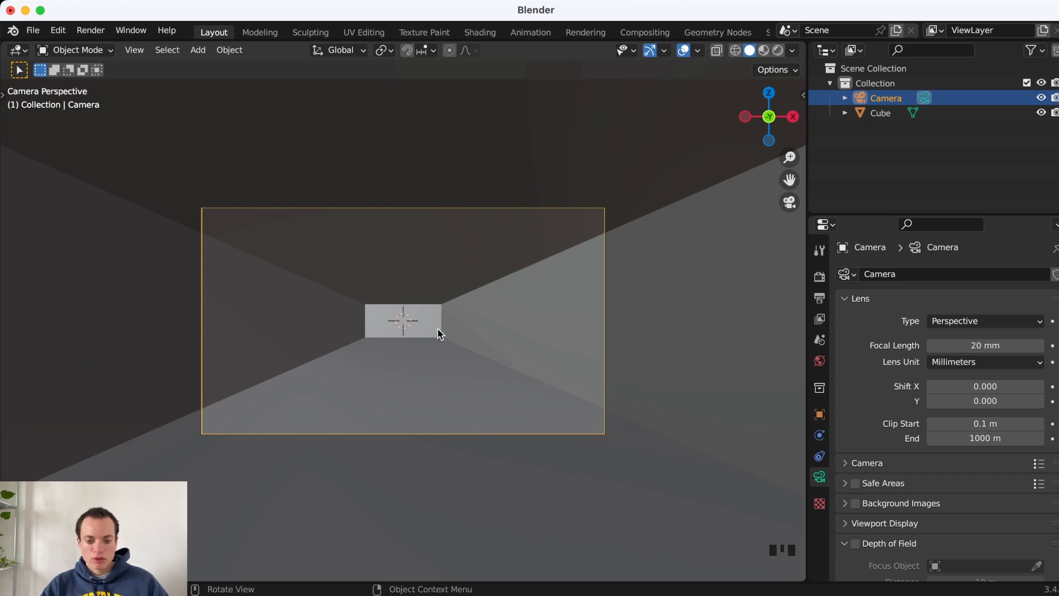
pyautogui.hotkey('shift', 'a')
pyautogui.moveTo(375, 112)
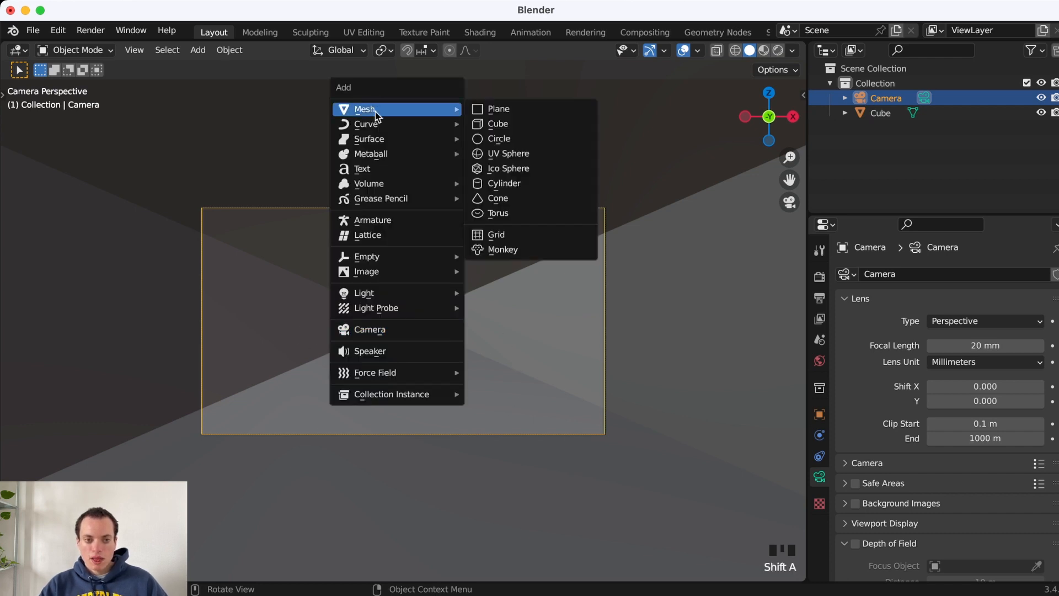
pyautogui.click(496, 188)
# - Stretch the cylinder along the Z axis by a factor of about 1.84 so it passes through floor and ceiling
pyautogui.keyDown('super'); pyautogui.scroll(3, 407, 322); pyautogui.keyUp('super')
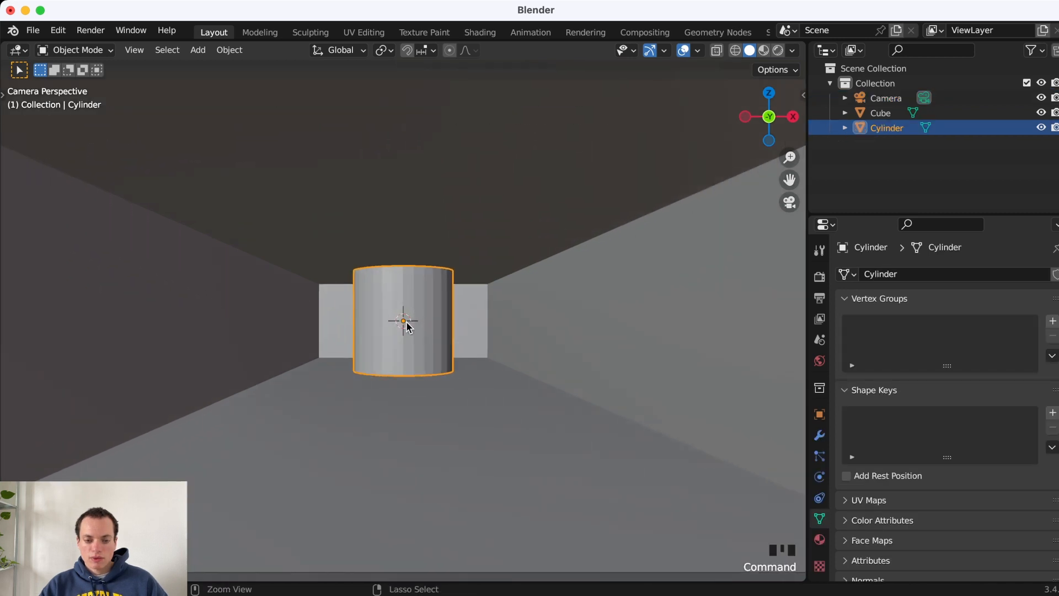
pyautogui.keyDown('super'); pyautogui.scroll(-1, 407, 322); pyautogui.keyUp('super')
pyautogui.press('s')
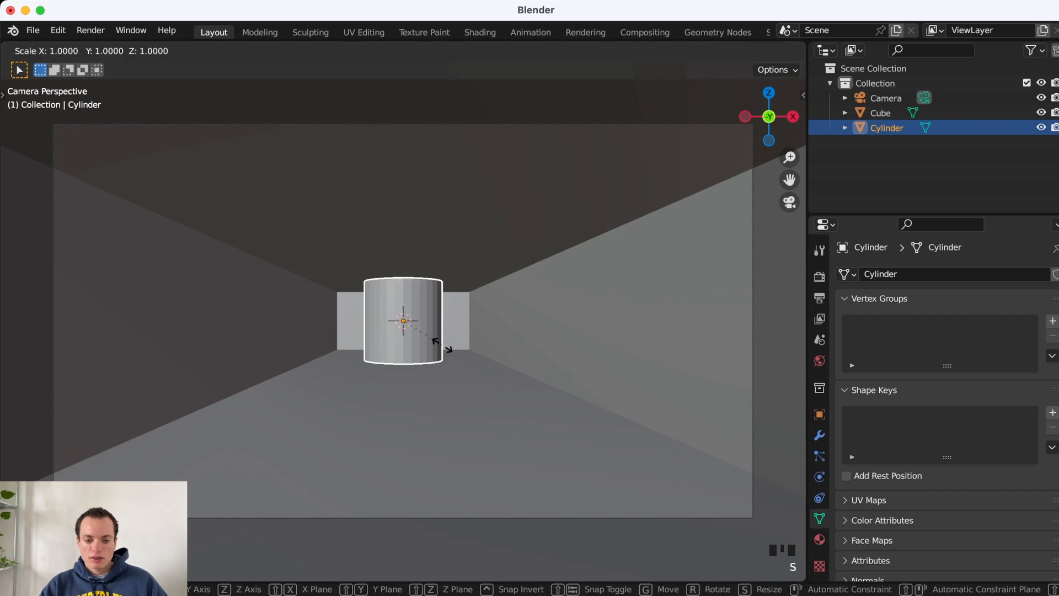
pyautogui.press('z')
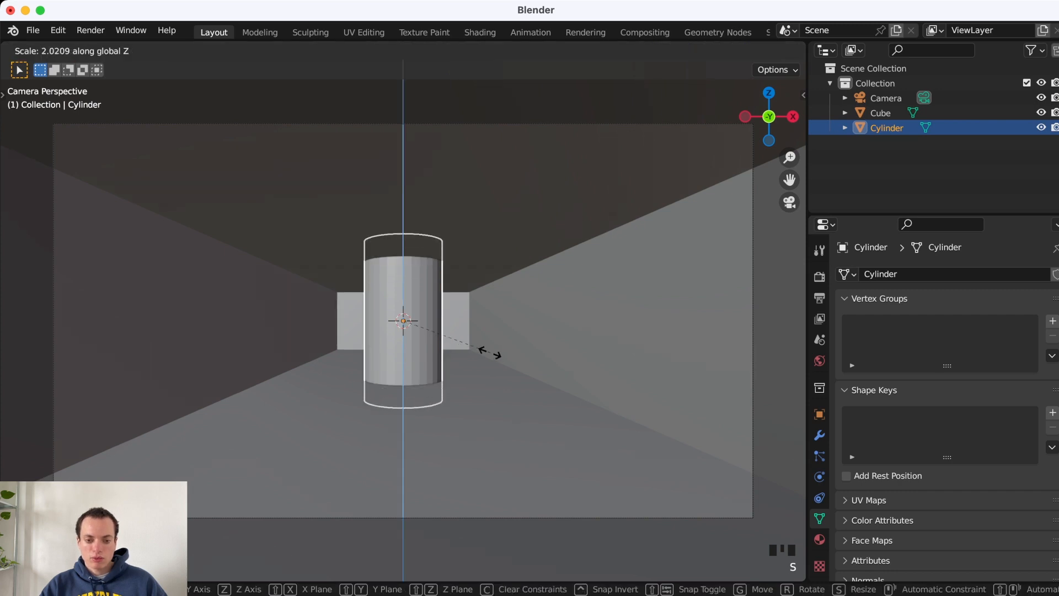
pyautogui.click(482, 350)
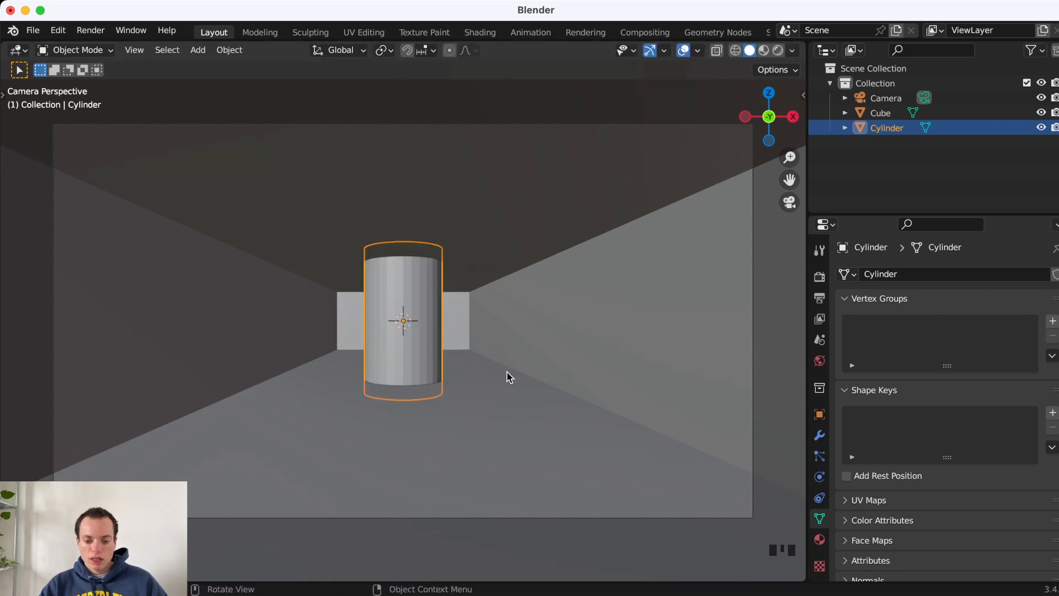
# - In a wireframe top view, move the cylinder onto the corridor's right wall, at about X 2.73 m, Y -4.8 m
pyautogui.press('KP_7')
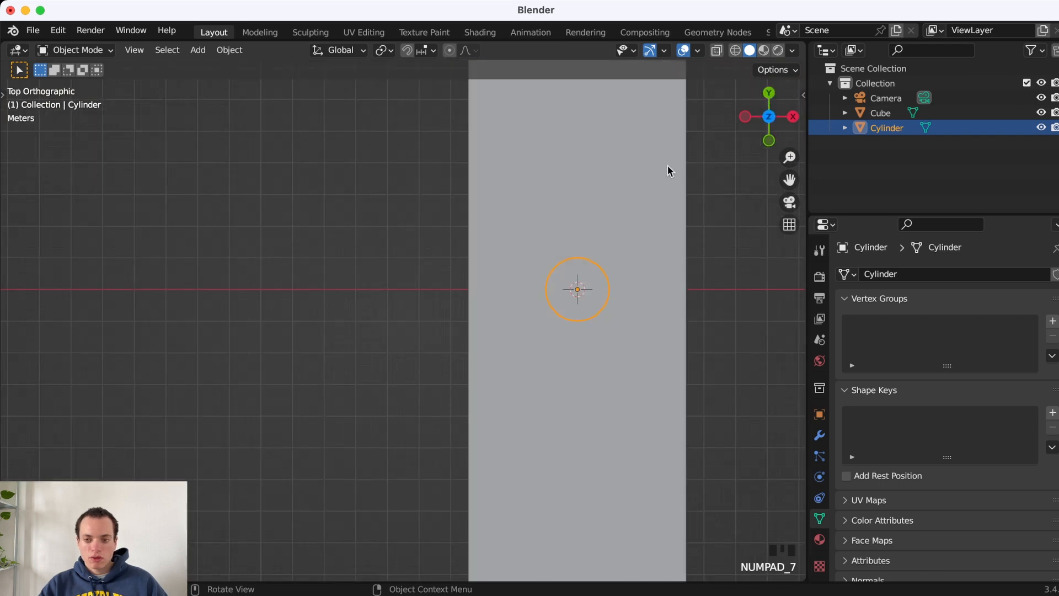
pyautogui.click(736, 50)
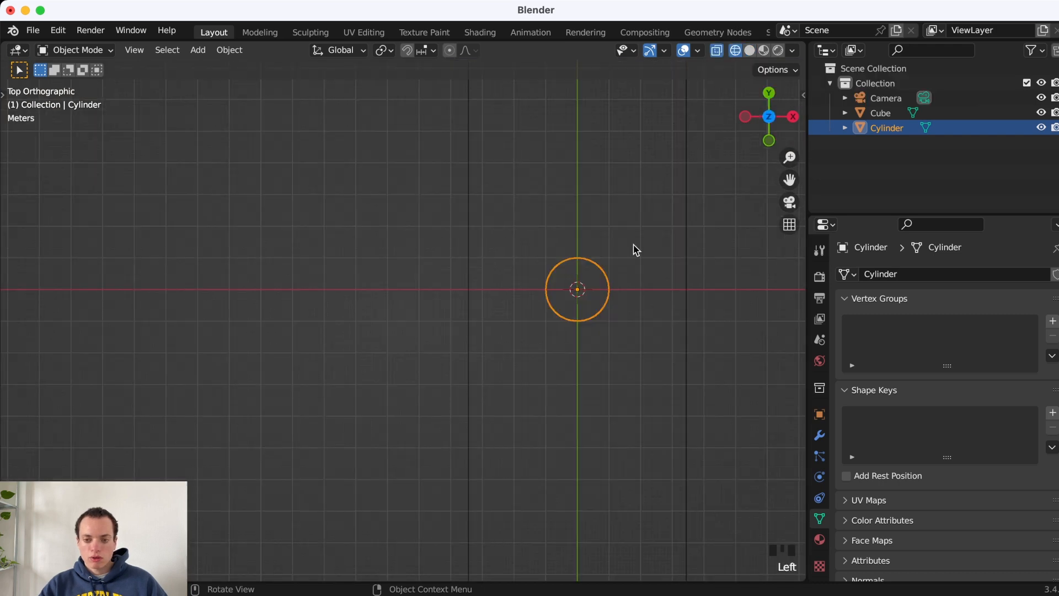
pyautogui.keyDown('shift'); pyautogui.hscroll(5, 635, 247); pyautogui.keyUp('shift')
pyautogui.keyDown('shift'); pyautogui.scroll(2, 635, 247); pyautogui.keyUp('shift')
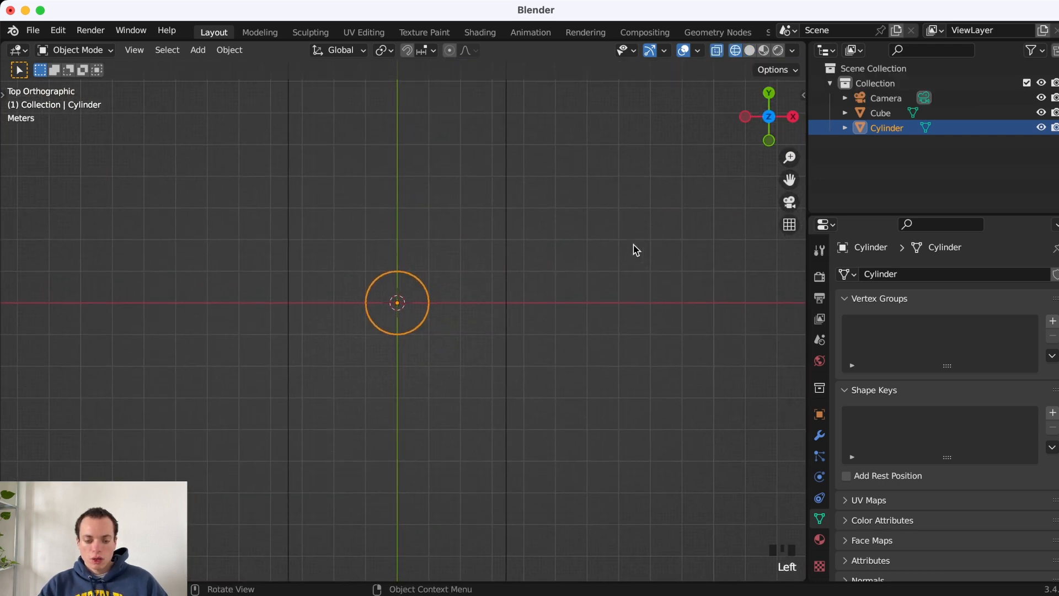
pyautogui.press('g')
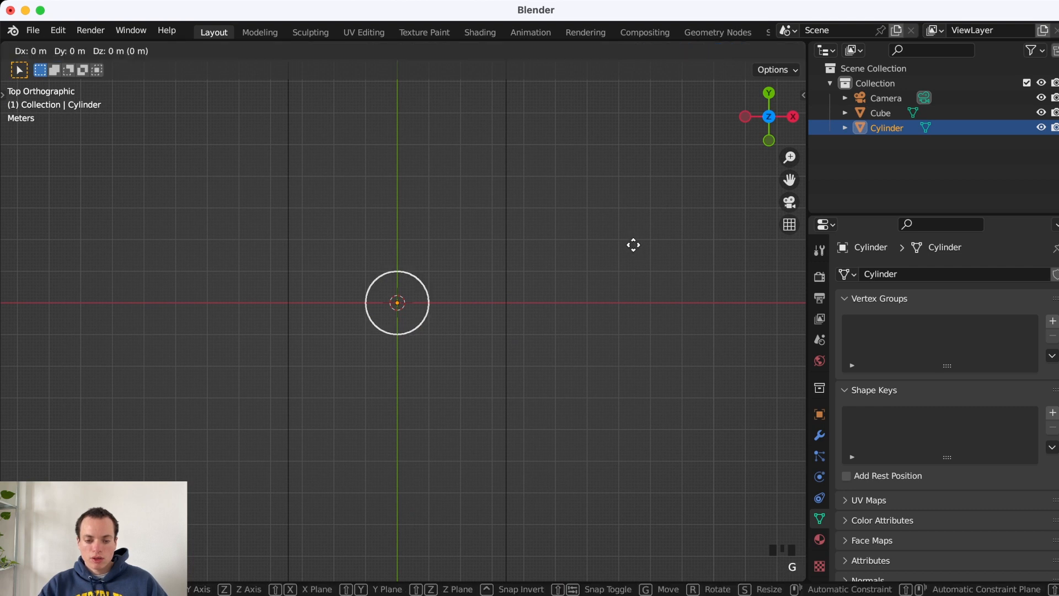
pyautogui.click(720, 397)
# - Widen the cylinder in X and Y only, keeping its height, and check its placement through the camera
pyautogui.press('s')
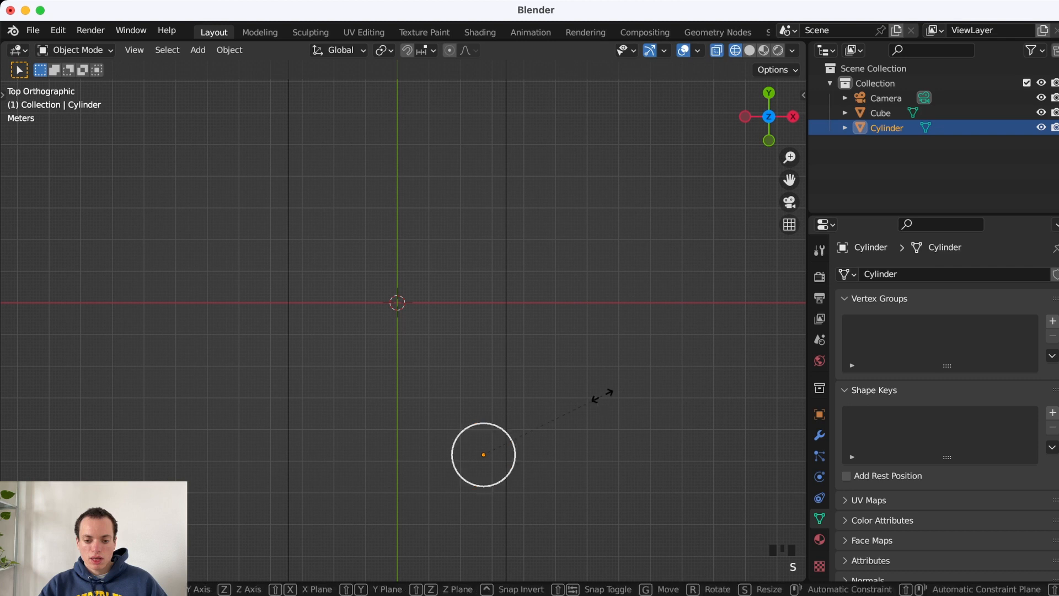
pyautogui.hotkey('shift', 'z')
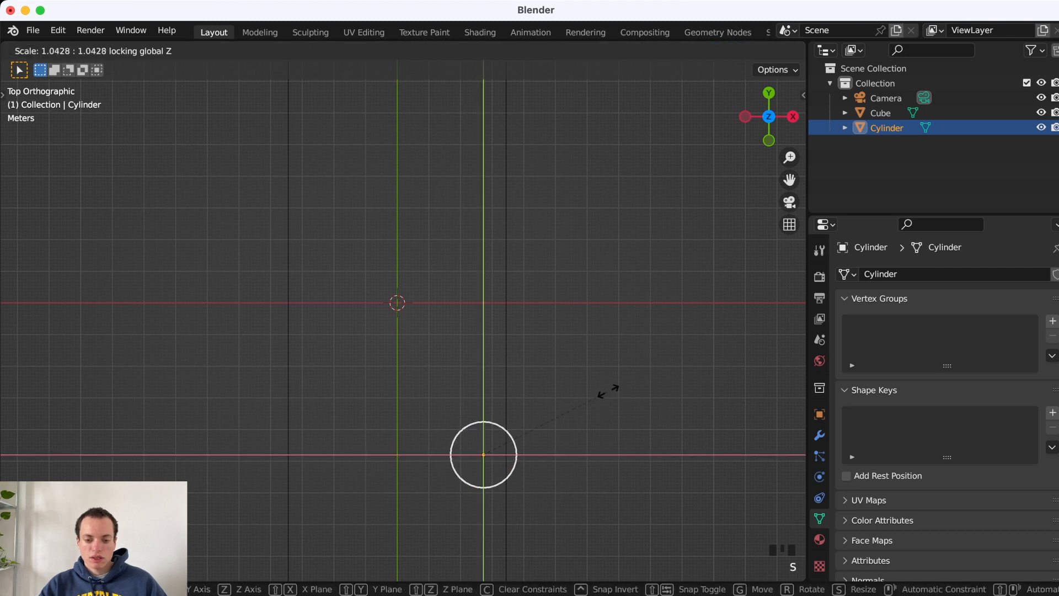
pyautogui.click(670, 349)
pyautogui.scroll(-10, 531, 415)
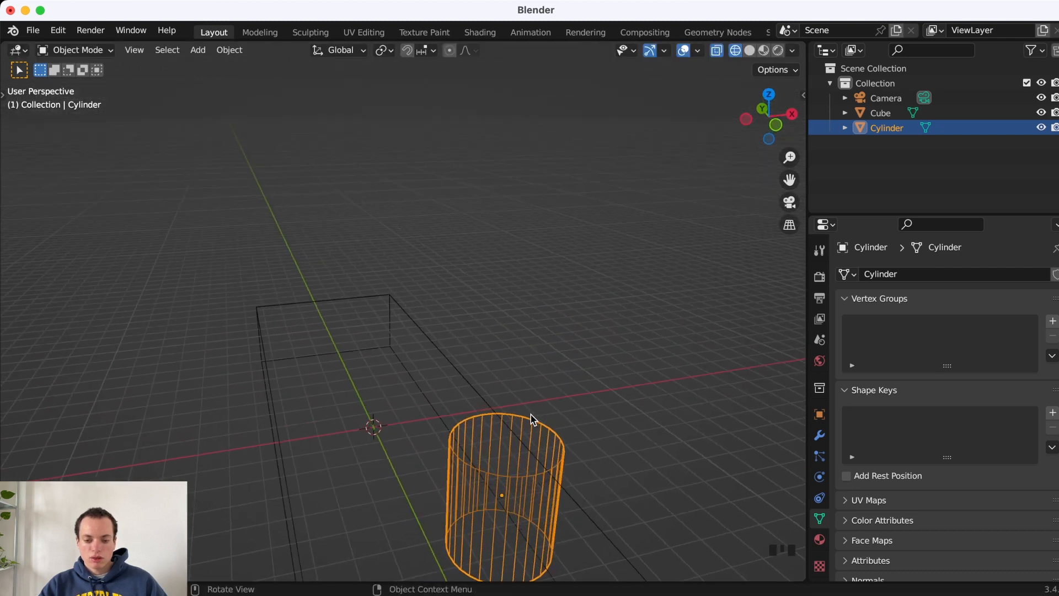
pyautogui.keyDown('shift'); pyautogui.scroll(-5, 531, 415); pyautogui.keyUp('shift')
pyautogui.scroll(-3, 531, 415)
pyautogui.scroll(-5, 531, 415)
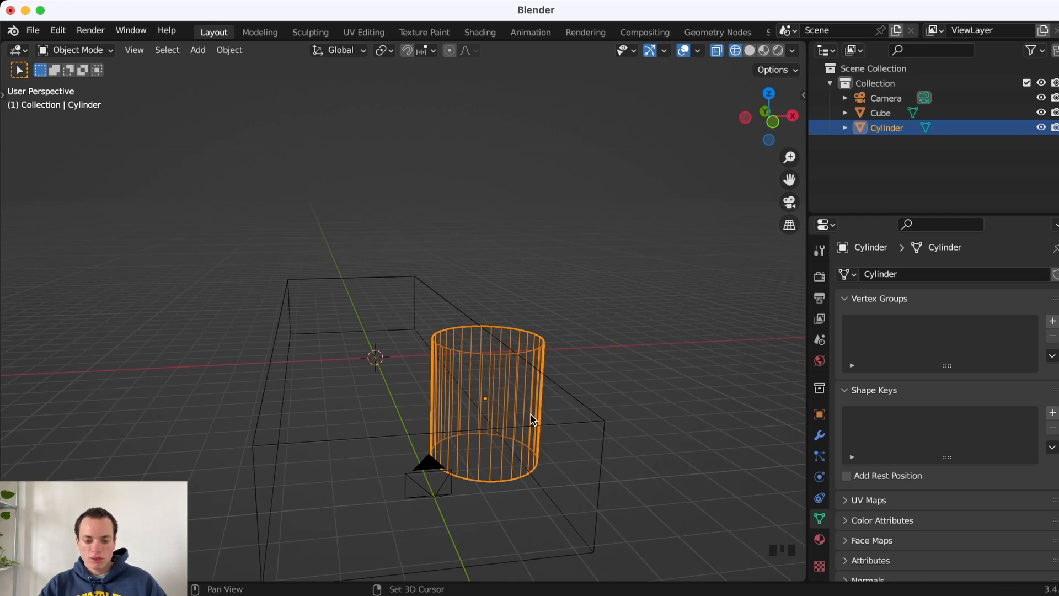
pyautogui.press('KP_0')
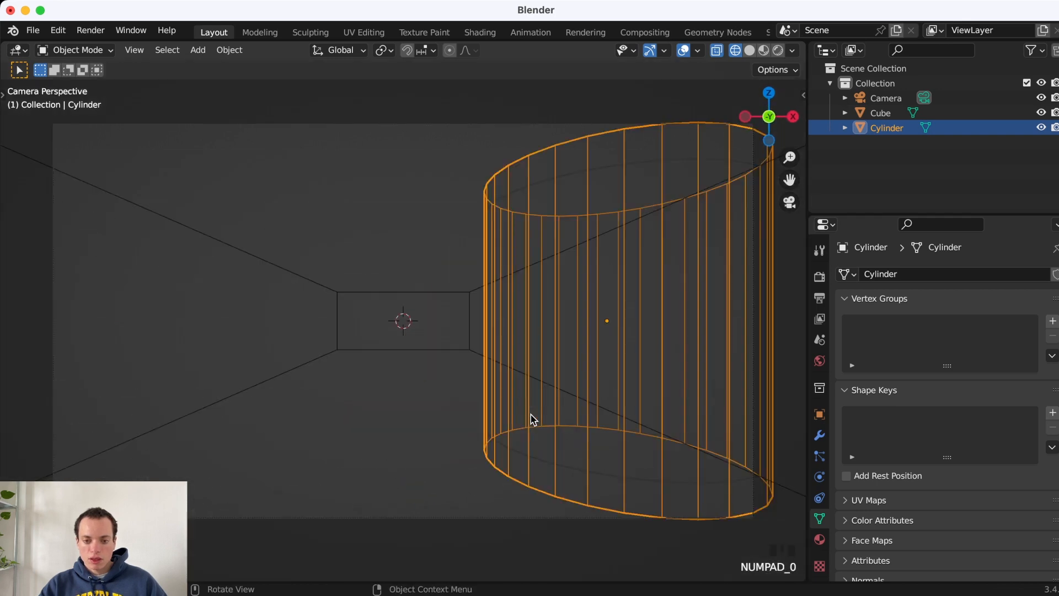
pyautogui.keyDown('ctrl'); pyautogui.scroll(-6, 530, 415); pyautogui.keyUp('ctrl')
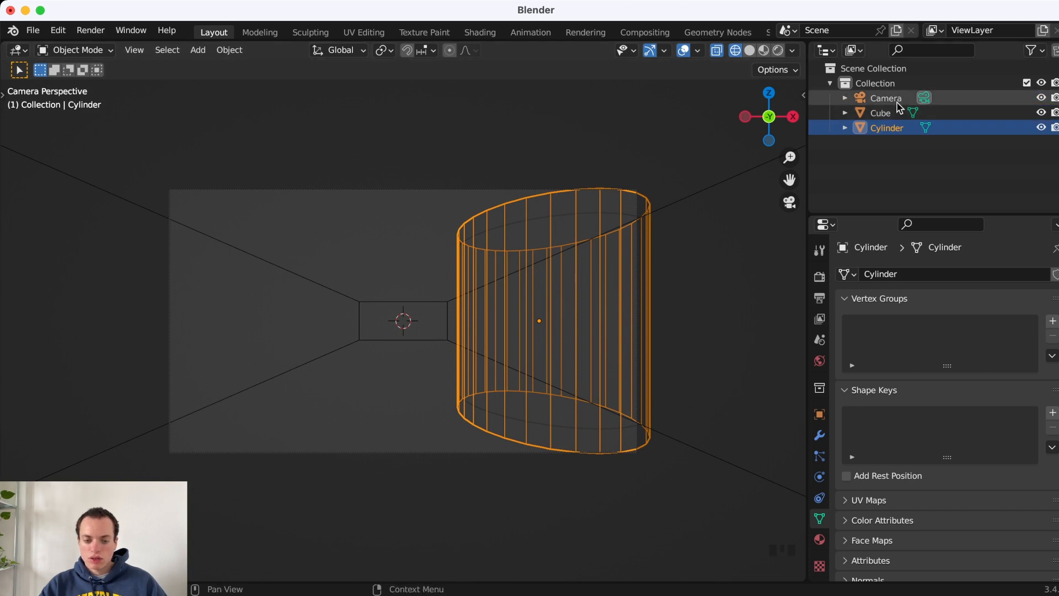
# - Change the render resolution to a portrait format of 1080 x 1920 px
pyautogui.click(897, 102)
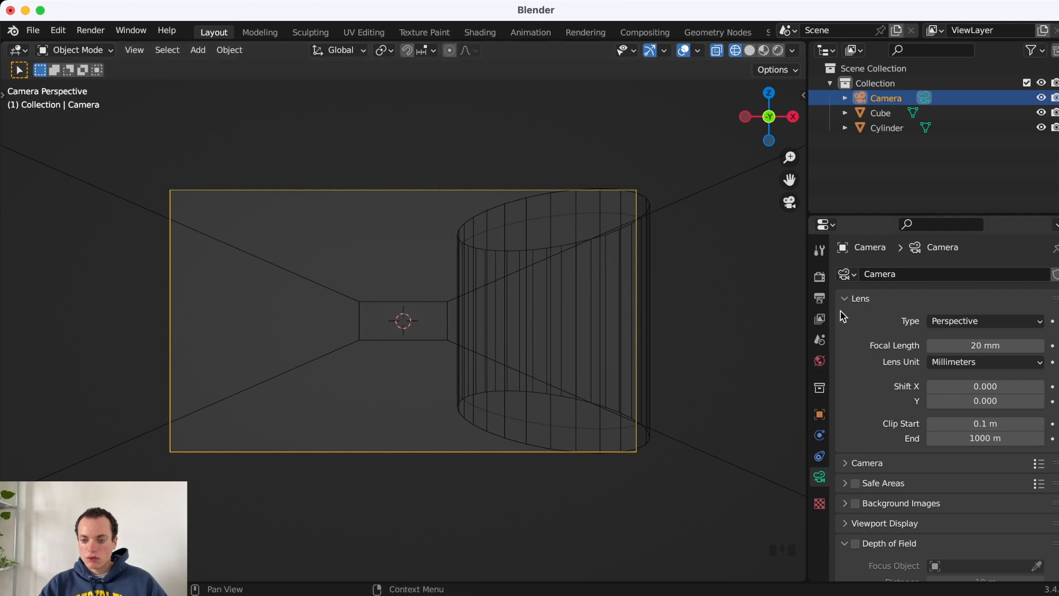
pyautogui.click(820, 300)
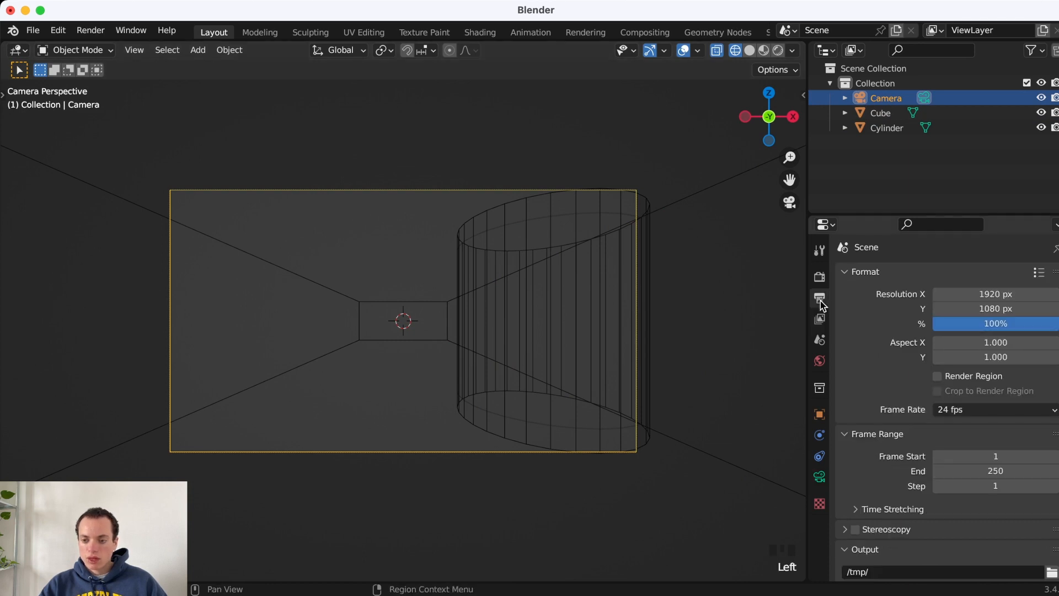
pyautogui.doubleClick(1002, 295)
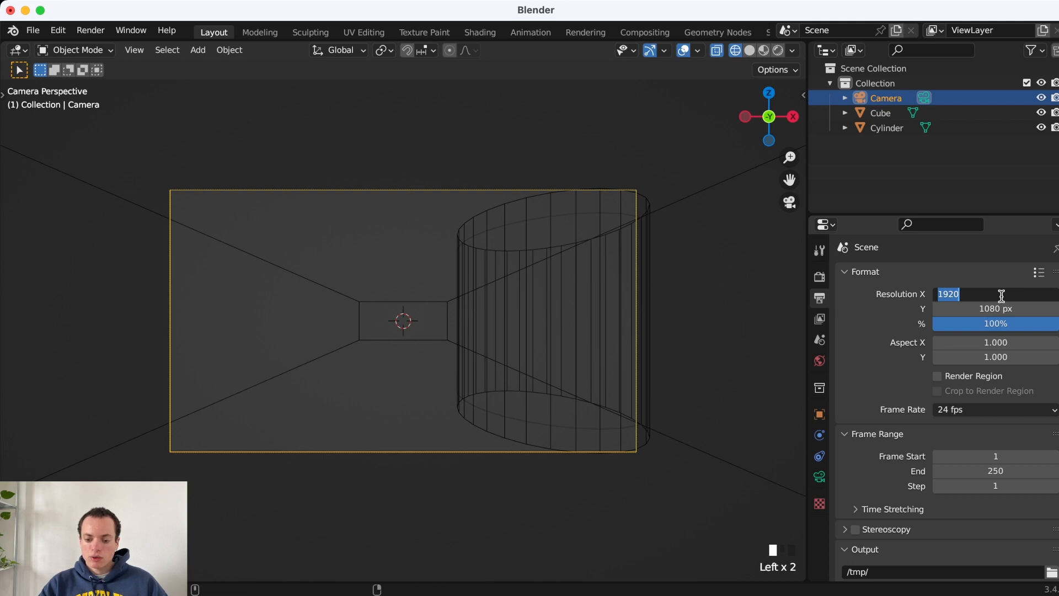
pyautogui.write('1080')
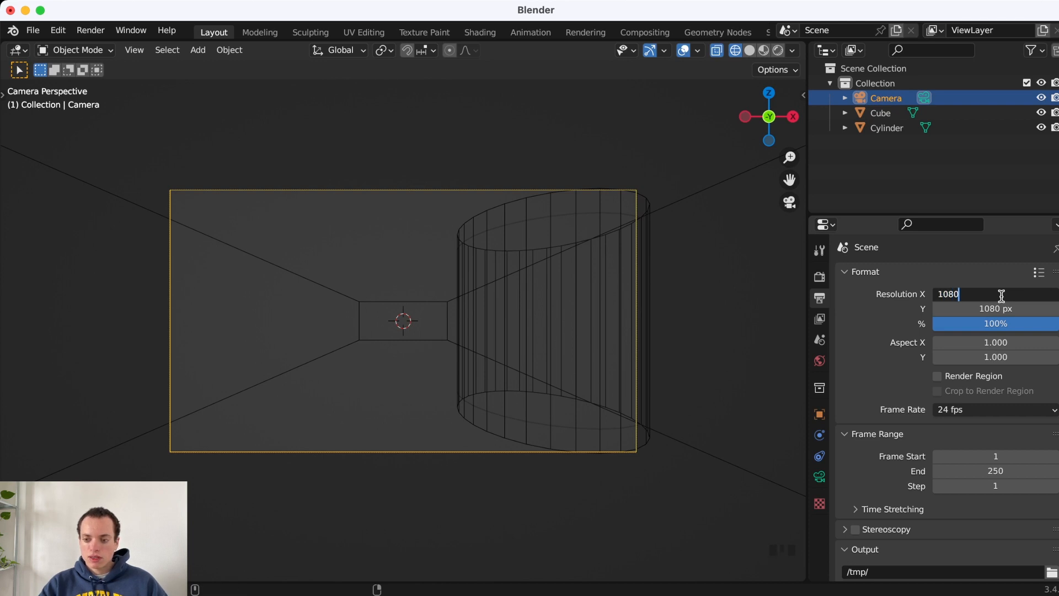
pyautogui.press('Return')
pyautogui.click(995, 309)
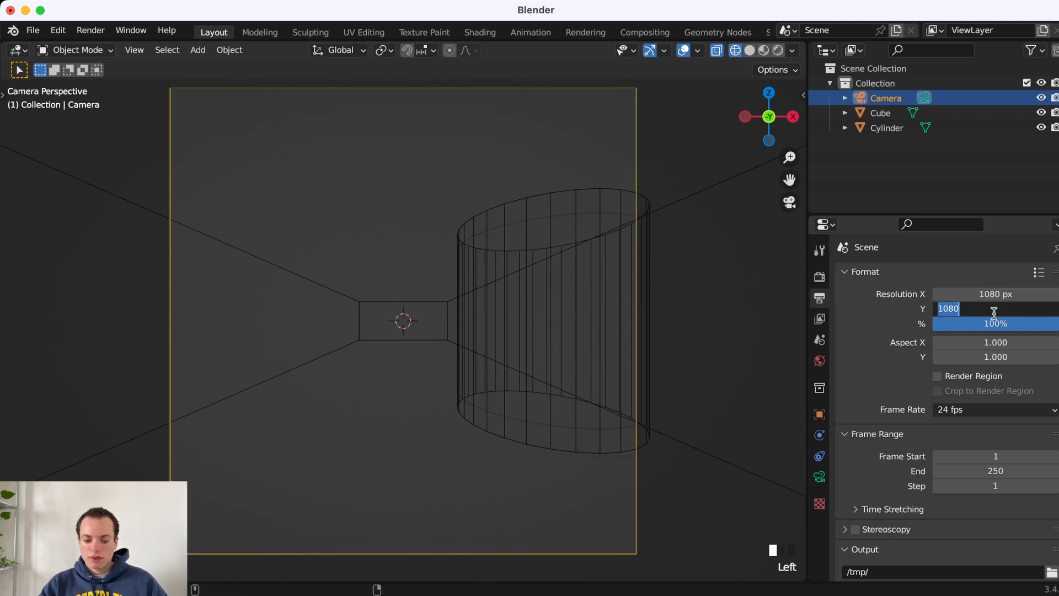
pyautogui.write('1920')
pyautogui.press('Return')
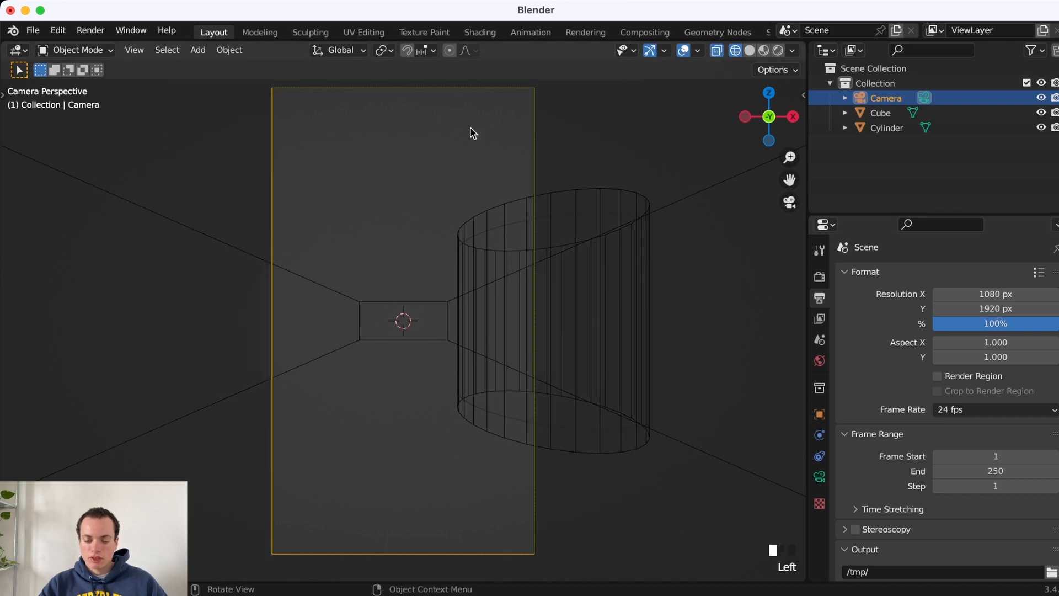
# - Scale the cylinder down in X and Y only by about 0.89, to a diameter of about 2.87 m
pyautogui.click(502, 313)
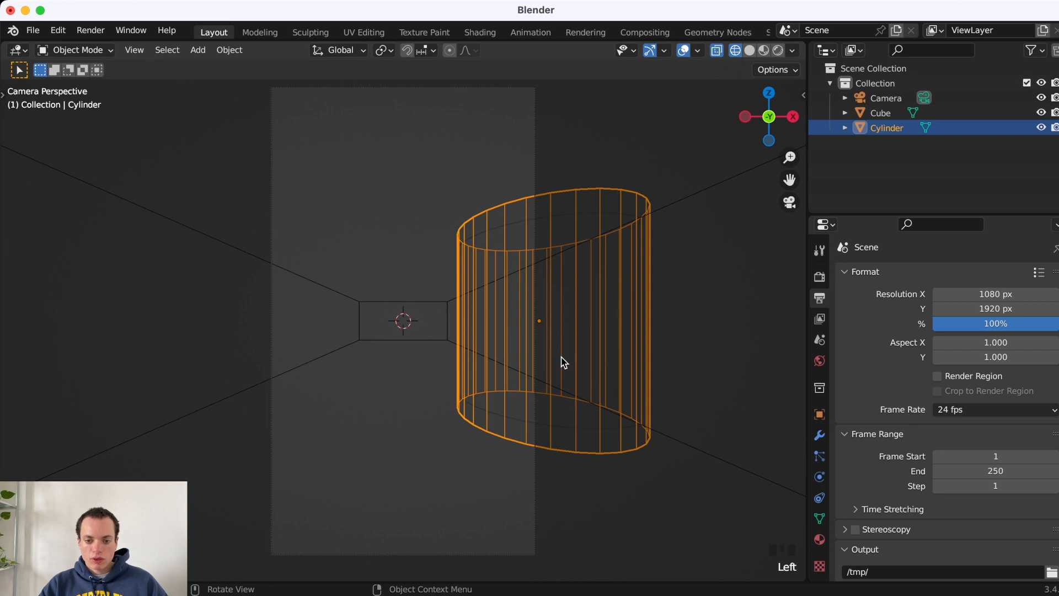
pyautogui.press('s')
pyautogui.hotkey('shift', 'z')
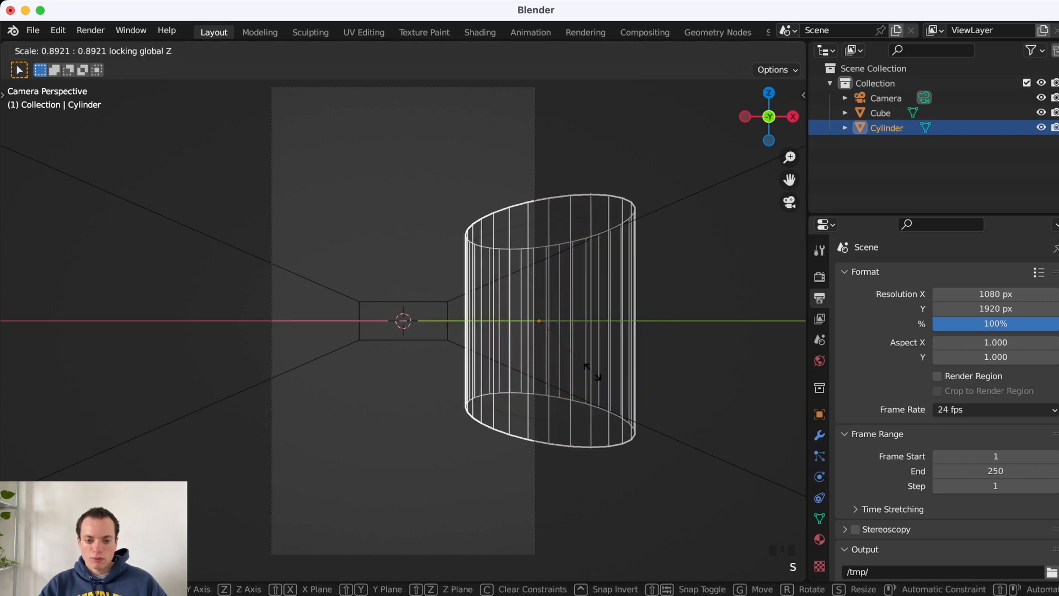
pyautogui.click(592, 373)
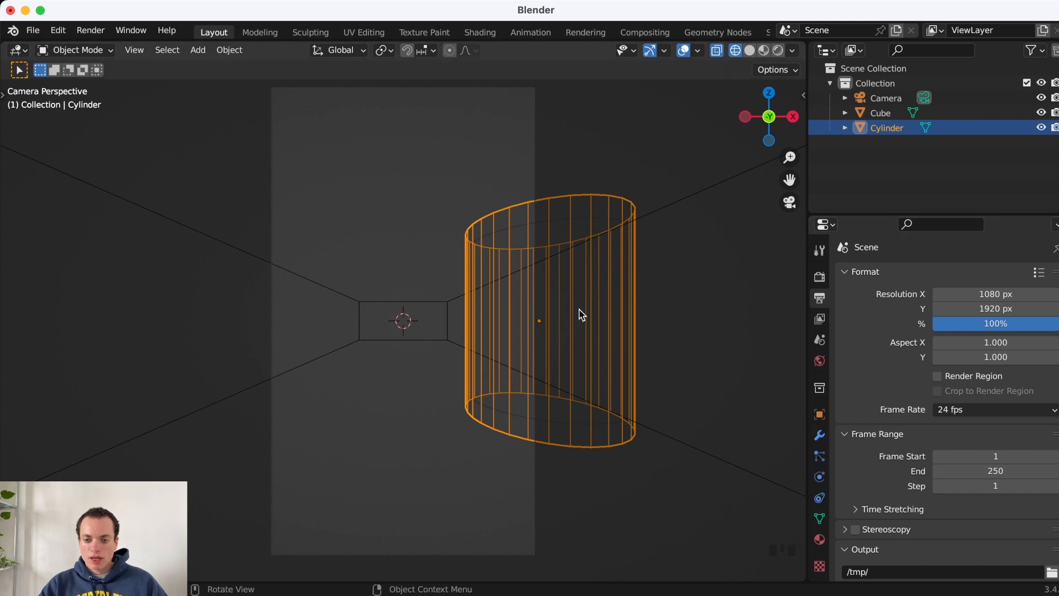
# - Apply the cylinder's scale, checking its transform values
pyautogui.press('n')
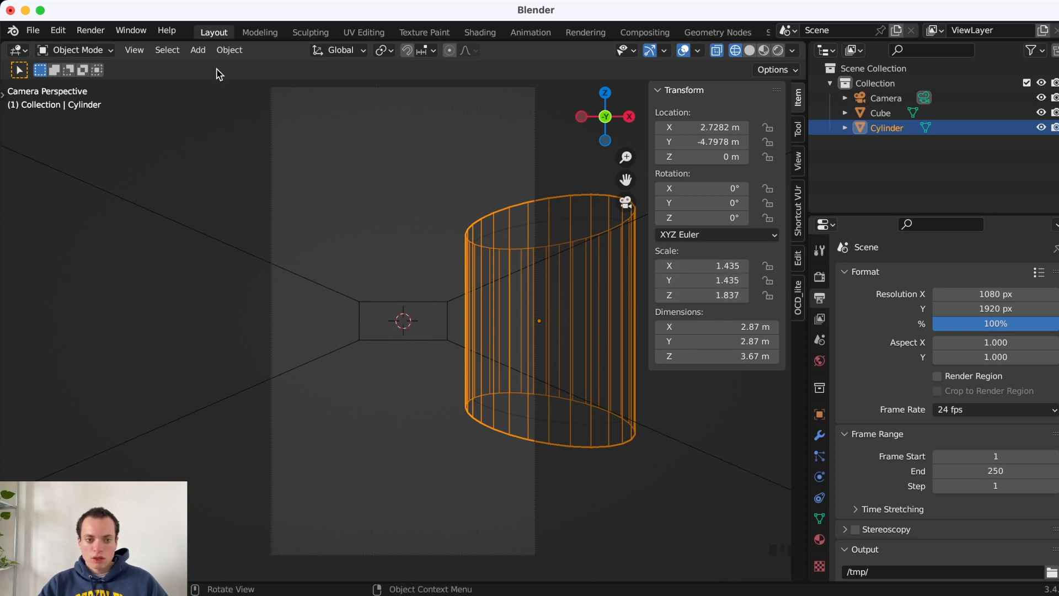
pyautogui.click(229, 50)
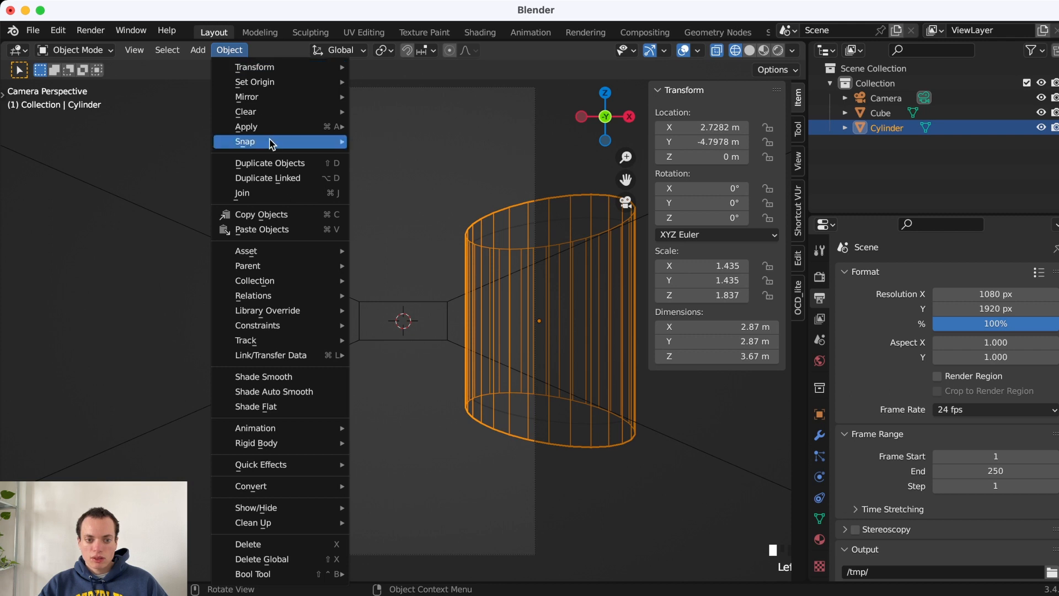
pyautogui.moveTo(273, 128)
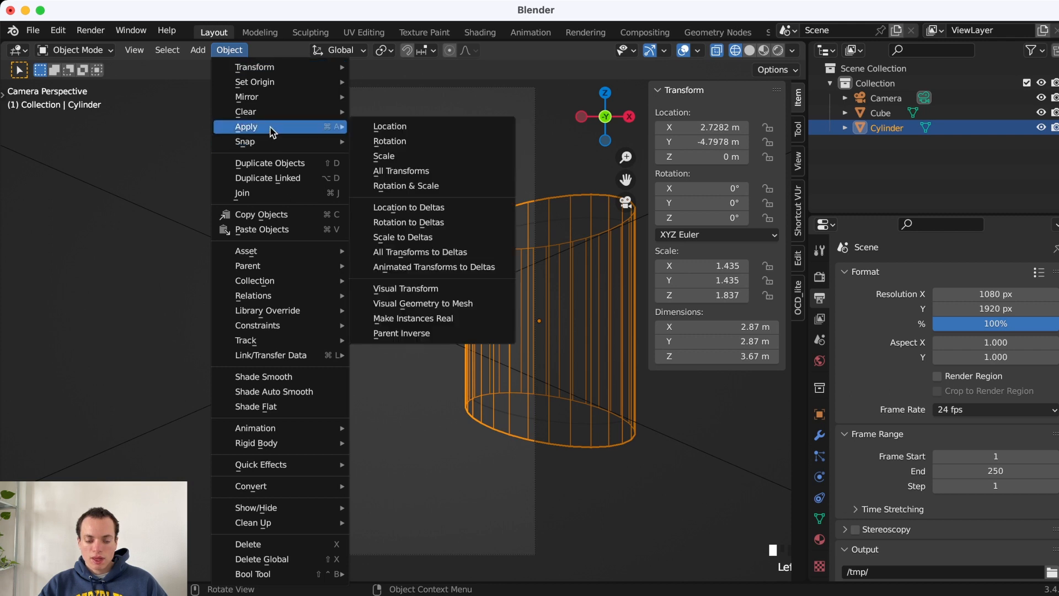
pyautogui.click(402, 157)
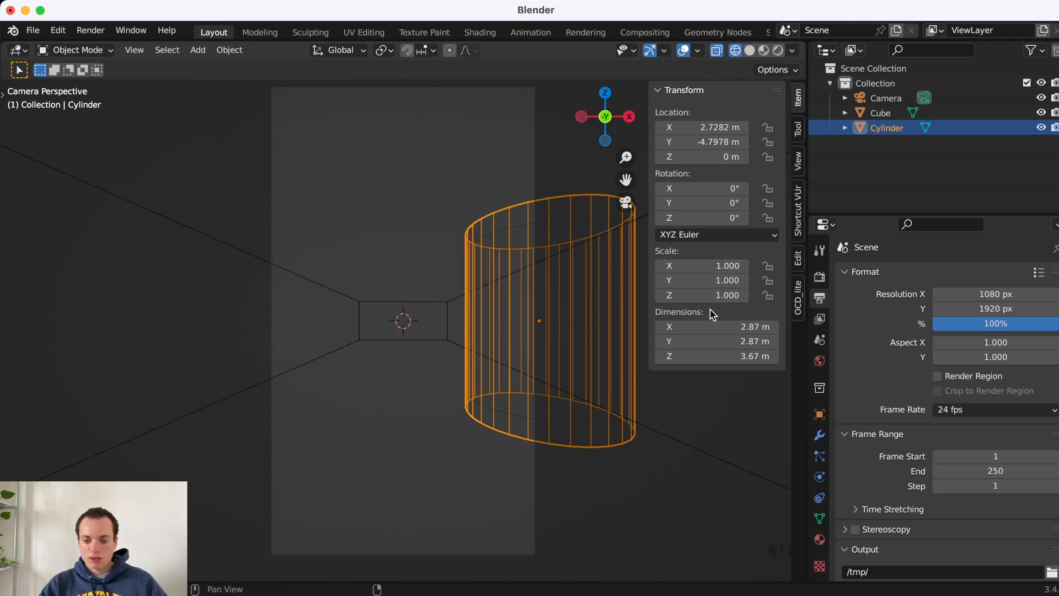
pyautogui.press('n')
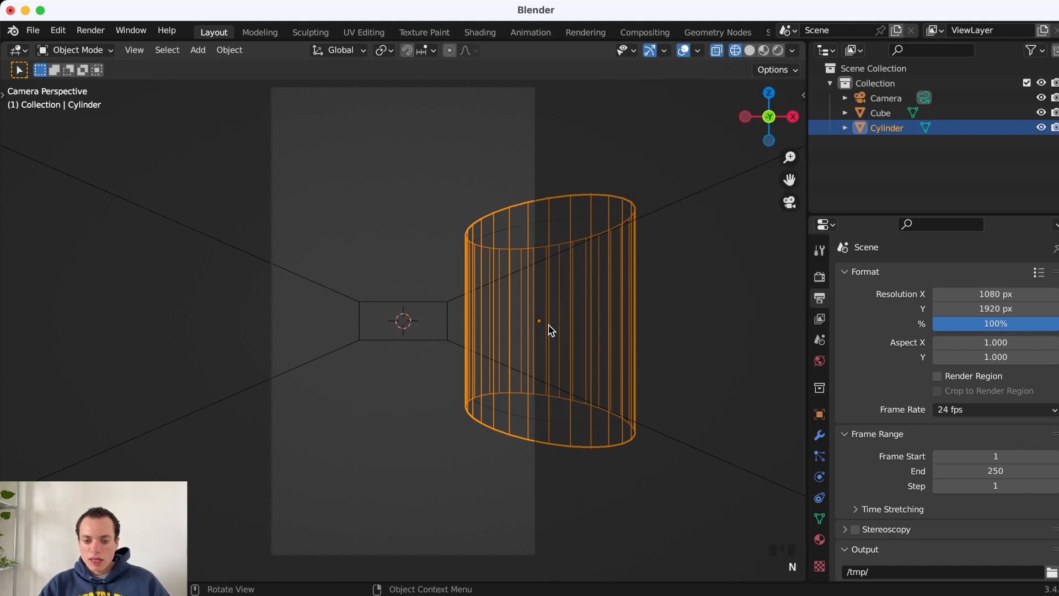
# - Add an Array modifier to the cylinder, seen from the top
pyautogui.press('KP_7')
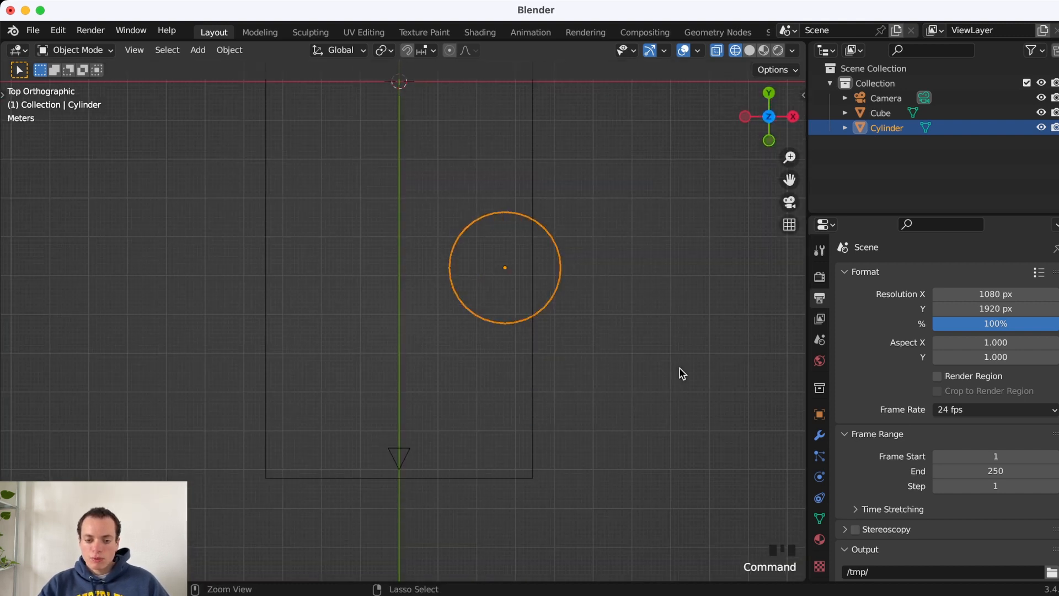
pyautogui.keyDown('super'); pyautogui.scroll(-5, 680, 369); pyautogui.keyUp('super')
pyautogui.scroll(5, 679, 368)
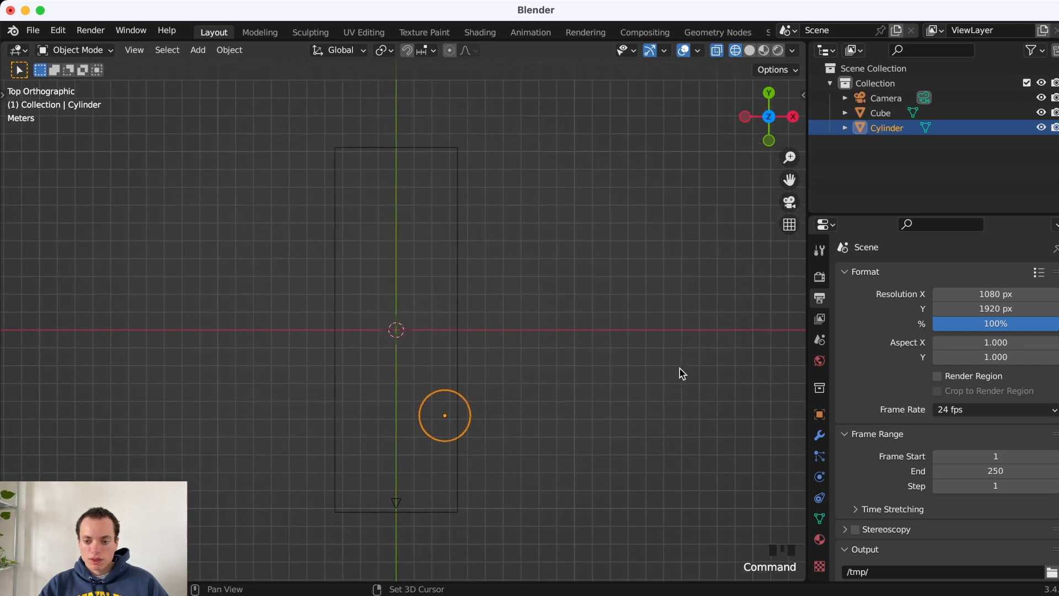
pyautogui.click(814, 440)
pyautogui.click(860, 276)
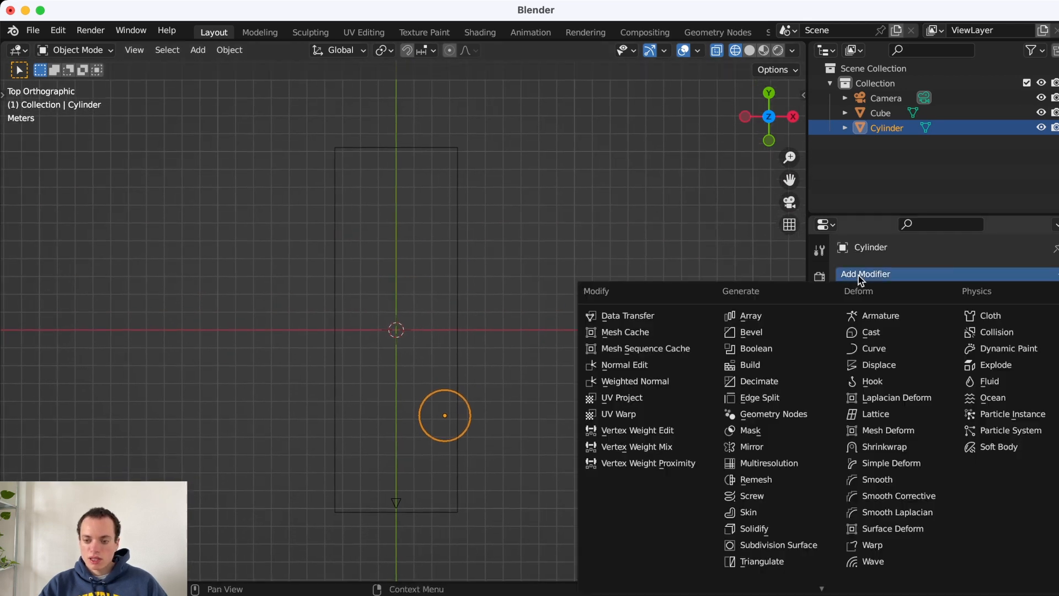
pyautogui.click(750, 315)
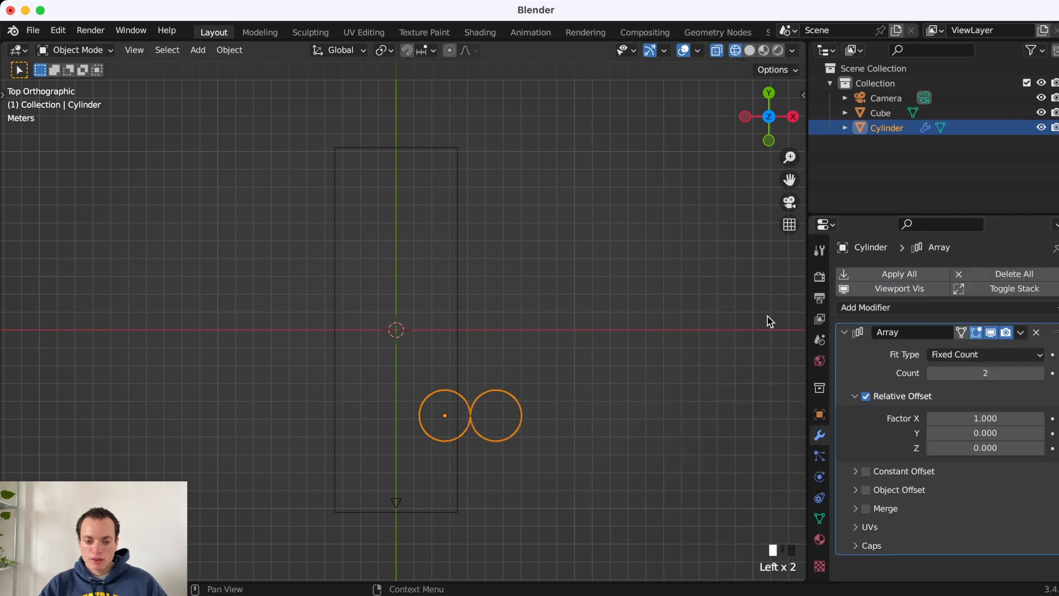
# - Set the array's relative offset factor to -1.9 in X, placing the copy at the opposite wall, and check it through the camera
pyautogui.scroll(2, 539, 408)
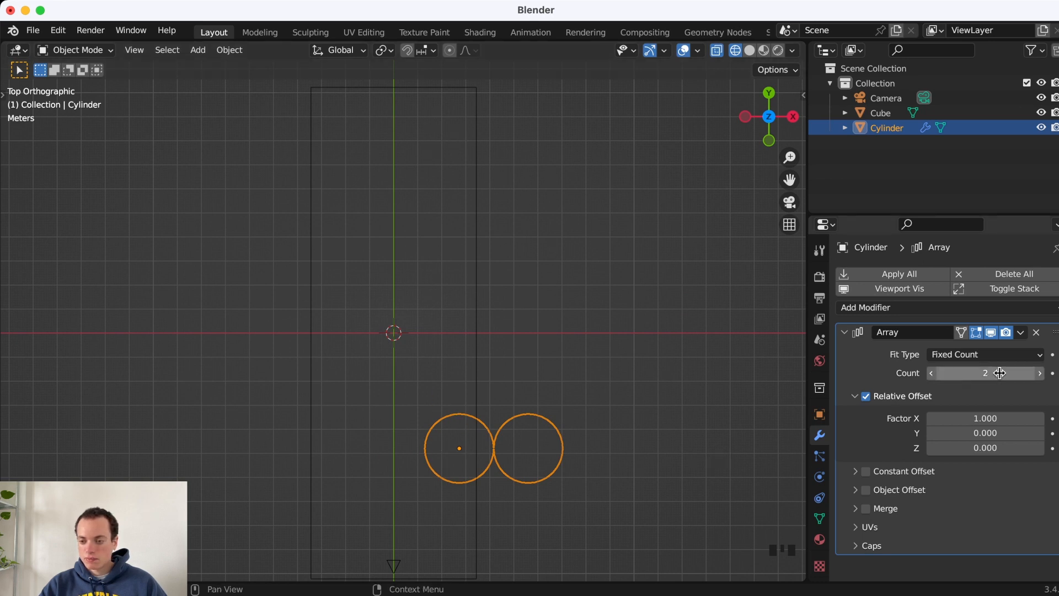
pyautogui.moveTo(995, 419); pyautogui.dragTo(919, 419)
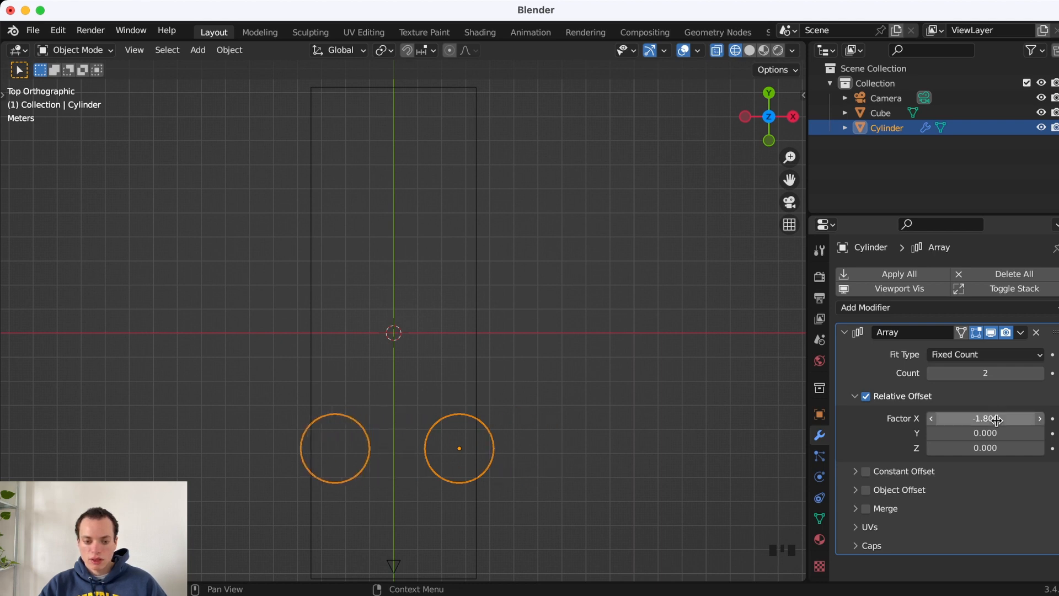
pyautogui.scroll(3, 691, 428)
pyautogui.keyDown('shift'); pyautogui.scroll(-5, 691, 429); pyautogui.keyUp('shift')
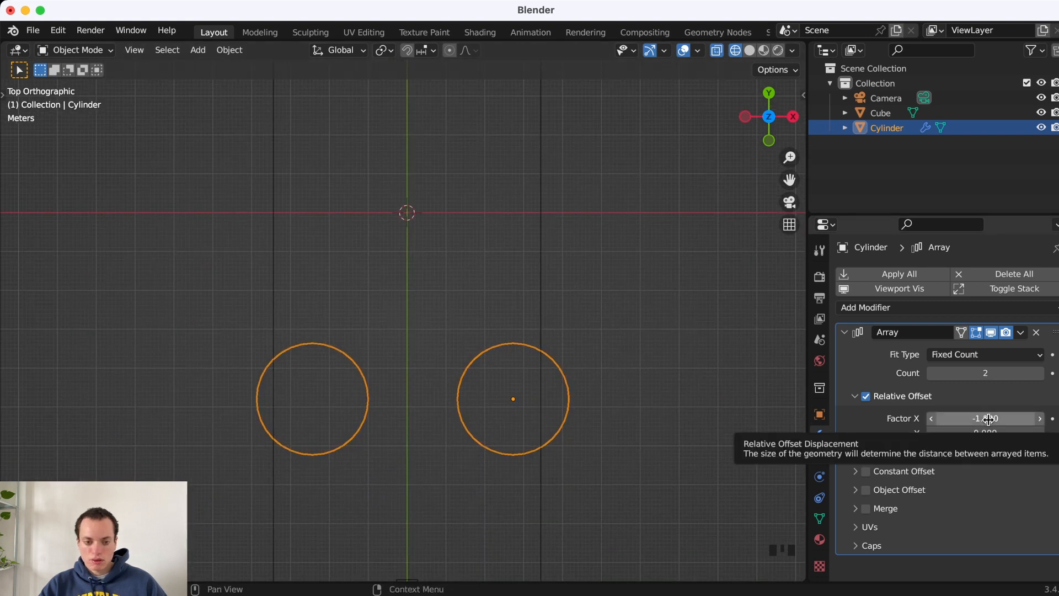
pyautogui.click(932, 419)
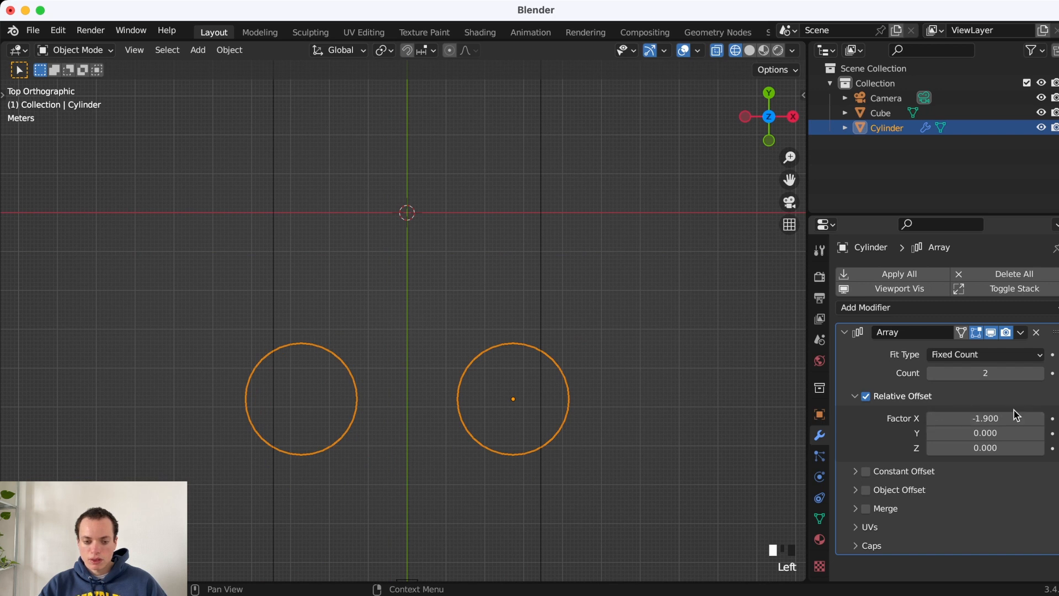
pyautogui.press('KP_0')
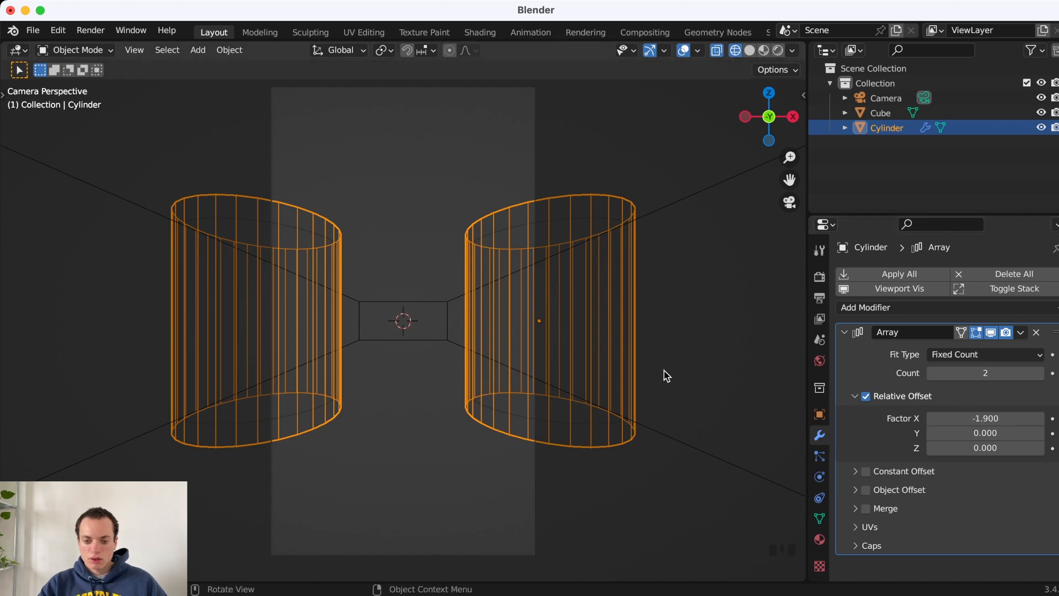
pyautogui.press('g')
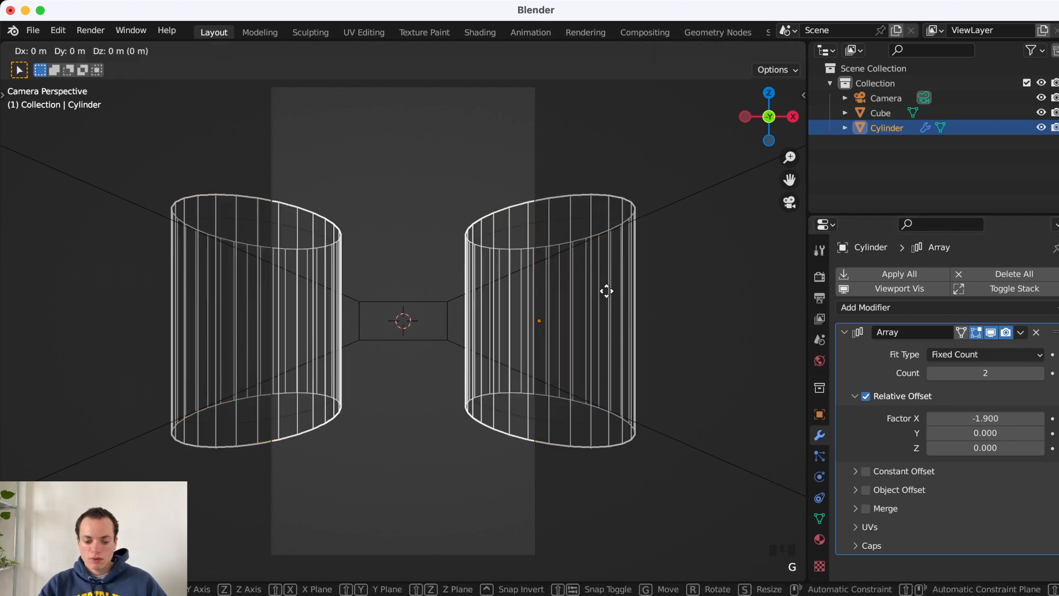
pyautogui.press('x')
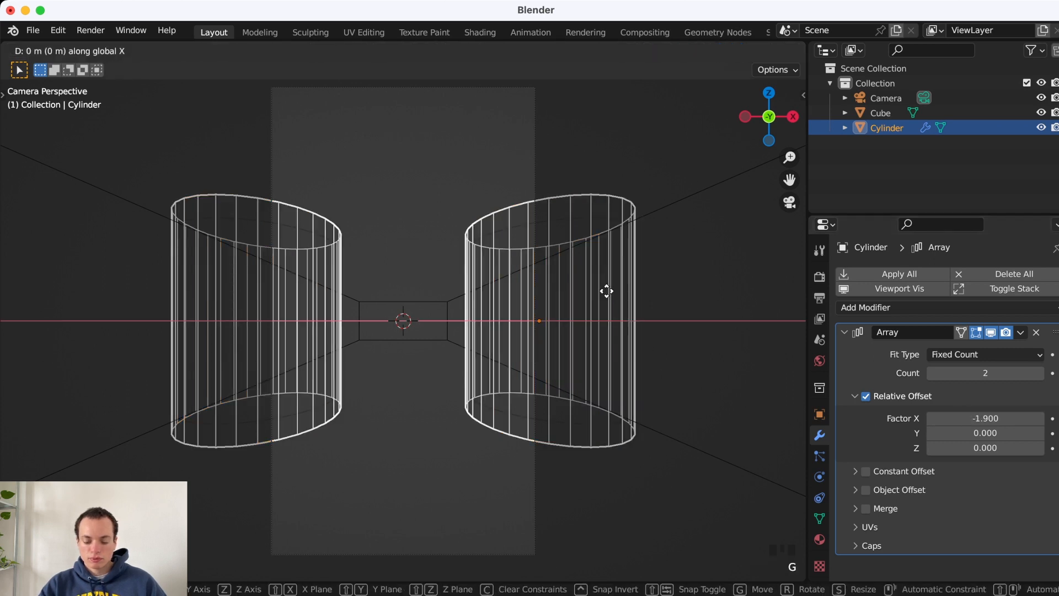
pyautogui.press('Escape')
# - Move the cylinder about 0.4 m along X in top view, further into the right wall
pyautogui.press('KP_7')
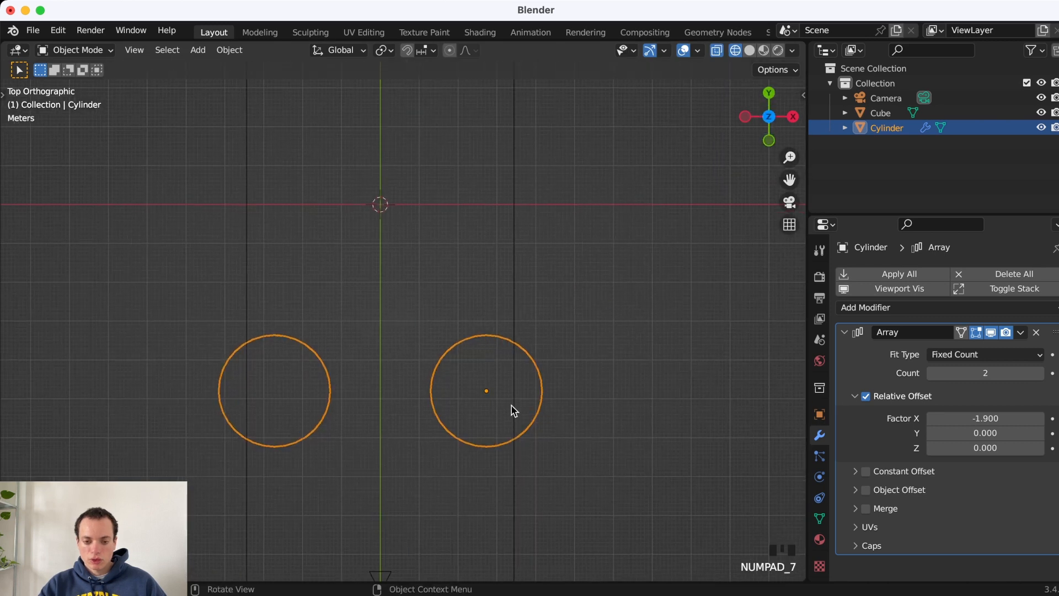
pyautogui.press('g')
pyautogui.press('x')
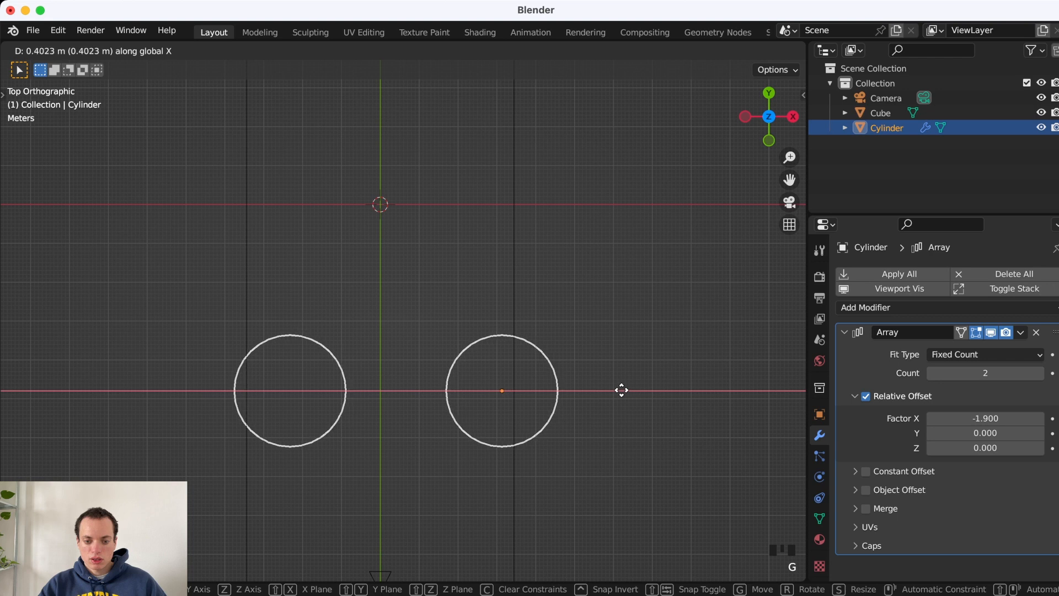
pyautogui.click(623, 393)
# - Set the array's relative offset factor to -2.1 in X and check the cylinder pair through the camera
pyautogui.click(932, 419)
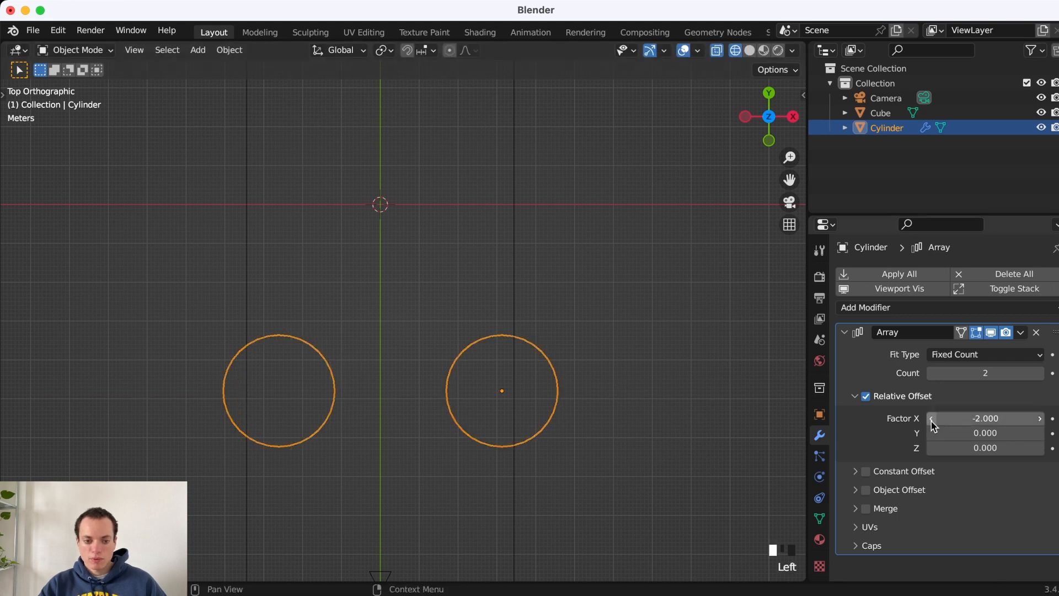
pyautogui.click(932, 418)
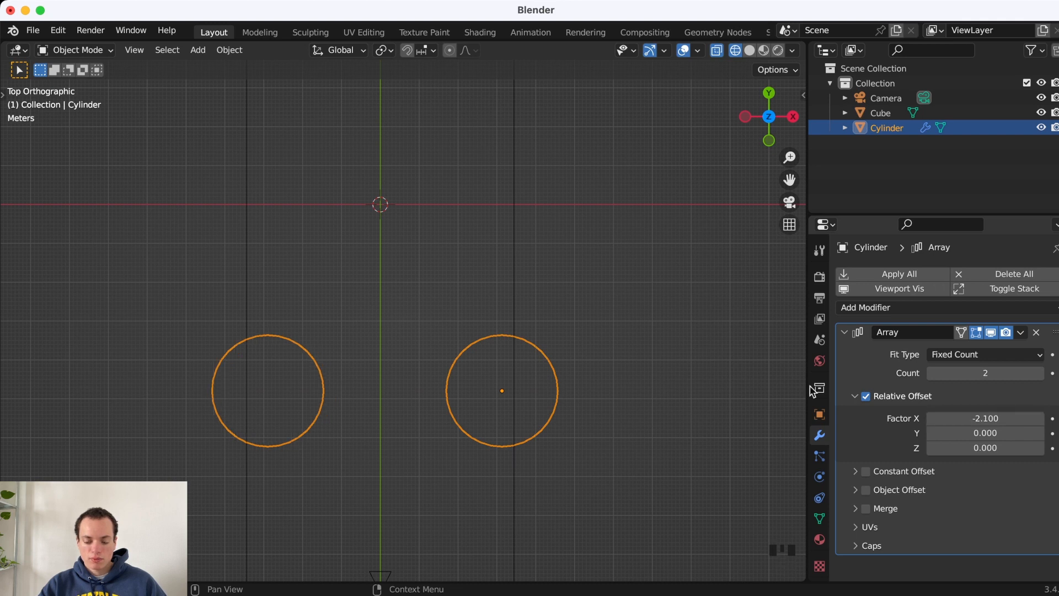
pyautogui.press('KP_0')
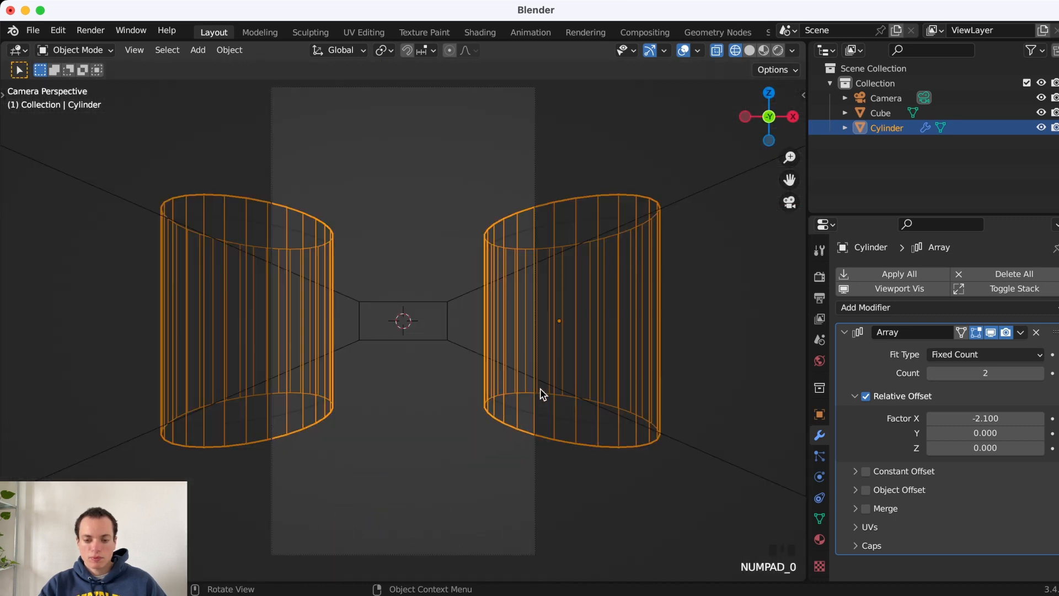
# - Duplicate the cylinder's Array modifier and set the copy's relative offset factors to 0 in X and 1.8 in Y
pyautogui.press('KP_7')
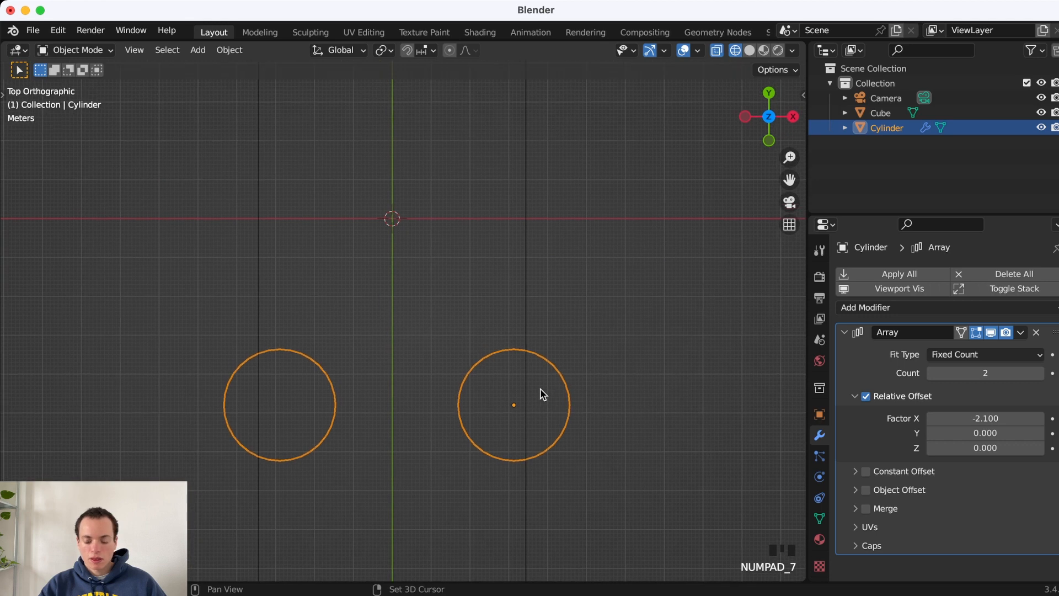
pyautogui.click(1021, 332)
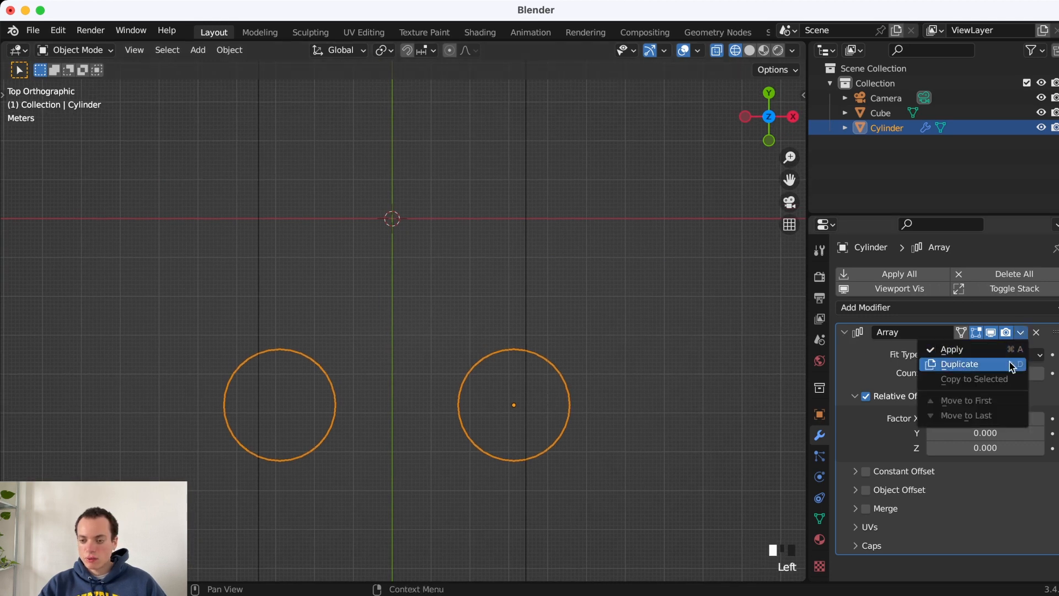
pyautogui.click(1012, 364)
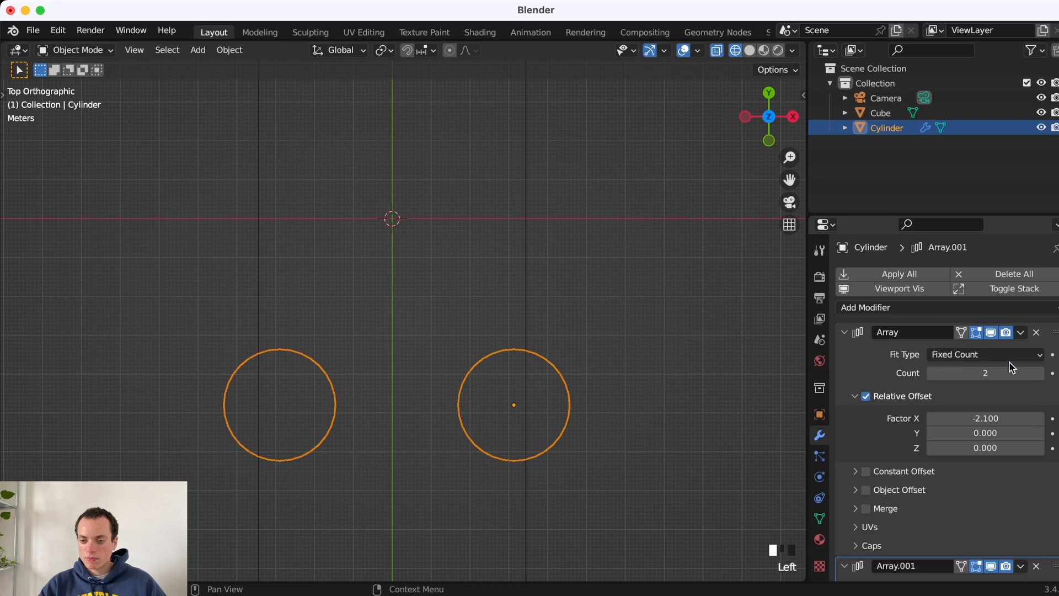
pyautogui.click(846, 333)
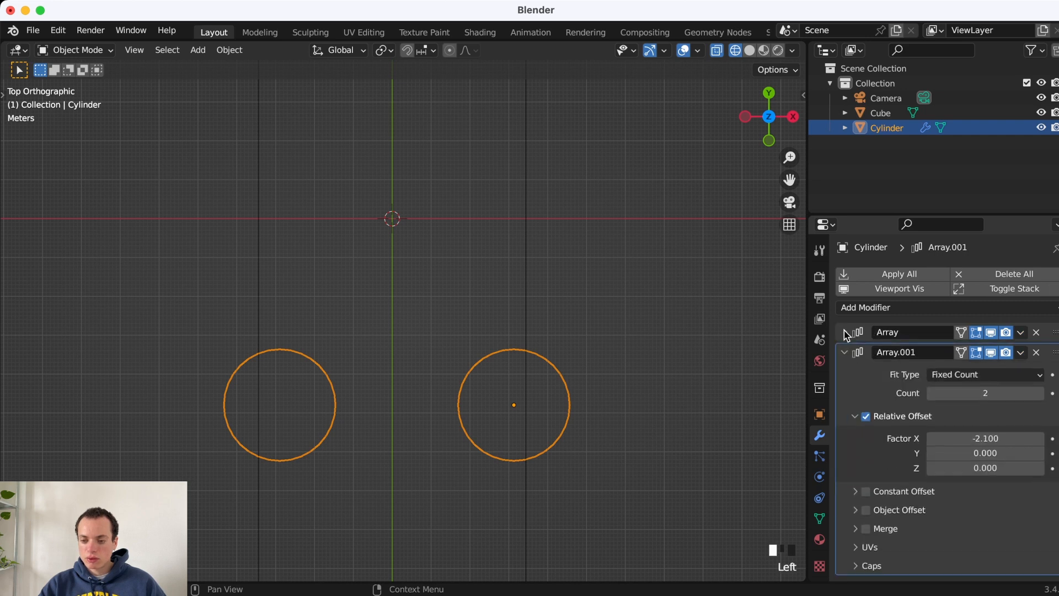
pyautogui.click(992, 440)
pyautogui.write('0')
pyautogui.press('Return')
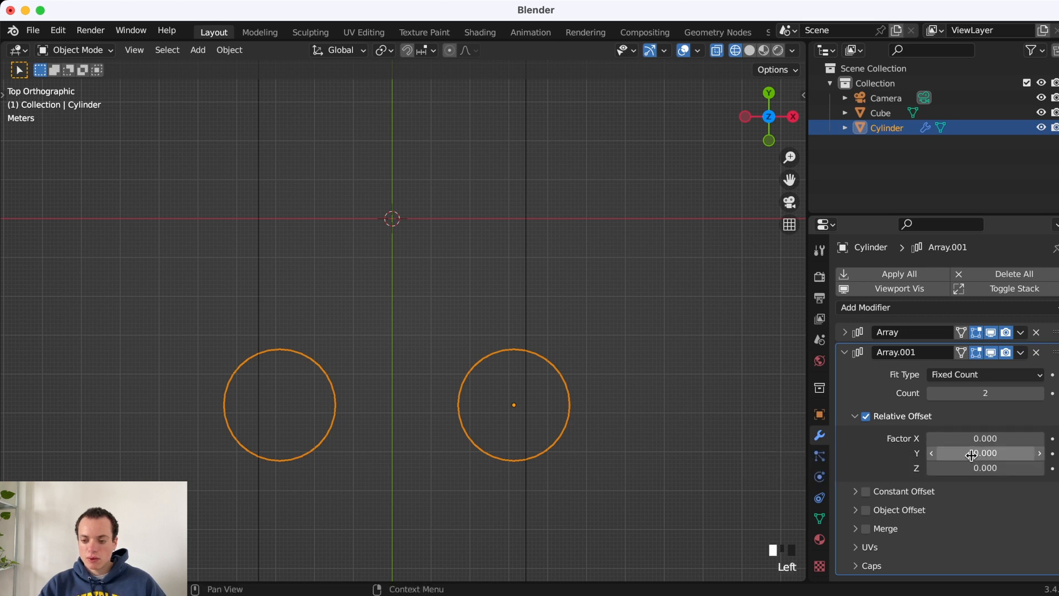
pyautogui.click(986, 453)
pyautogui.moveTo(986, 453); pyautogui.dragTo(1027, 453)
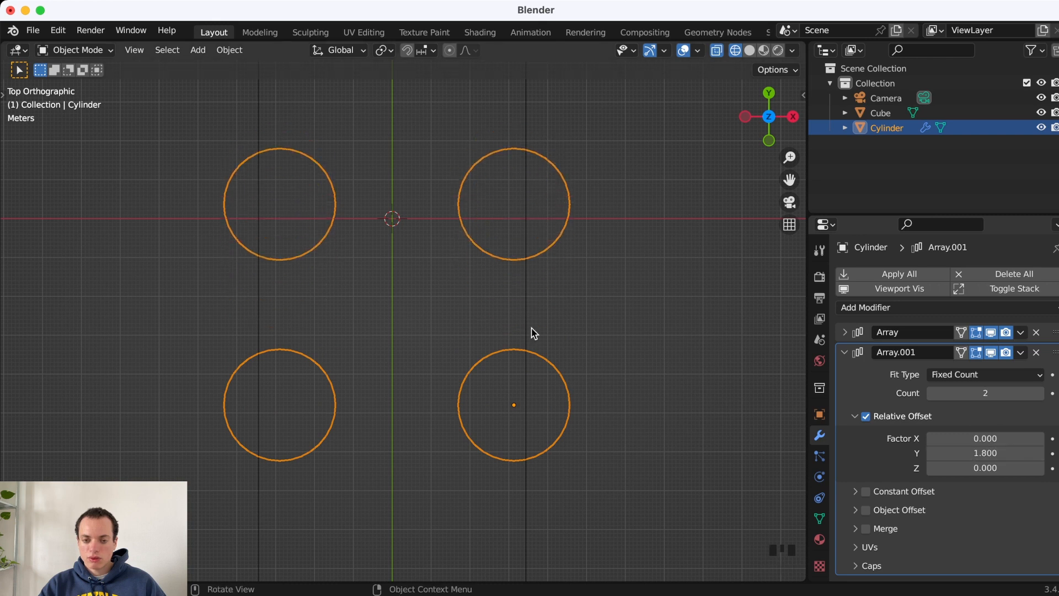
# - Set the second array's relative offset factor to 2.0 in Y
pyautogui.scroll(-3, 535, 334)
pyautogui.scroll(3, 532, 331)
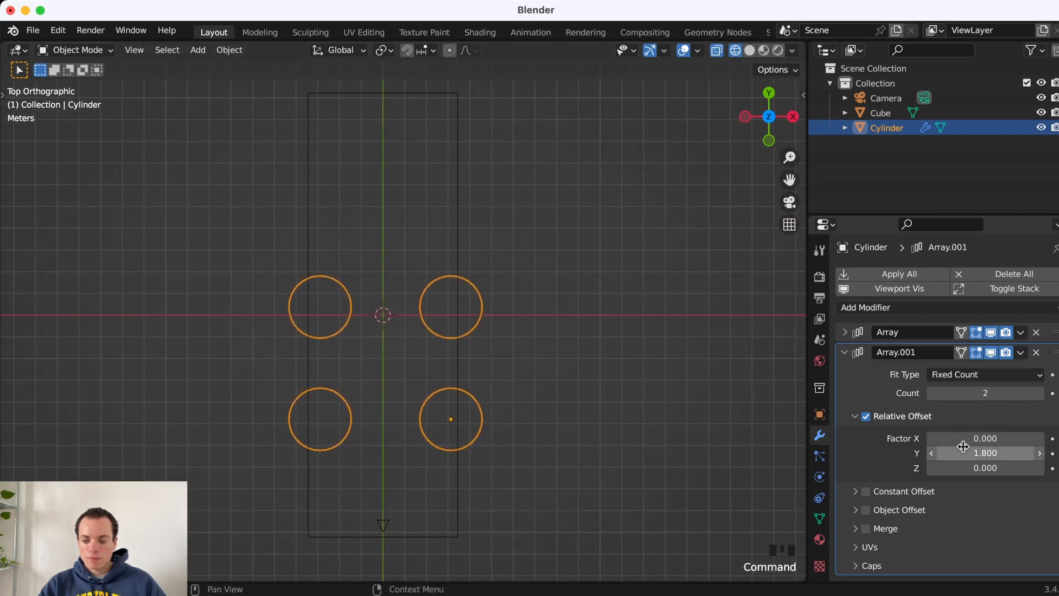
pyautogui.click(1039, 453)
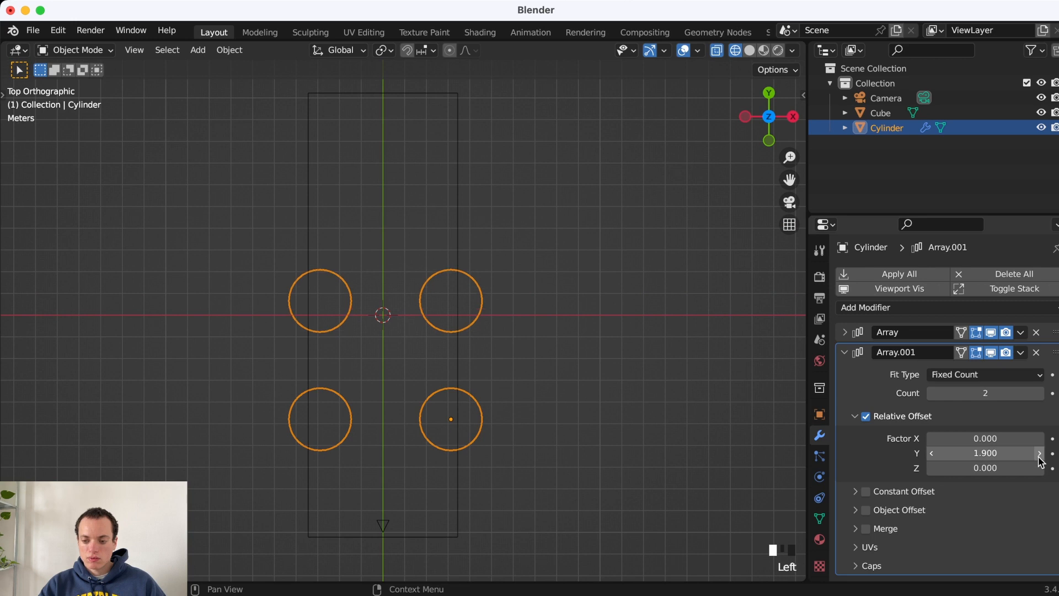
pyautogui.click(1040, 453)
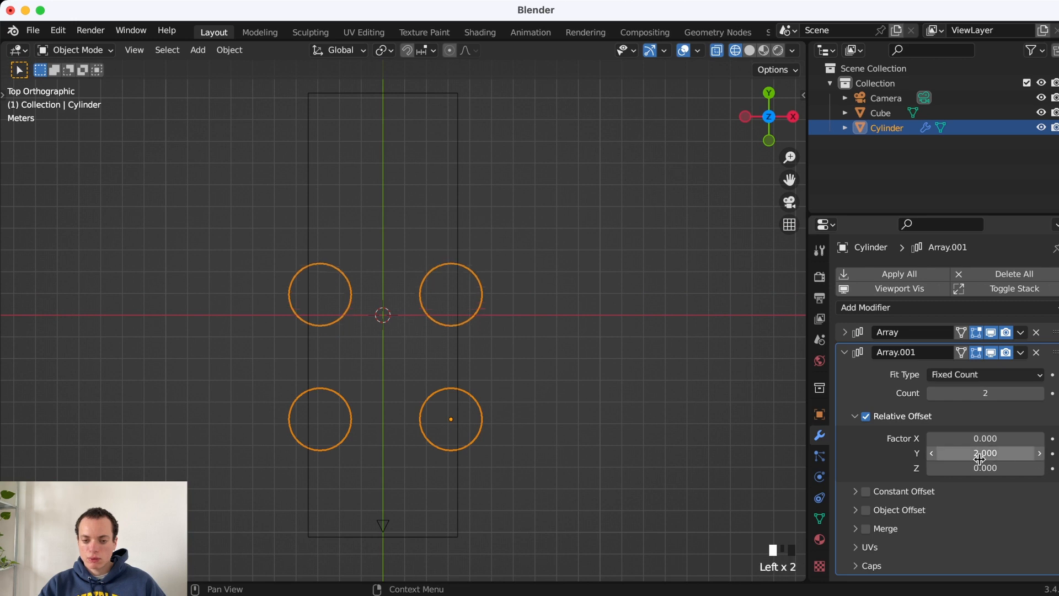
# - Set the second array's count to 4 and its relative offset factor to 1.8 in Y
pyautogui.click(1041, 394)
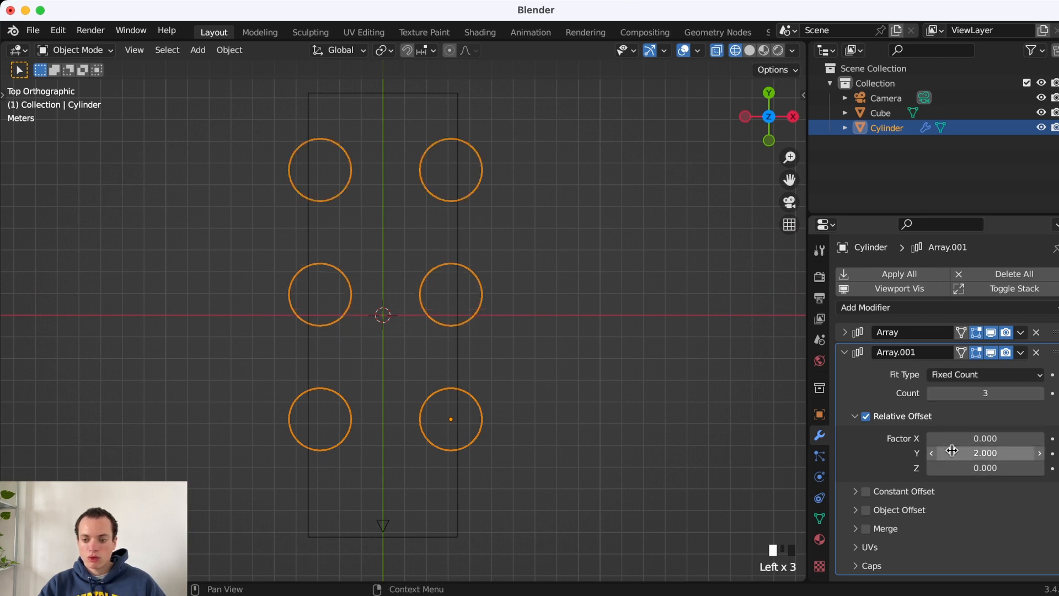
pyautogui.moveTo(991, 453)
pyautogui.mouseDown()
pyautogui.moveTo(1015, 453)
pyautogui.moveTo(985, 453)
pyautogui.mouseUp()
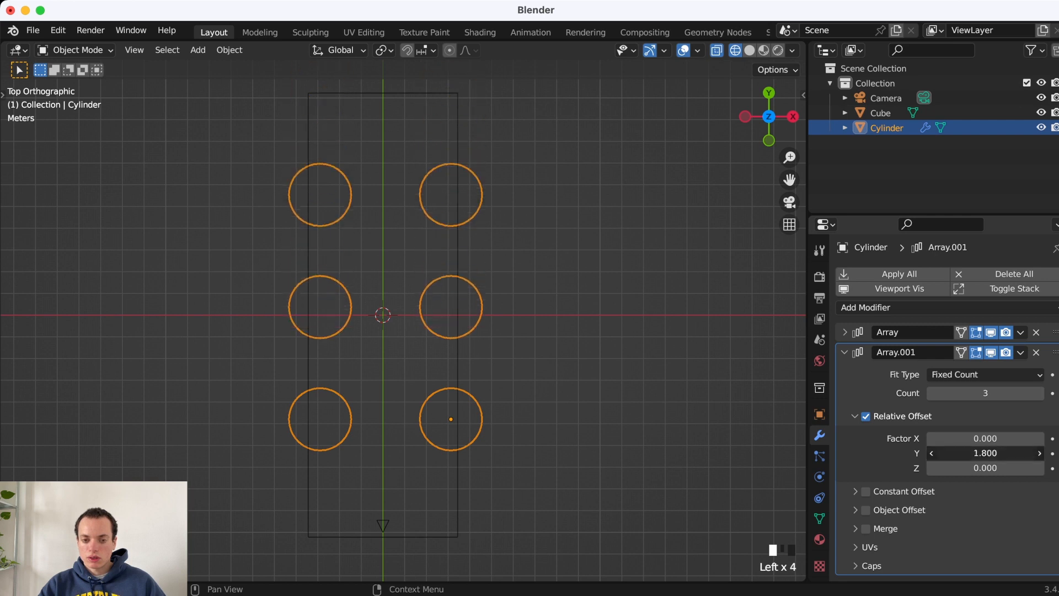
pyautogui.click(1040, 394)
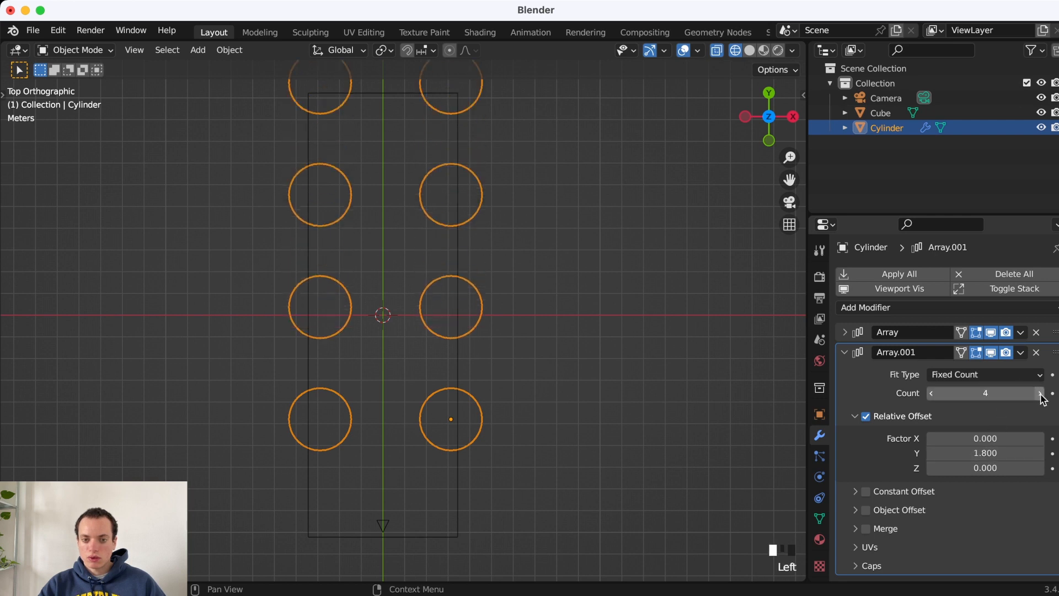
# - Switch to the camera view with solid shading and examine how the cylinder rows sit in the corridor, leaving the cylinder selected
pyautogui.press('KP_0')
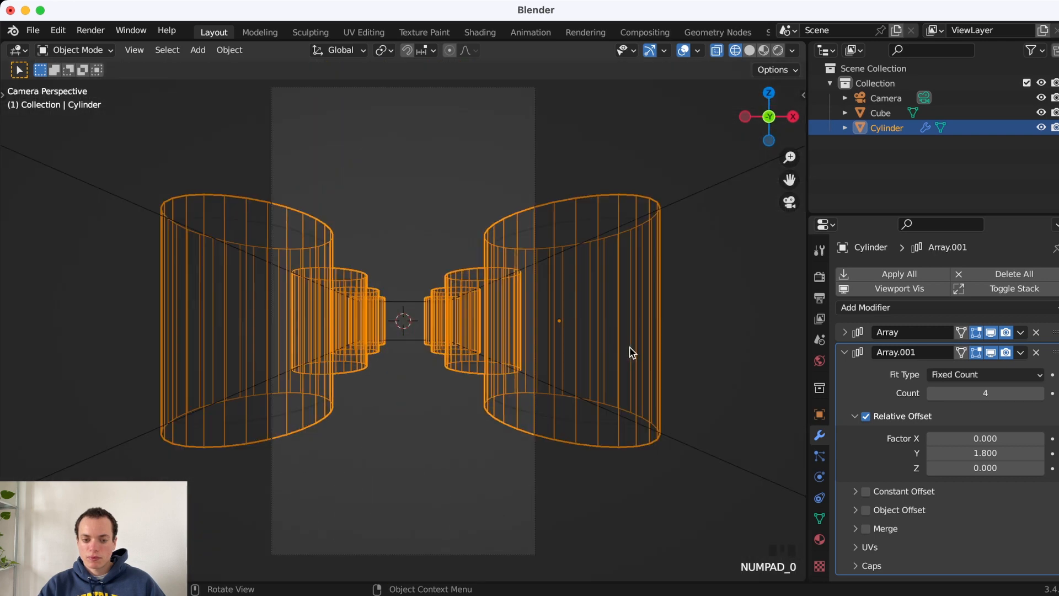
pyautogui.click(635, 476)
pyautogui.keyDown('super'); pyautogui.scroll(2, 638, 426); pyautogui.keyUp('super')
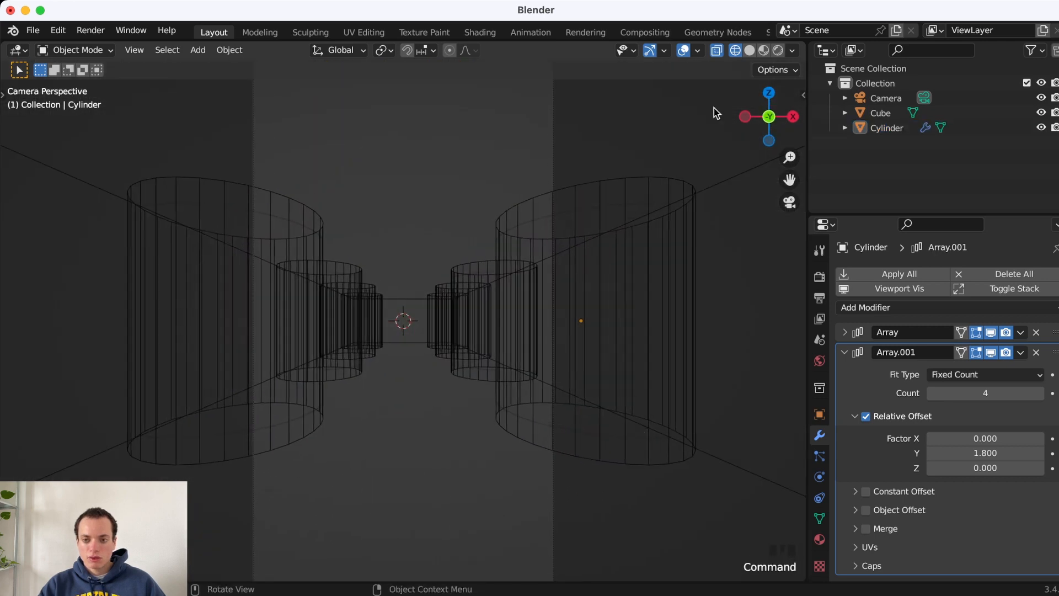
pyautogui.click(750, 51)
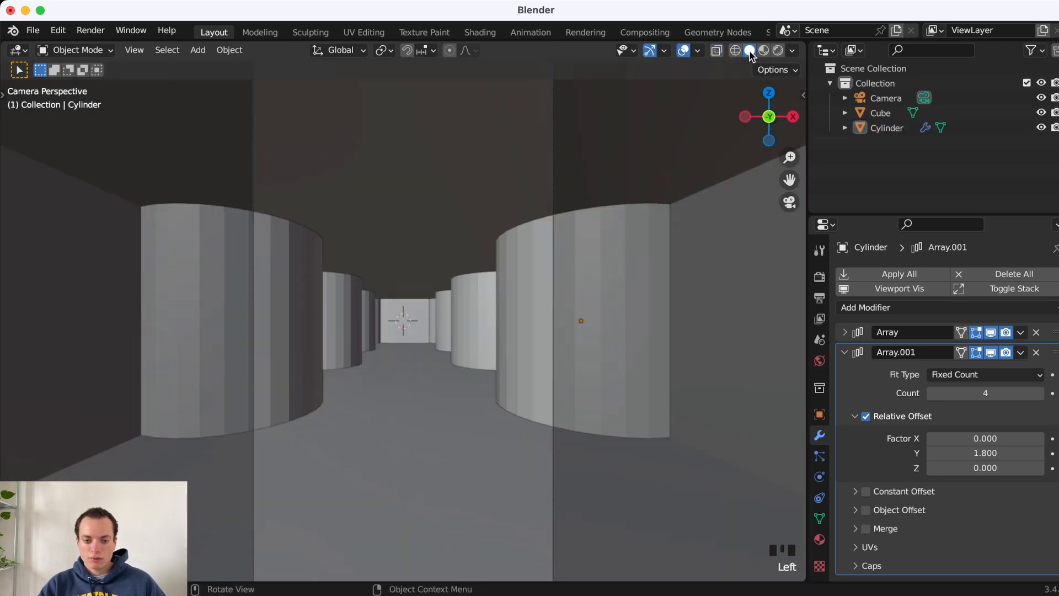
pyautogui.keyDown('super'); pyautogui.scroll(3, 530, 276); pyautogui.keyUp('super')
pyautogui.click(578, 413)
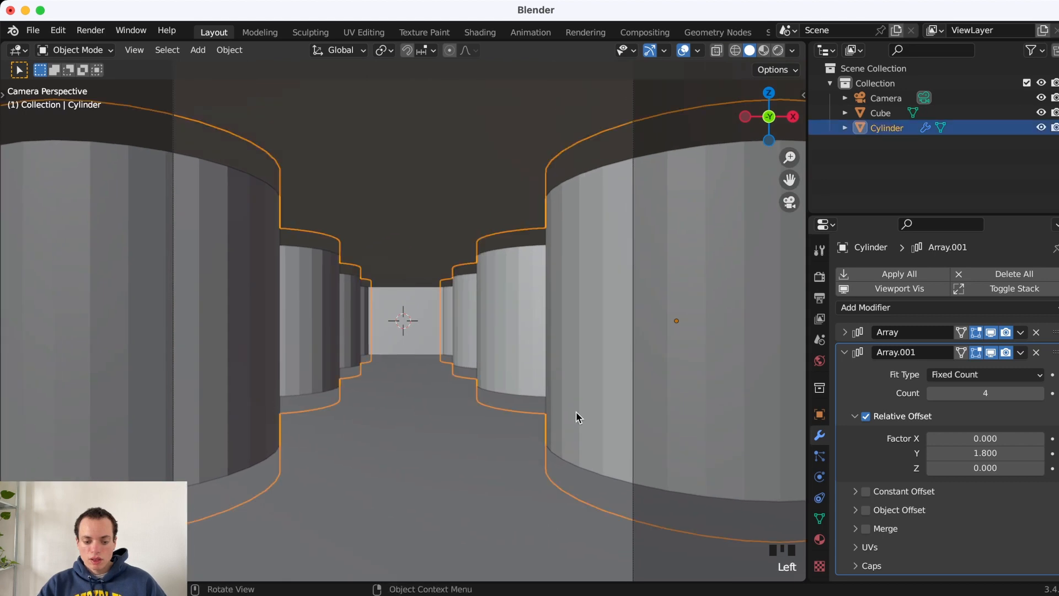
pyautogui.keyDown('super'); pyautogui.scroll(-5, 652, 446); pyautogui.keyUp('super')
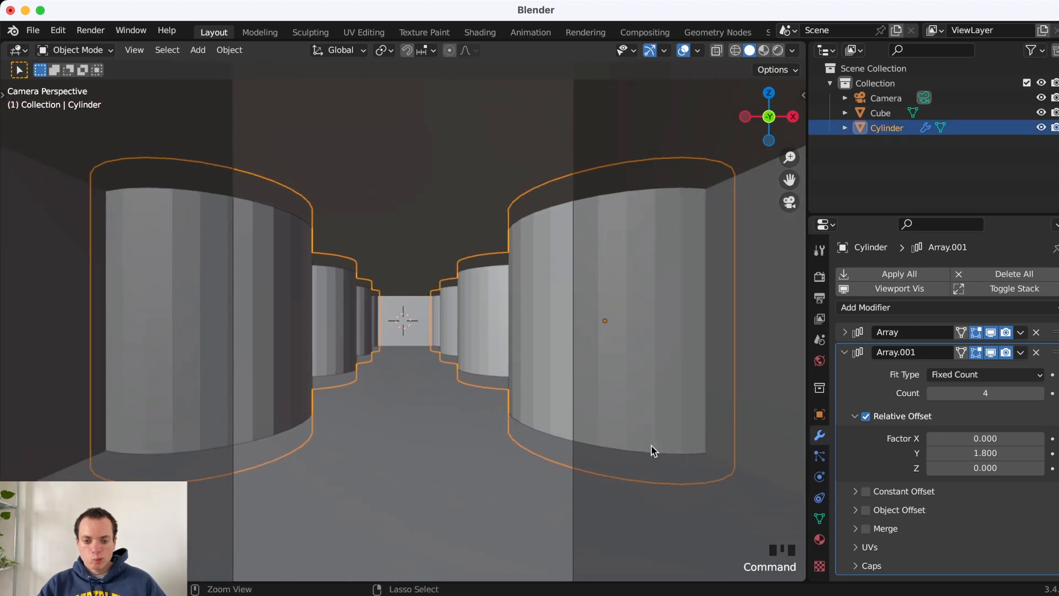
pyautogui.click(651, 448)
pyautogui.click(651, 514)
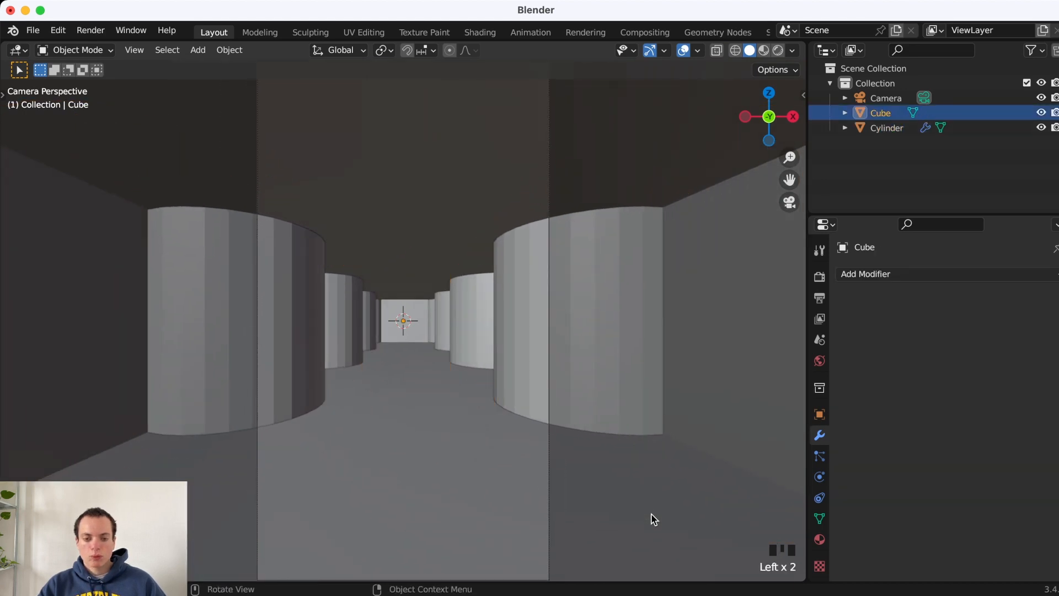
pyautogui.click(612, 398)
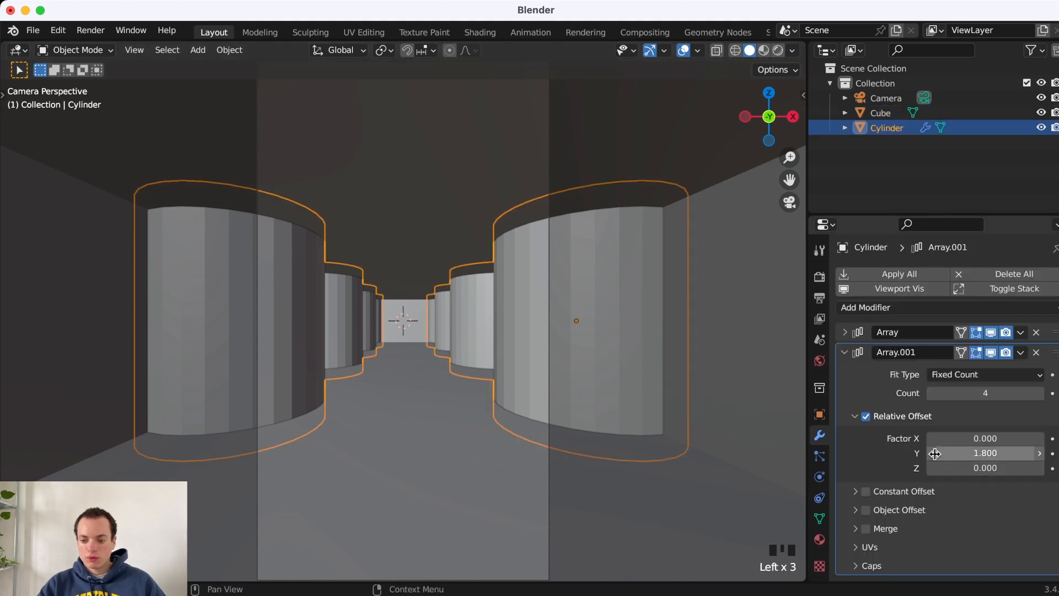
# - Set the relative offset factor X of the cylinder's first Array modifier to -2.0
pyautogui.click(844, 332)
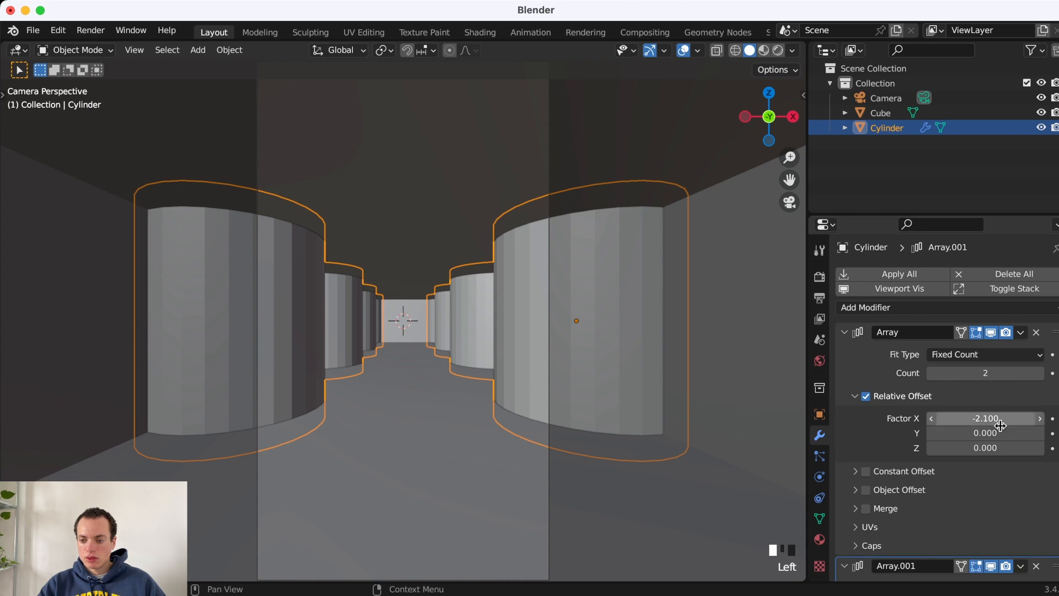
pyautogui.click(1040, 418)
pyautogui.click(1041, 419)
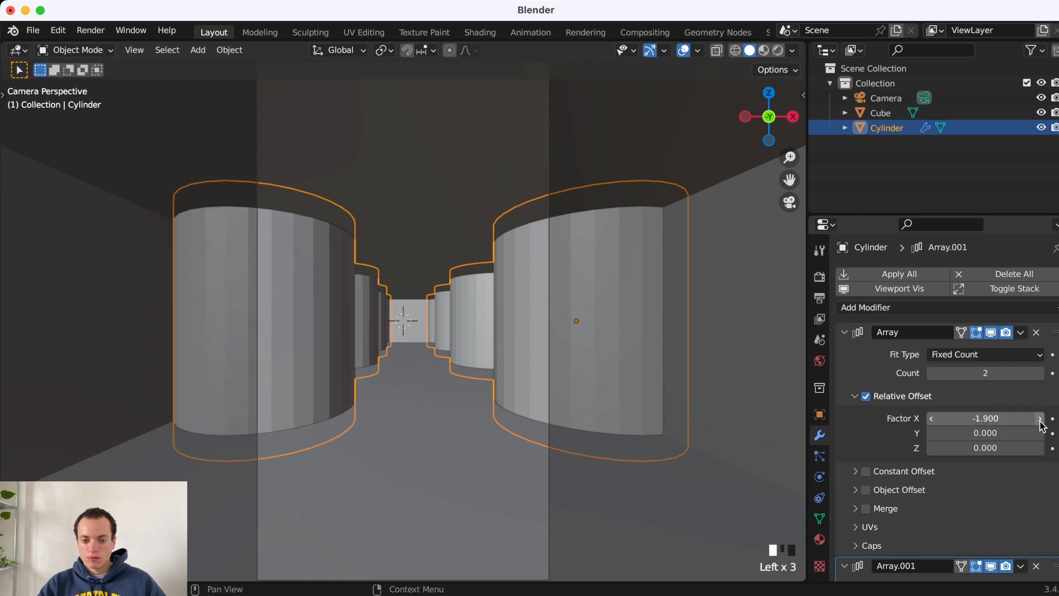
pyautogui.click(932, 419)
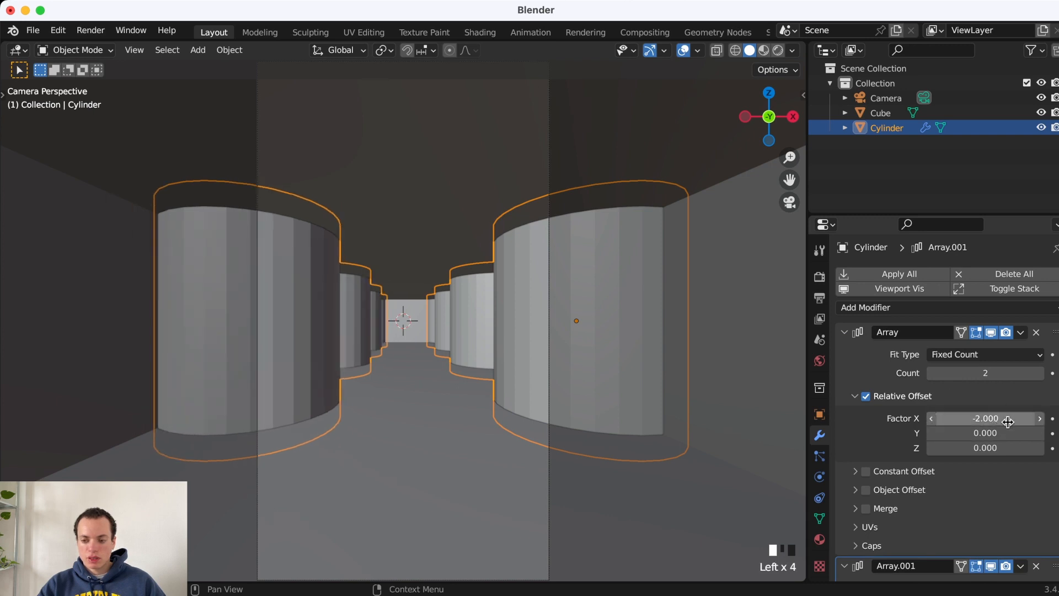
pyautogui.click(1034, 419)
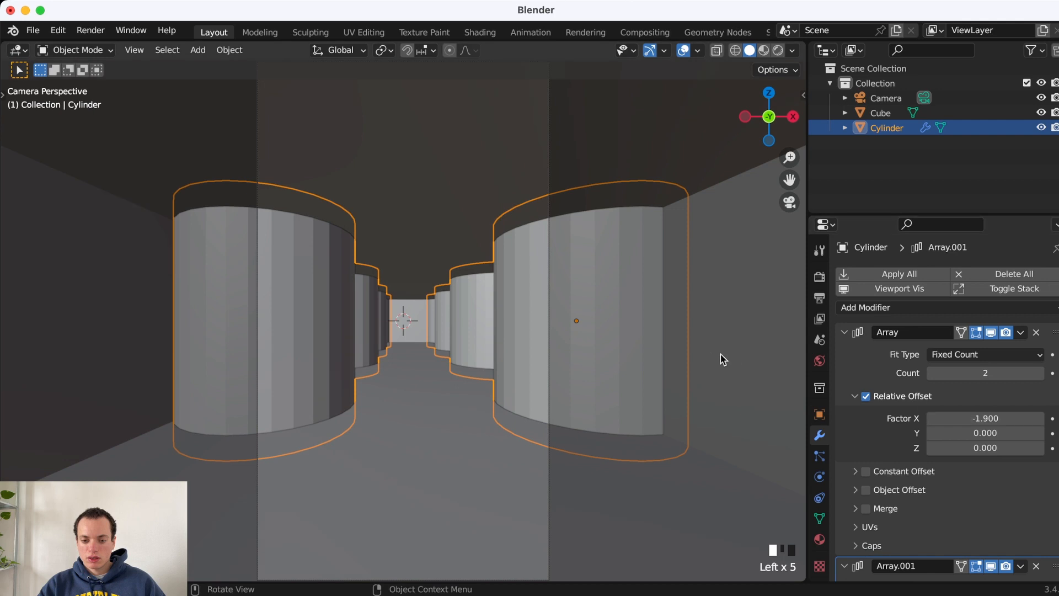
pyautogui.click(932, 419)
# - Move the arrayed cylinders about -0.31 m along the X axis to balance both rows against the side walls
pyautogui.press('g')
pyautogui.press('x')
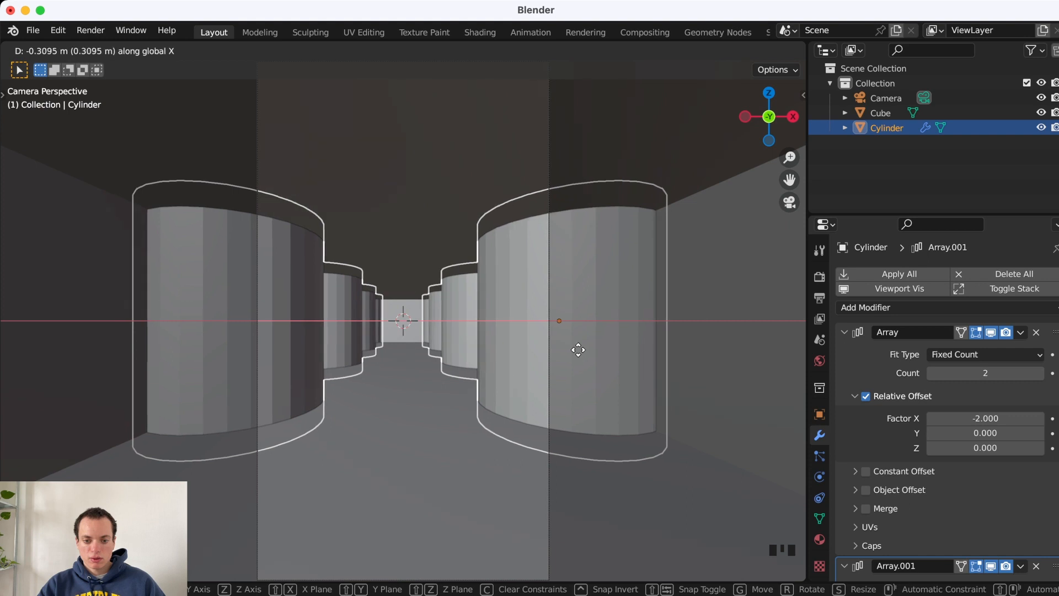
pyautogui.click(579, 349)
# - Inspect how the cylinder rows overlap the side walls from the top in wireframe, then return to the solid camera view
pyautogui.press('KP_7')
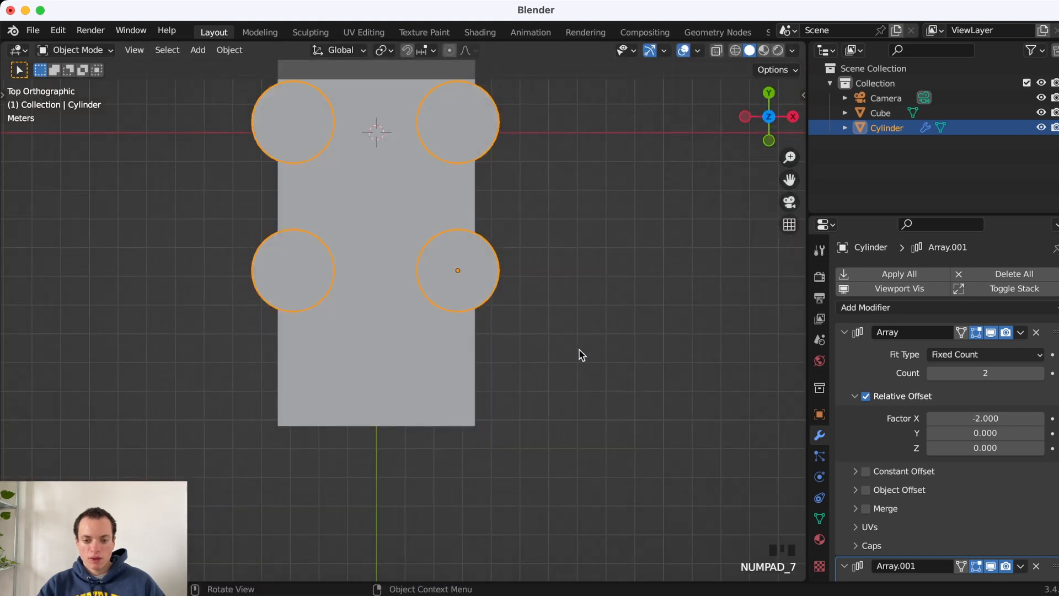
pyautogui.press('z')
pyautogui.click(448, 350)
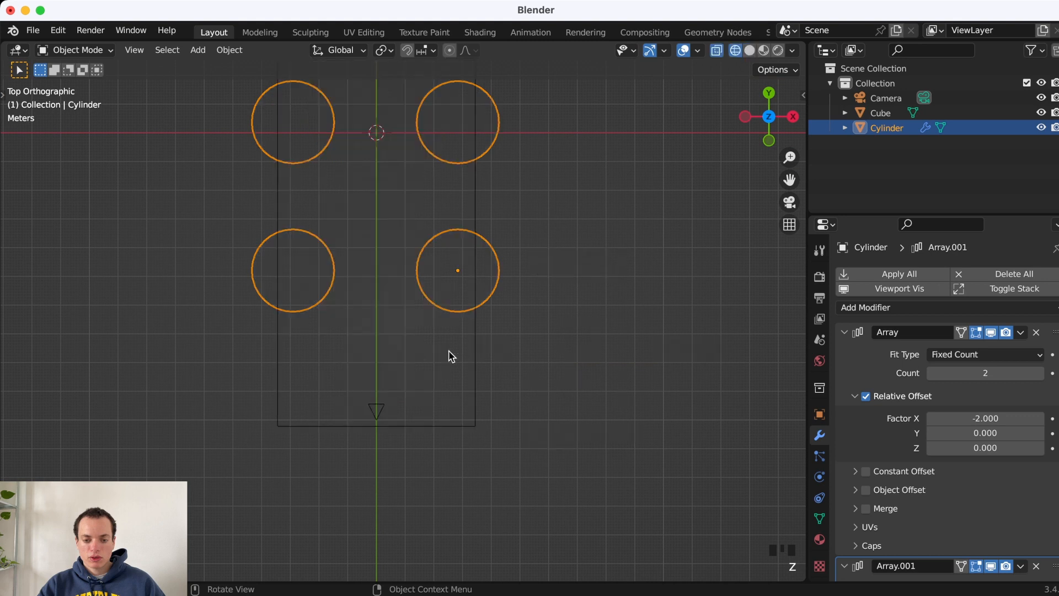
pyautogui.keyDown('shift'); pyautogui.scroll(3, 449, 353); pyautogui.keyUp('shift')
pyautogui.keyDown('super'); pyautogui.scroll(5, 448, 356); pyautogui.keyUp('super')
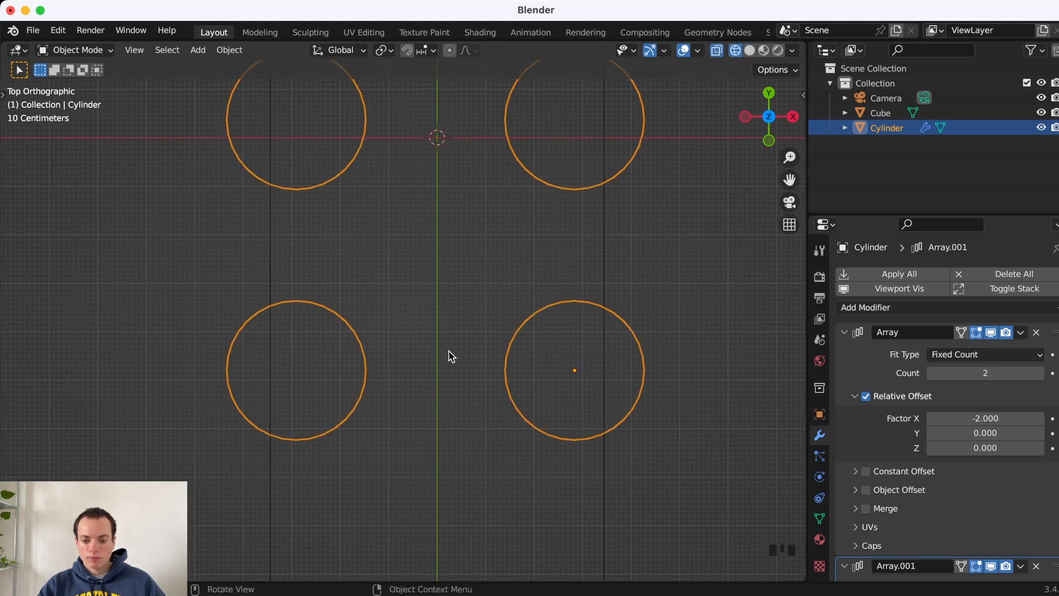
pyautogui.press('KP_0')
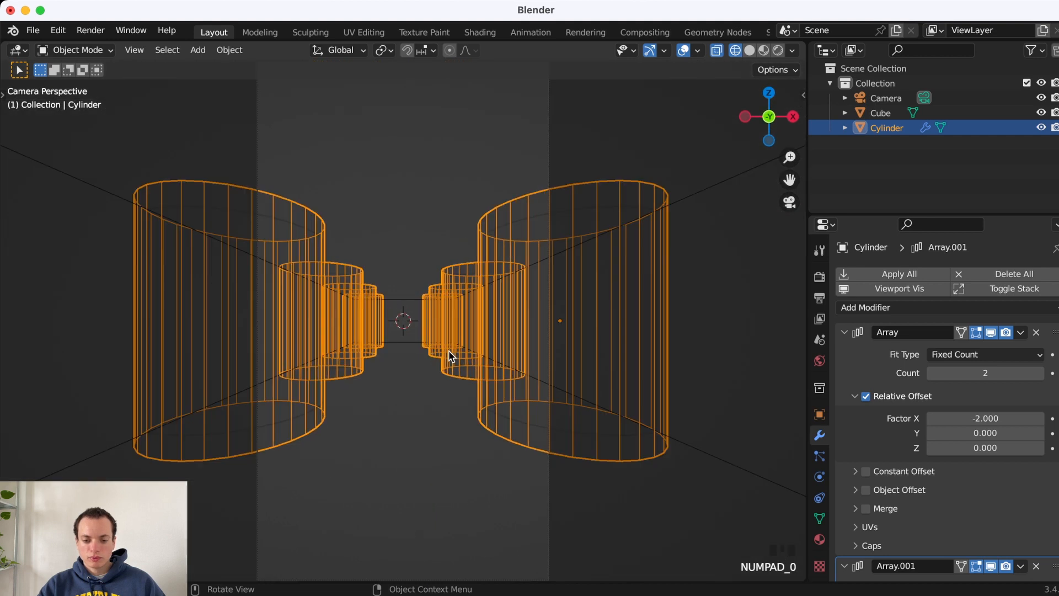
pyautogui.press('z')
pyautogui.click(537, 356)
# - Enter Edit Mode on the corridor box and add one centred loop cut running along its length
pyautogui.click(422, 444)
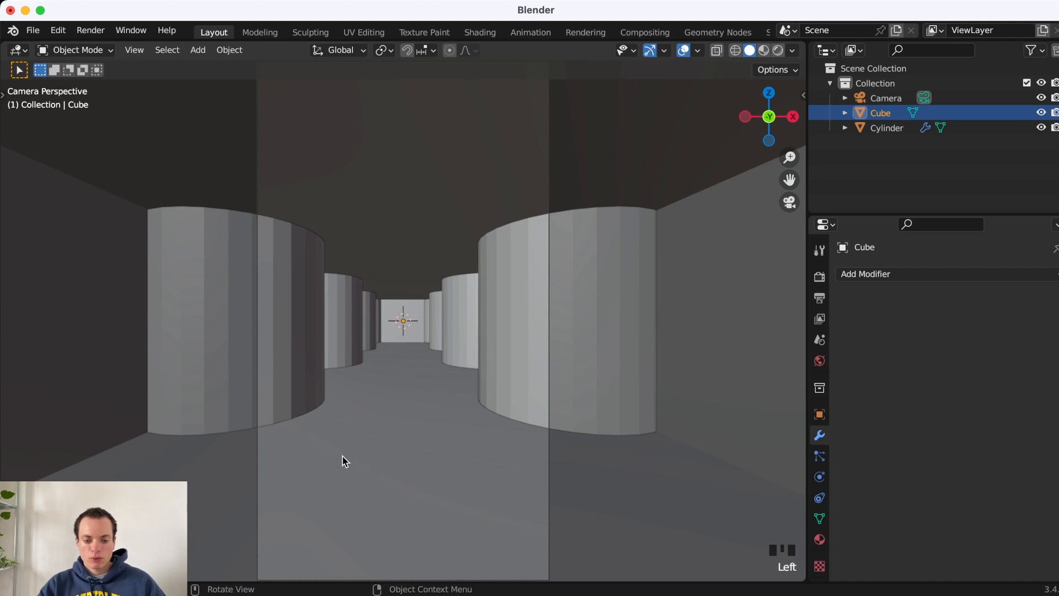
pyautogui.click(435, 426)
pyautogui.press('Tab')
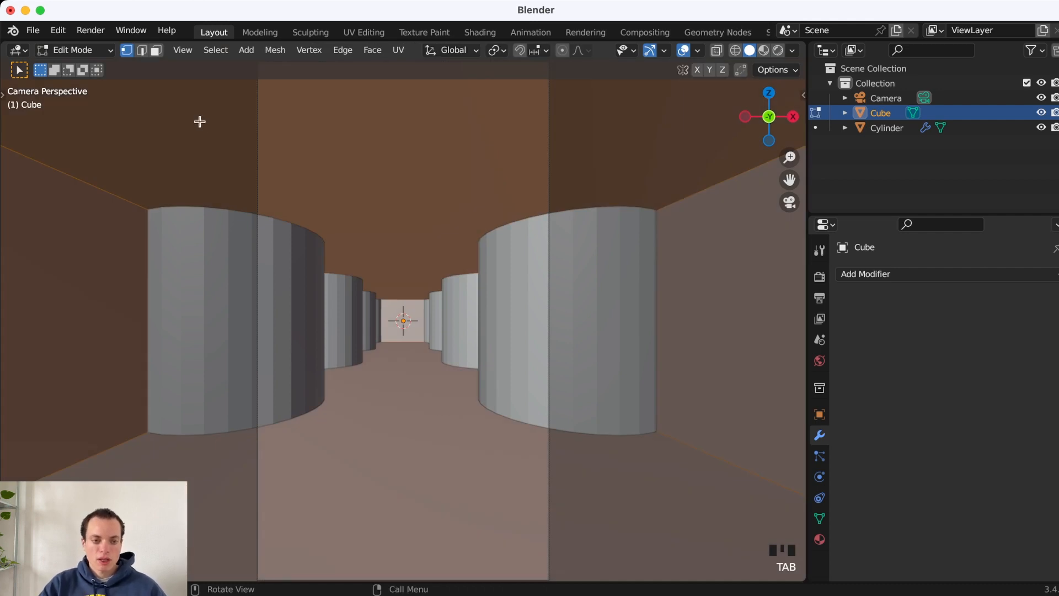
pyautogui.click(448, 454)
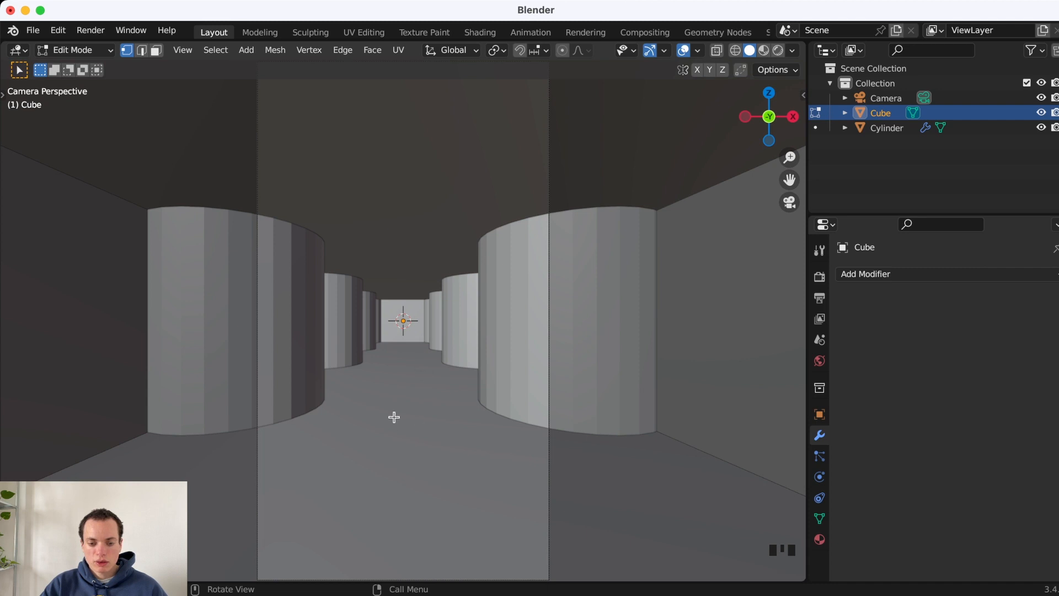
pyautogui.scroll(5, 399, 437)
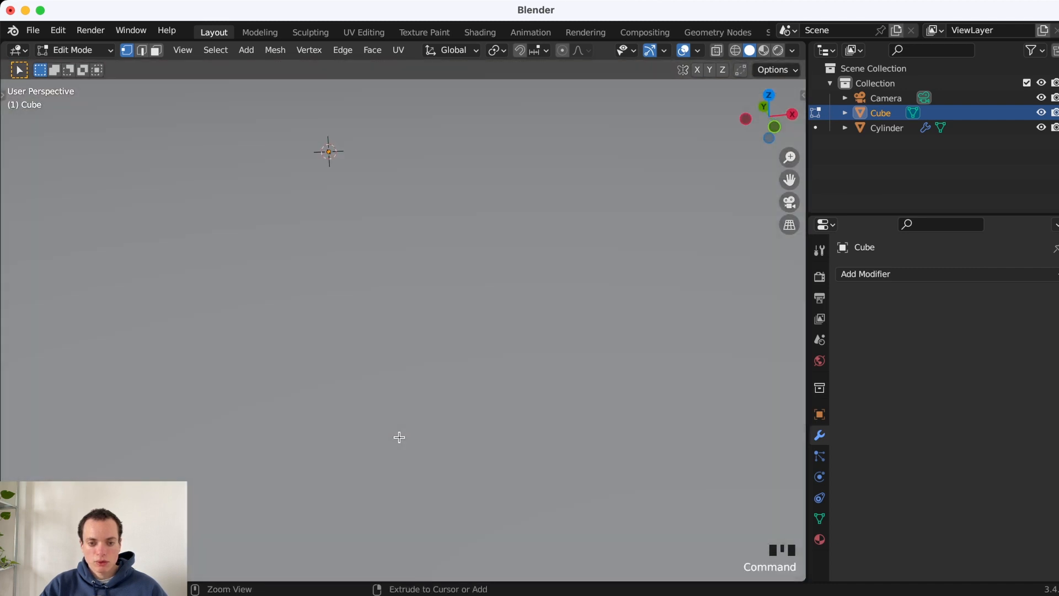
pyautogui.keyDown('super'); pyautogui.scroll(-2, 399, 437); pyautogui.keyUp('super')
pyautogui.keyDown('super'); pyautogui.scroll(-10, 400, 437); pyautogui.keyUp('super')
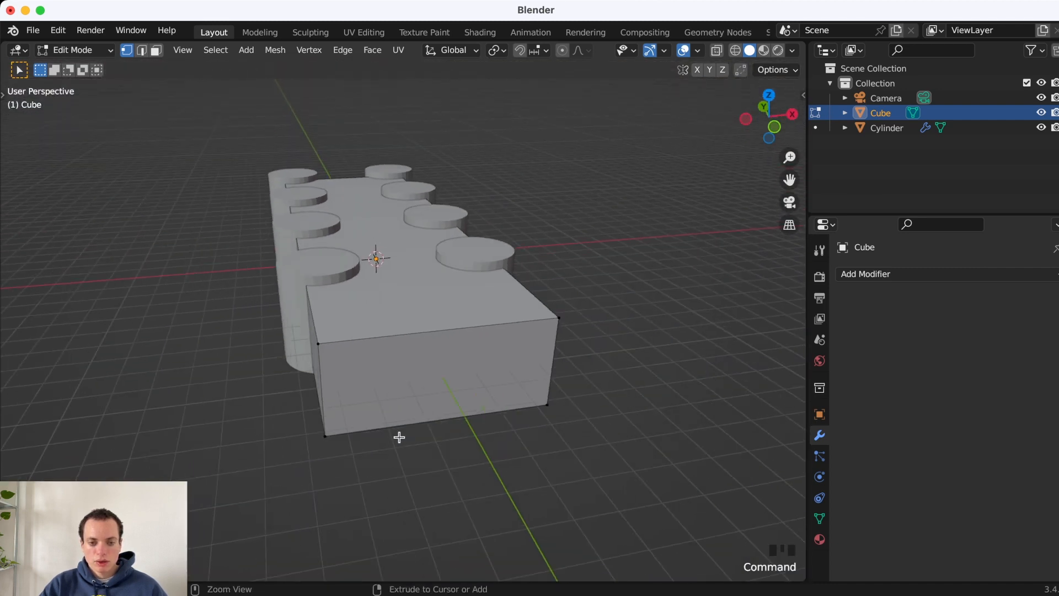
pyautogui.click(398, 338)
pyautogui.click(398, 287)
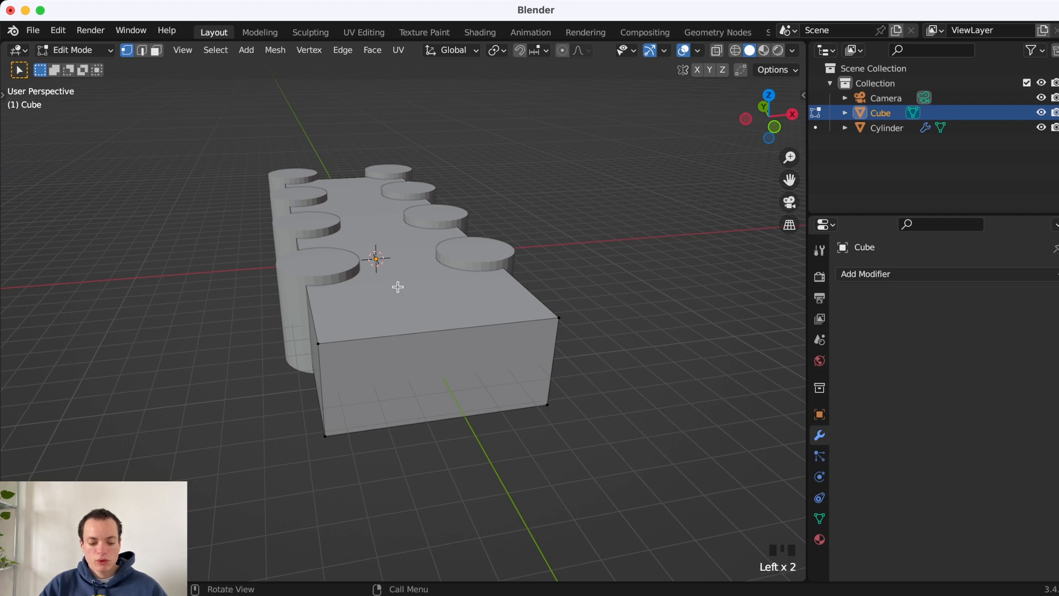
pyautogui.hotkey('ctrl', 'r')
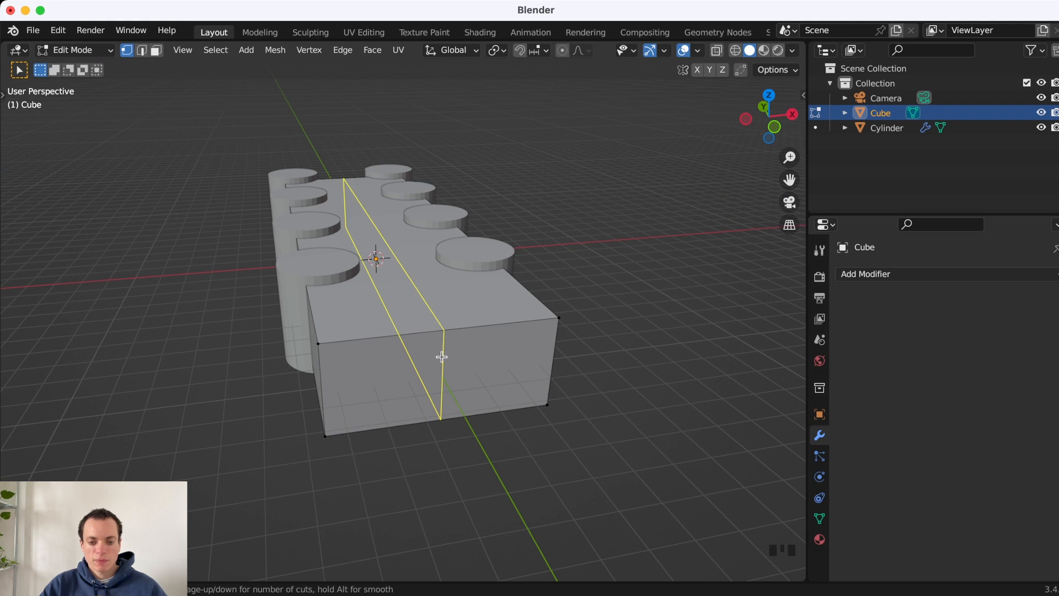
pyautogui.click(442, 356)
pyautogui.rightClick(442, 357)
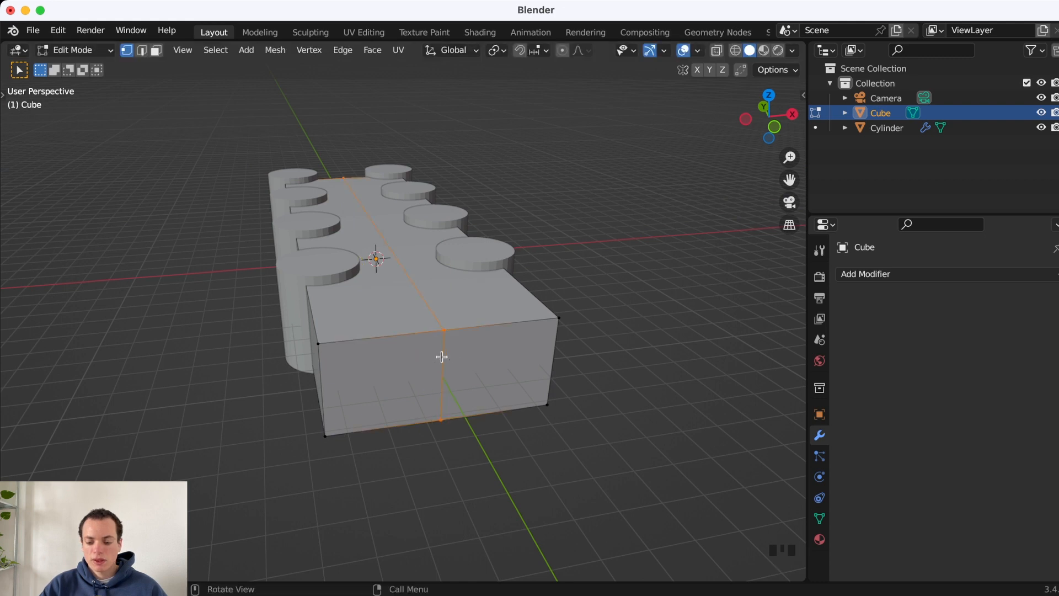
# - In the camera view, bevel the central loop with one segment and a width of about 0.2 m to form a lengthwise strip
pyautogui.press('KP_0')
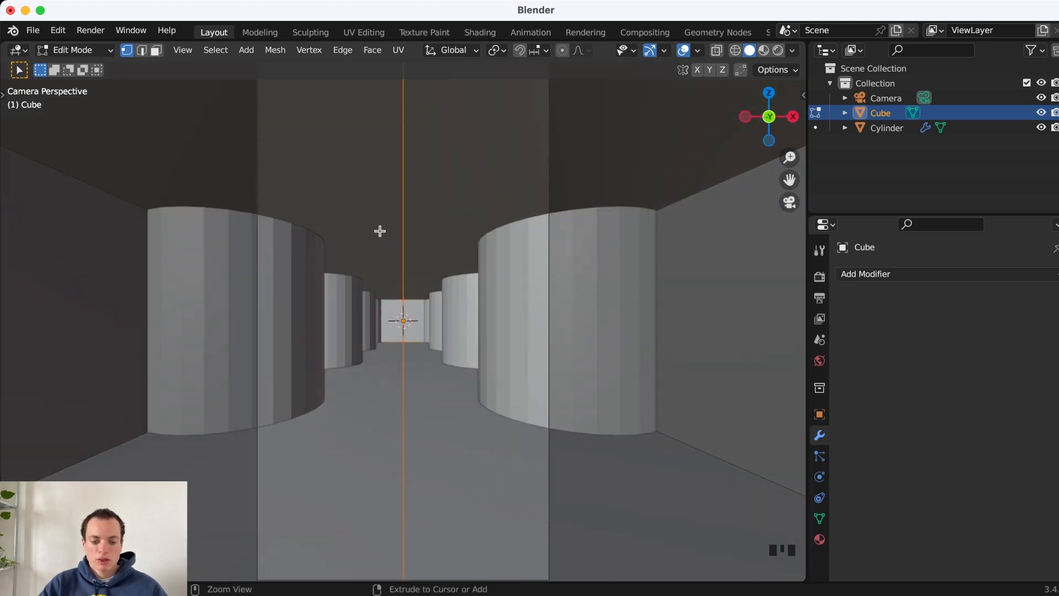
pyautogui.hotkey('ctrl', 'b')
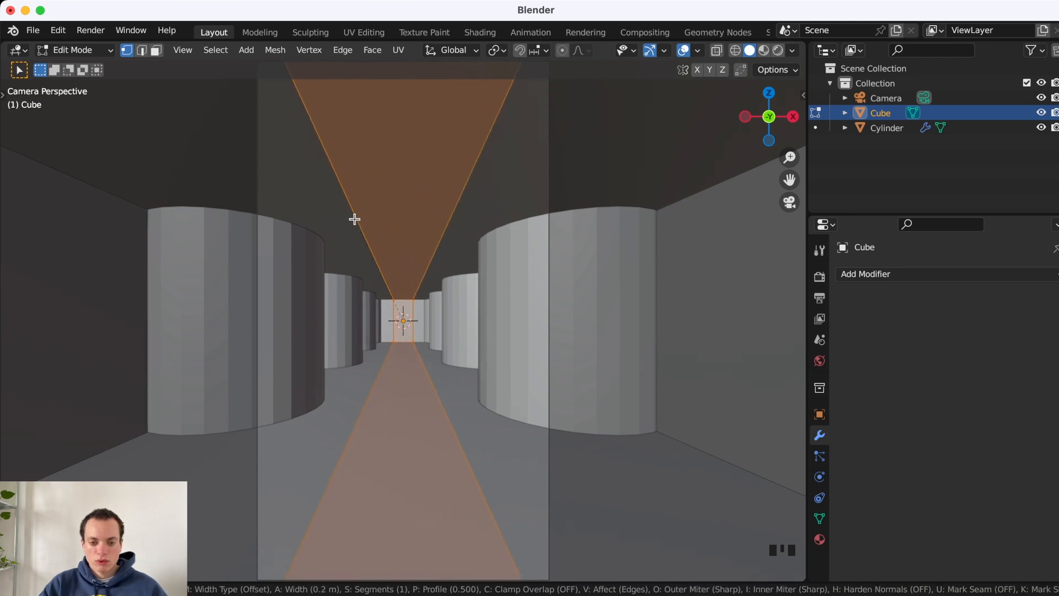
pyautogui.click(357, 219)
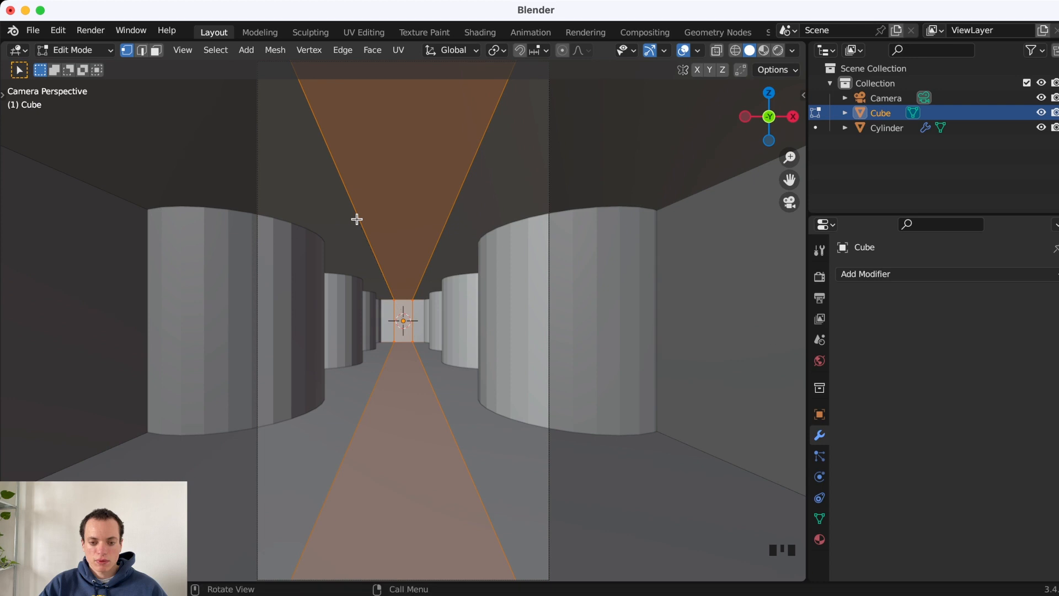
# - Select the central floor strip as a face and extrude it about 1.3 m downward along Z to form a trench
pyautogui.click(157, 52)
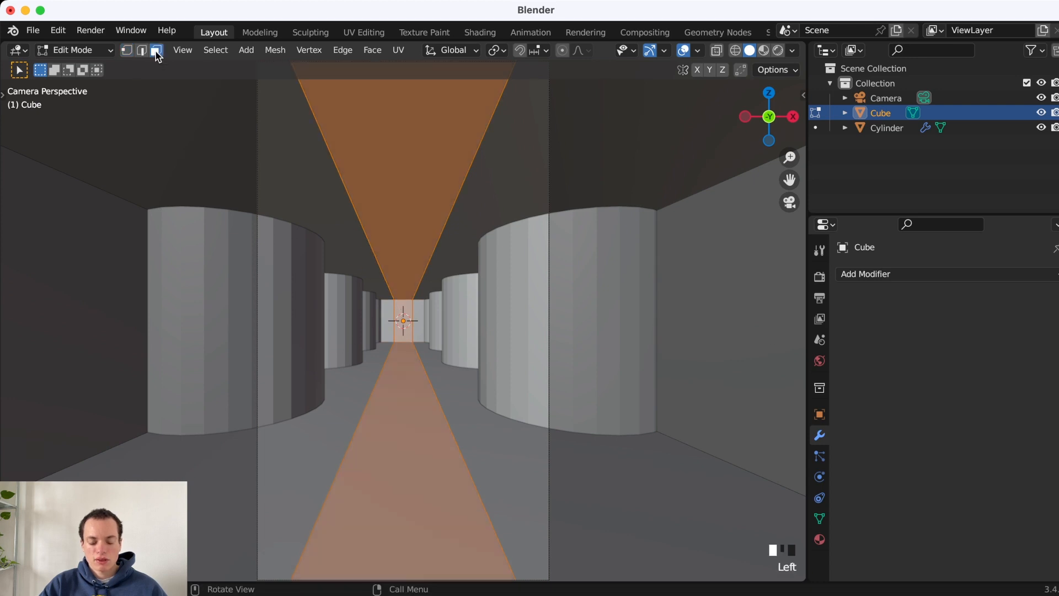
pyautogui.click(402, 398)
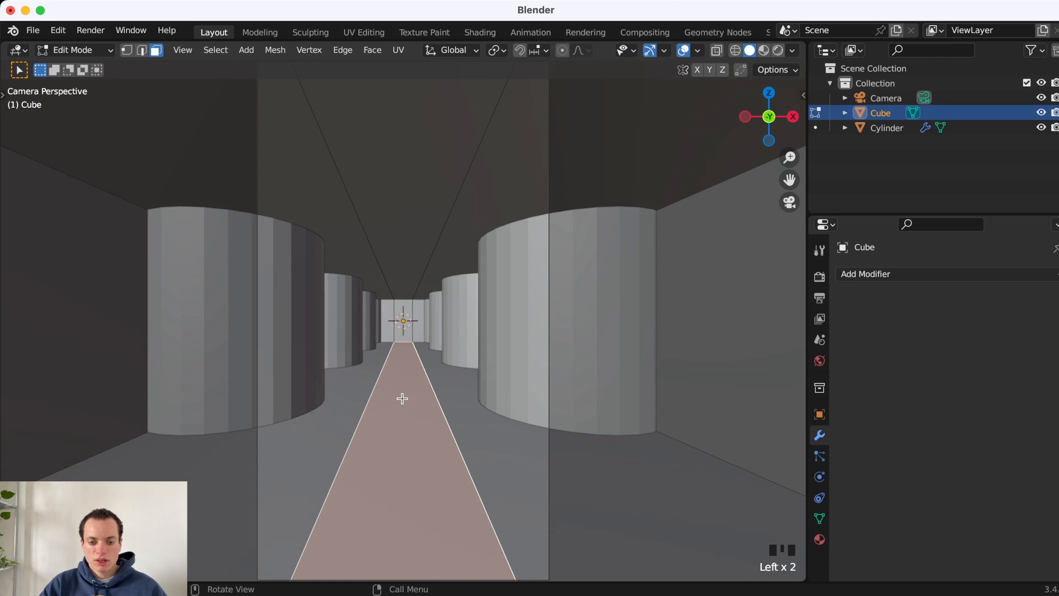
pyautogui.press('e')
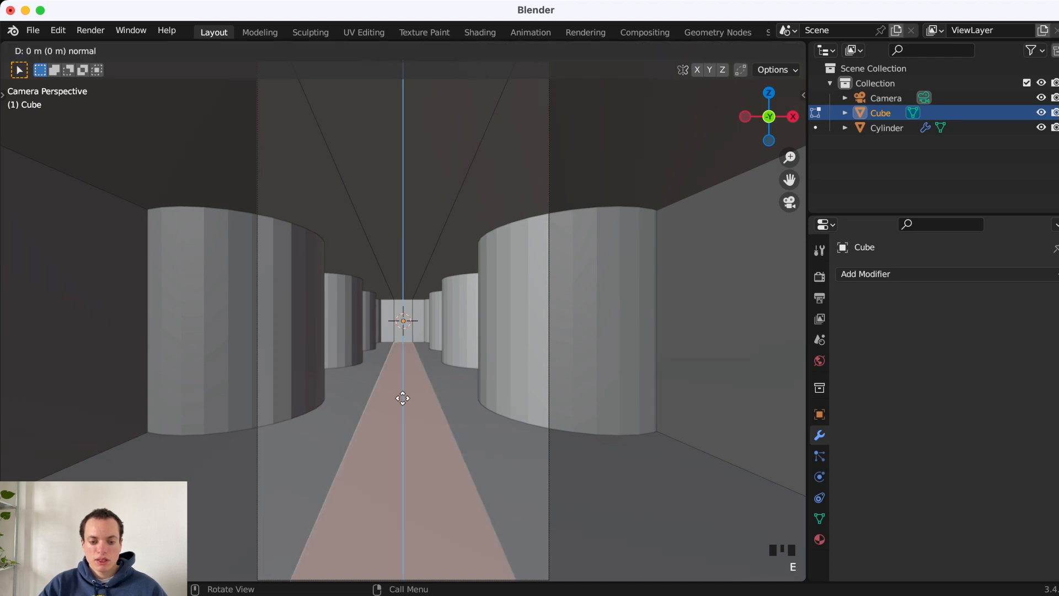
pyautogui.press('z')
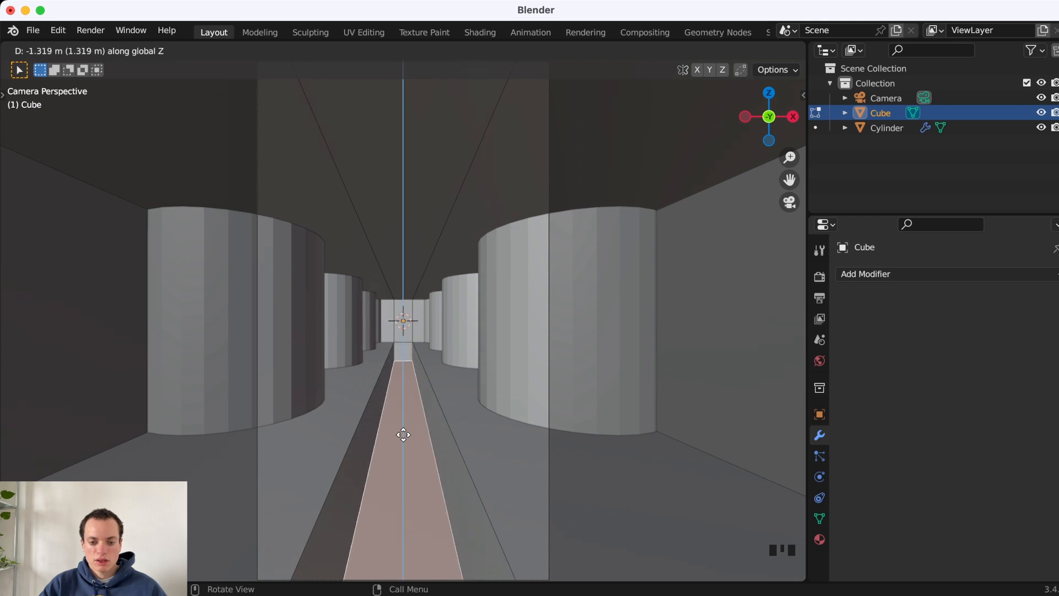
pyautogui.click(406, 428)
# - Move the trench's bottom face slightly upward along Z to make the trench shallower
pyautogui.hscroll(-10, 407, 427)
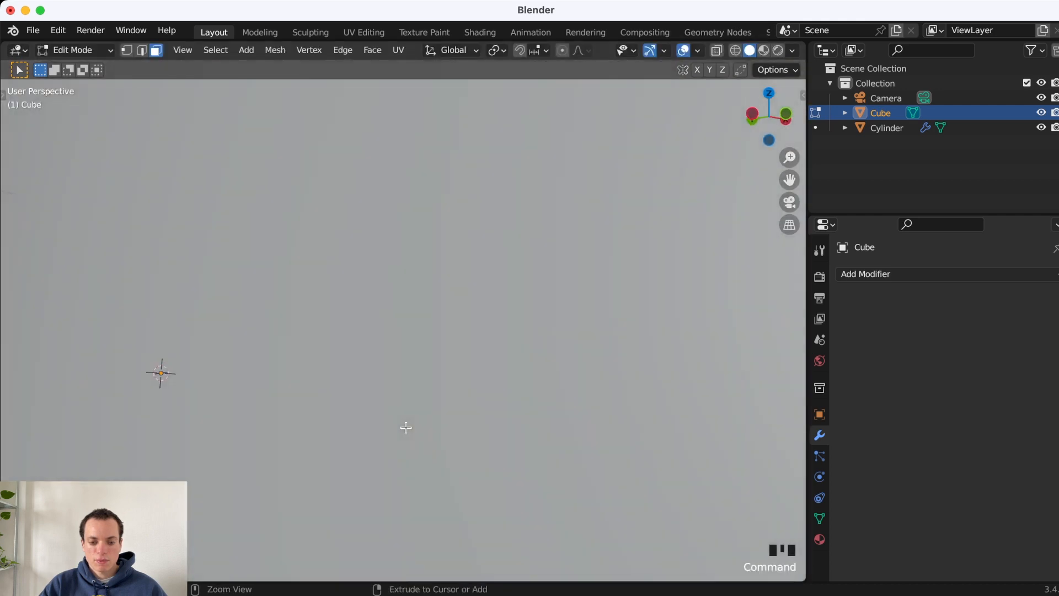
pyautogui.keyDown('super'); pyautogui.scroll(-3, 406, 428); pyautogui.keyUp('super')
pyautogui.keyDown('super'); pyautogui.scroll(-5, 406, 428); pyautogui.keyUp('super')
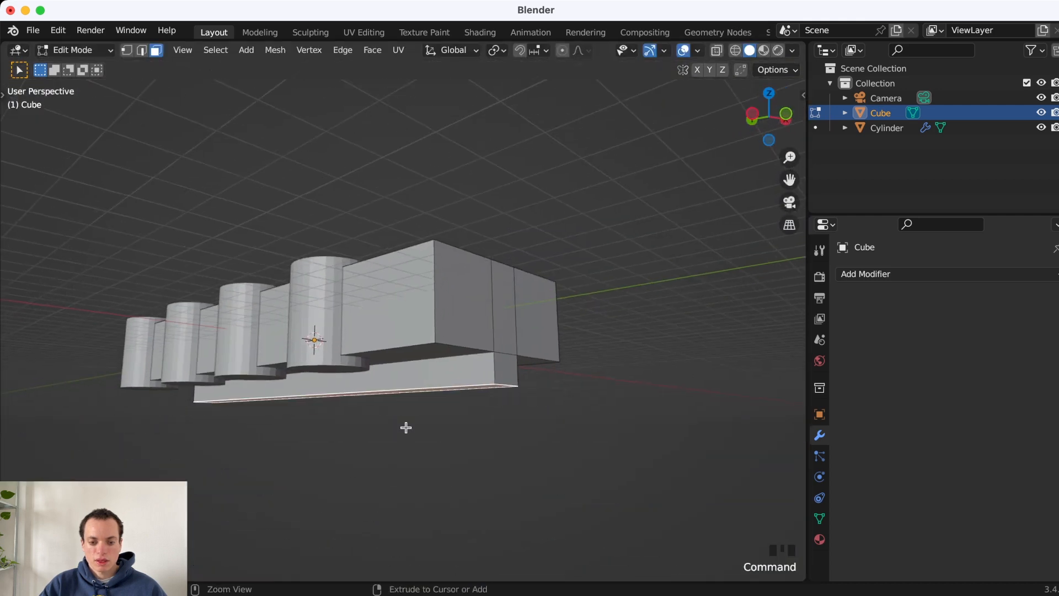
pyautogui.press('g')
pyautogui.press('z')
pyautogui.click(472, 411)
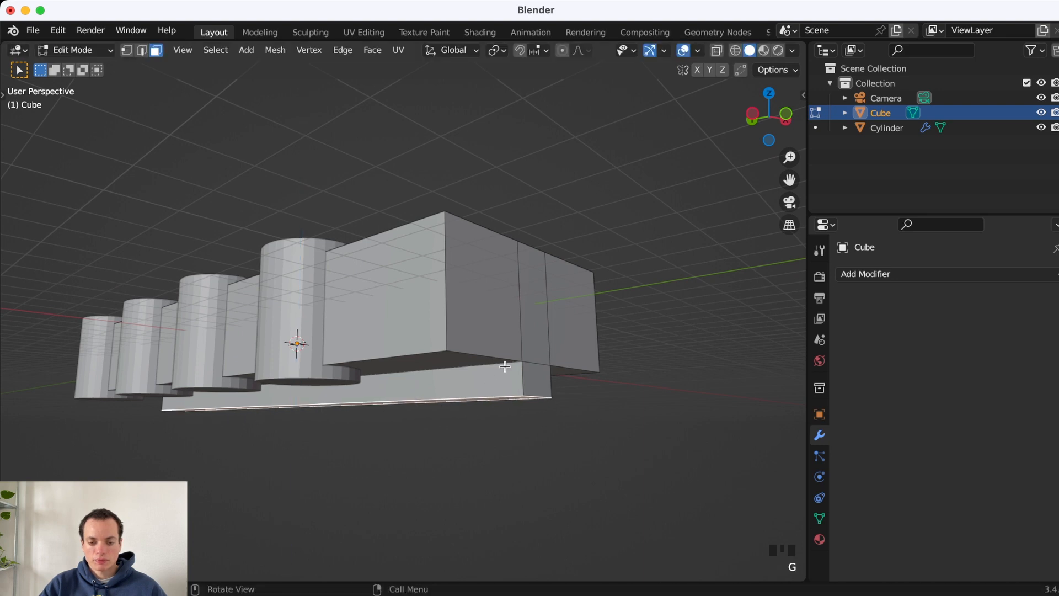
# - Select the central strip face running along the top of the corridor box
pyautogui.scroll(10, 505, 366)
pyautogui.keyDown('shift'); pyautogui.scroll(5, 505, 367); pyautogui.keyUp('shift')
pyautogui.hscroll(8, 505, 366)
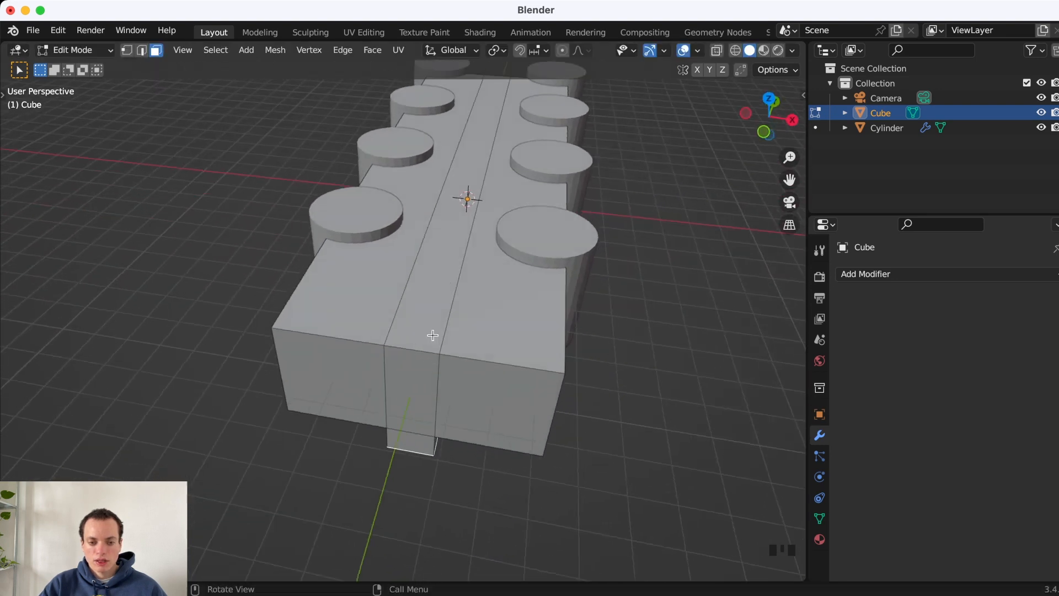
pyautogui.click(426, 298)
pyautogui.hscroll(-10, 426, 298)
pyautogui.keyDown('shift'); pyautogui.scroll(4, 426, 298); pyautogui.keyUp('shift')
pyautogui.keyDown('shift'); pyautogui.scroll(3, 426, 298); pyautogui.keyUp('shift')
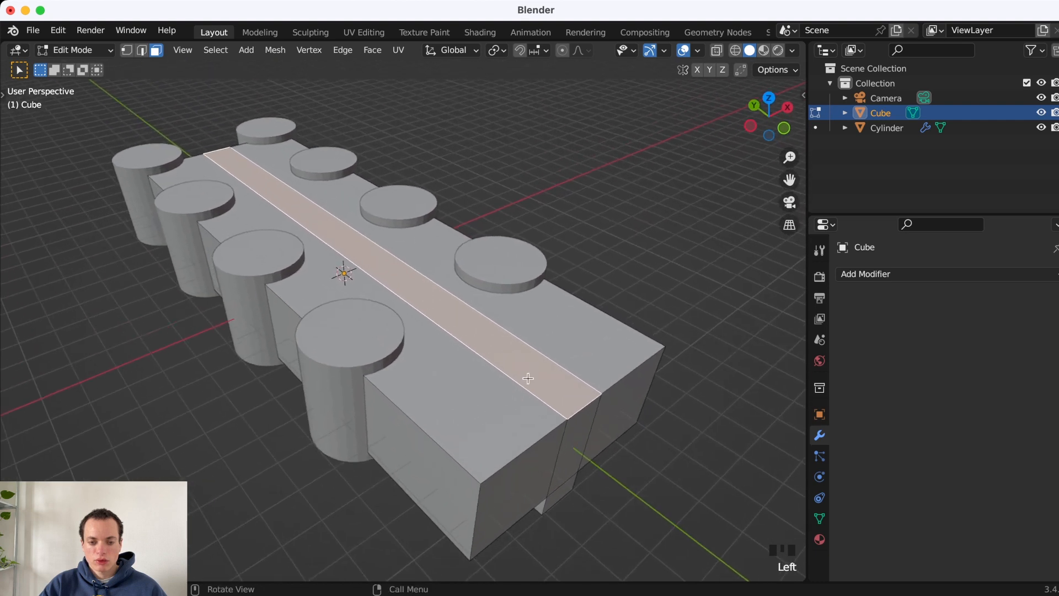
pyautogui.keyDown('shift'); pyautogui.hscroll(5, 217, 206); pyautogui.keyUp('shift')
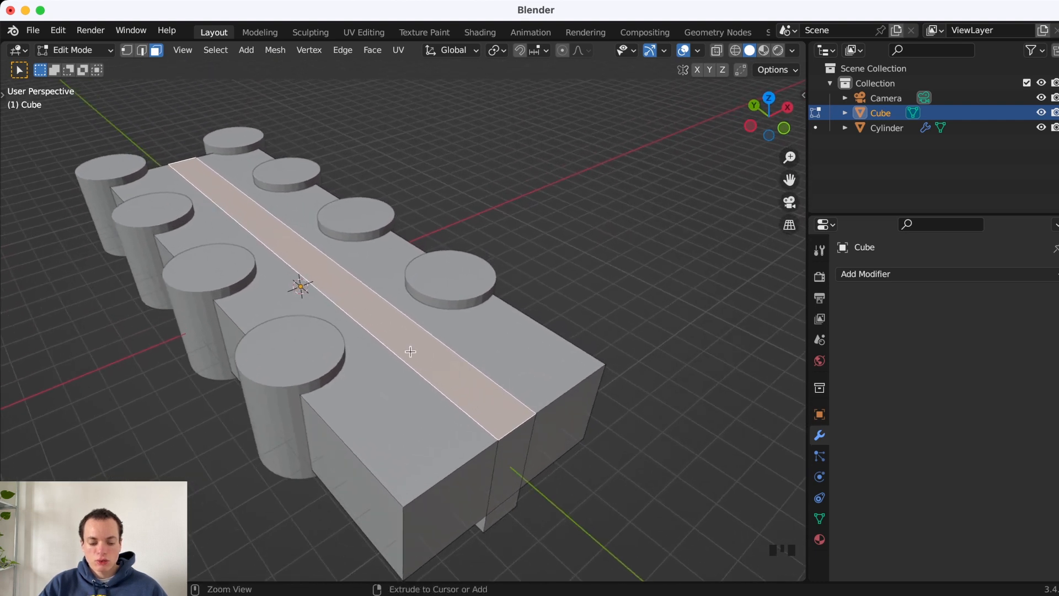
# - Add nine evenly spaced loop cuts across the length of the corridor box, leaving them unshifted
pyautogui.hotkey('ctrl', 'r')
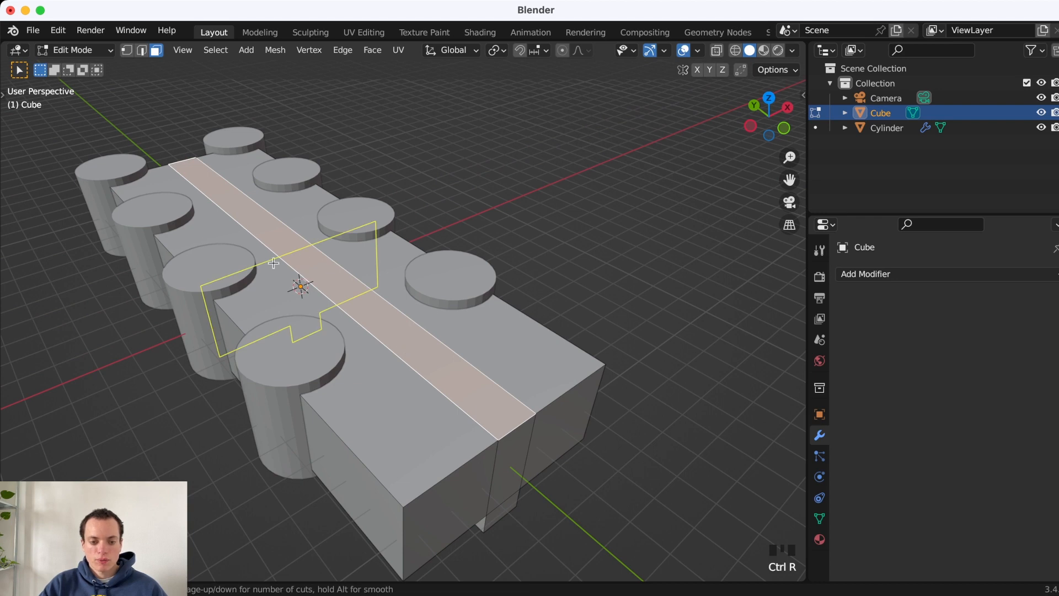
pyautogui.scroll(15, 302, 288)
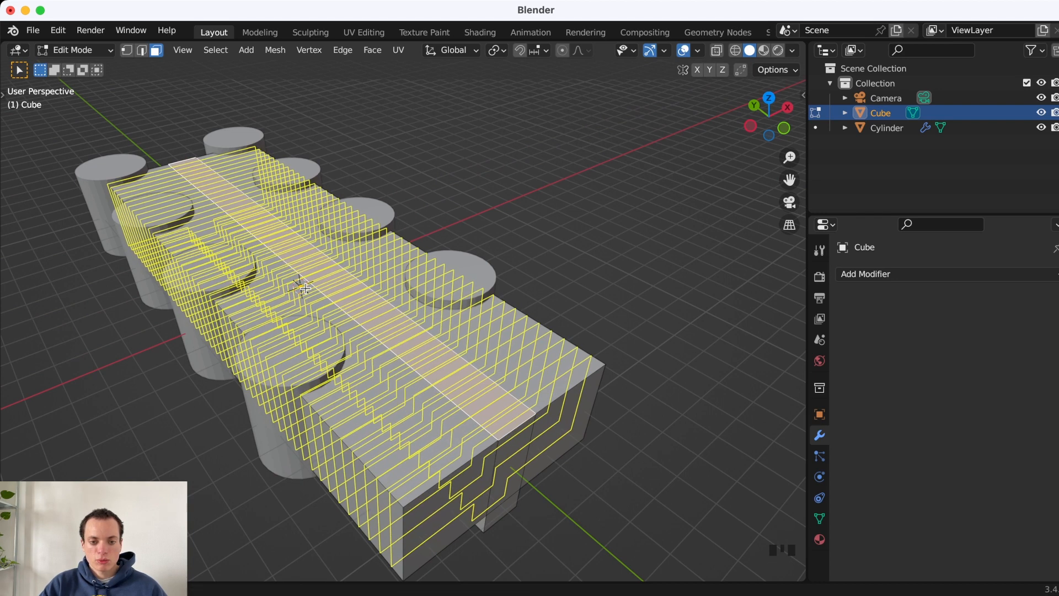
pyautogui.scroll(-12, 302, 287)
pyautogui.scroll(5, 302, 288)
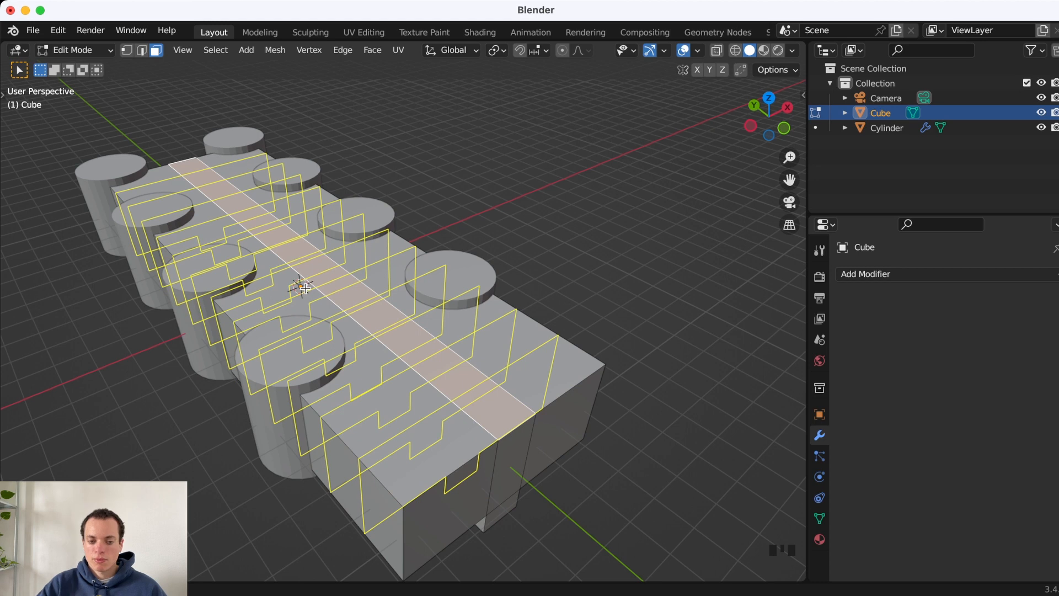
pyautogui.scroll(-4, 302, 288)
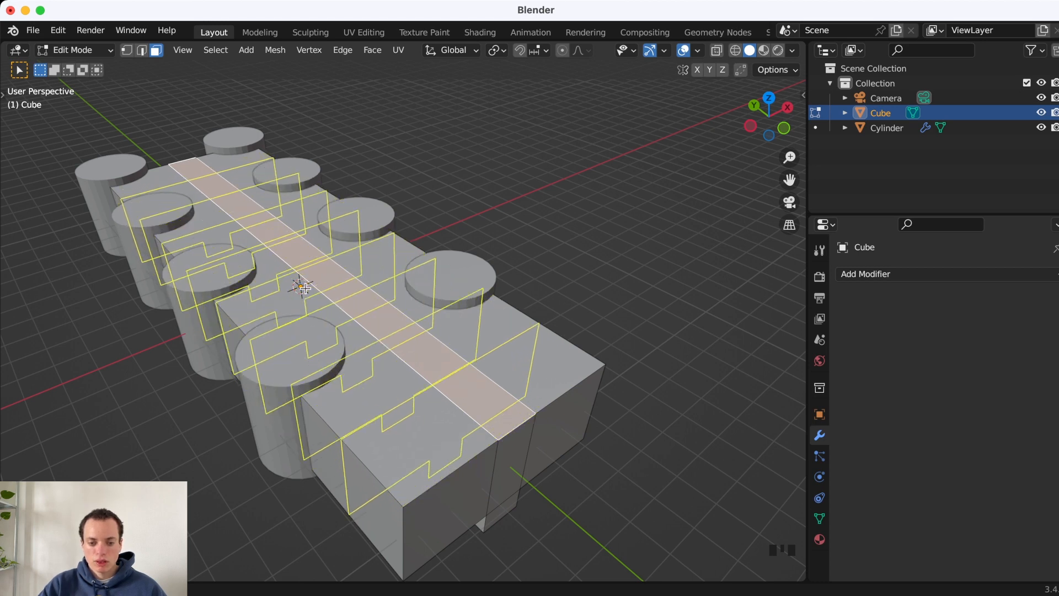
pyautogui.scroll(-2, 302, 287)
pyautogui.scroll(4, 301, 287)
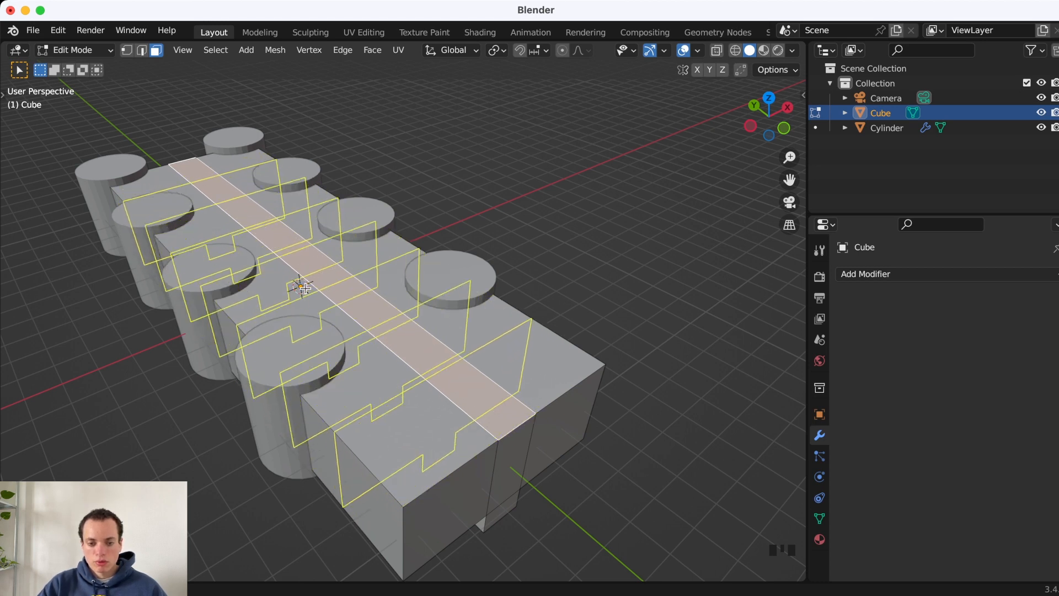
pyautogui.click(303, 287)
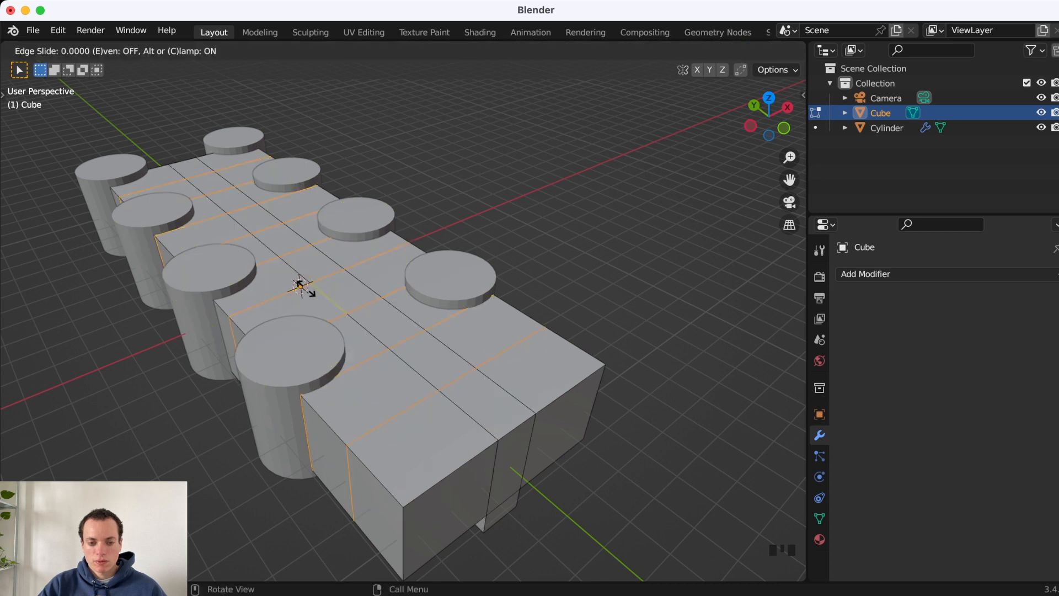
pyautogui.rightClick(302, 287)
# - Bevel the crosswise loop cuts with one segment and a width of about 0.08 m to form bands across the box
pyautogui.moveTo(304, 287); pyautogui.dragTo(327, 313, button='middle')
pyautogui.keyDown('shift'); pyautogui.scroll(-3, 365, 340); pyautogui.keyUp('shift')
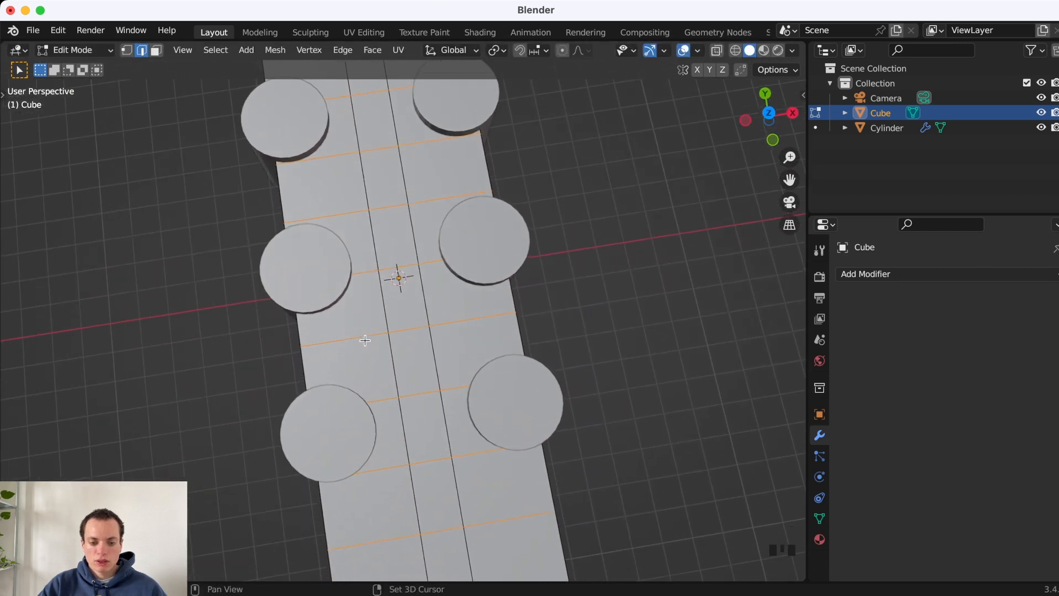
pyautogui.hotkey('ctrl', 'b')
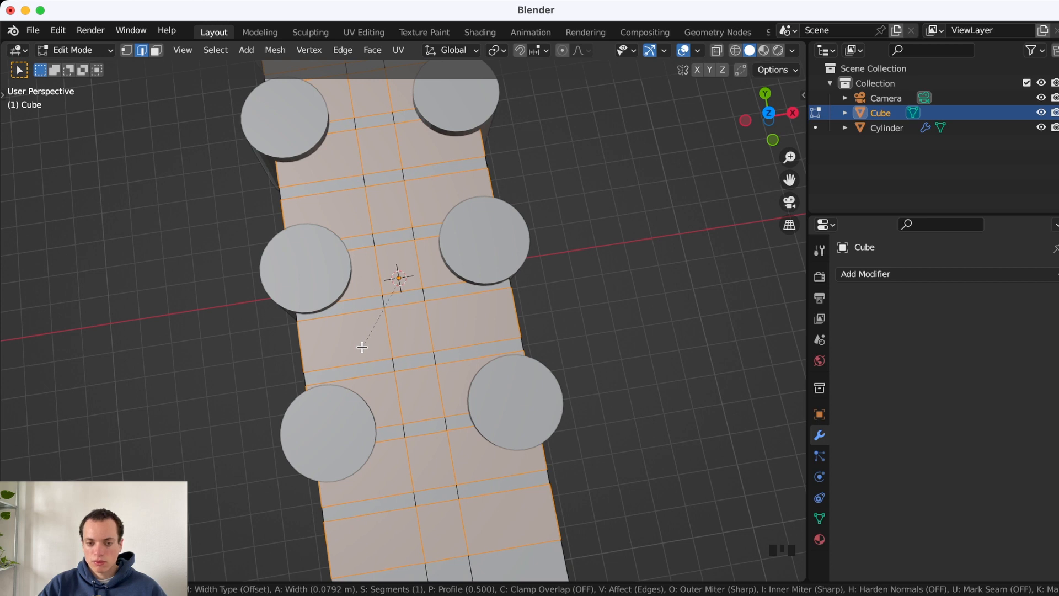
pyautogui.click(364, 345)
# - Delete four alternating square faces along the central ceiling strip, starting at the far end, and return to Object Mode
pyautogui.moveTo(430, 338); pyautogui.dragTo(242, 88, button='middle')
pyautogui.click(156, 50)
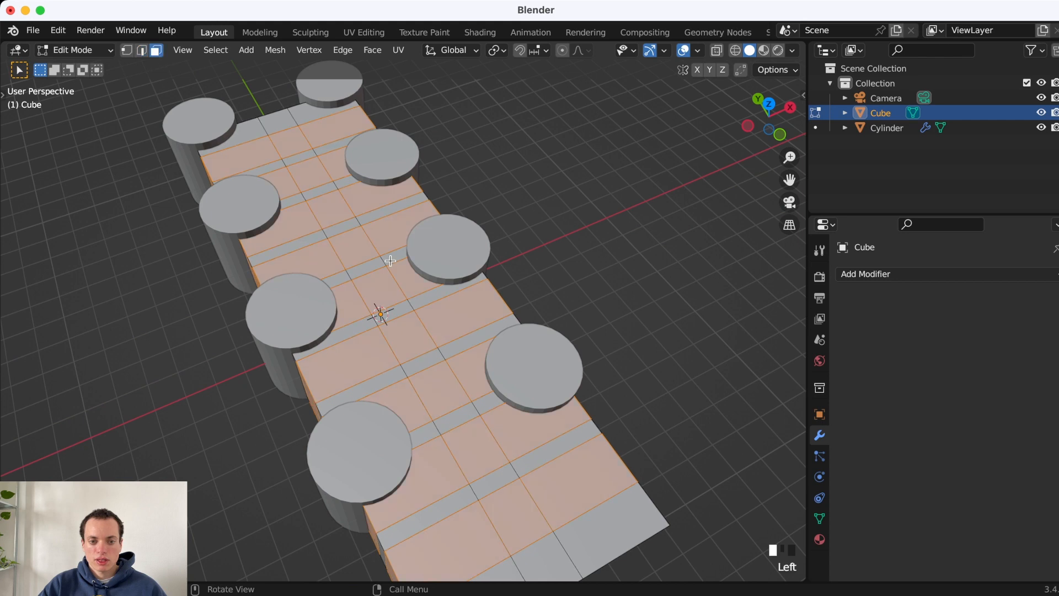
pyautogui.click(291, 140)
pyautogui.click(333, 211)
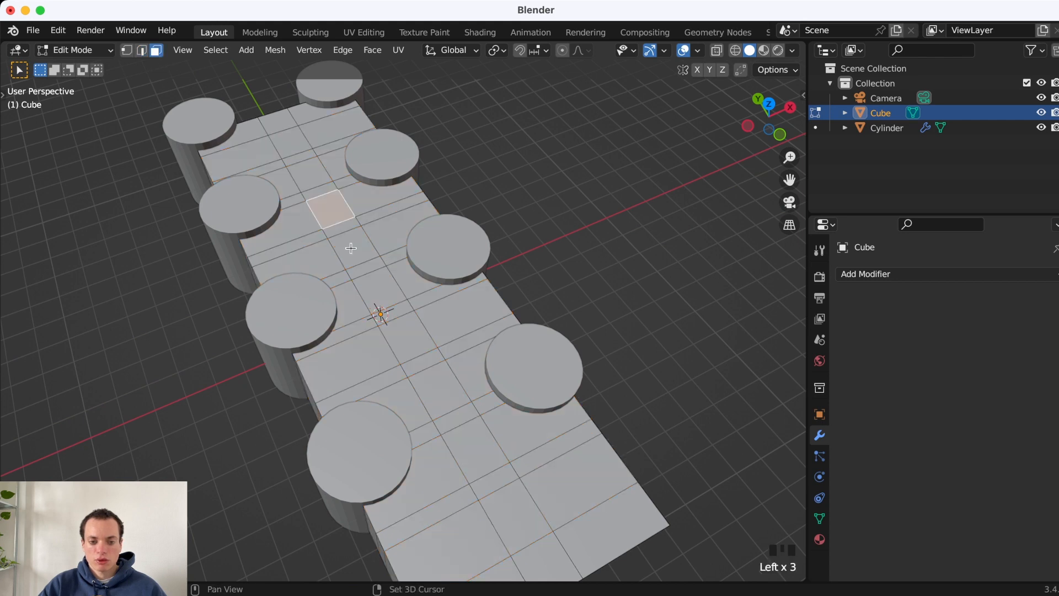
pyautogui.click(296, 140)
pyautogui.keyDown('shift'); pyautogui.click(322, 205); pyautogui.keyUp('shift')
pyautogui.keyDown('shift'); pyautogui.click(382, 290); pyautogui.keyUp('shift')
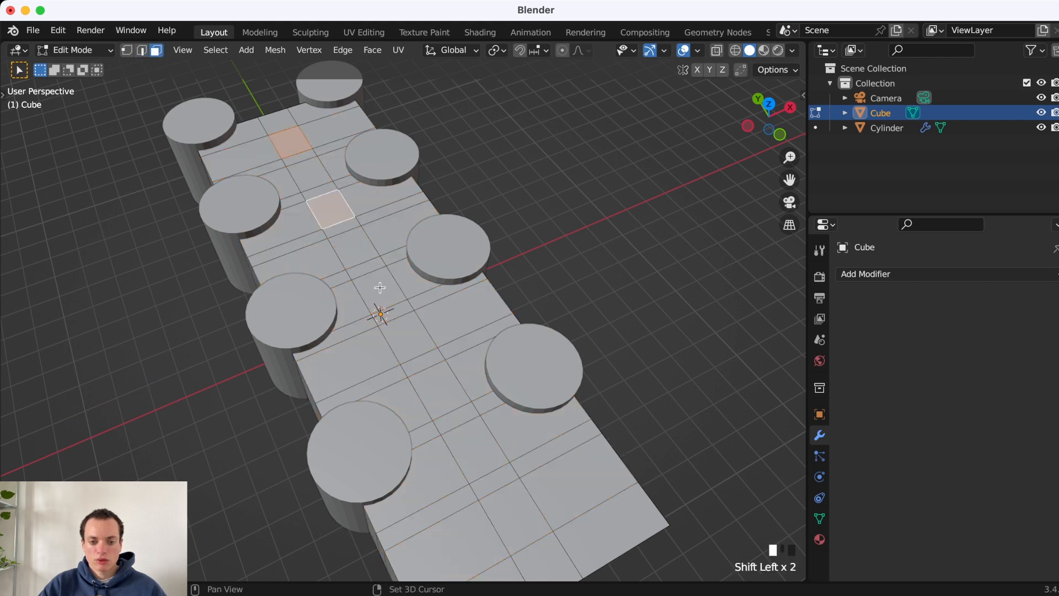
pyautogui.keyDown('shift'); pyautogui.click(452, 407); pyautogui.keyUp('shift')
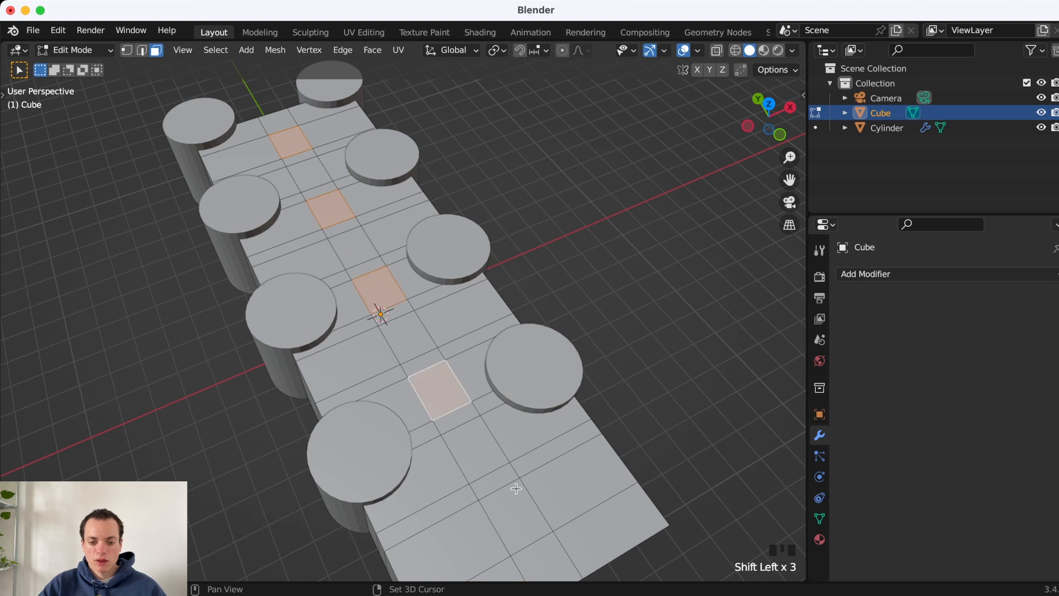
pyautogui.hscroll(5, 572, 417)
pyautogui.scroll(-5, 573, 417)
pyautogui.scroll(2, 573, 417)
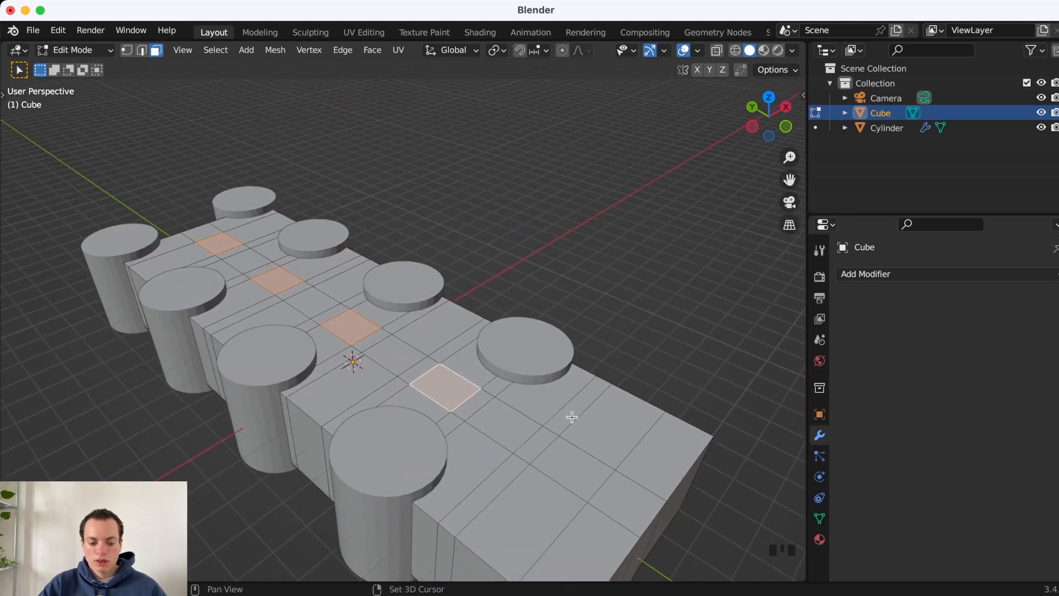
pyautogui.press('x')
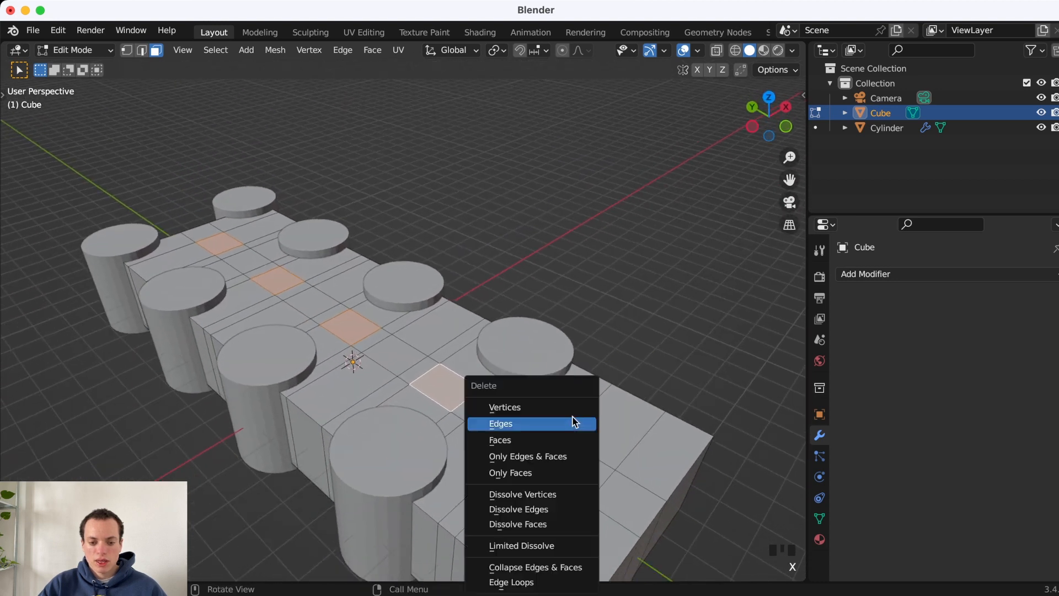
pyautogui.click(514, 439)
pyautogui.scroll(5, 514, 445)
pyautogui.press('Tab')
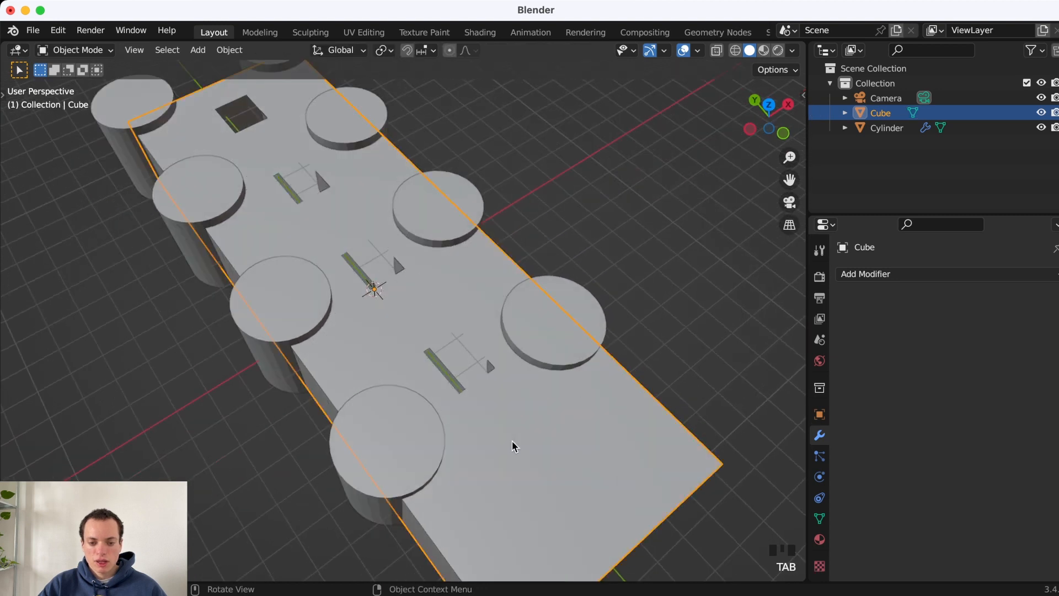
# - Return to the camera view and apply the corridor box's scale
pyautogui.scroll(-10, 513, 445)
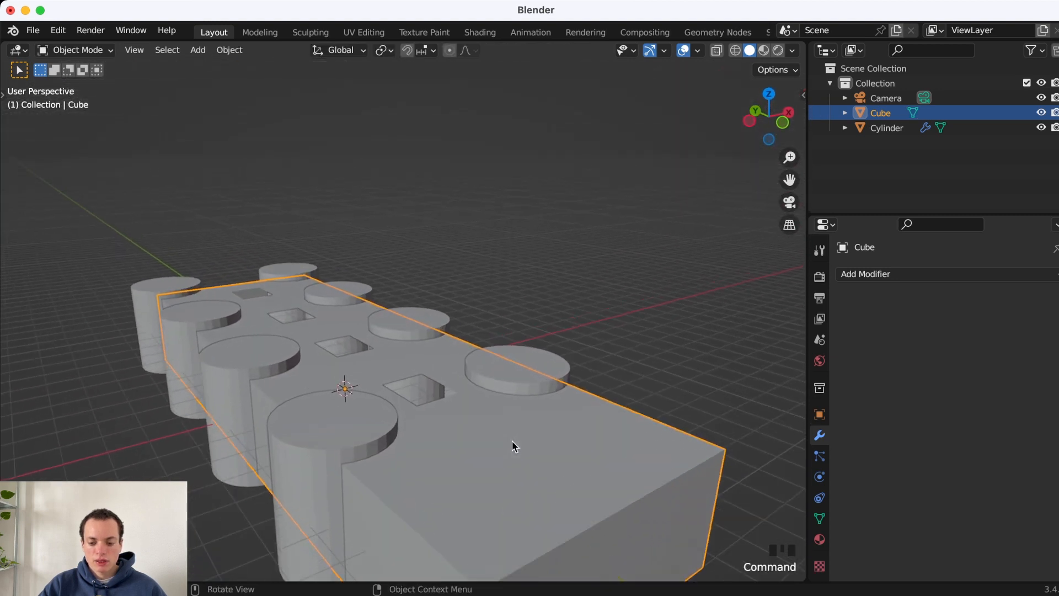
pyautogui.press('KP_0')
pyautogui.scroll(3, 487, 339)
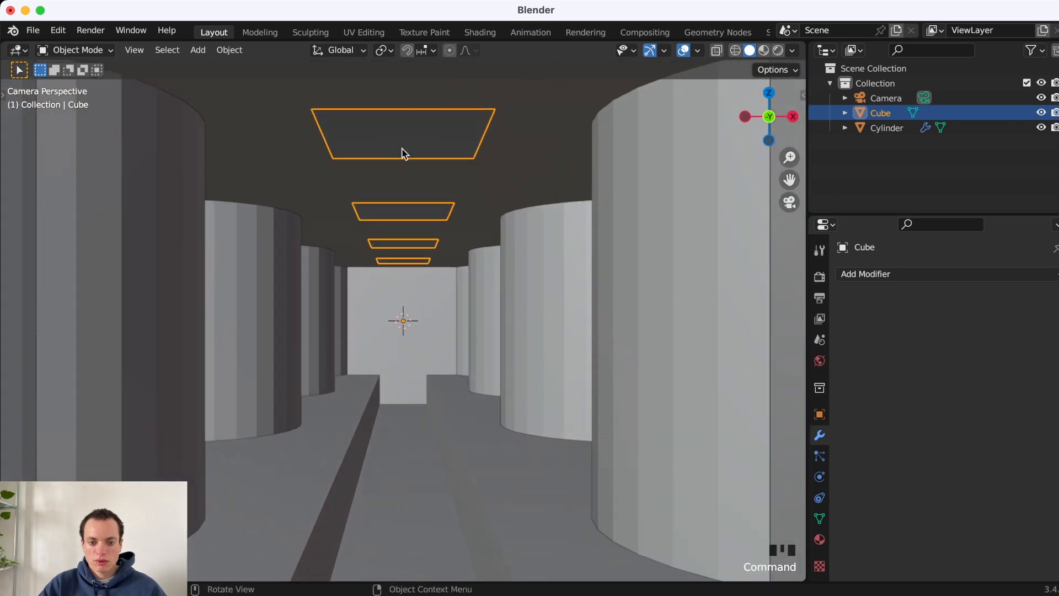
pyautogui.keyDown('super'); pyautogui.scroll(-8, 435, 290); pyautogui.keyUp('super')
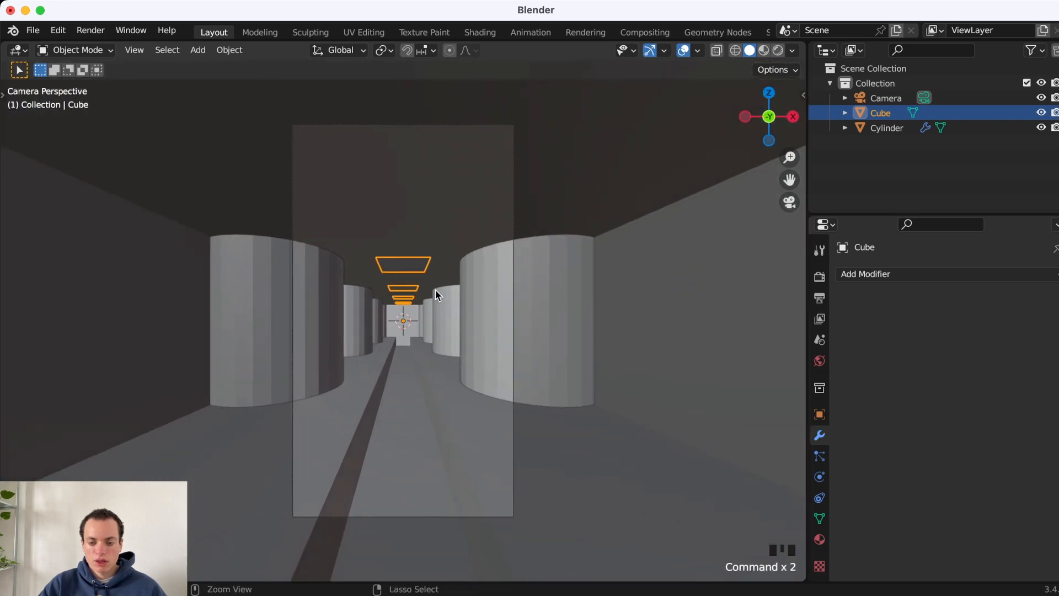
pyautogui.click(654, 407)
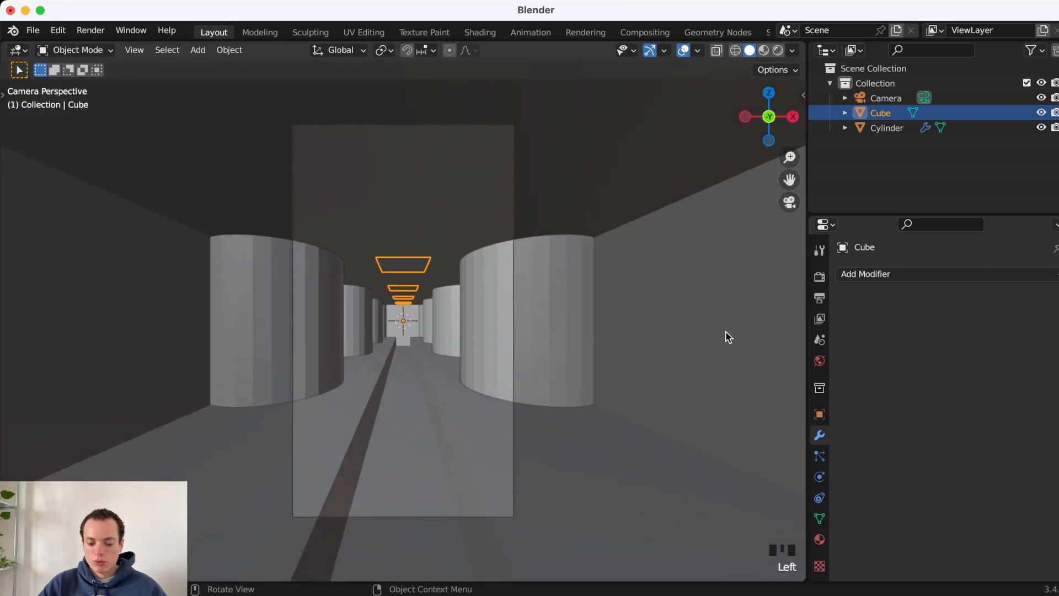
pyautogui.press('n')
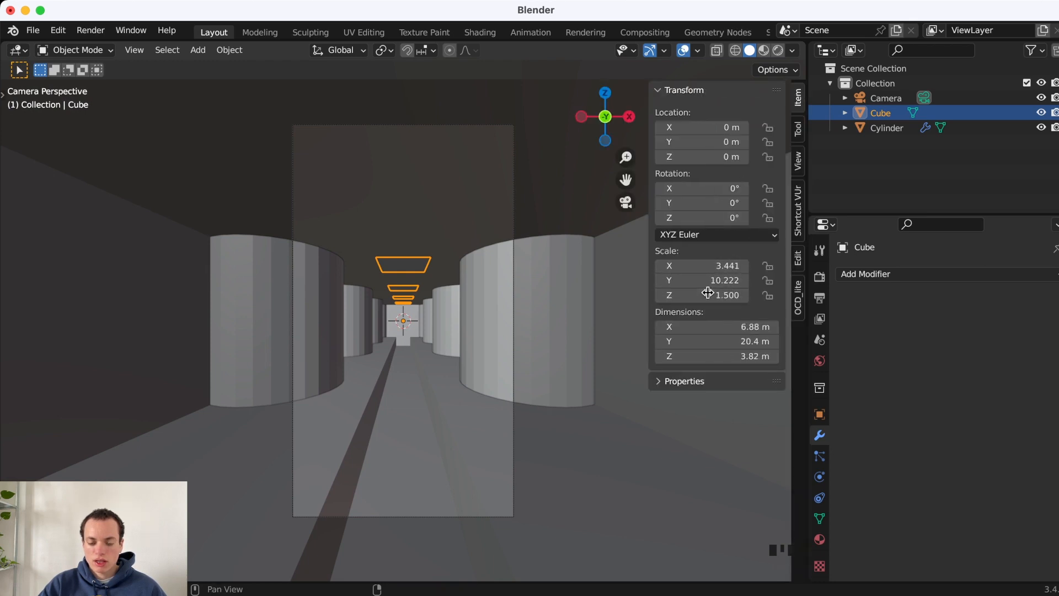
pyautogui.click(231, 50)
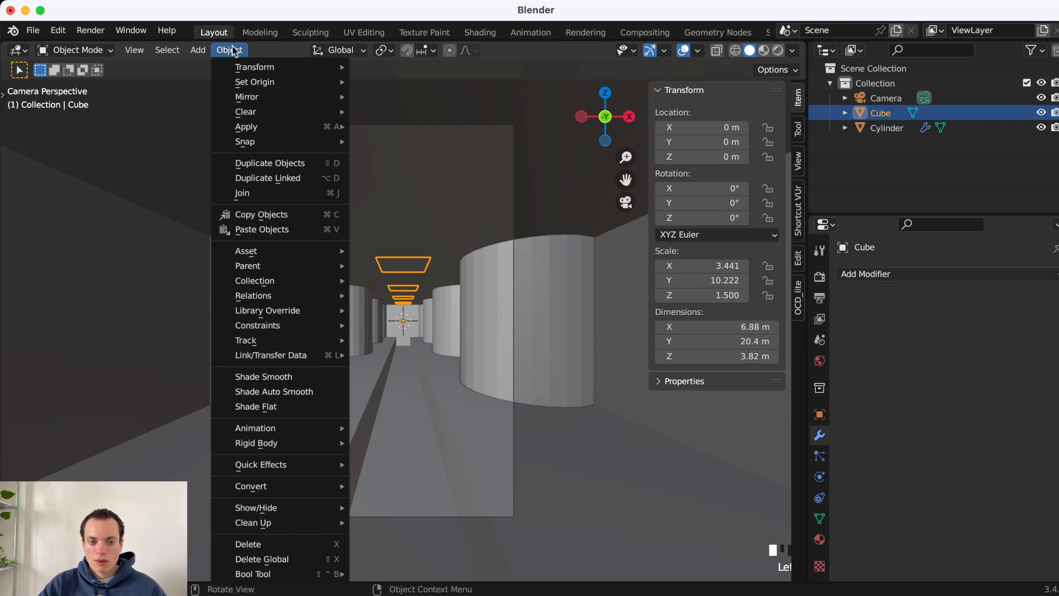
pyautogui.moveTo(260, 130)
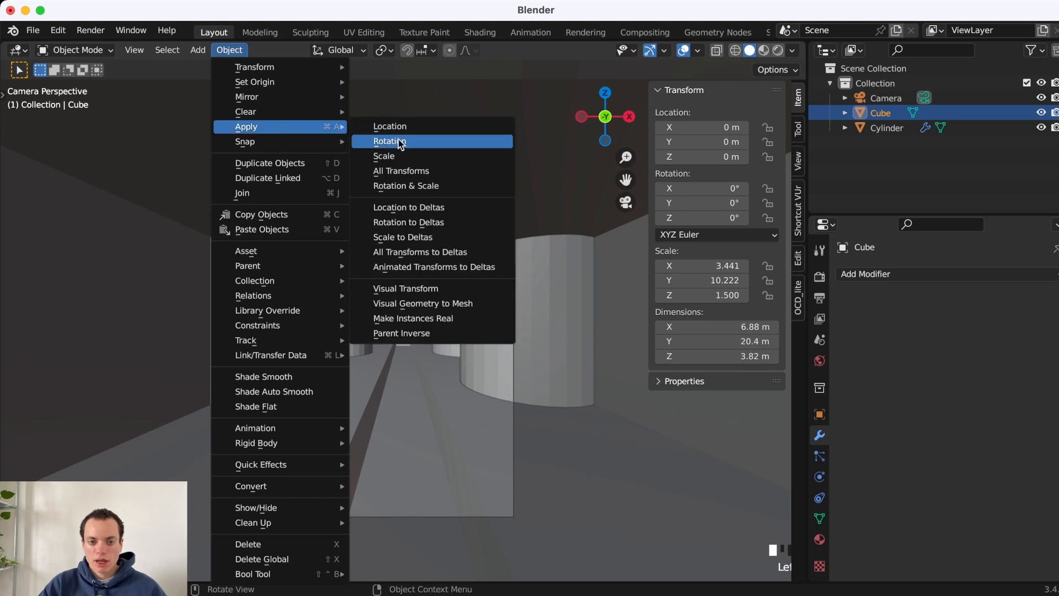
pyautogui.click(392, 158)
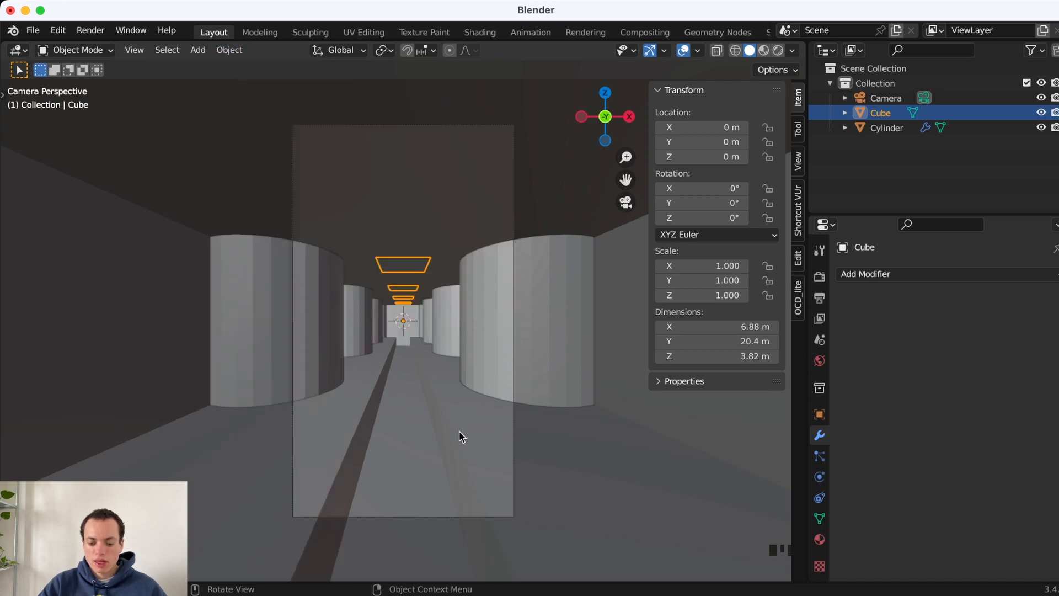
pyautogui.press('n')
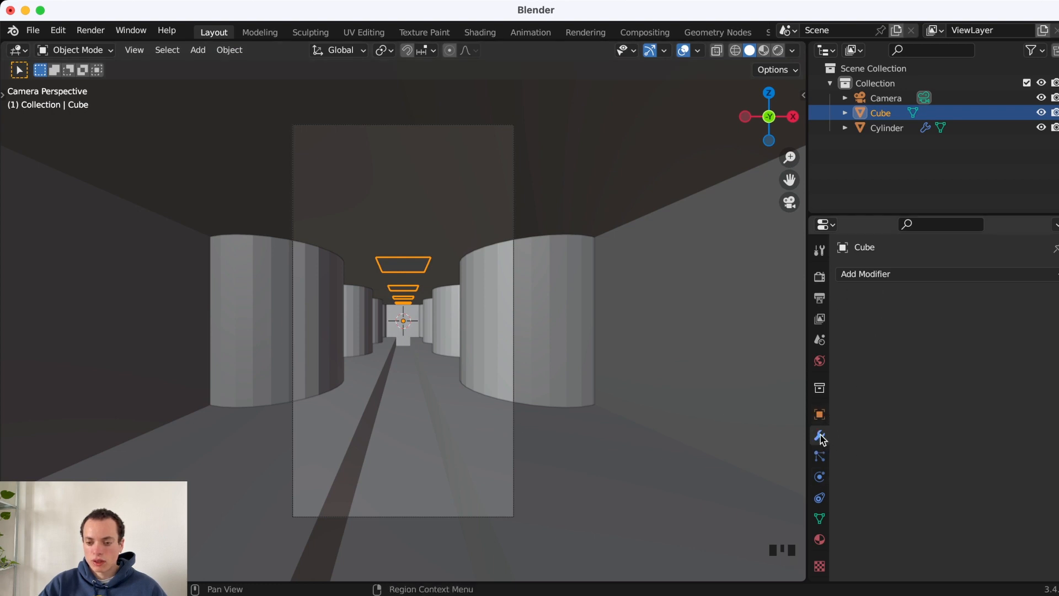
# - Add a Solidify modifier to the corridor box with a thickness of -0.37 m and Even Thickness enabled
pyautogui.click(894, 275)
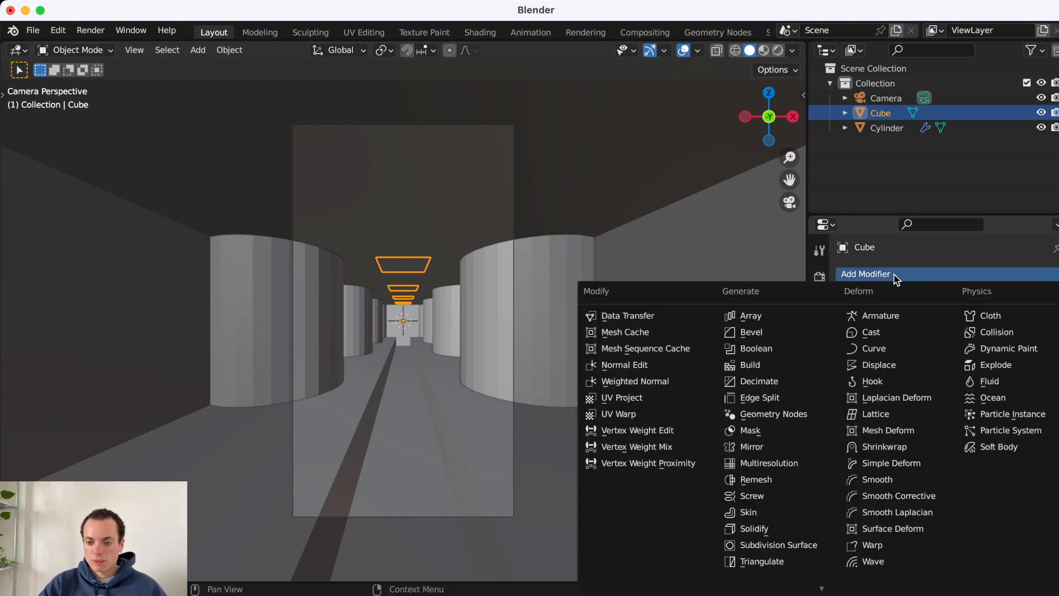
pyautogui.click(769, 532)
pyautogui.scroll(5, 518, 283)
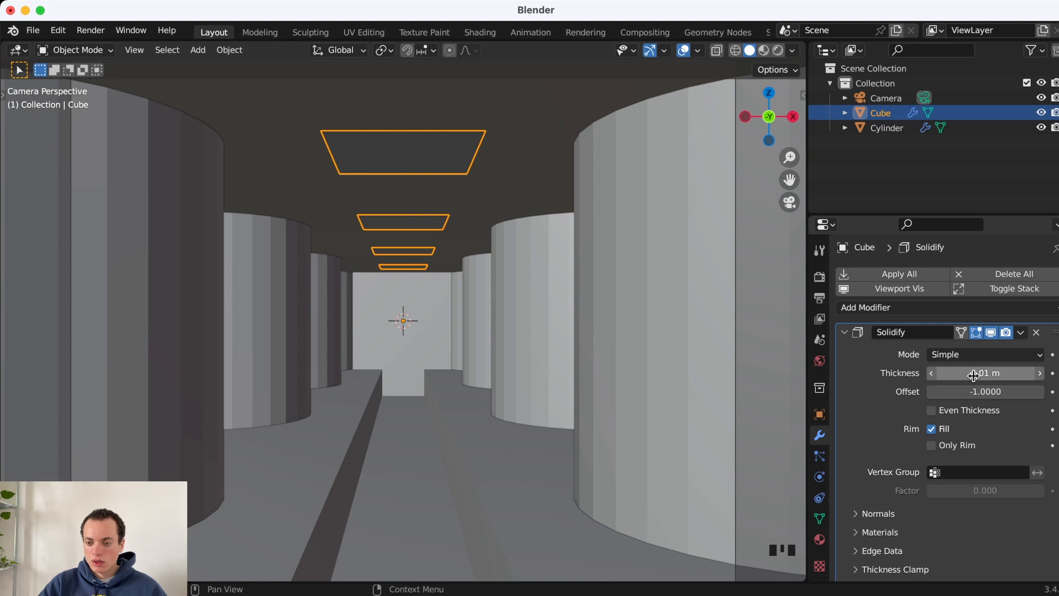
pyautogui.moveTo(973, 373); pyautogui.dragTo(943, 374)
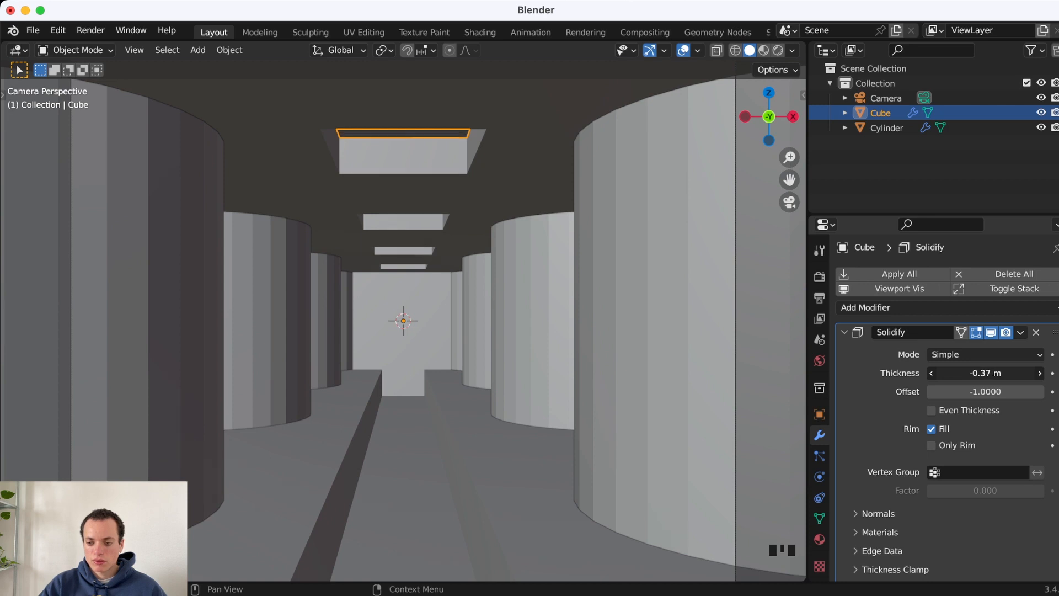
pyautogui.click(932, 411)
# - Apply Shade Auto Smooth to the arrayed cylinders
pyautogui.keyDown('super'); pyautogui.scroll(-3, 466, 417); pyautogui.keyUp('super')
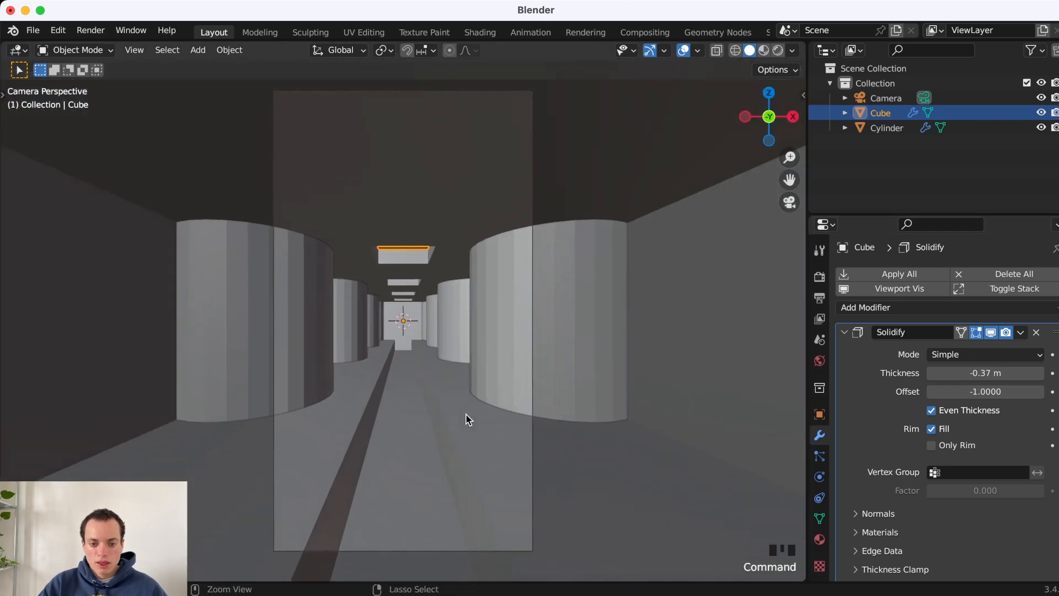
pyautogui.click(513, 348)
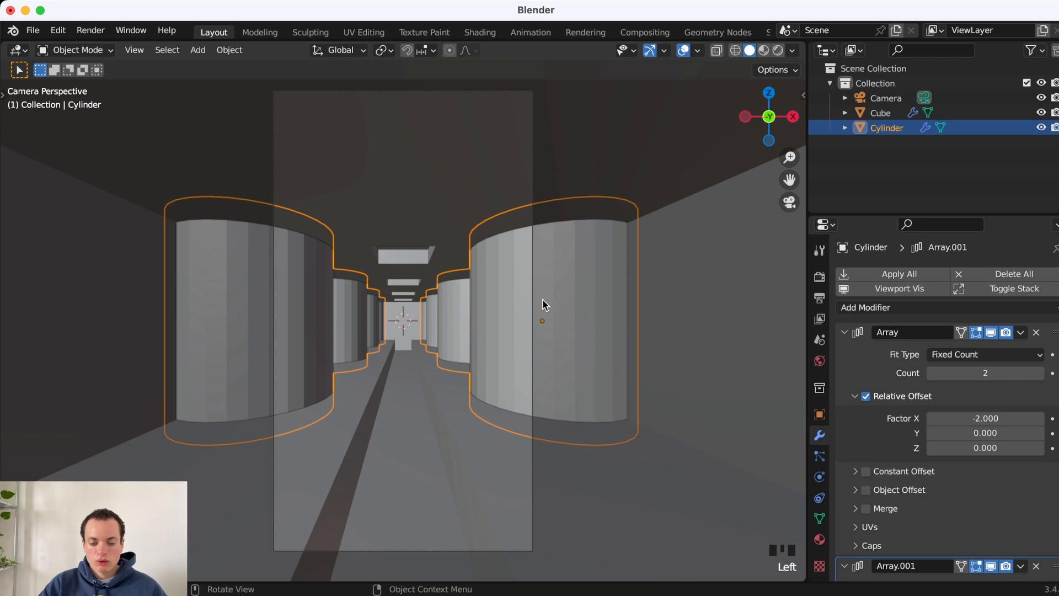
pyautogui.rightClick(494, 352)
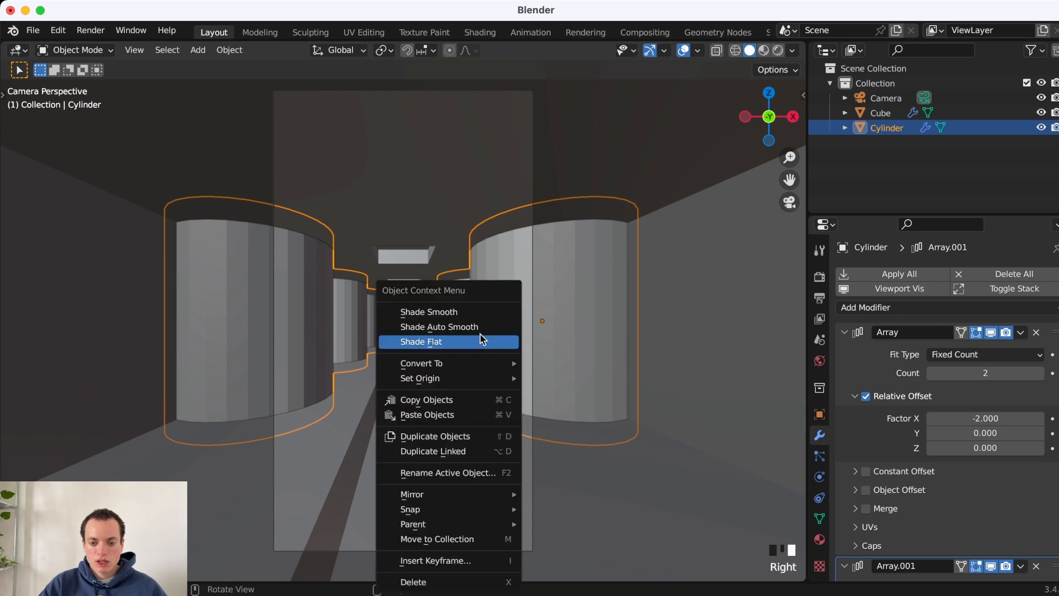
pyautogui.click(474, 328)
pyautogui.scroll(3, 487, 396)
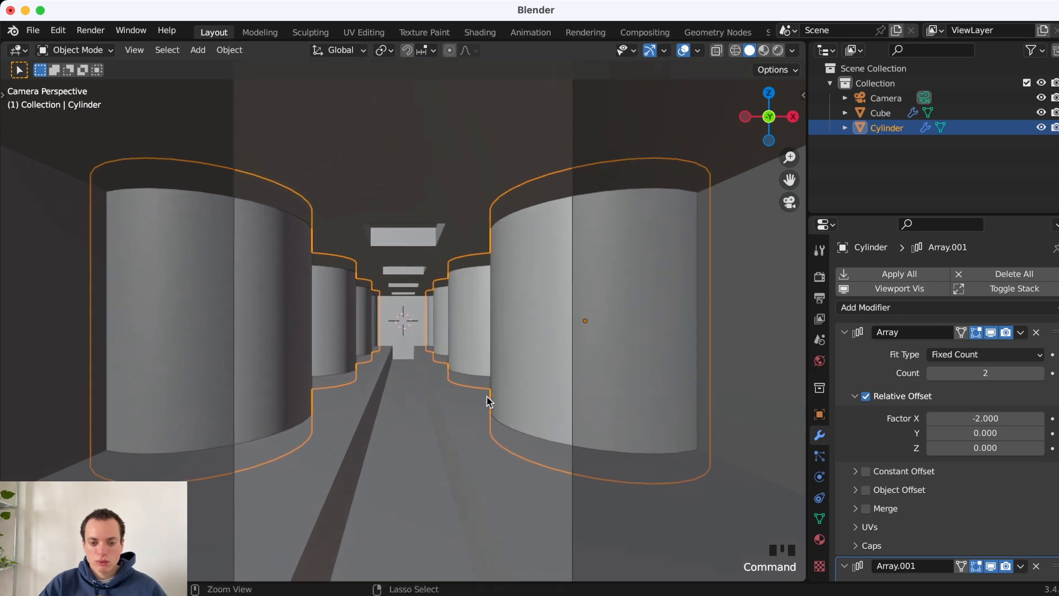
# - Add a plane mesh to the corridor scene
pyautogui.click(403, 473)
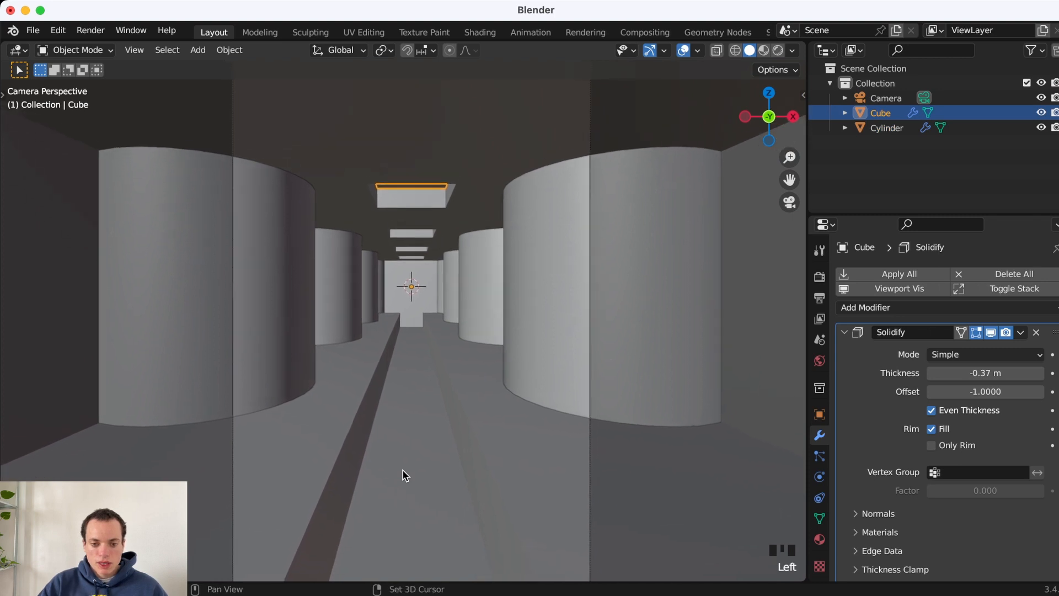
pyautogui.scroll(-3, 403, 474)
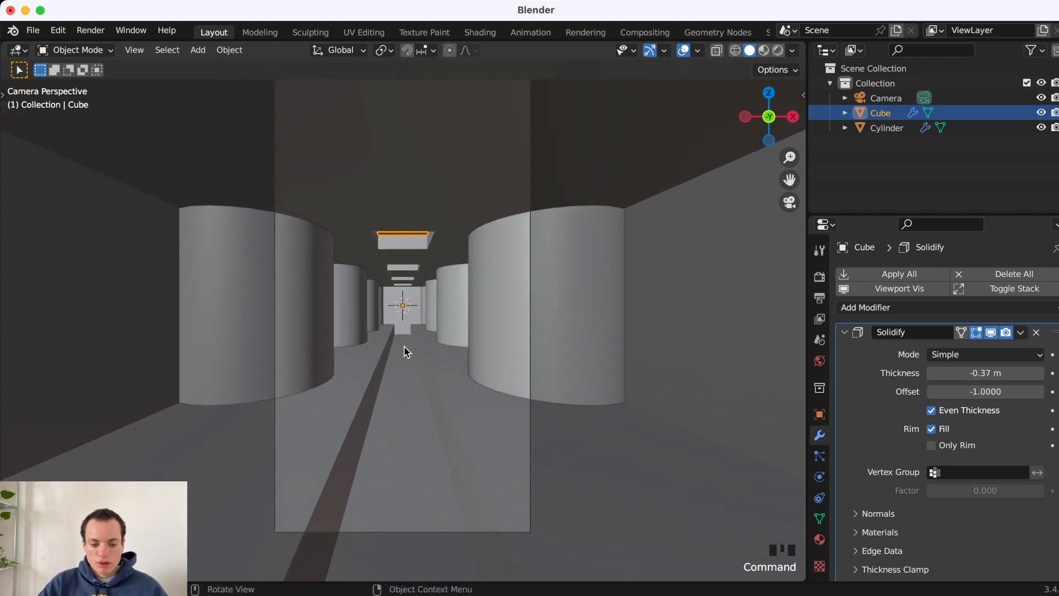
pyautogui.hotkey('shift', 'a')
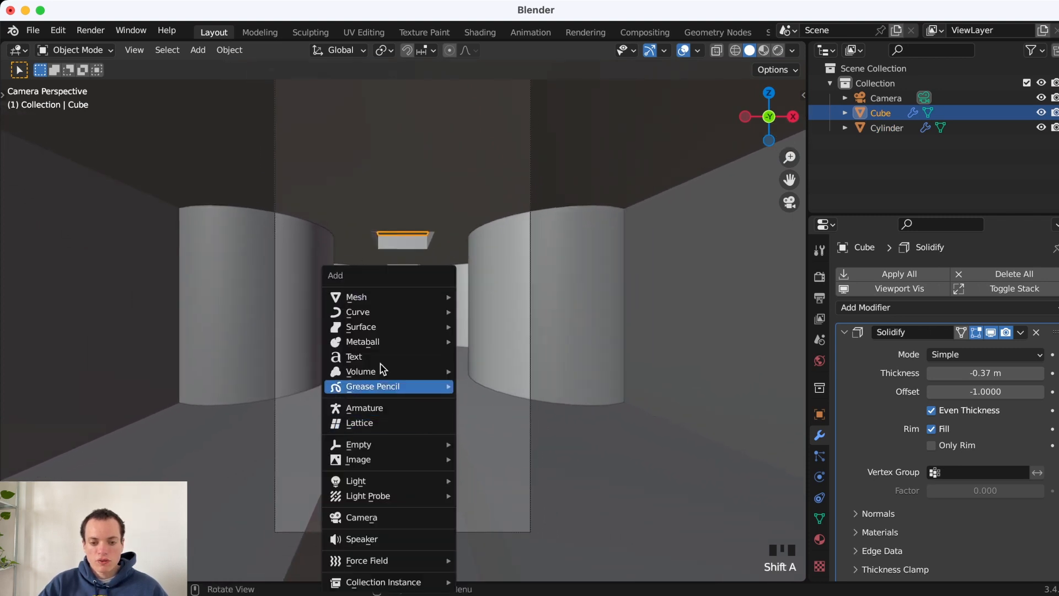
pyautogui.moveTo(375, 298)
pyautogui.click(482, 298)
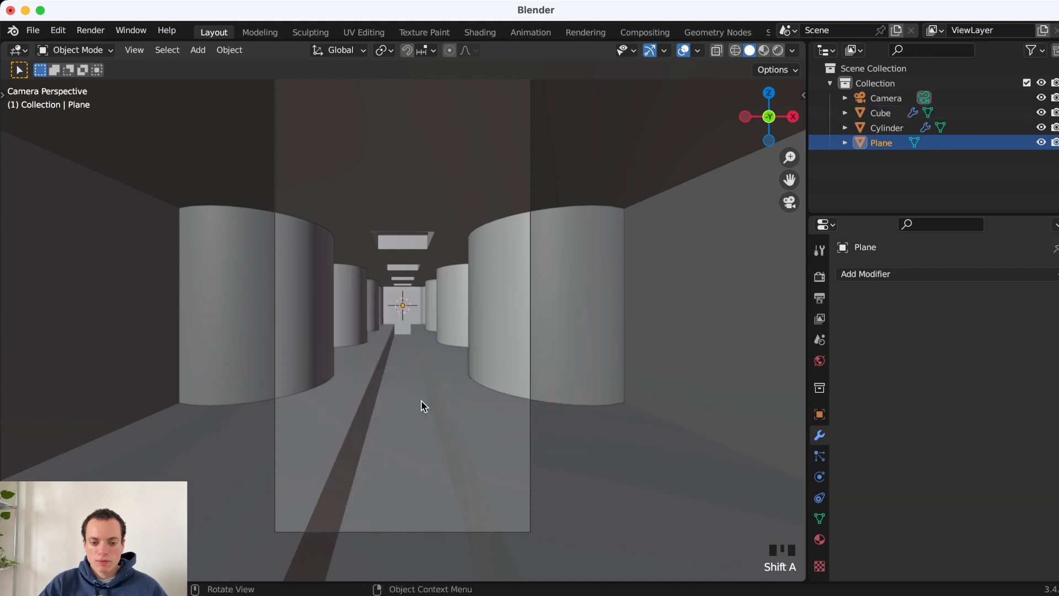
# - Lower the plane along the Z axis to just above the corridor floor and add an Ocean modifier to it
pyautogui.press('g')
pyautogui.press('z')
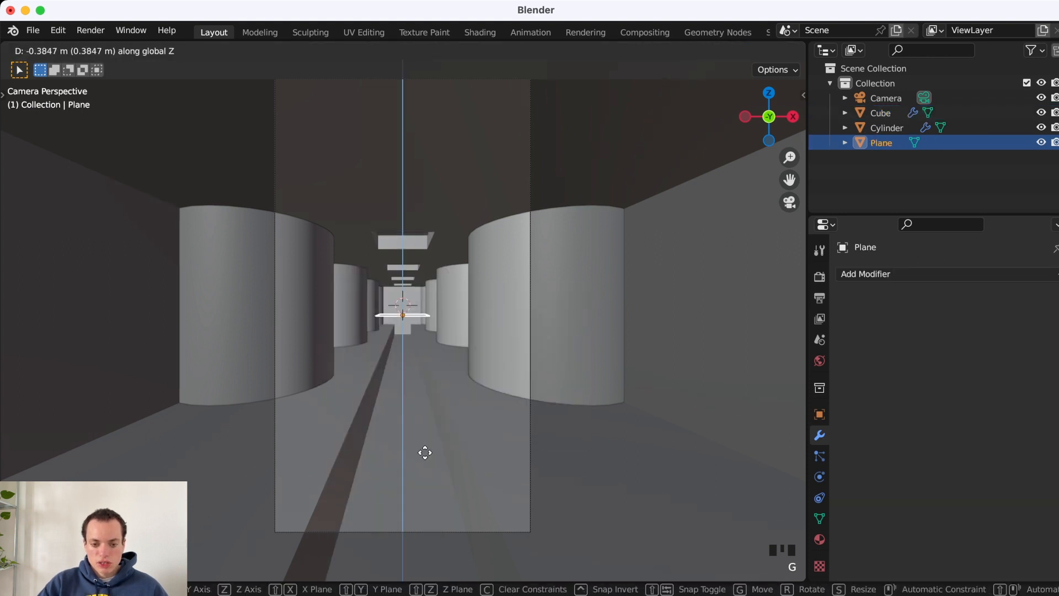
pyautogui.click(431, 494)
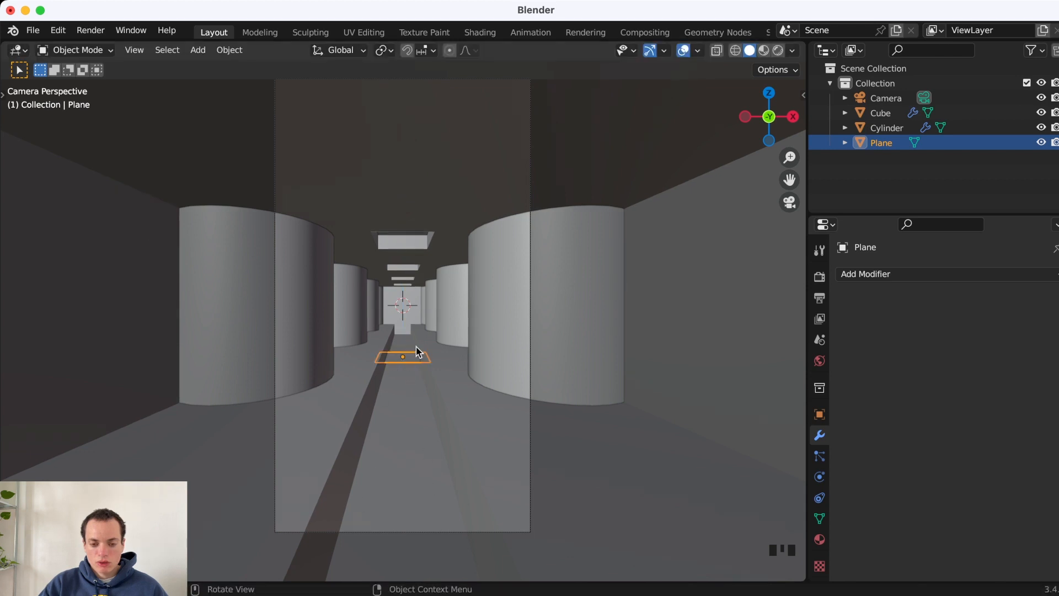
pyautogui.click(870, 276)
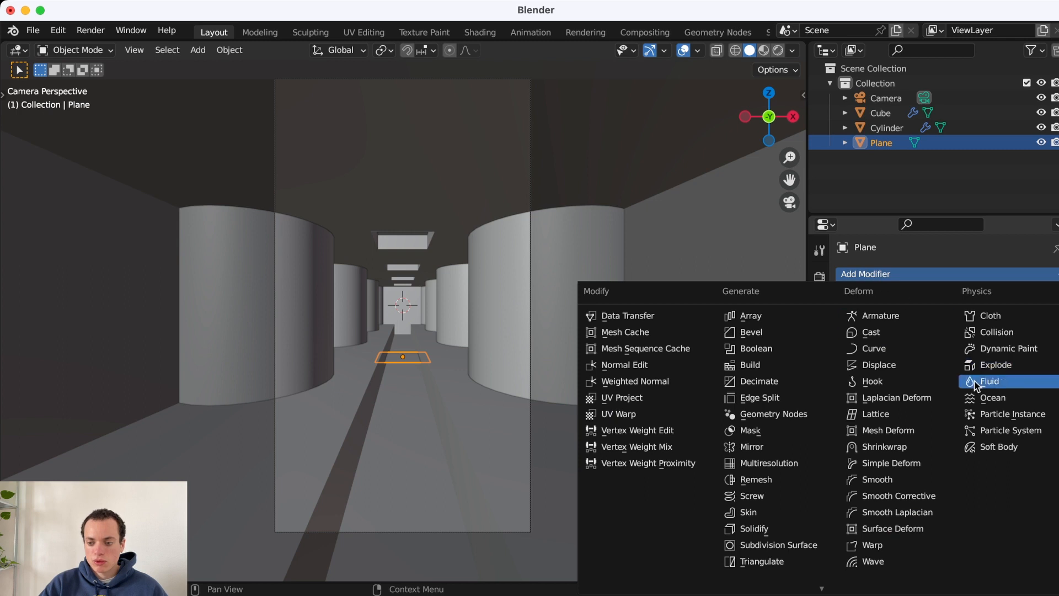
pyautogui.click(1007, 396)
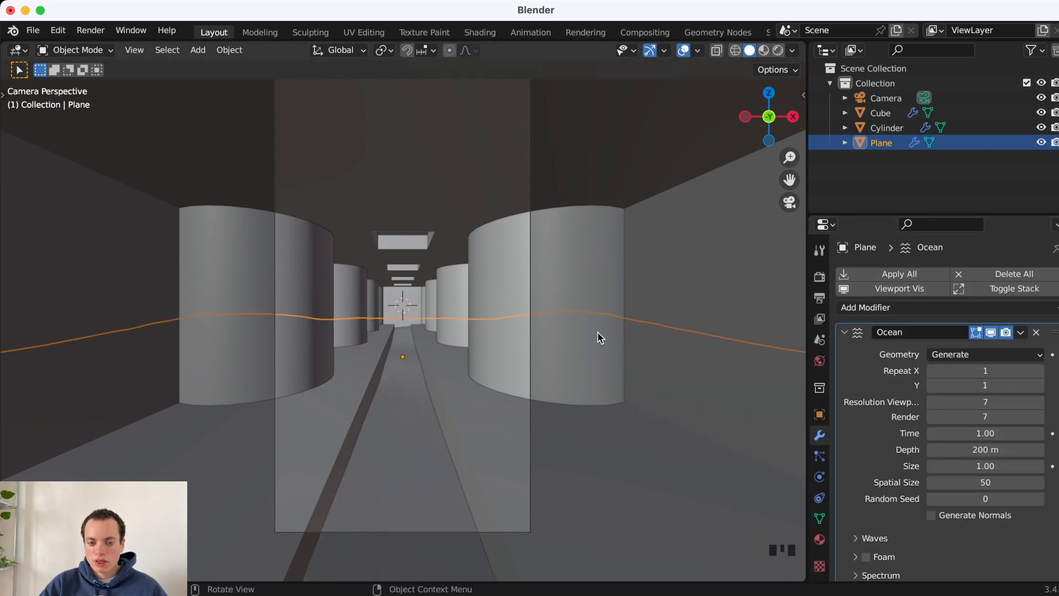
# - Scale the ocean plane down uniformly until its width matches the corridor's width in top view
pyautogui.keyDown('super'); pyautogui.scroll(-5, 586, 331); pyautogui.keyUp('super')
pyautogui.scroll(3, 586, 330)
pyautogui.keyDown('super'); pyautogui.scroll(-10, 588, 335); pyautogui.keyUp('super')
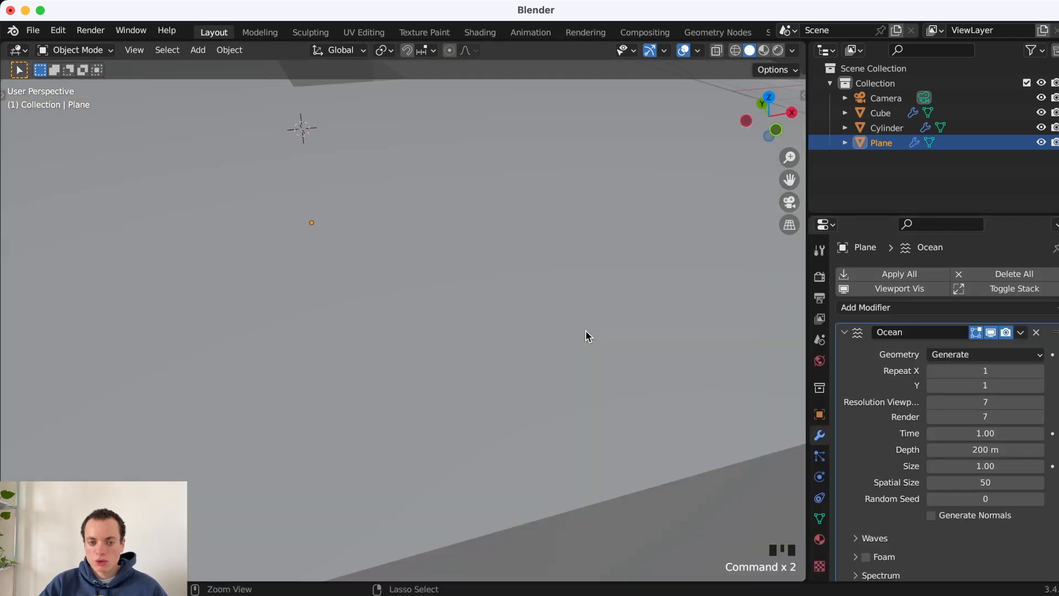
pyautogui.scroll(3, 588, 335)
pyautogui.scroll(-1, 585, 330)
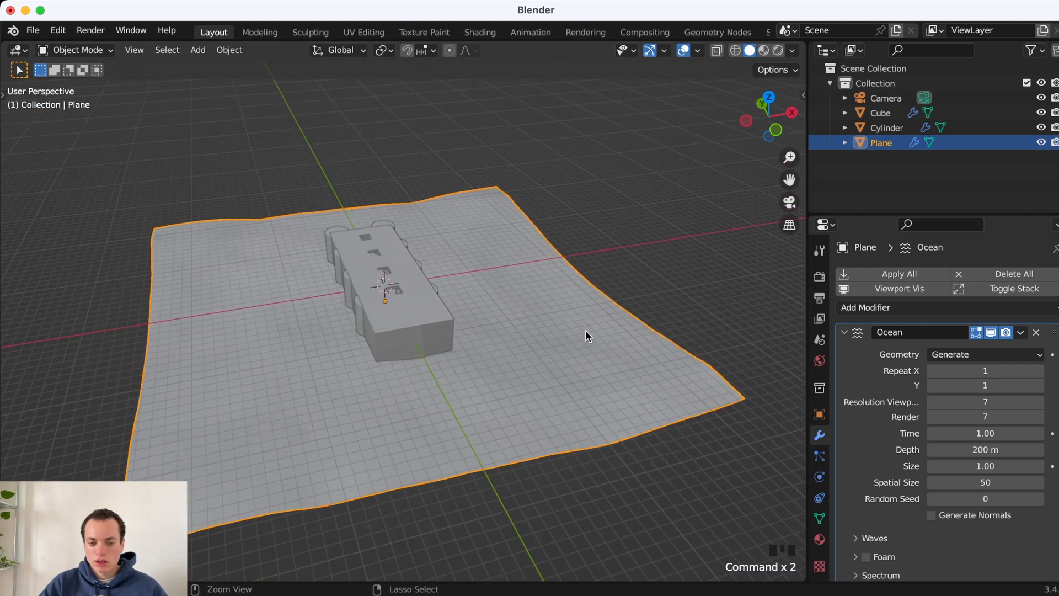
pyautogui.press('s')
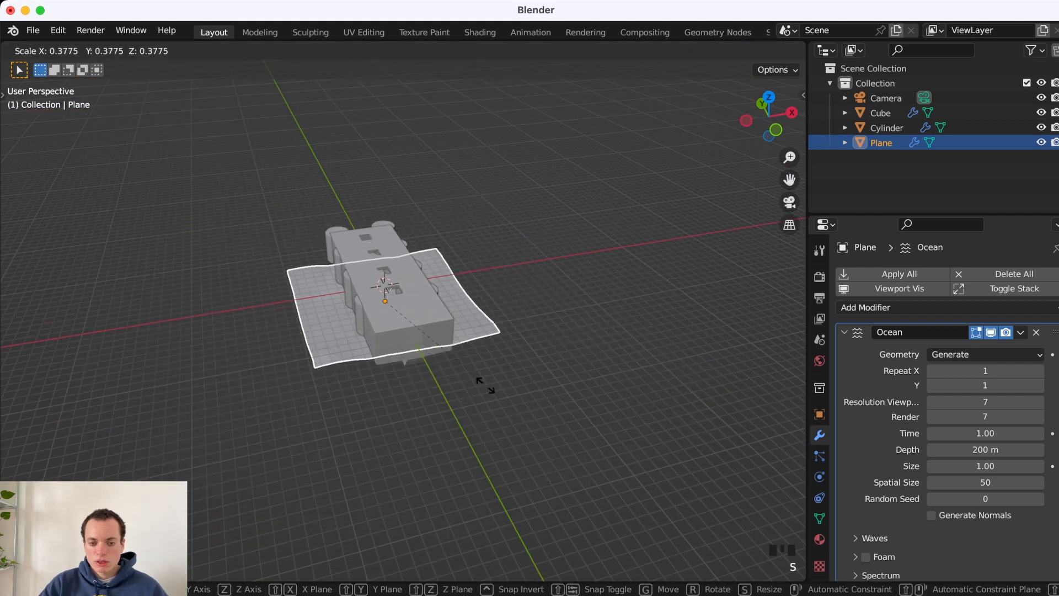
pyautogui.click(406, 358)
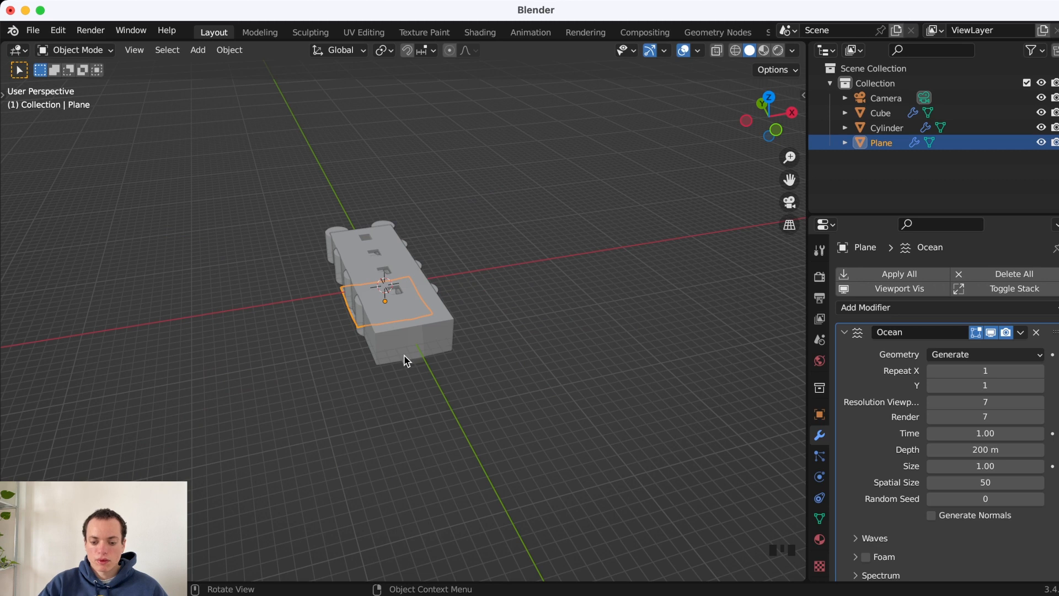
pyautogui.press('KP_7')
pyautogui.scroll(3, 404, 355)
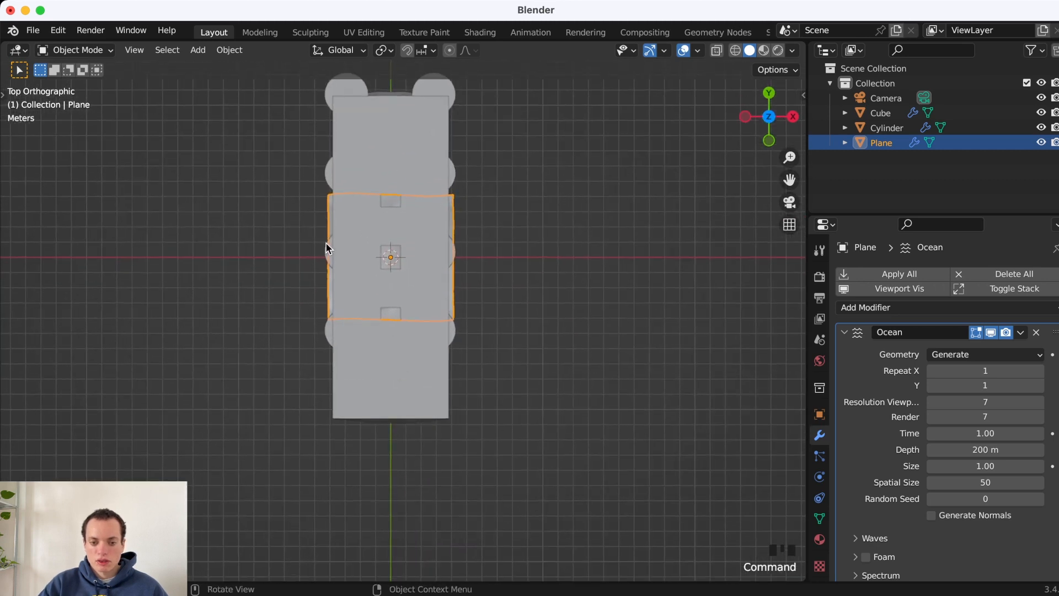
pyautogui.press('s')
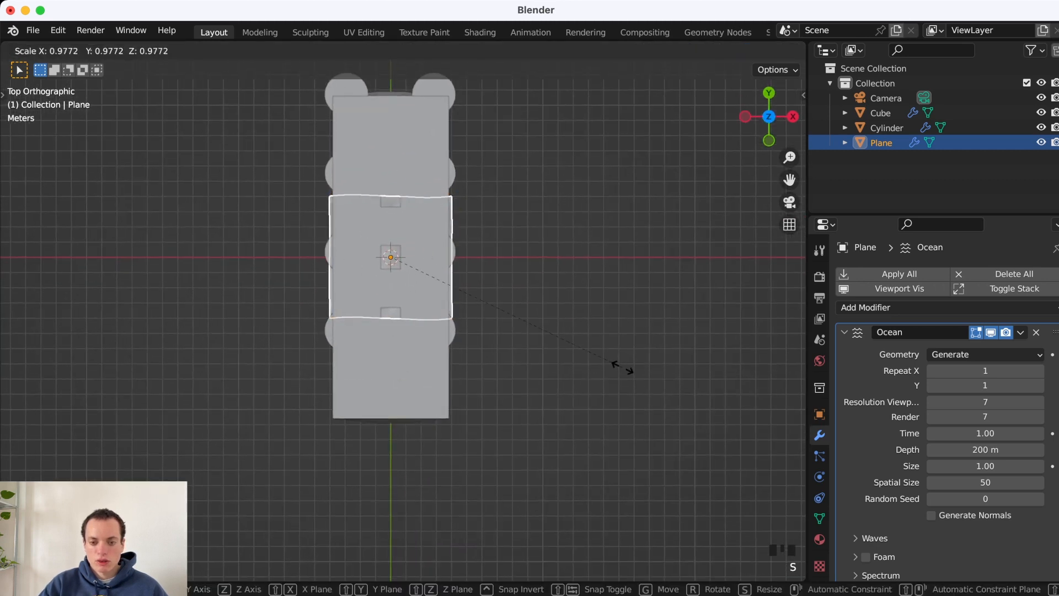
pyautogui.click(622, 370)
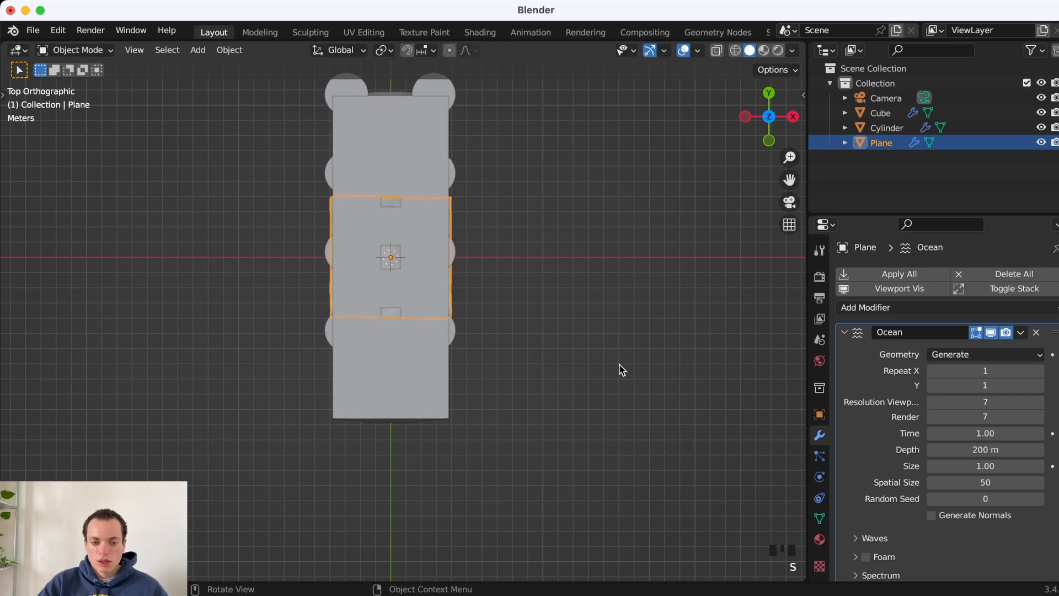
# - Move the ocean plane along Y to the corridor's near end and set the Ocean modifier's Repeat Y to 3
pyautogui.press('g')
pyautogui.press('y')
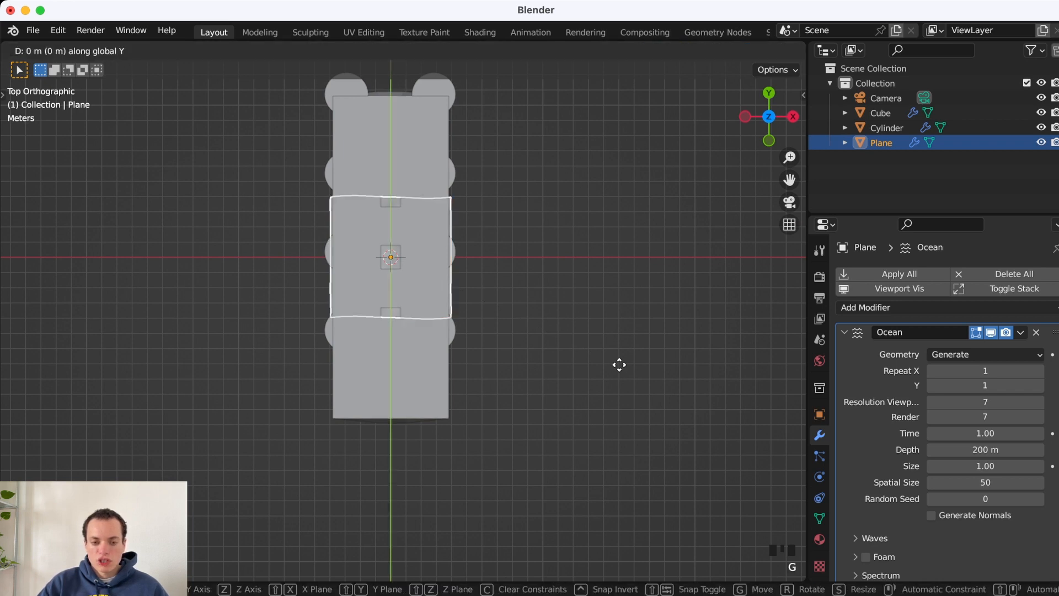
pyautogui.click(634, 474)
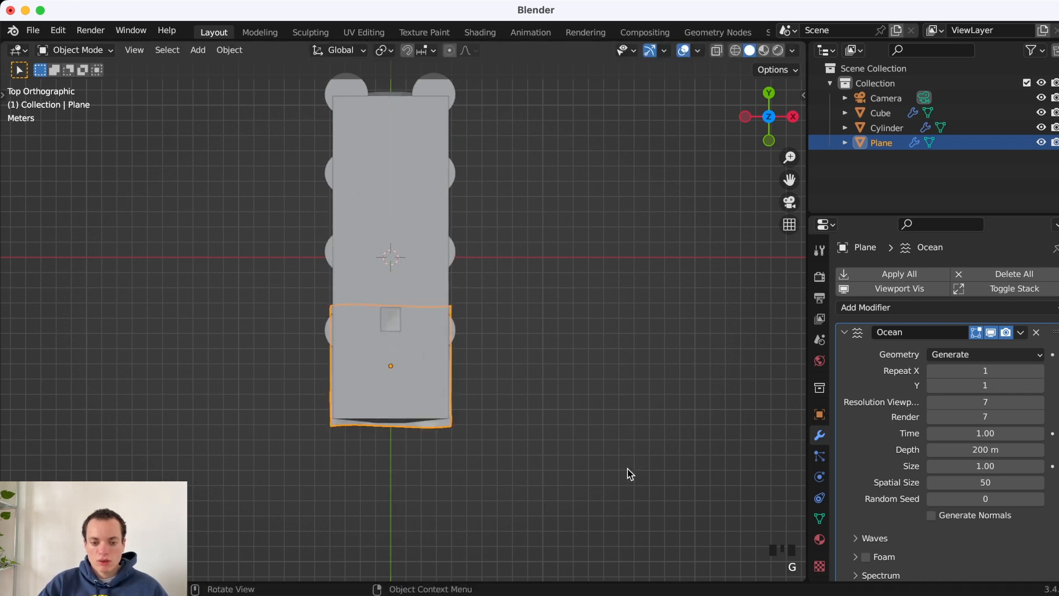
pyautogui.keyDown('shift'); pyautogui.moveTo(463, 295); pyautogui.dragTo(418, 348, button='middle'); pyautogui.keyUp('shift')
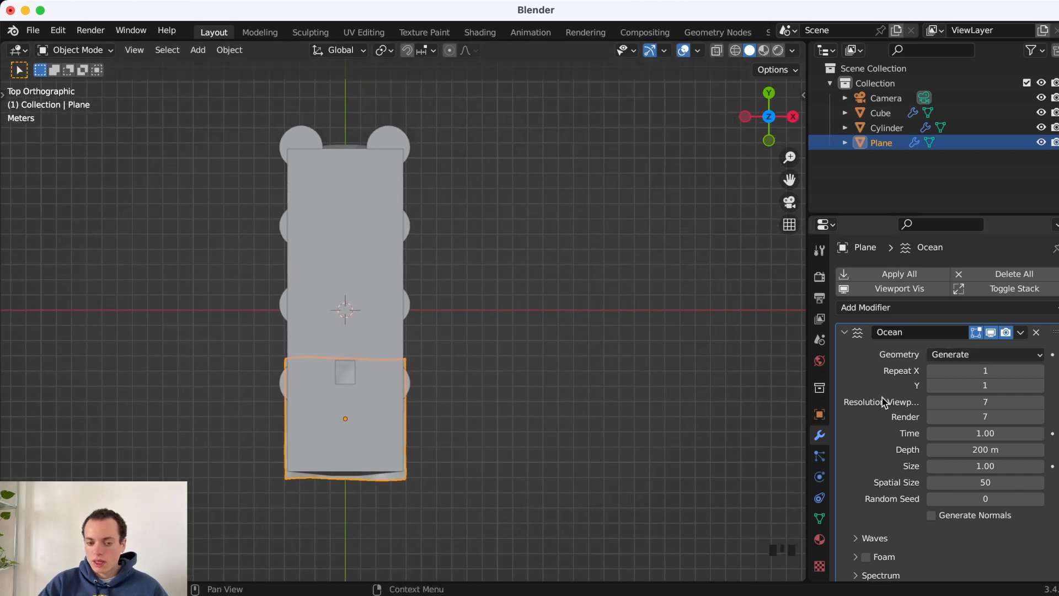
pyautogui.scroll(-1, 886, 402)
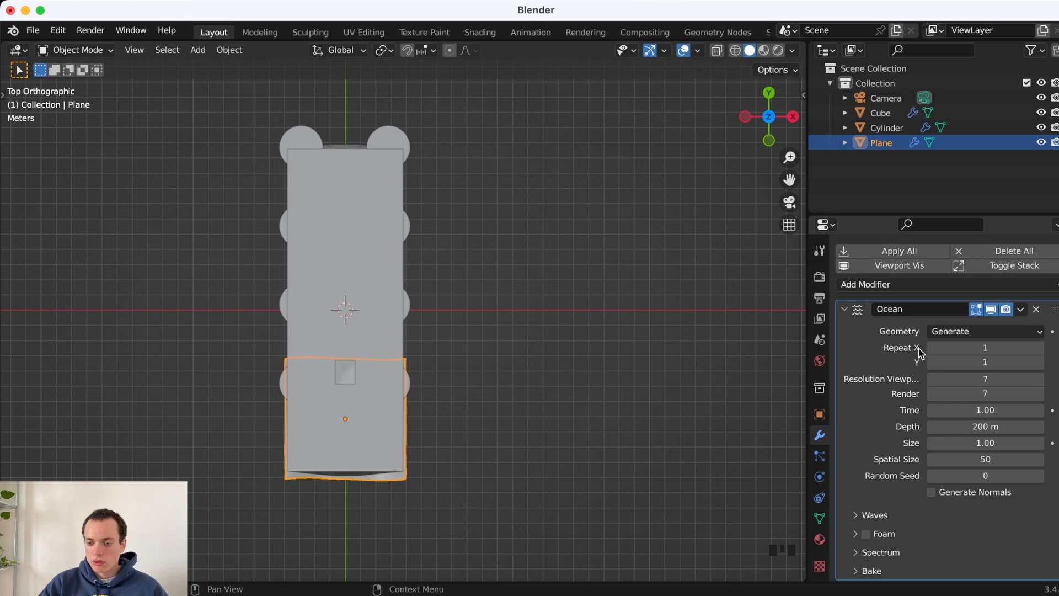
pyautogui.click(1039, 363)
pyautogui.click(1039, 363)
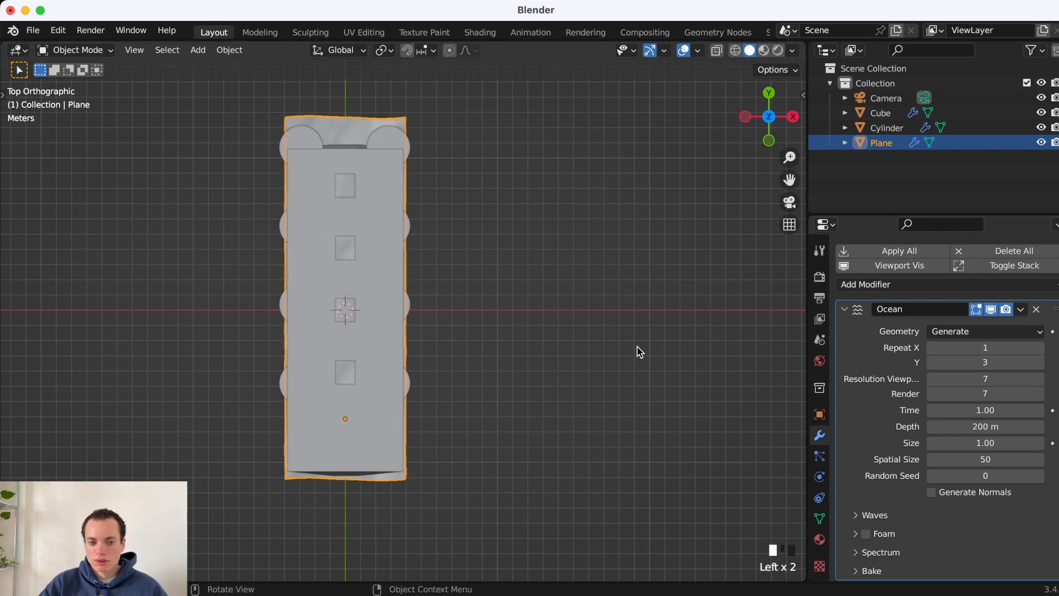
# - Return to the camera view and set the Ocean modifier's Spectrum to Shallow Water
pyautogui.press('KP_0')
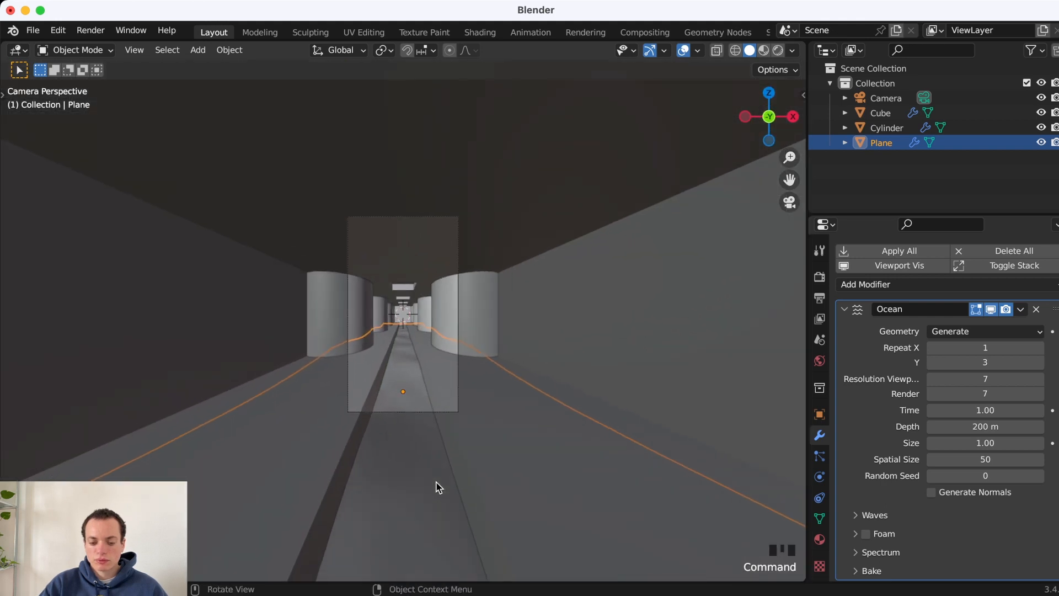
pyautogui.press('KP_7')
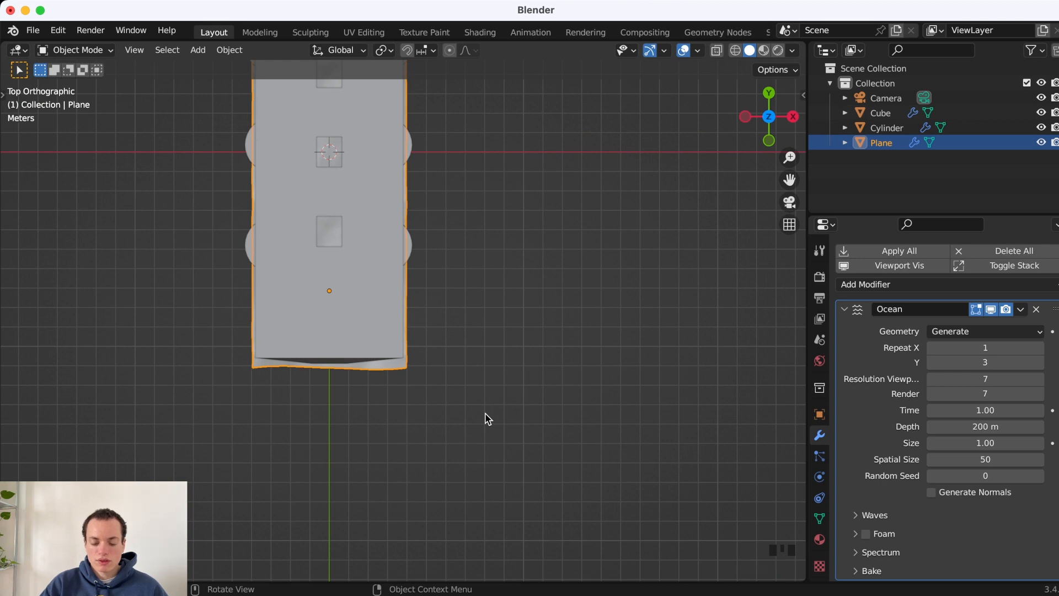
pyautogui.press('KP_0')
pyautogui.press('super')
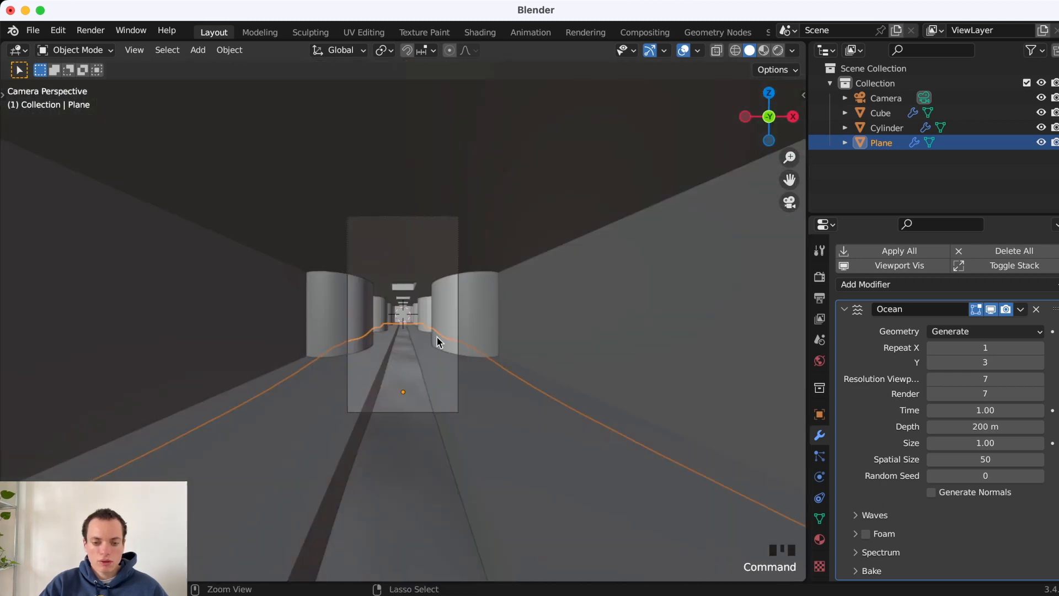
pyautogui.keyDown('super'); pyautogui.scroll(5, 437, 337); pyautogui.keyUp('super')
pyautogui.keyDown('super'); pyautogui.scroll(-4, 437, 338); pyautogui.keyUp('super')
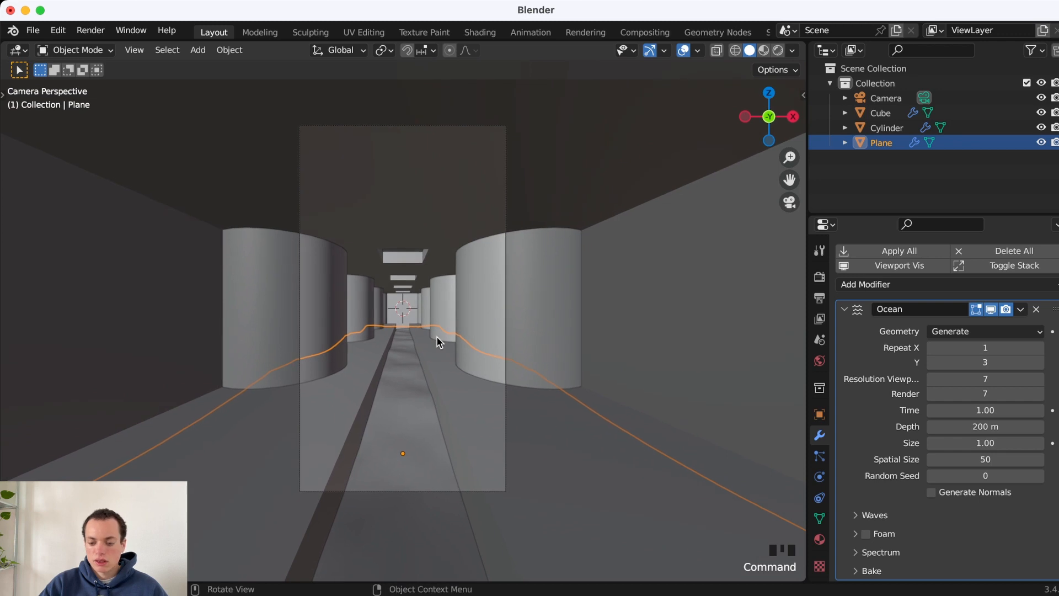
pyautogui.click(867, 552)
pyautogui.scroll(-1, 916, 510)
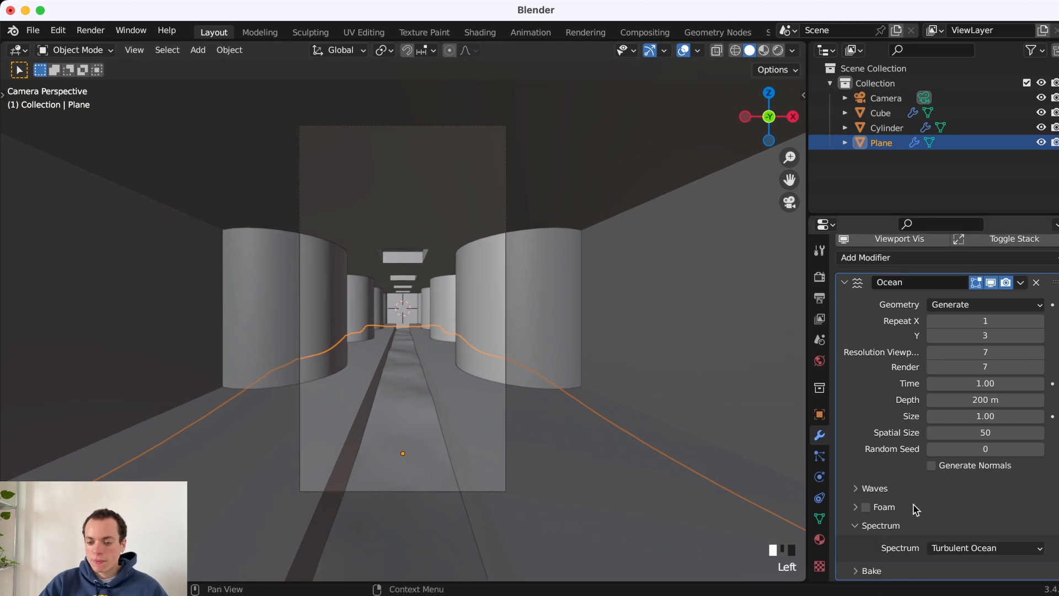
pyautogui.click(976, 549)
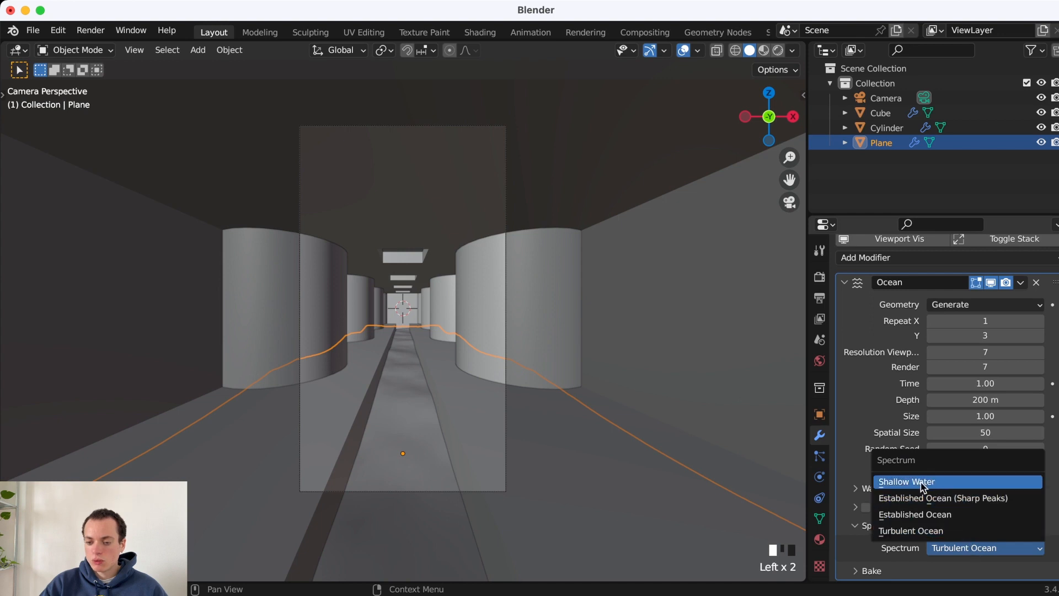
pyautogui.click(939, 482)
pyautogui.scroll(4, 458, 407)
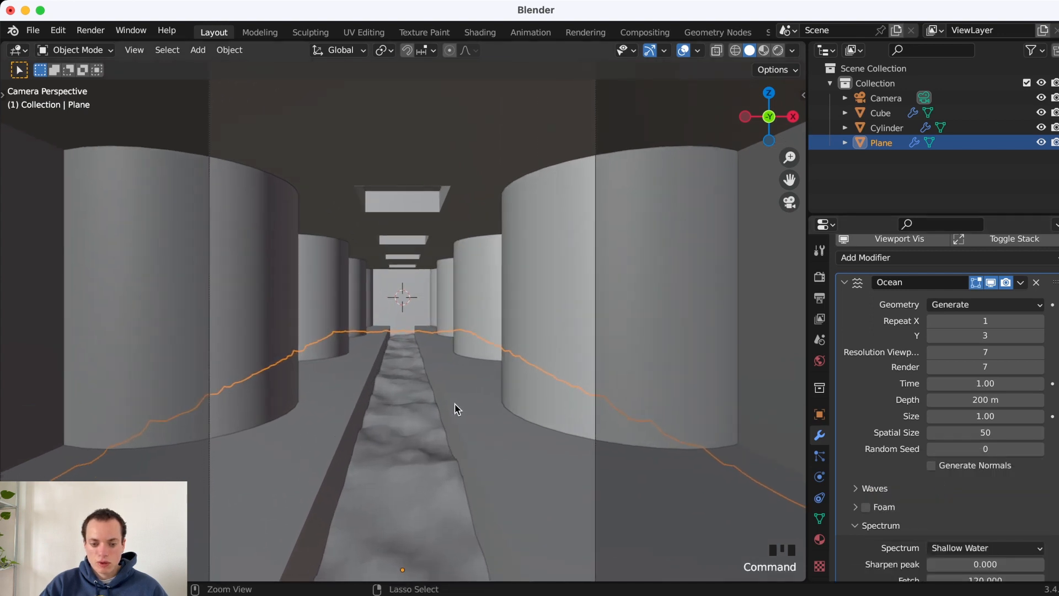
# - Try Ocean modifier depths of 1 m and 0.66 m on the water surface
pyautogui.scroll(-5, 424, 403)
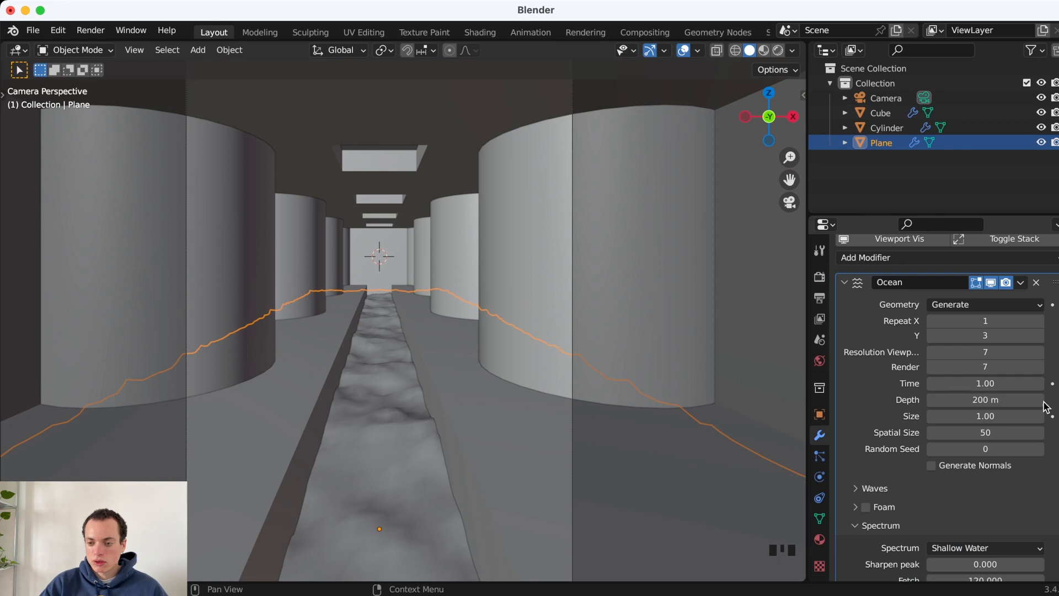
pyautogui.click(1014, 399)
pyautogui.write('1')
pyautogui.press('Return')
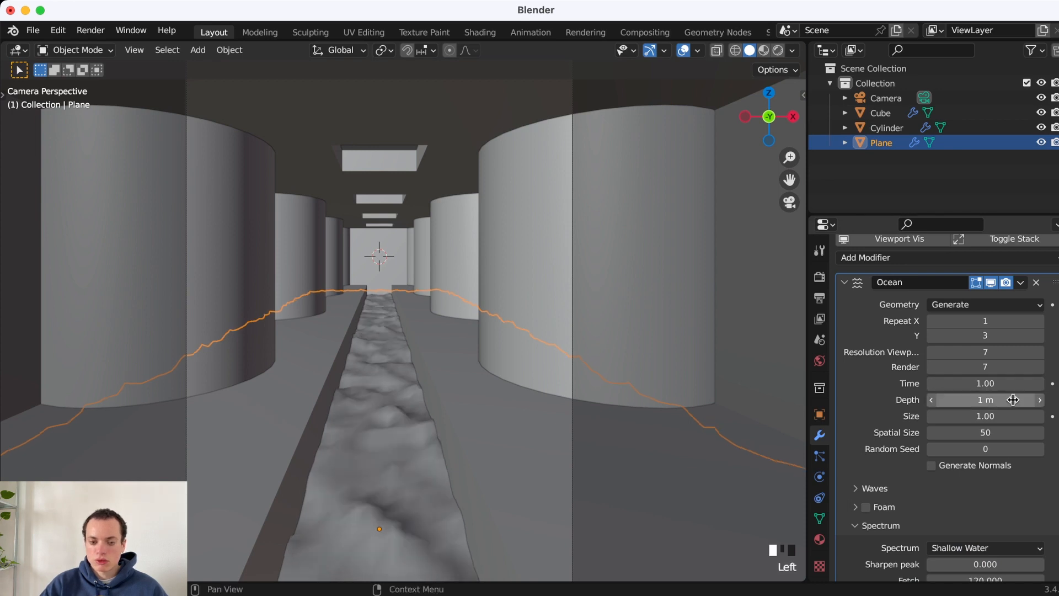
pyautogui.click(1012, 399)
pyautogui.moveTo(1012, 399); pyautogui.dragTo(1003, 400)
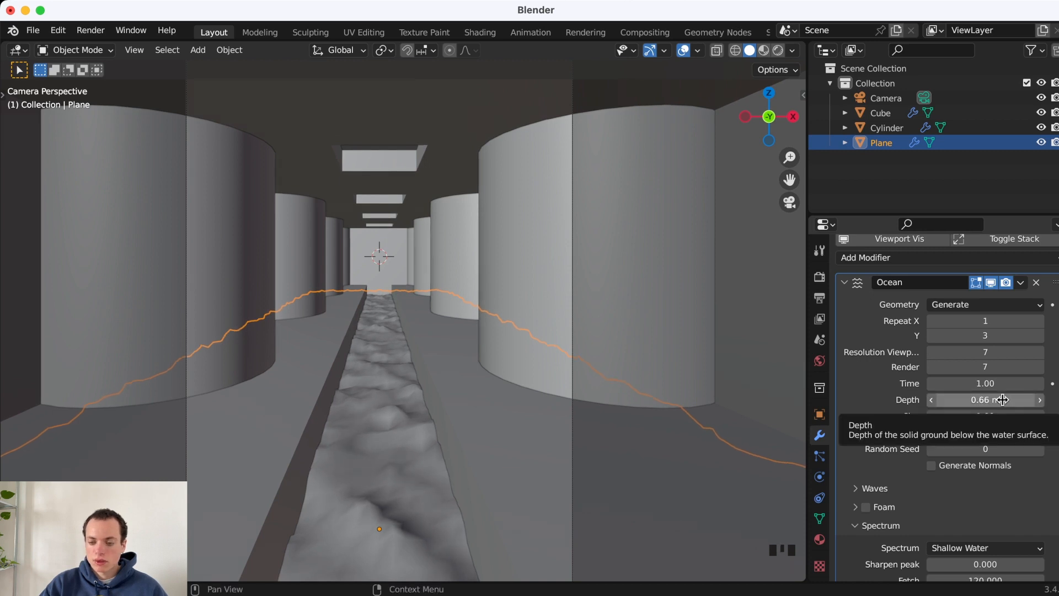
pyautogui.keyDown('shift'); pyautogui.moveTo(1002, 400); pyautogui.dragTo(995, 401); pyautogui.keyUp('shift')
# - Set the Ocean modifier's Depth to 0.8 m
pyautogui.click(994, 402)
pyautogui.write('0.8')
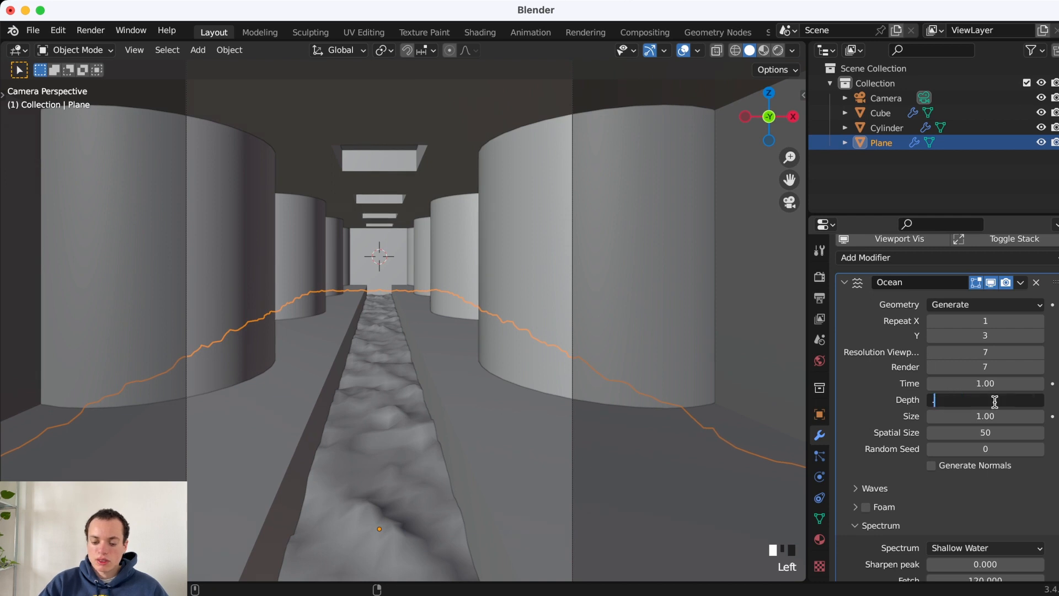
pyautogui.press('Return')
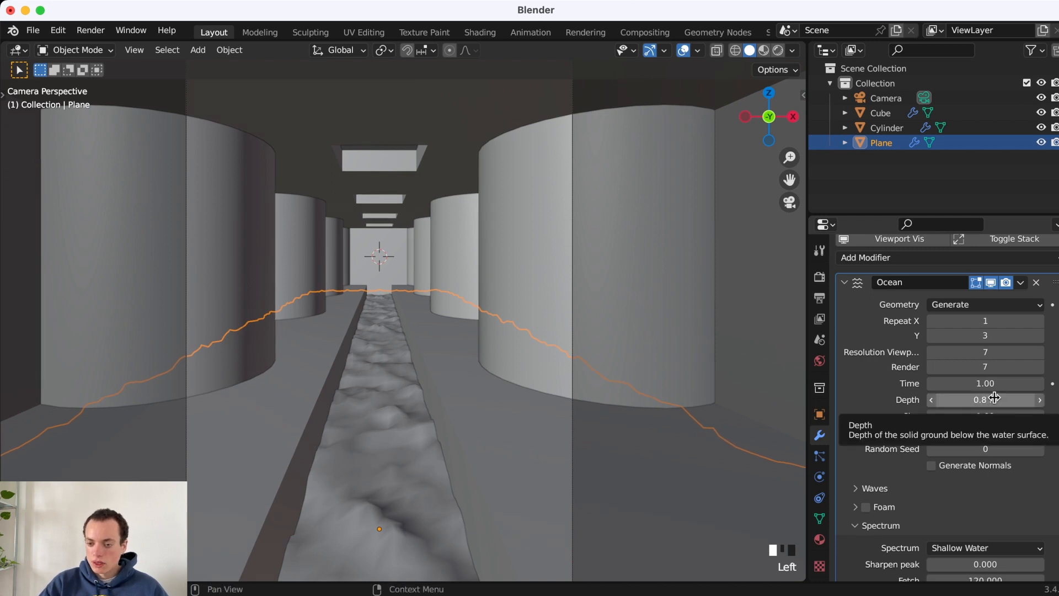
# - Reduce the Scale of the Ocean modifier's Waves to 0.4
pyautogui.click(870, 489)
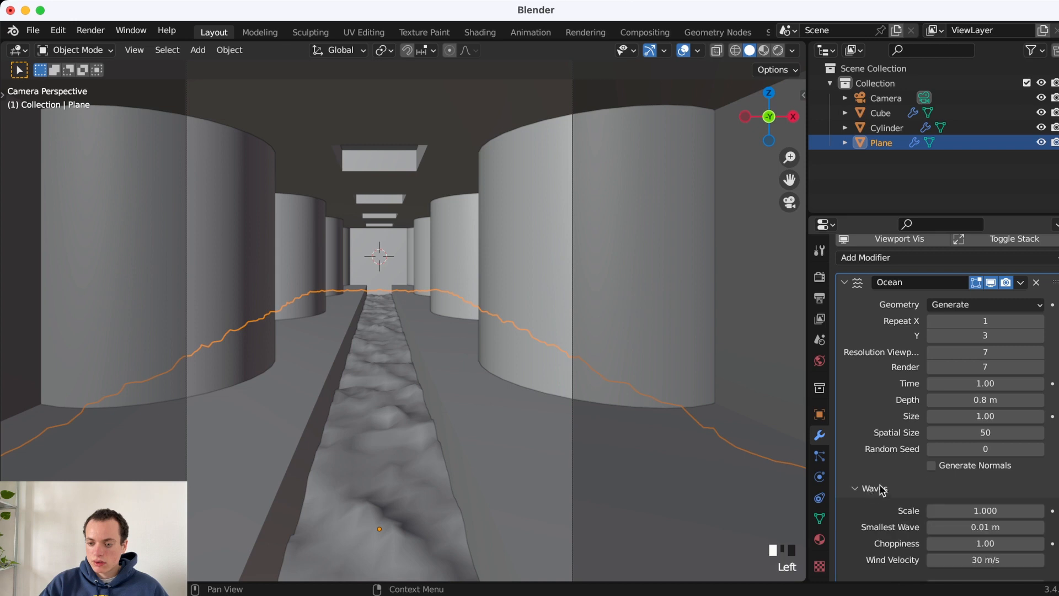
pyautogui.scroll(-6, 933, 477)
pyautogui.moveTo(1002, 374)
pyautogui.mouseDown()
pyautogui.moveTo(957, 374)
pyautogui.moveTo(980, 374)
pyautogui.moveTo(969, 374)
pyautogui.mouseUp()
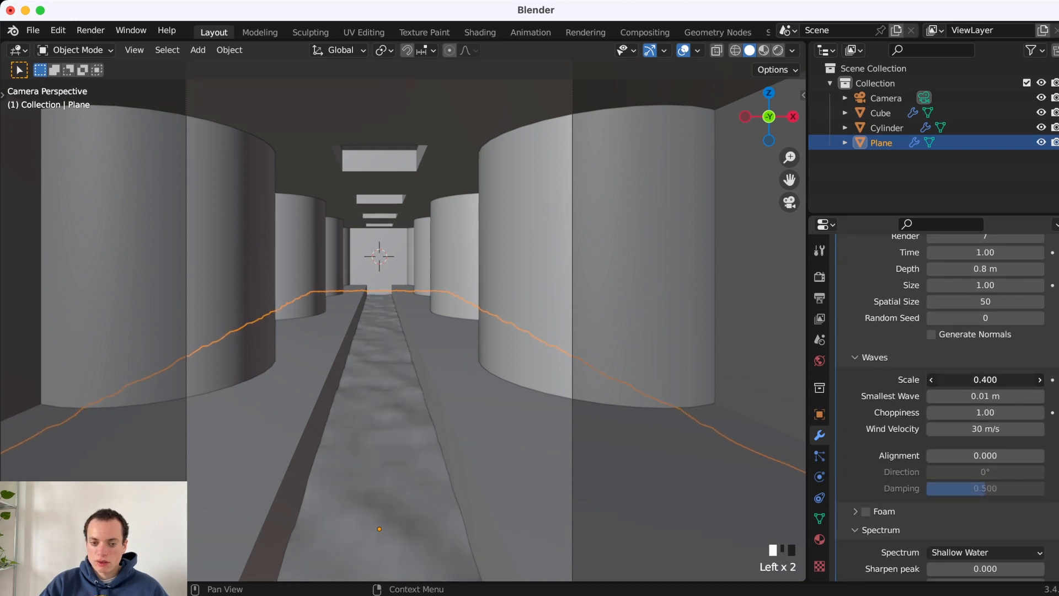
# - Raise the Ocean modifier's viewport and render resolution to 11 each and check the water surface up close
pyautogui.scroll(4, 889, 357)
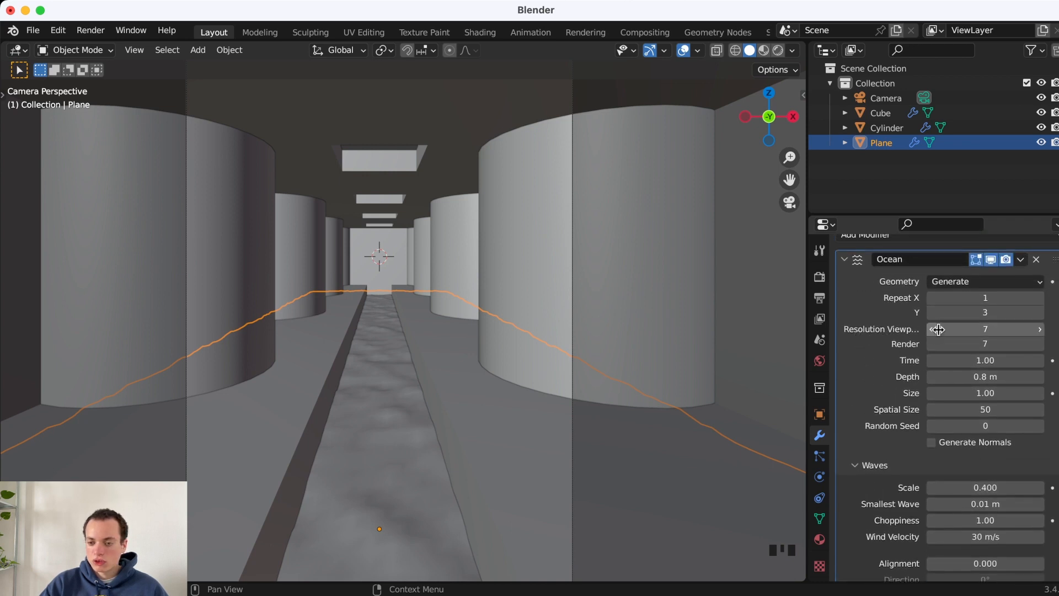
pyautogui.click(1041, 330)
pyautogui.click(1041, 330)
pyautogui.click(1041, 330)
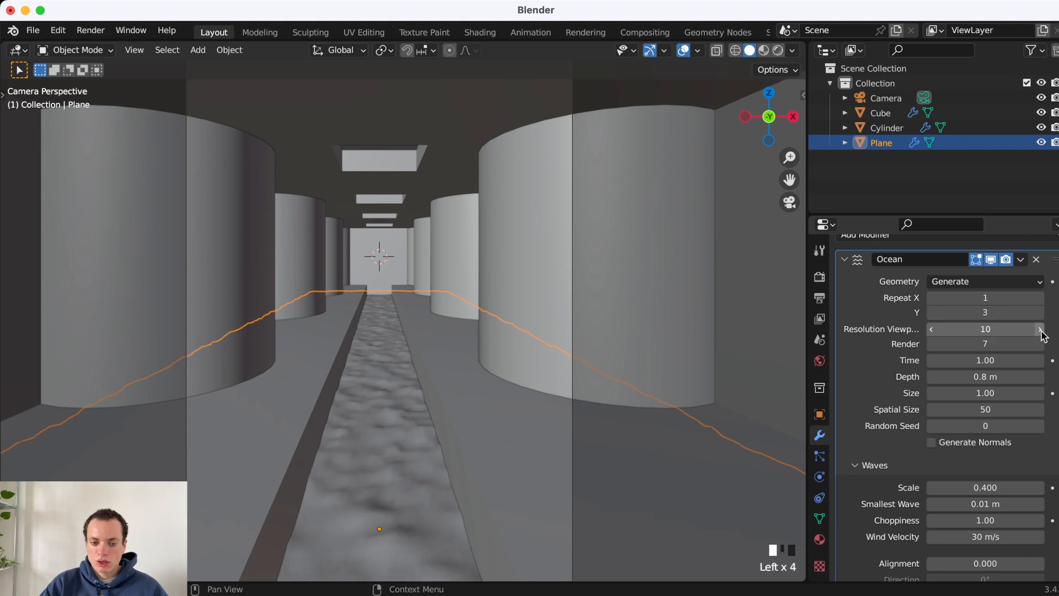
pyautogui.click(1040, 330)
pyautogui.click(1041, 330)
pyautogui.click(1041, 343)
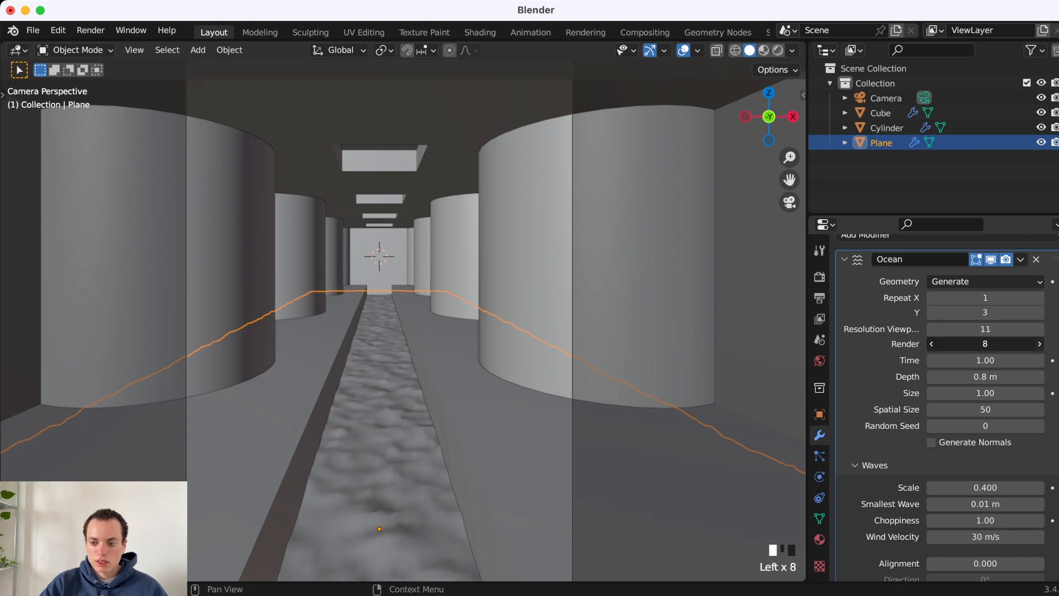
pyautogui.click(1041, 344)
pyautogui.click(1041, 344)
pyautogui.click(1040, 344)
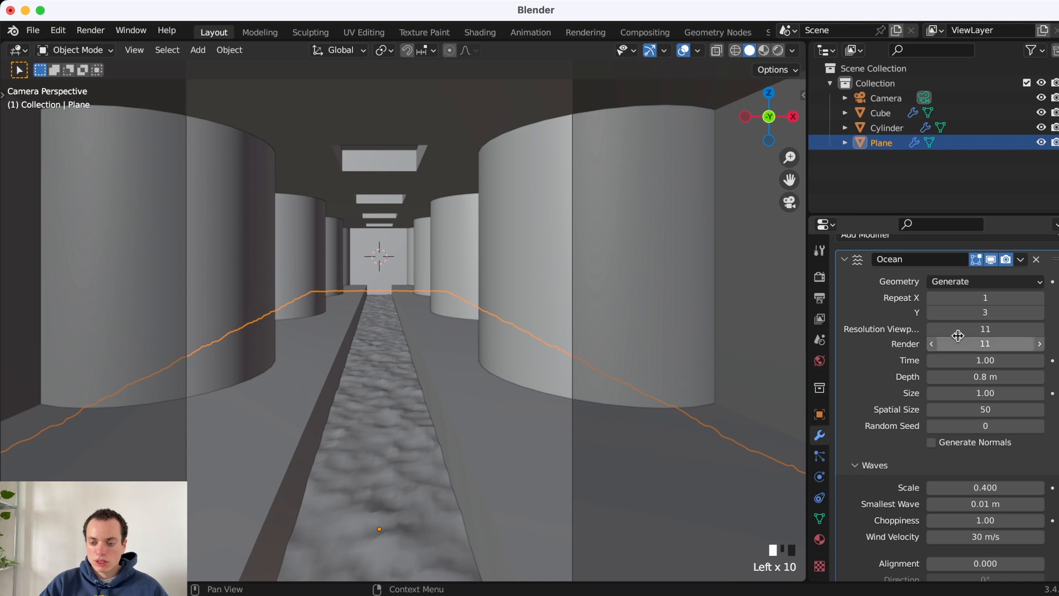
pyautogui.keyDown('super'); pyautogui.scroll(8, 420, 409); pyautogui.keyUp('super')
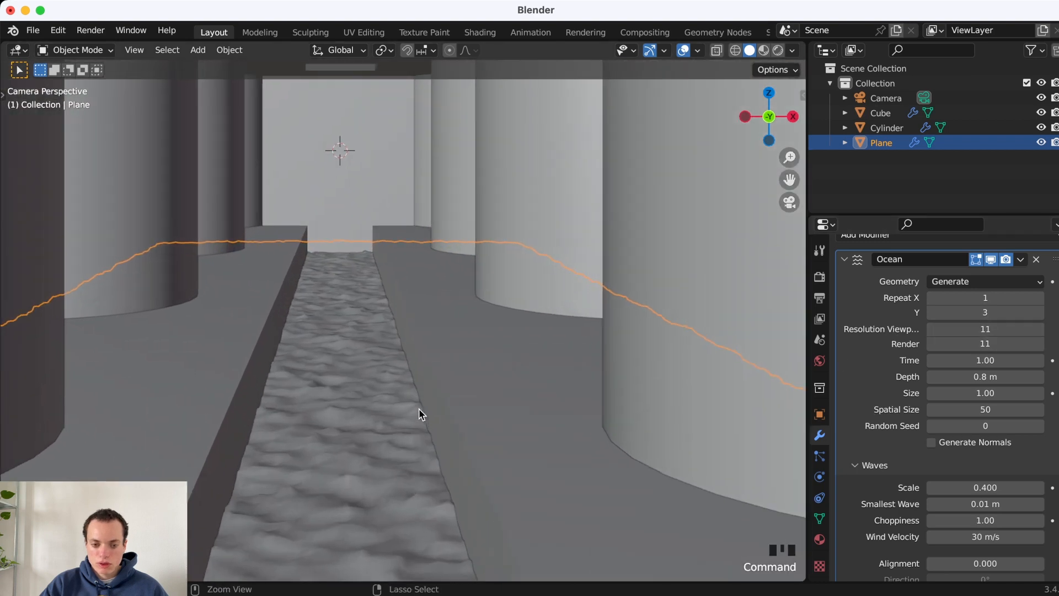
# - Lower the Scale of the Ocean modifier's Waves to 0.18 and check the water surface up close
pyautogui.keyDown('super'); pyautogui.scroll(-10, 419, 408); pyautogui.keyUp('super')
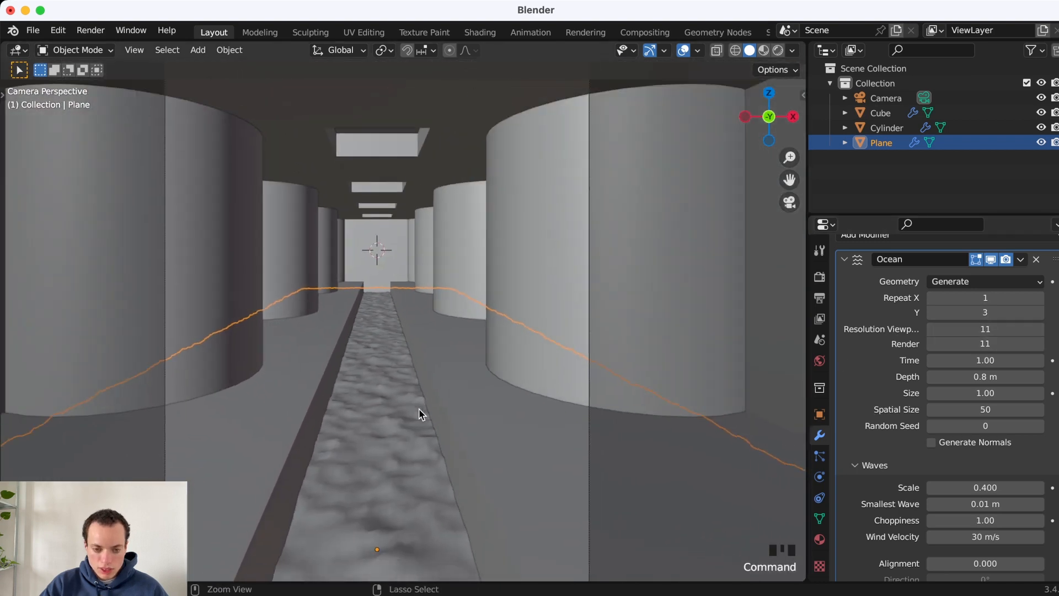
pyautogui.keyDown('shift'); pyautogui.moveTo(961, 486); pyautogui.dragTo(960, 487); pyautogui.keyUp('shift')
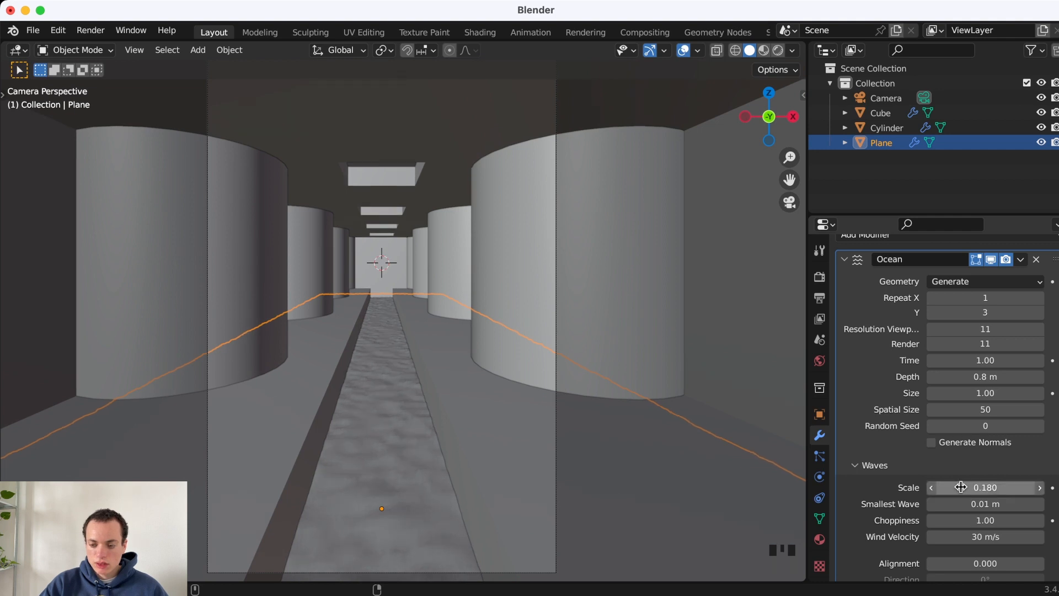
pyautogui.keyDown('super'); pyautogui.scroll(5, 633, 369); pyautogui.keyUp('super')
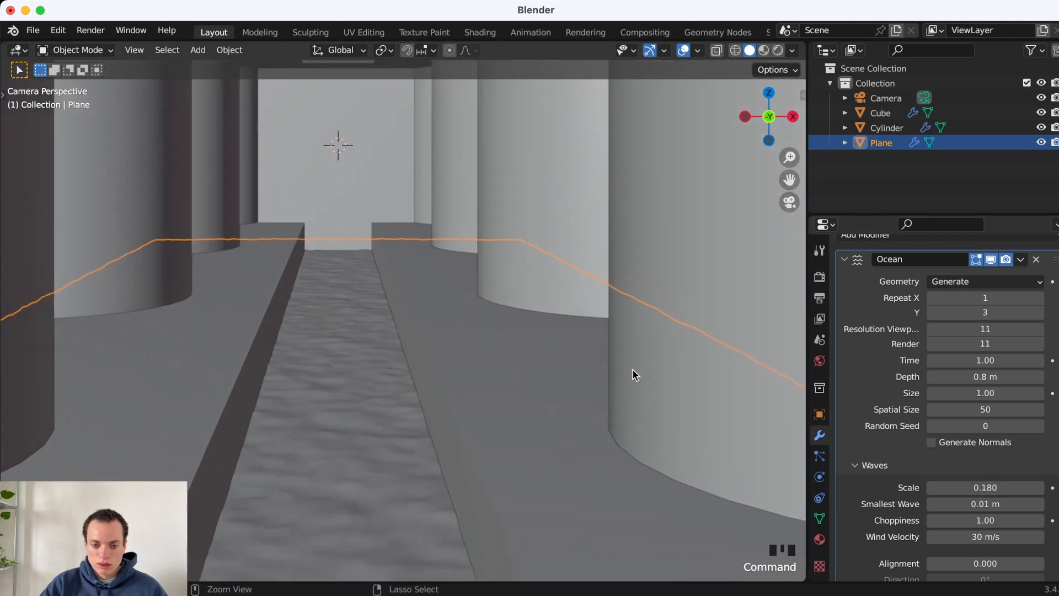
pyautogui.keyDown('super'); pyautogui.scroll(-5, 633, 370); pyautogui.keyUp('super')
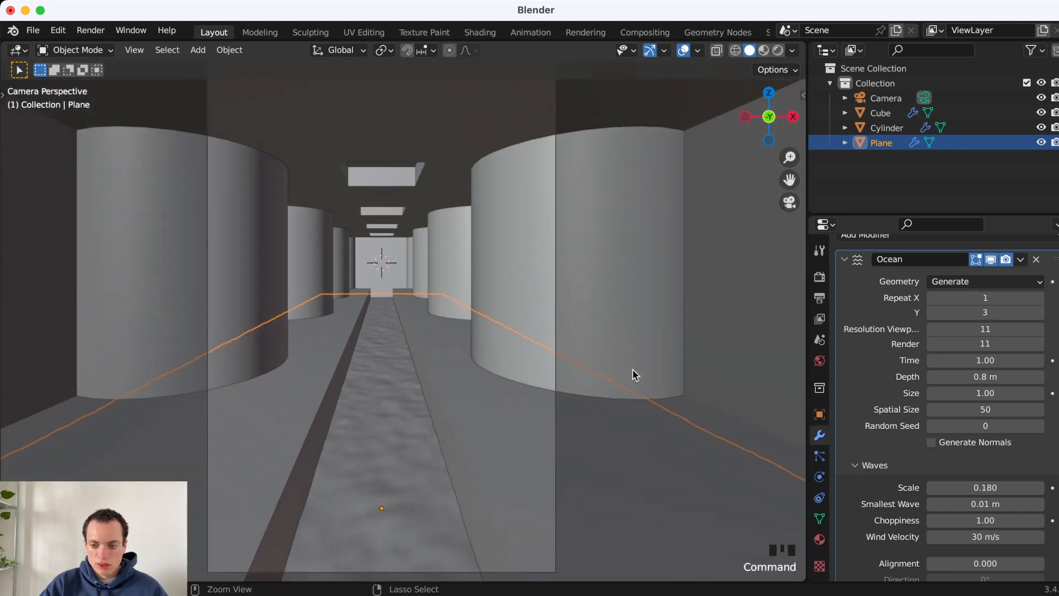
# - Add a Subdivision Surface modifier to the water plane after its Ocean modifier and inspect the smoothed waves
pyautogui.click(844, 259)
pyautogui.click(903, 307)
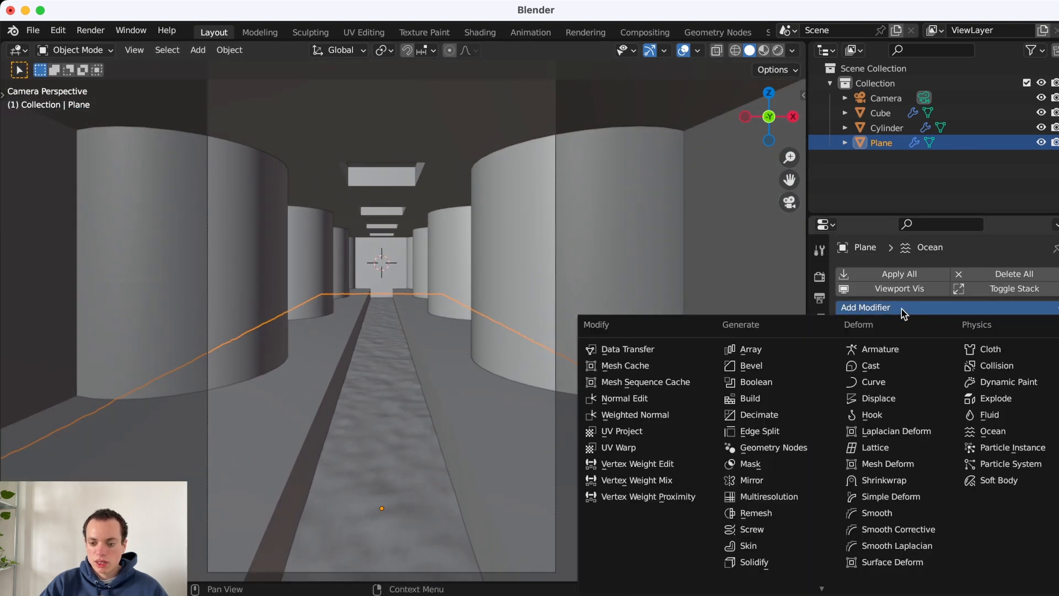
pyautogui.moveTo(824, 588)
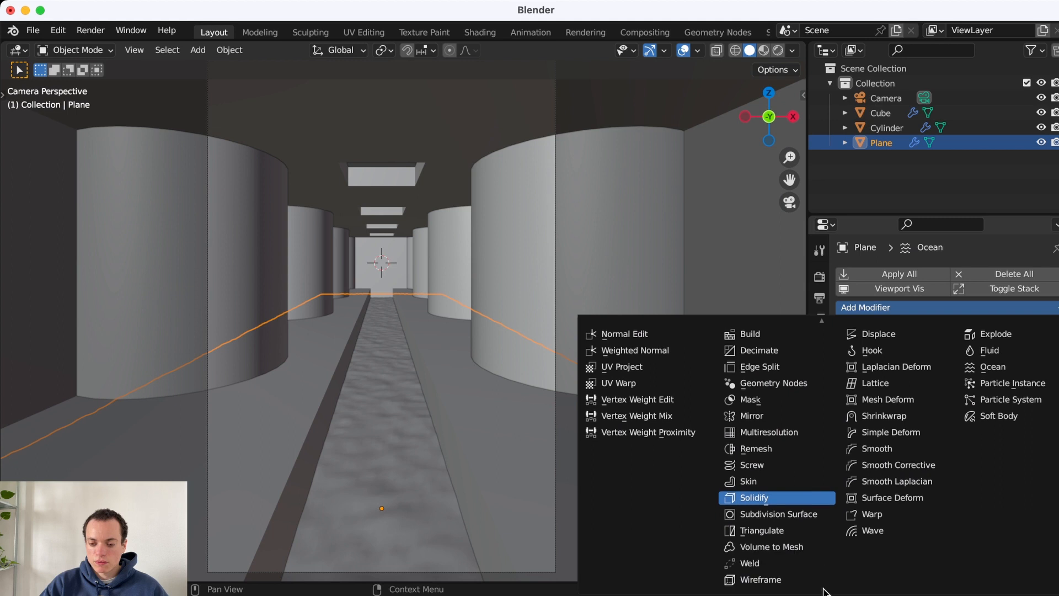
pyautogui.click(787, 514)
pyautogui.keyDown('super'); pyautogui.scroll(5, 489, 368); pyautogui.keyUp('super')
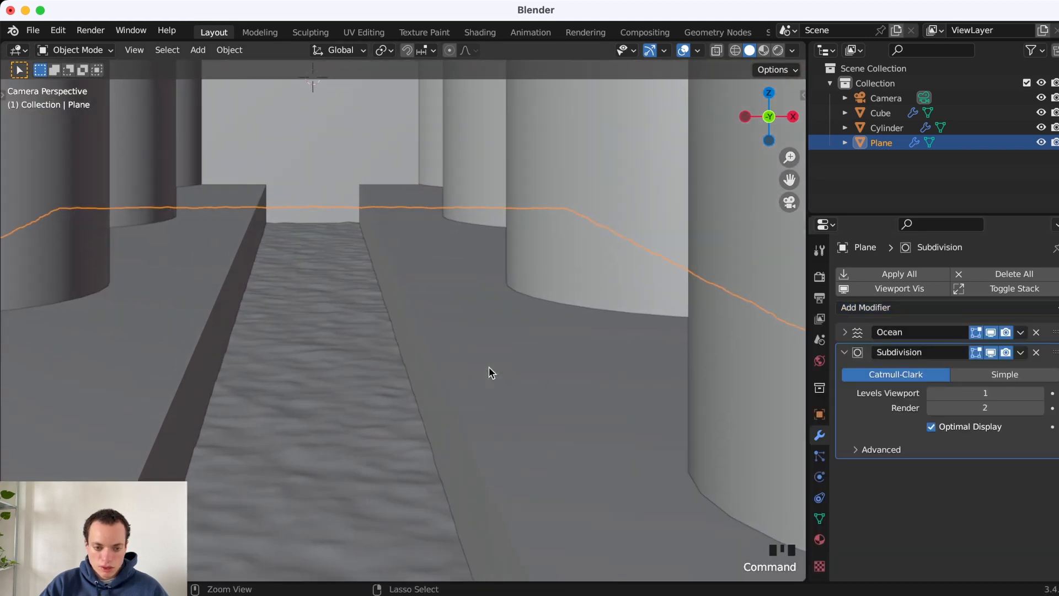
pyautogui.keyDown('super'); pyautogui.scroll(-6, 489, 366); pyautogui.keyUp('super')
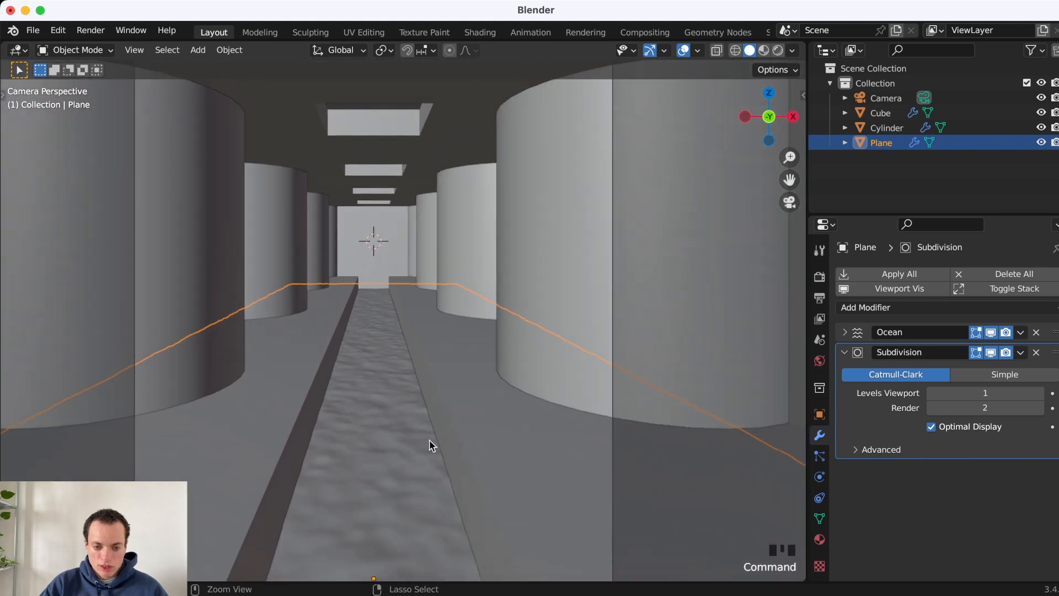
# - Raise the water plane about 0.16 m along the Z axis within the floor trench
pyautogui.keyDown('shift'); pyautogui.hscroll(-3, 429, 440); pyautogui.keyUp('shift')
pyautogui.press('g')
pyautogui.press('z')
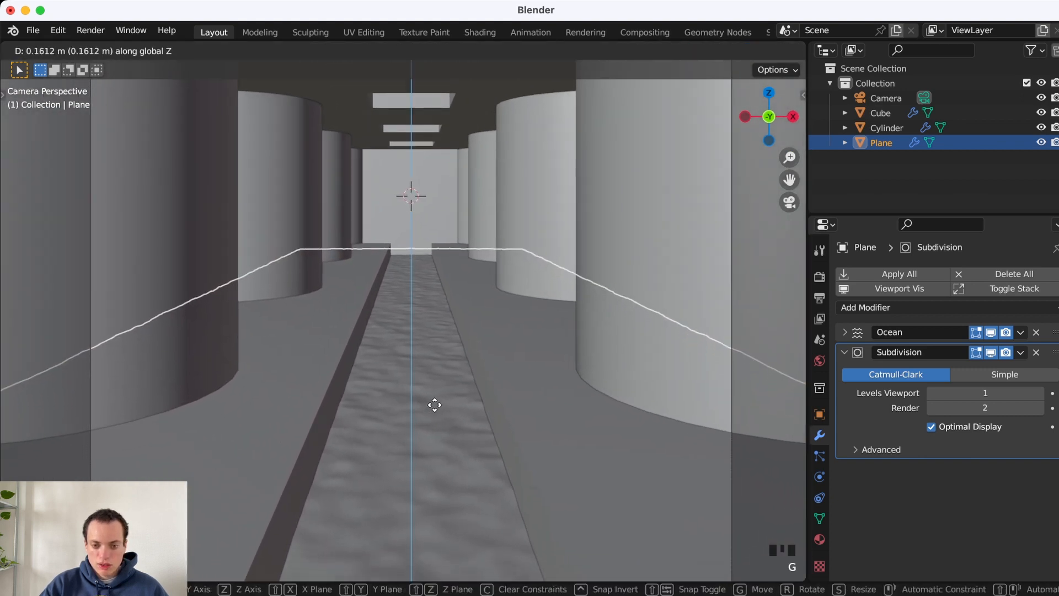
pyautogui.click(433, 406)
# - Review the water's Ocean settings and preview the whole corridor in Material Preview shading
pyautogui.click(845, 333)
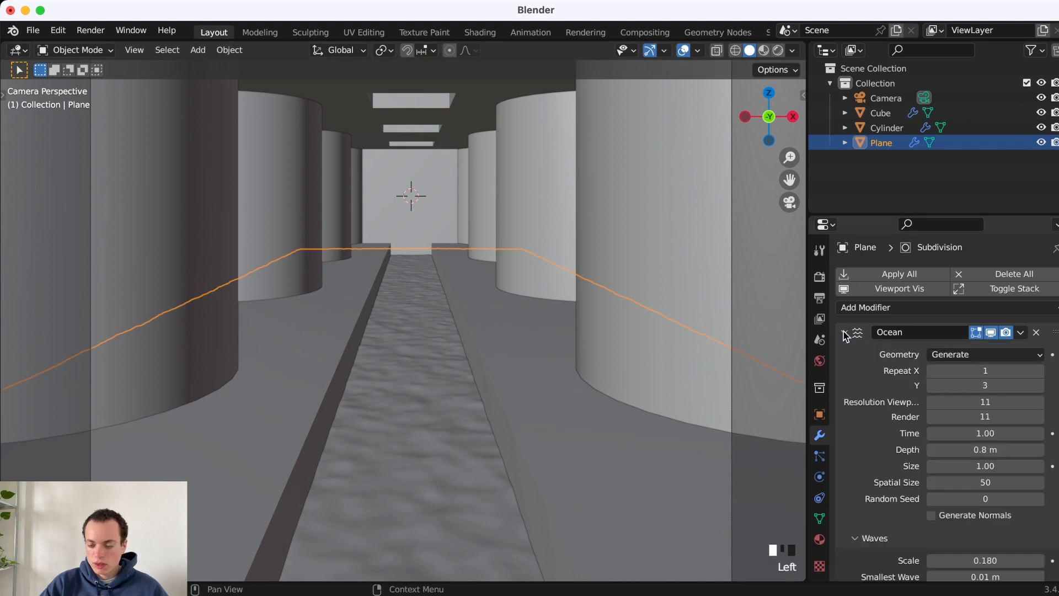
pyautogui.scroll(-3, 938, 497)
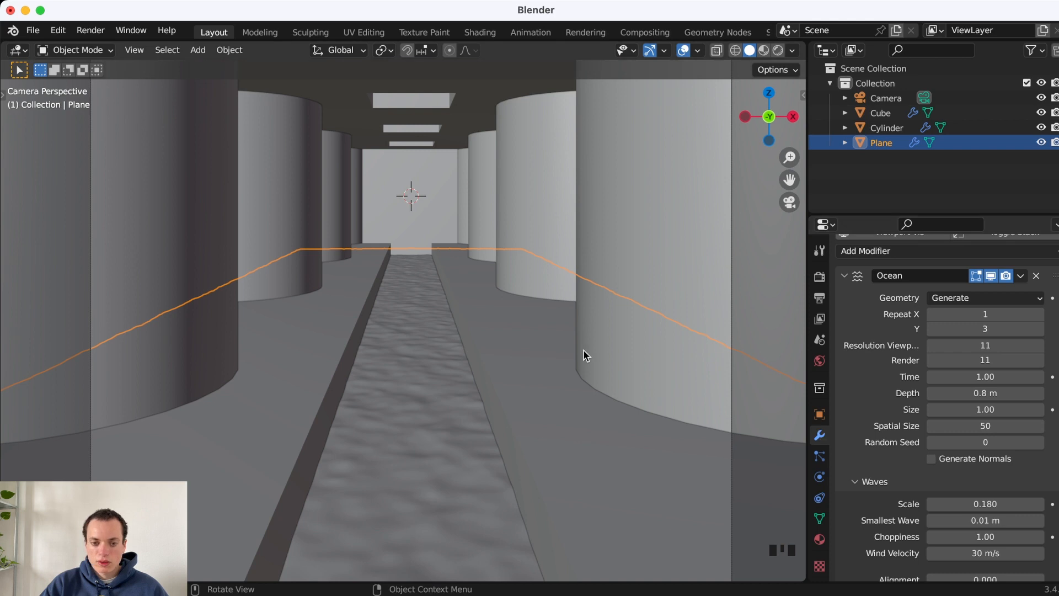
pyautogui.keyDown('super'); pyautogui.scroll(-5, 585, 355); pyautogui.keyUp('super')
pyautogui.keyDown('super'); pyautogui.scroll(4, 585, 355); pyautogui.keyUp('super')
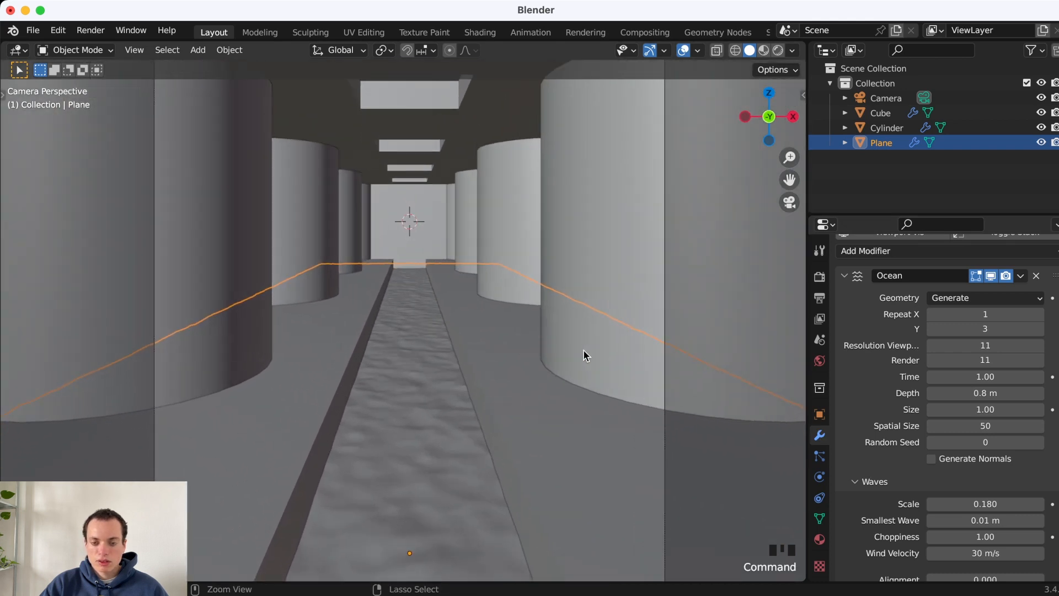
pyautogui.keyDown('super'); pyautogui.scroll(-4, 585, 355); pyautogui.keyUp('super')
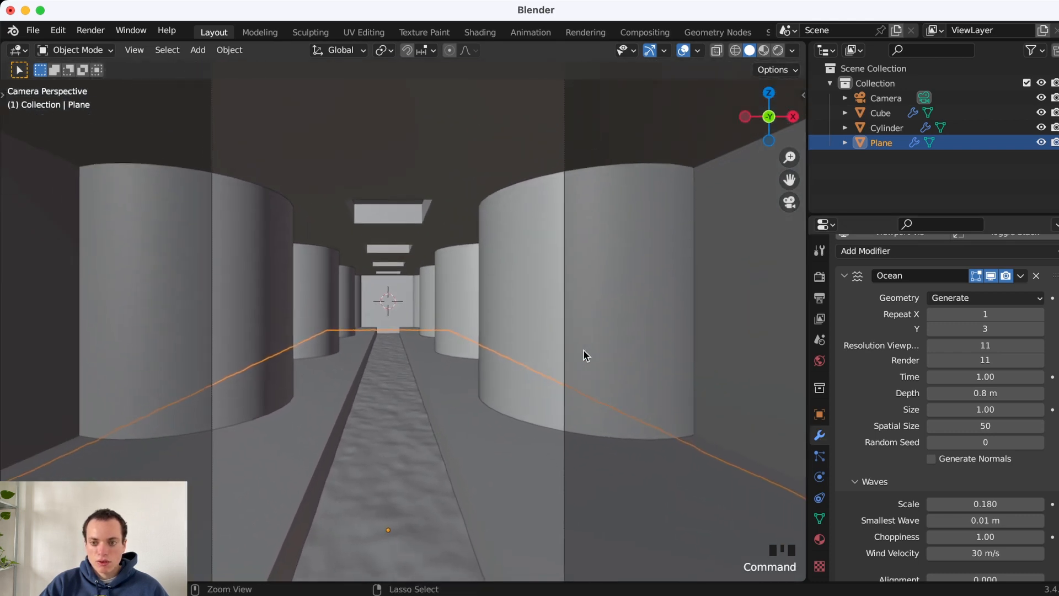
pyautogui.keyDown('super'); pyautogui.scroll(1, 584, 349); pyautogui.keyUp('super')
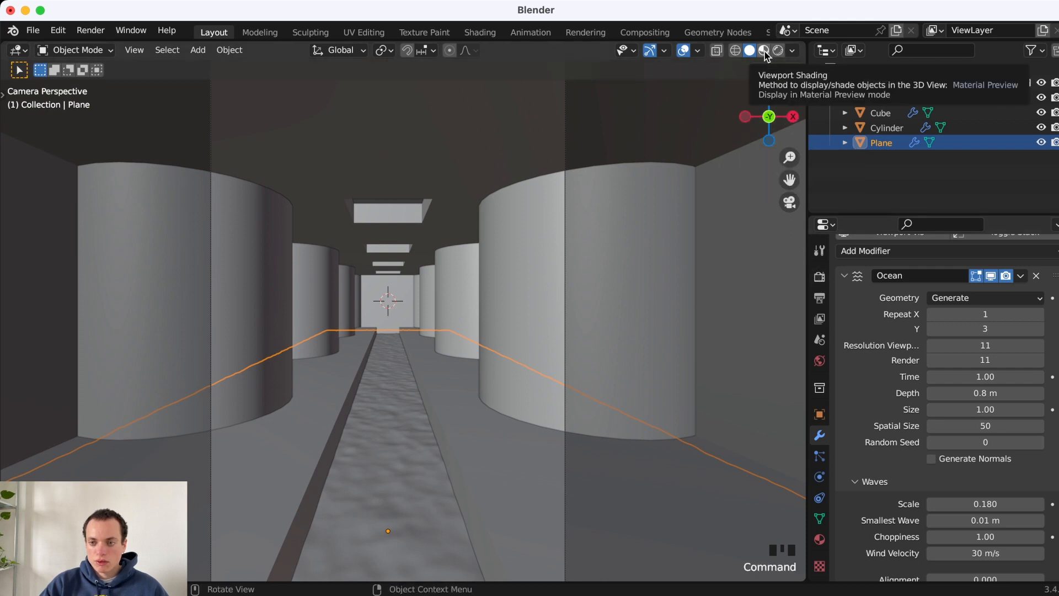
pyautogui.click(765, 51)
pyautogui.keyDown('shift'); pyautogui.scroll(-3, 510, 313); pyautogui.keyUp('shift')
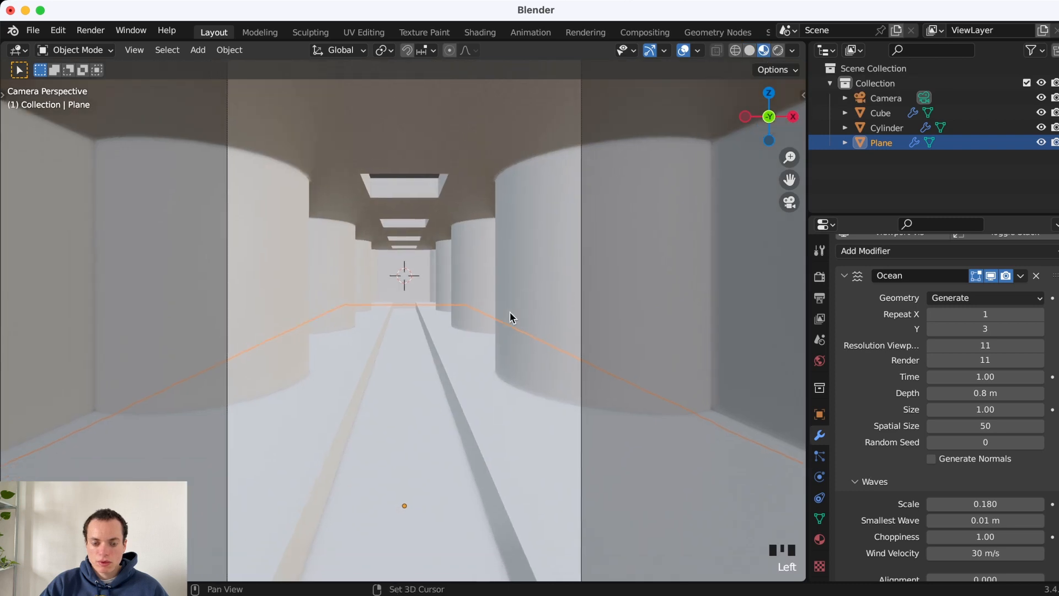
pyautogui.keyDown('shift'); pyautogui.scroll(3, 510, 312); pyautogui.keyUp('shift')
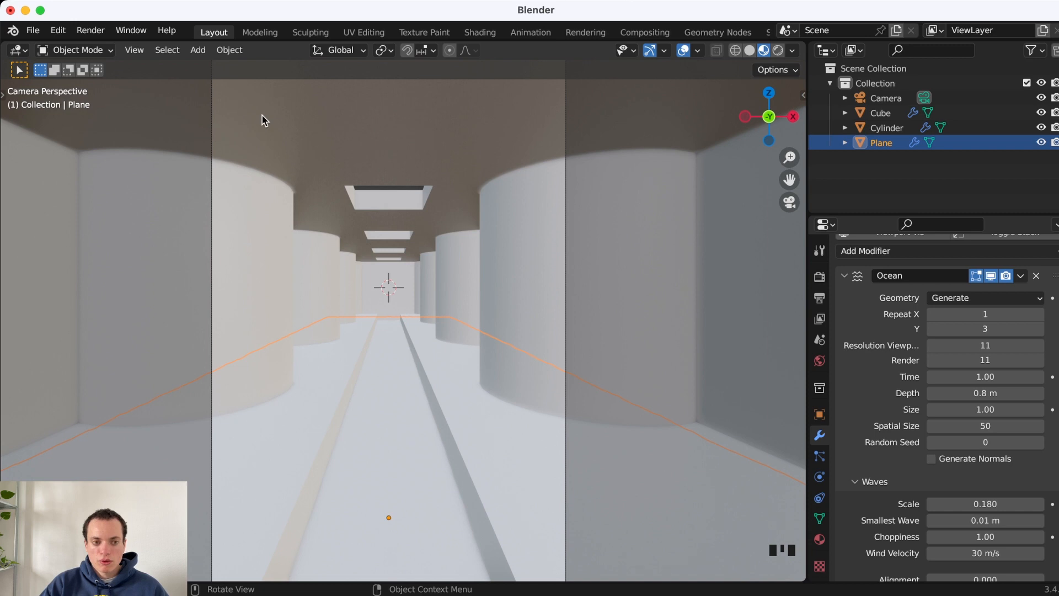
# - Save the scene to the Desktop as poolroom1
pyautogui.click(58, 30)
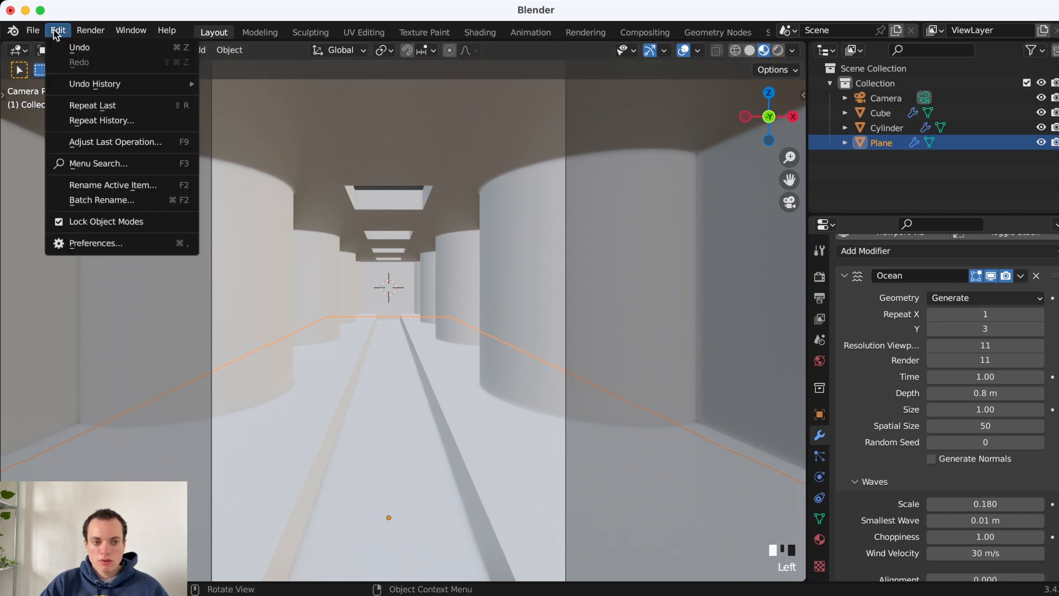
pyautogui.moveTo(32, 34)
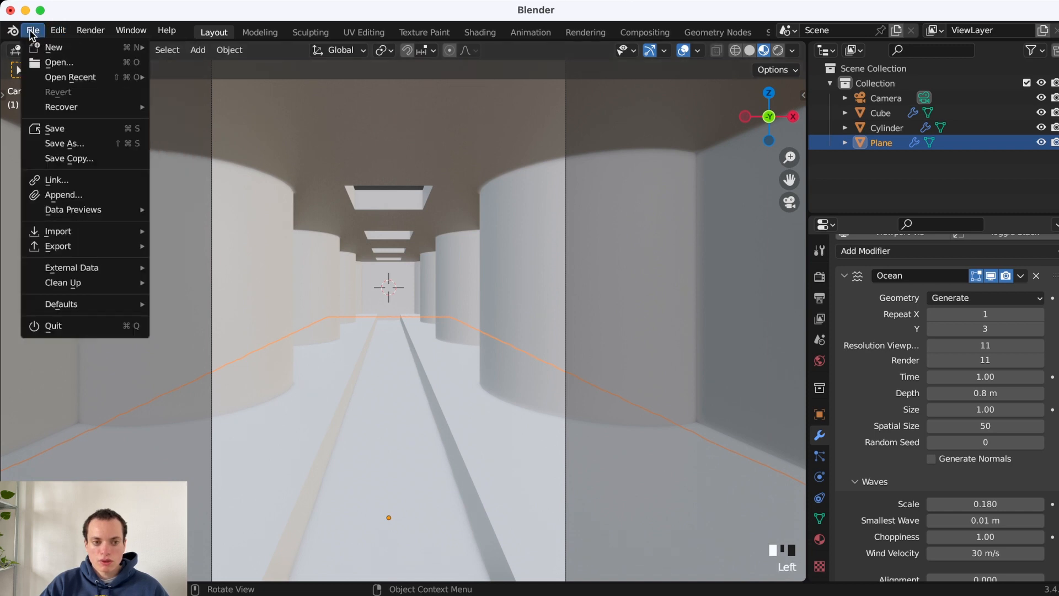
pyautogui.click(75, 132)
pyautogui.click(433, 518)
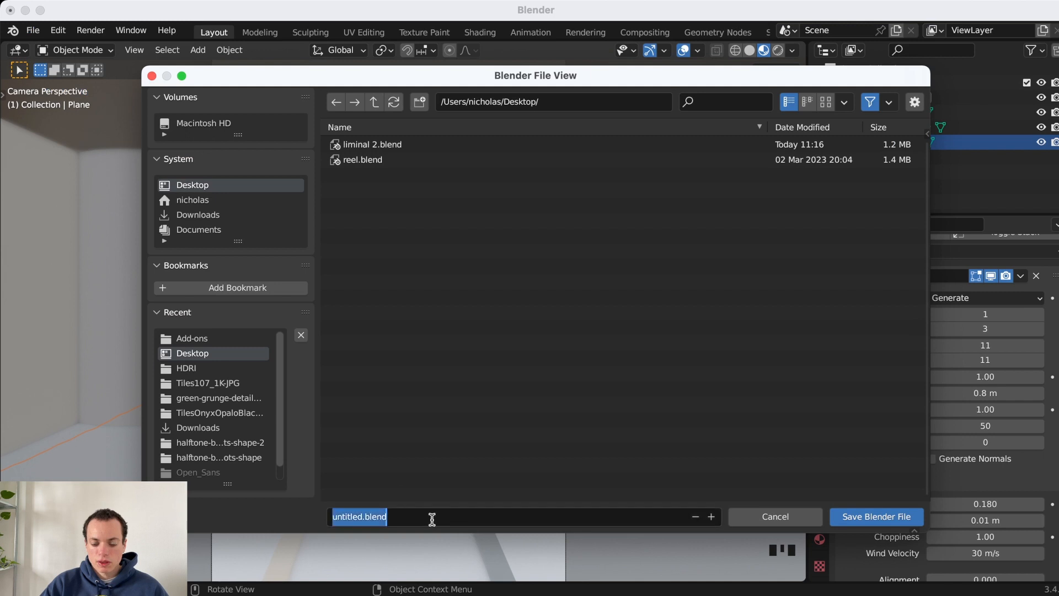
pyautogui.write('p')
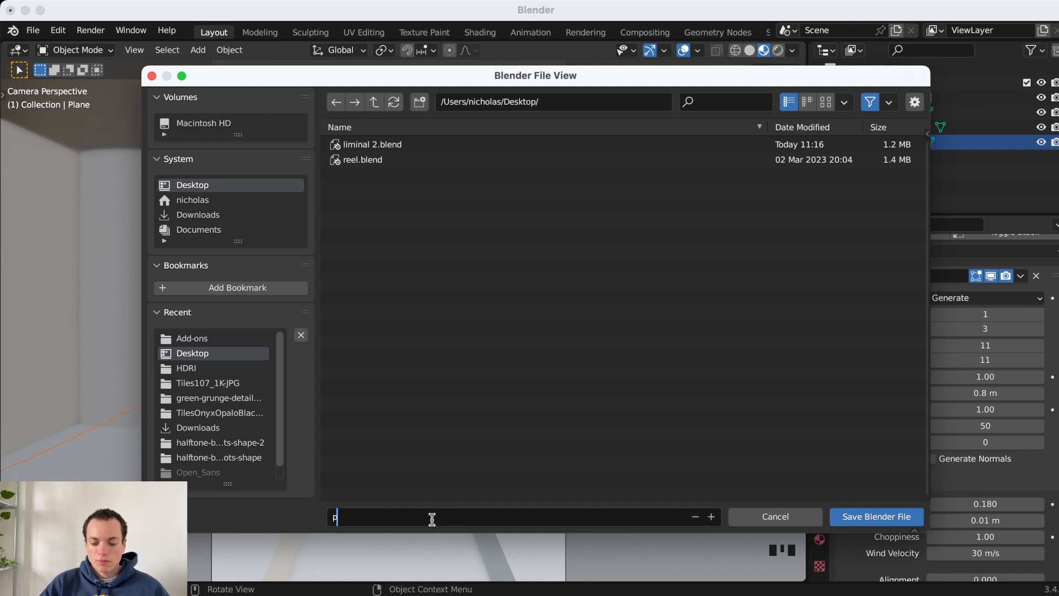
pyautogui.write('oolroom1')
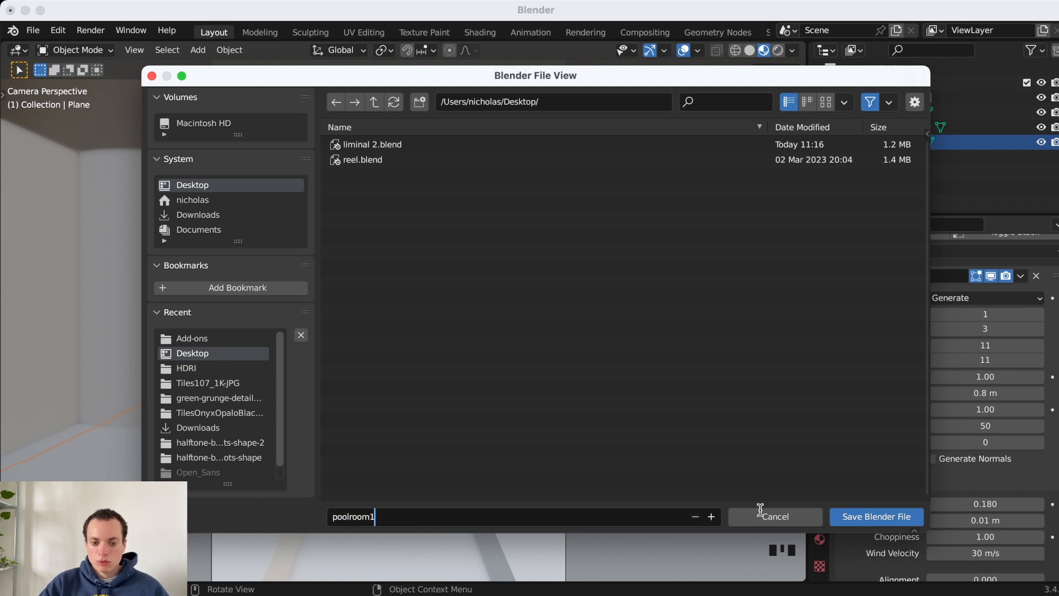
pyautogui.click(902, 514)
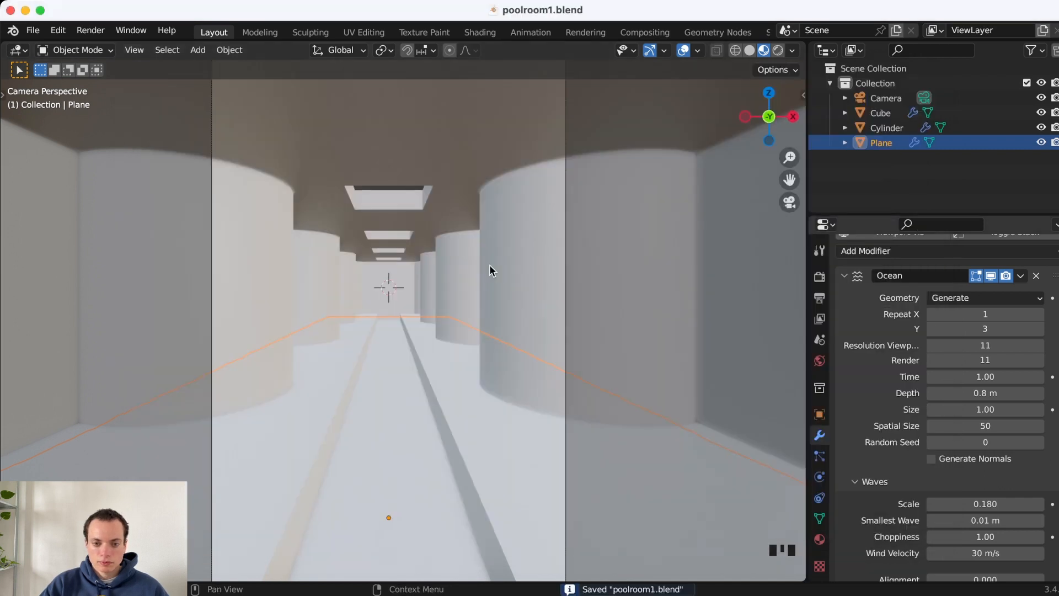
# - Select the wall cylinders and create a new material for them in the Shading workspace
pyautogui.click(631, 467)
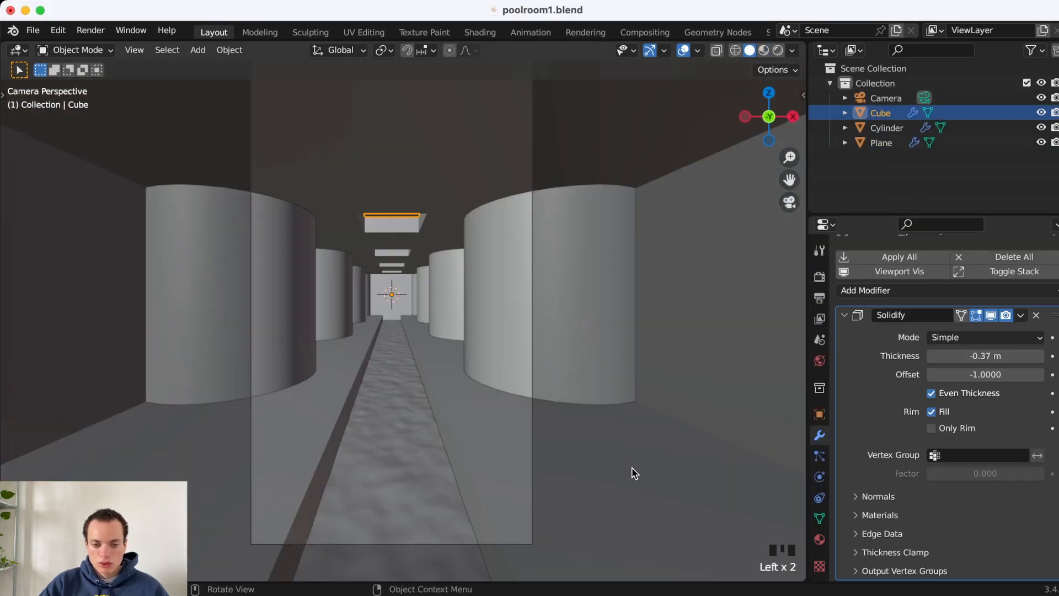
pyautogui.click(585, 343)
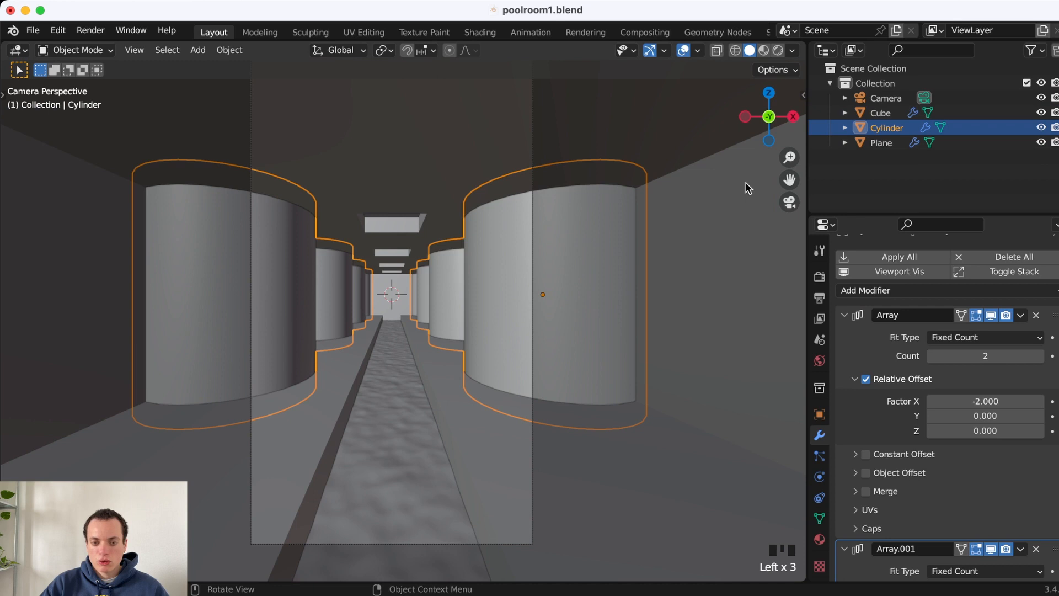
pyautogui.click(479, 32)
pyautogui.press('KP_0')
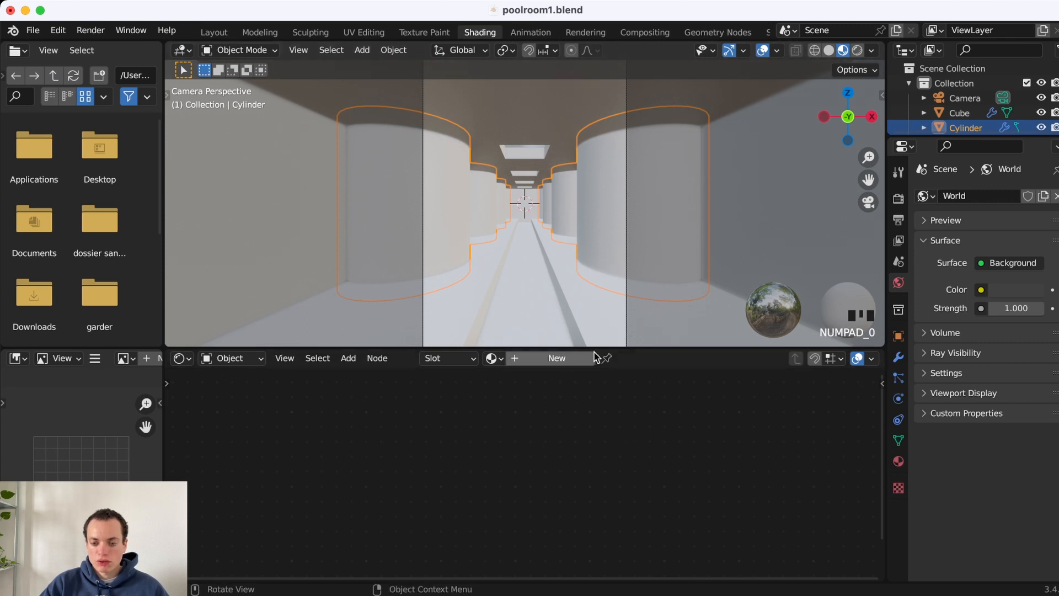
pyautogui.click(558, 358)
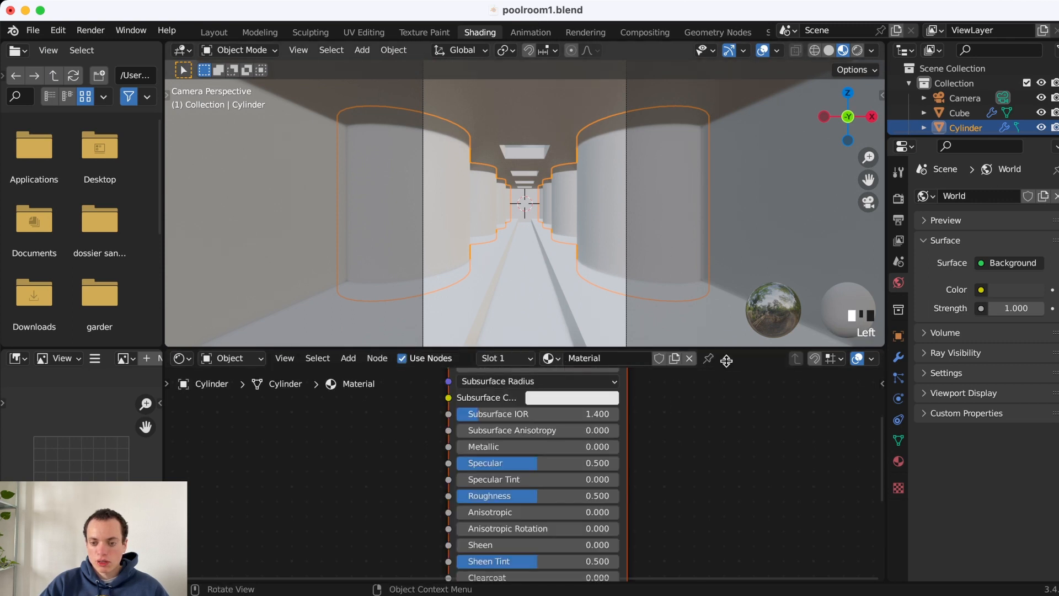
# - Enlarge the node editor area and select the Principled BSDF node of the cylinder's material
pyautogui.moveTo(726, 351); pyautogui.dragTo(726, 134)
pyautogui.click(385, 302)
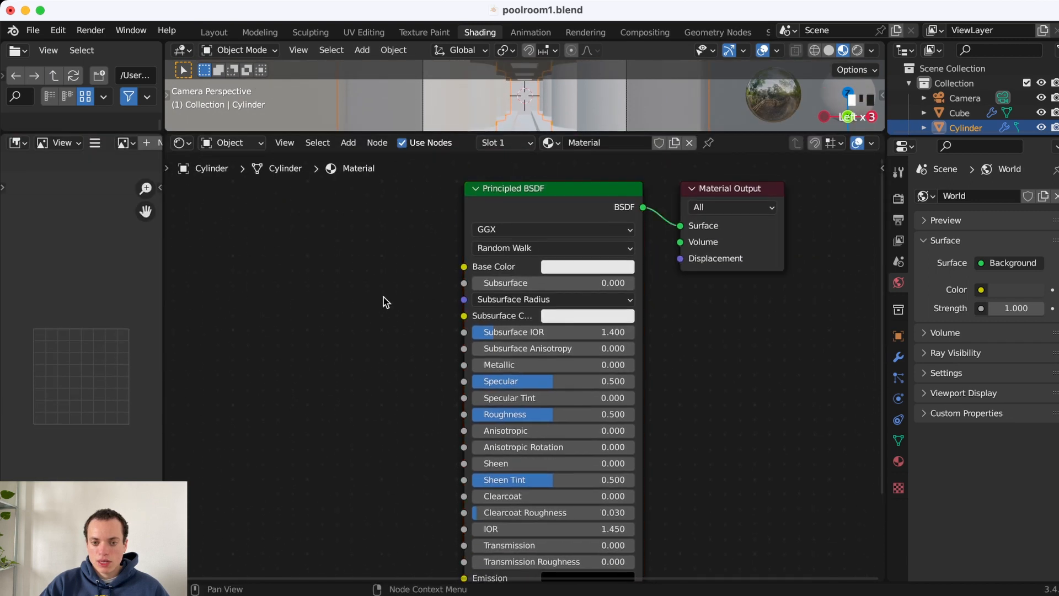
pyautogui.click(526, 192)
pyautogui.moveTo(475, 138); pyautogui.dragTo(474, 174)
pyautogui.scroll(1, 381, 285)
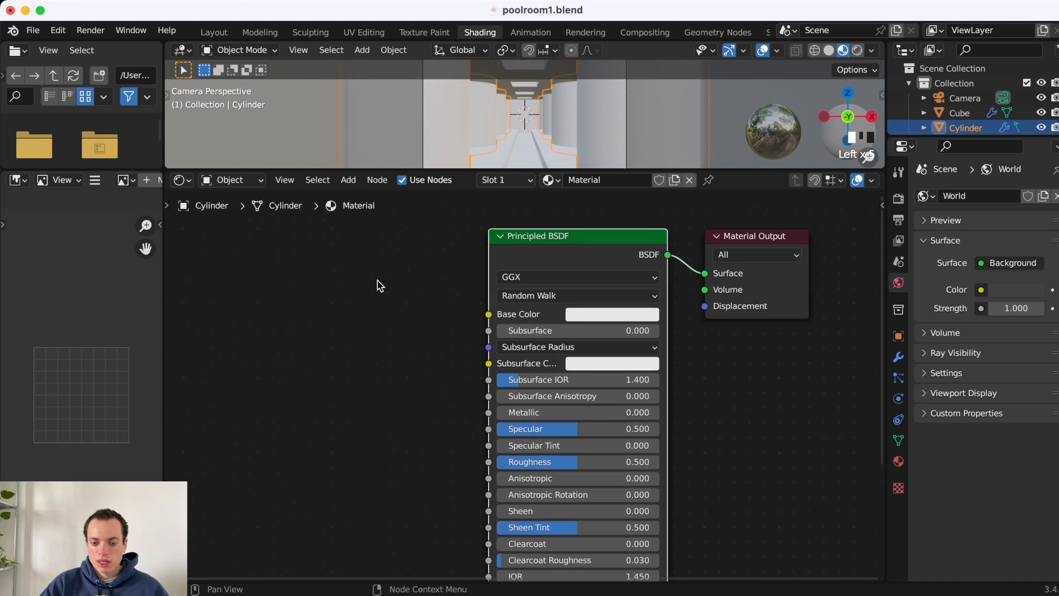
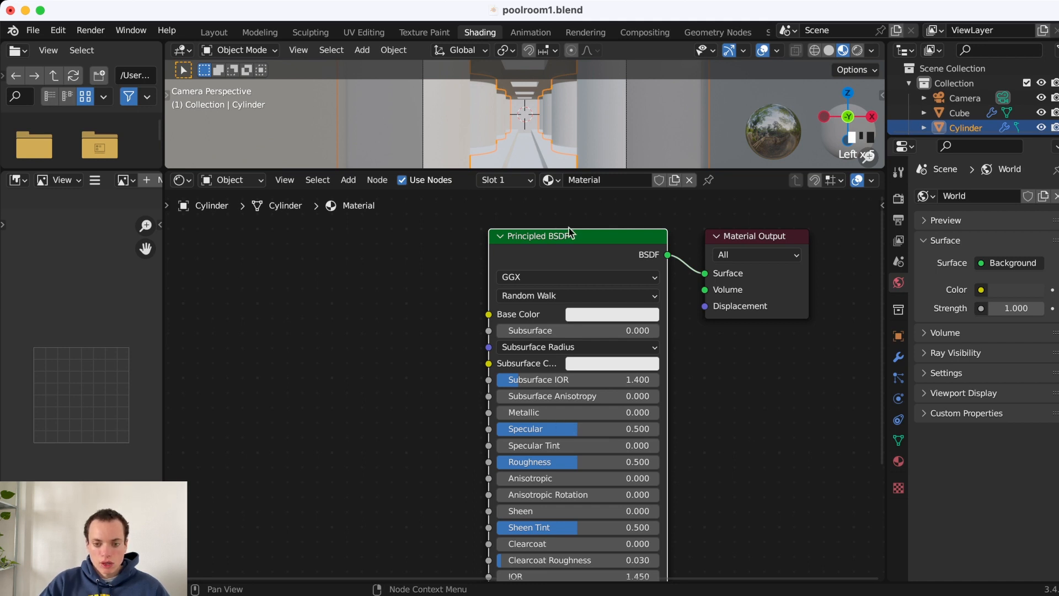
# - Search the add-ons in the preferences for "node" and check whether Node Wrangler is enabled
pyautogui.click(58, 30)
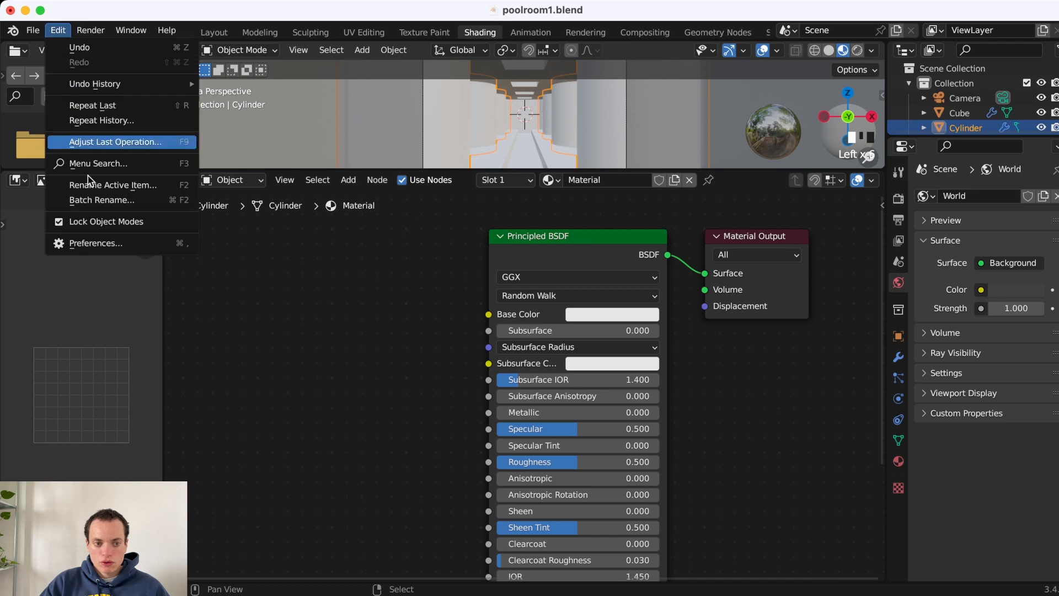
pyautogui.click(95, 242)
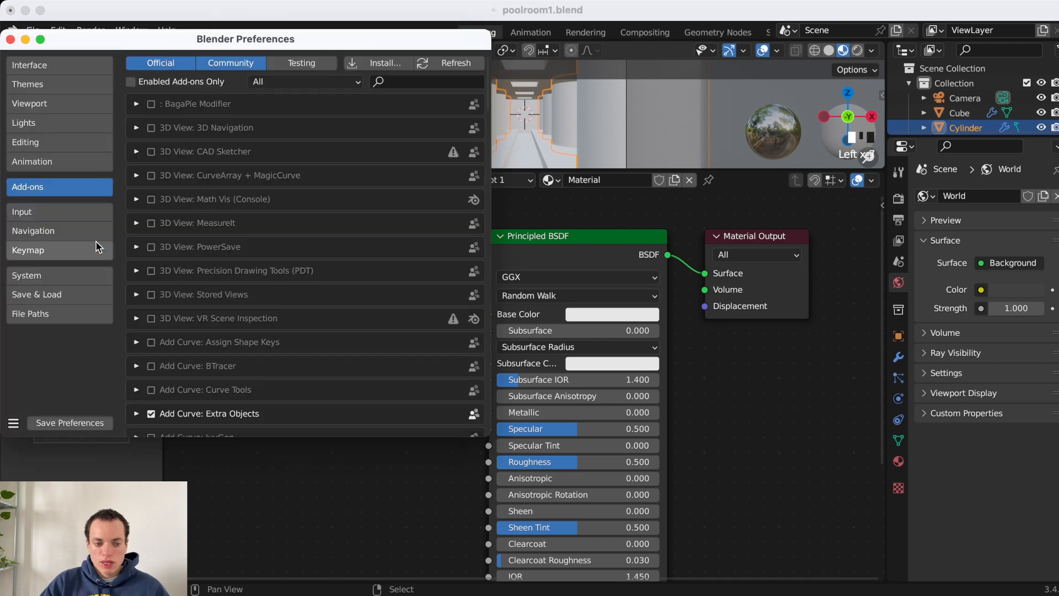
pyautogui.click(407, 81)
pyautogui.write('node')
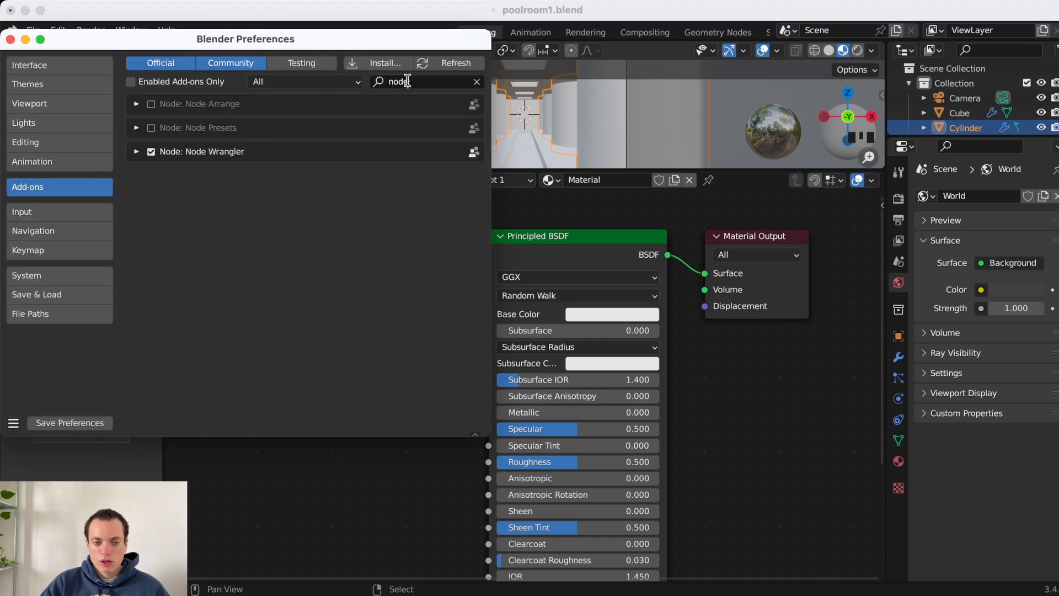
pyautogui.click(137, 152)
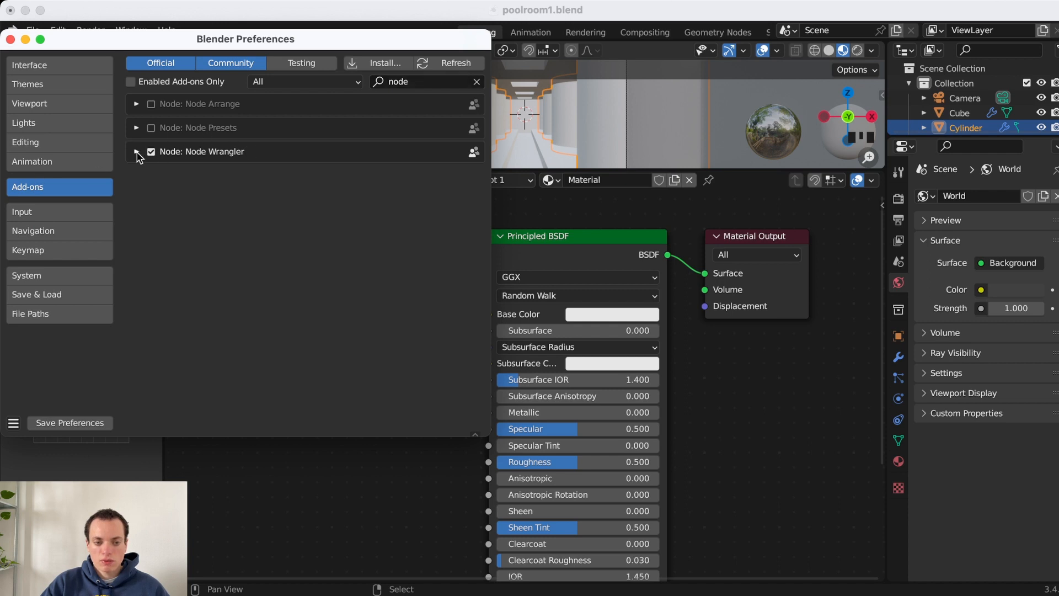
pyautogui.click(137, 152)
pyautogui.click(136, 152)
pyautogui.click(10, 39)
# - Add a Principled Texture Setup to the Principled BSDF node from all files in the Tiles107_1K-JPG folder except the displacement map
pyautogui.click(573, 241)
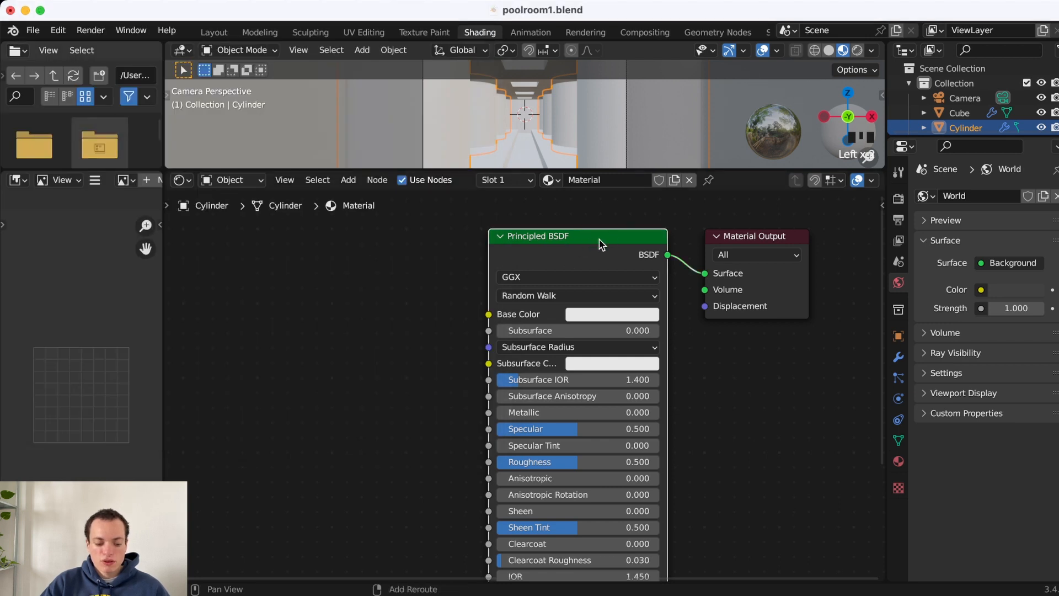
pyautogui.hotkey('ctrl', 'shift', 't')
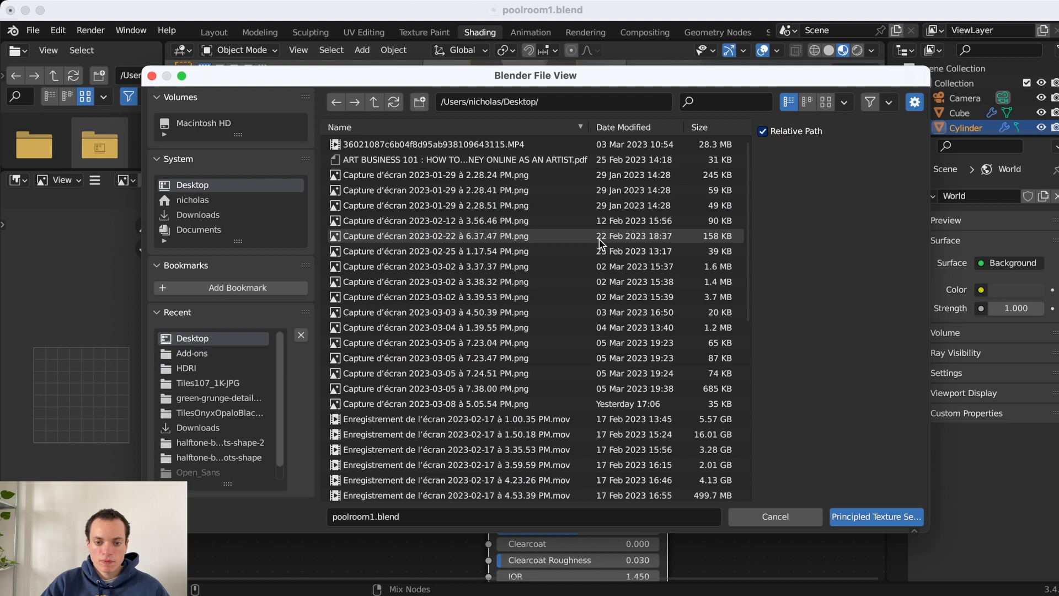
pyautogui.click(194, 385)
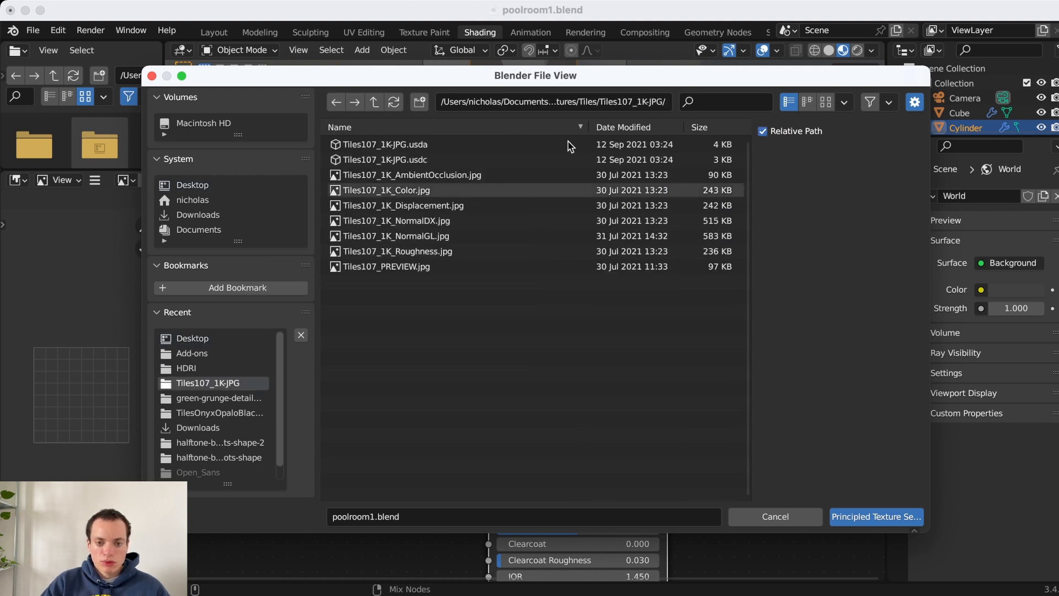
pyautogui.click(826, 101)
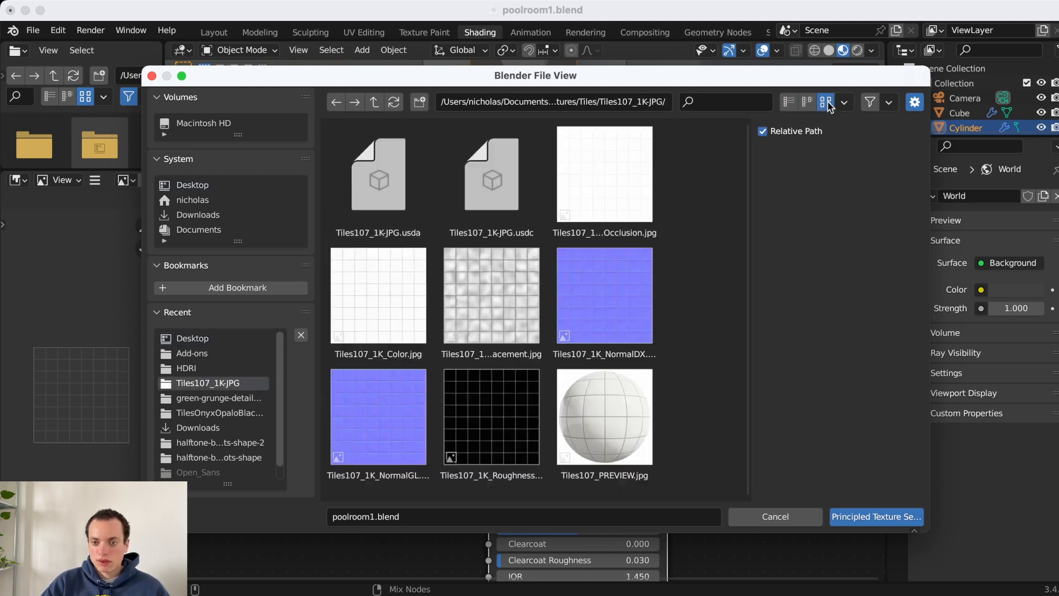
pyautogui.click(611, 449)
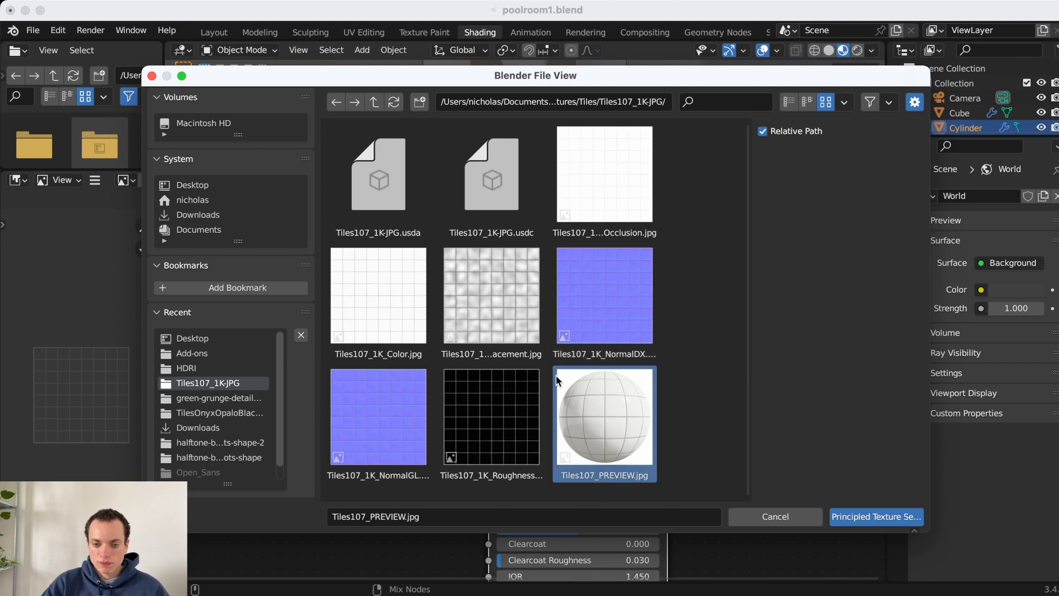
pyautogui.click(495, 291)
pyautogui.click(486, 214)
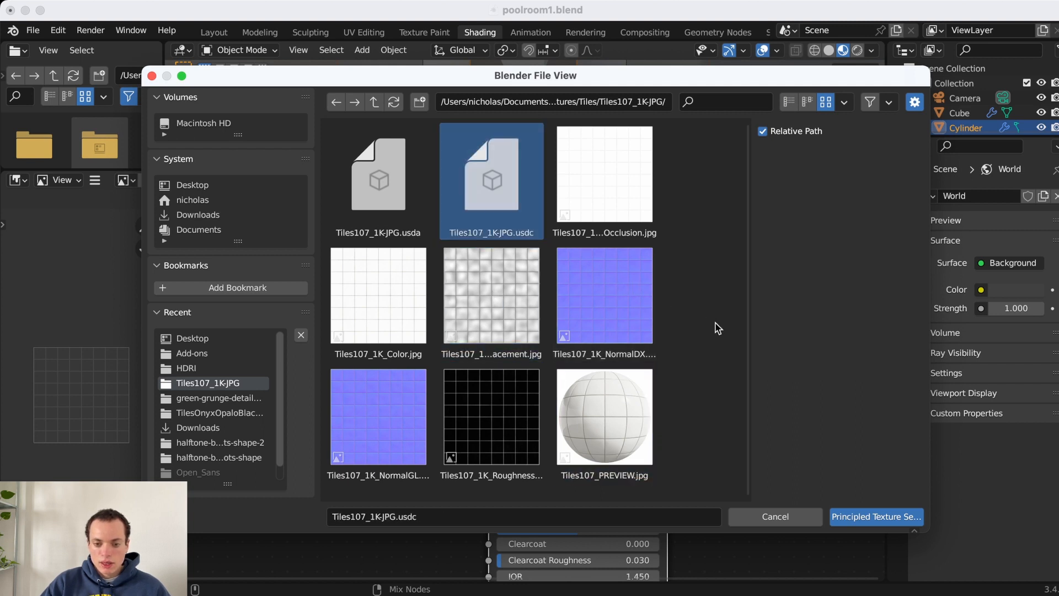
pyautogui.press('a')
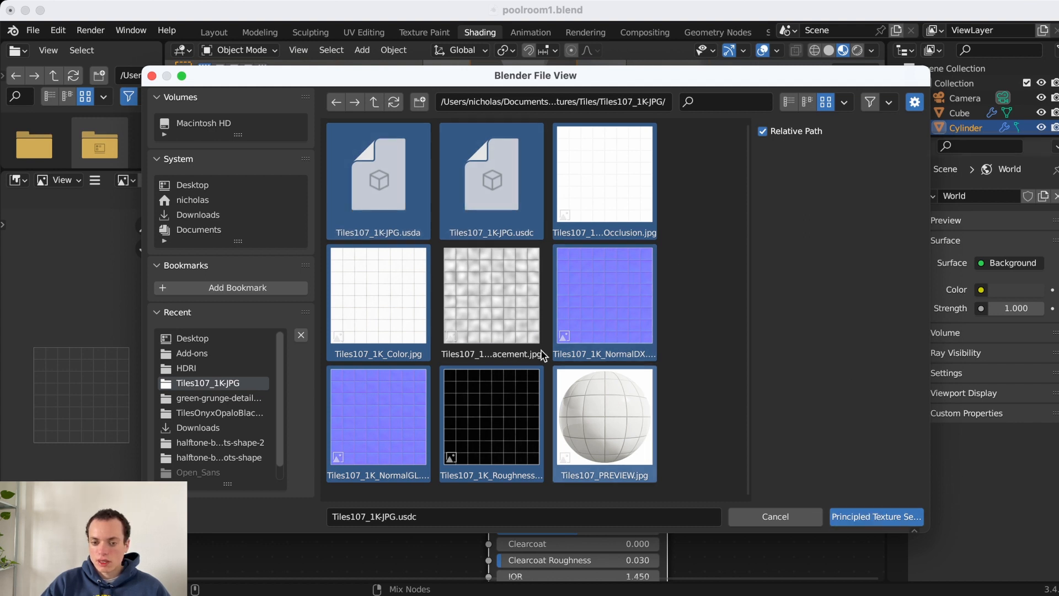
pyautogui.click(879, 517)
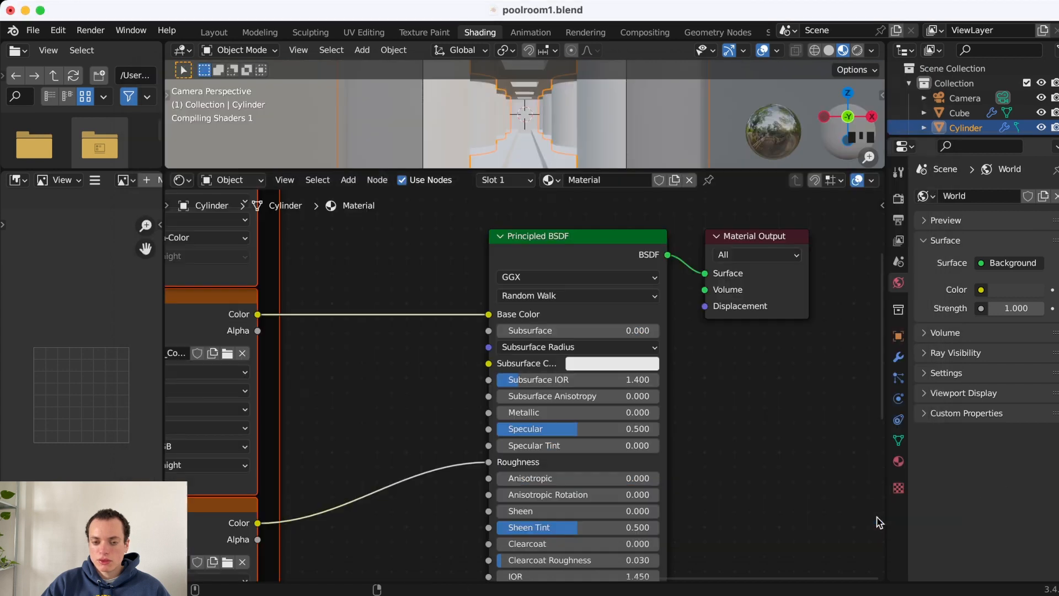
# - Enlarge the 3D viewport and examine the tile texture on the cylinder columns through the camera
pyautogui.hscroll(-10, 406, 379)
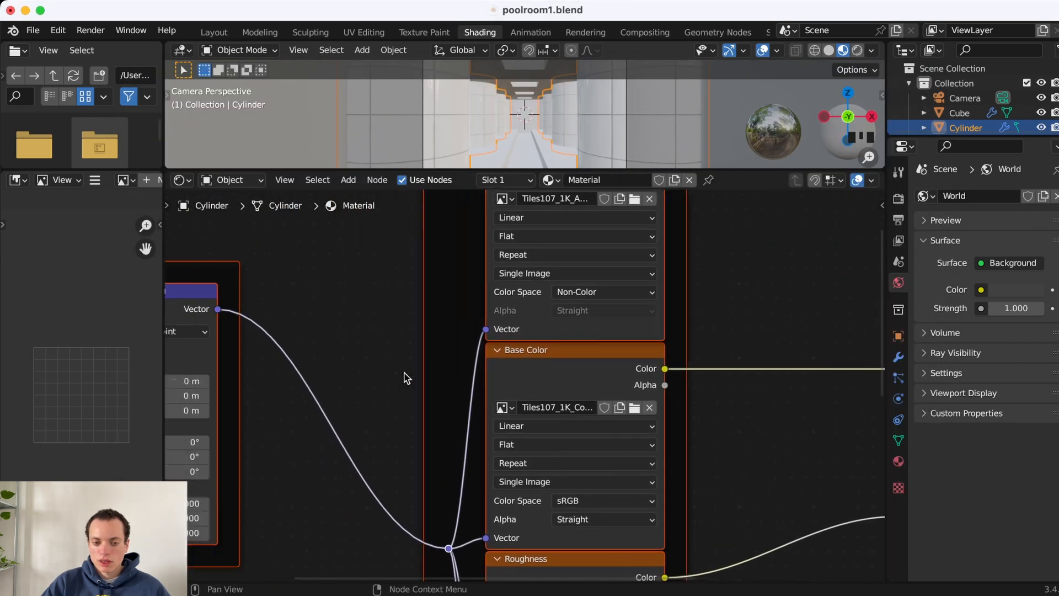
pyautogui.moveTo(570, 169); pyautogui.dragTo(570, 487)
pyautogui.scroll(1, 615, 325)
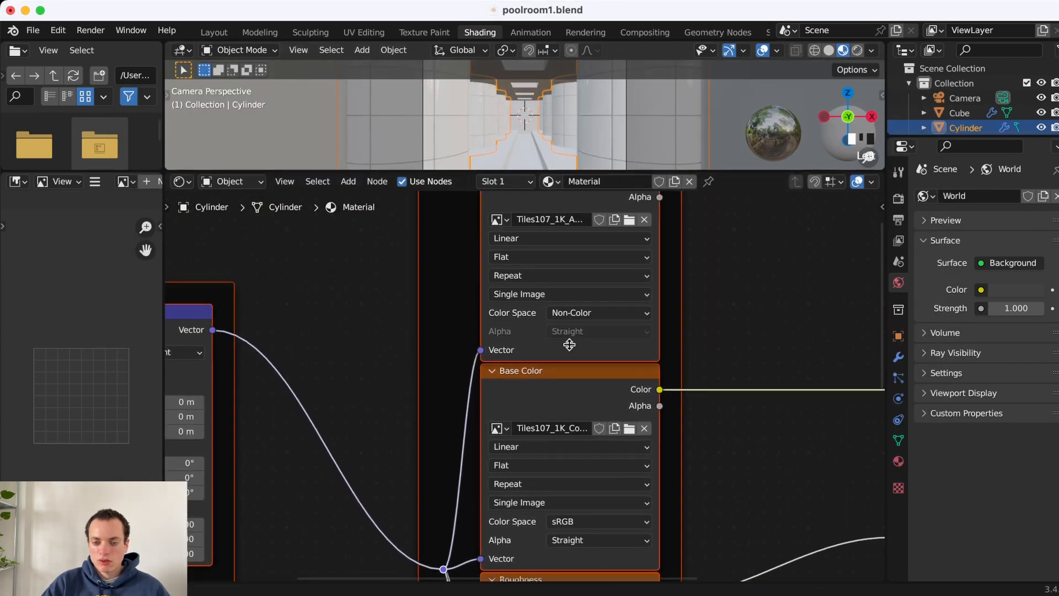
pyautogui.keyDown('super'); pyautogui.scroll(6, 616, 327); pyautogui.keyUp('super')
pyautogui.keyDown('super'); pyautogui.scroll(-3, 615, 326); pyautogui.keyUp('super')
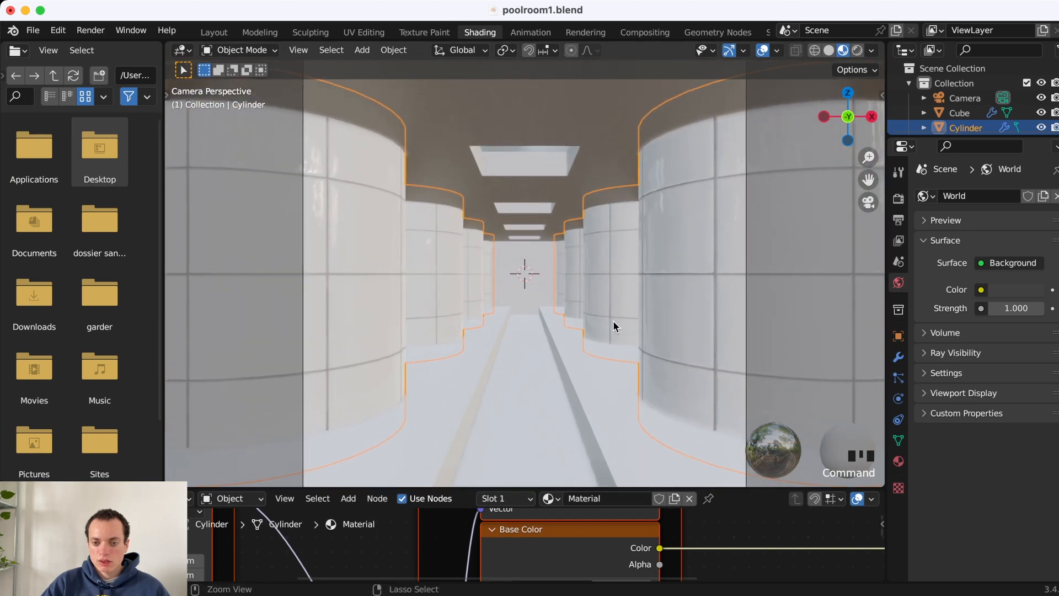
pyautogui.keyDown('shift'); pyautogui.hscroll(4, 615, 326); pyautogui.keyUp('shift')
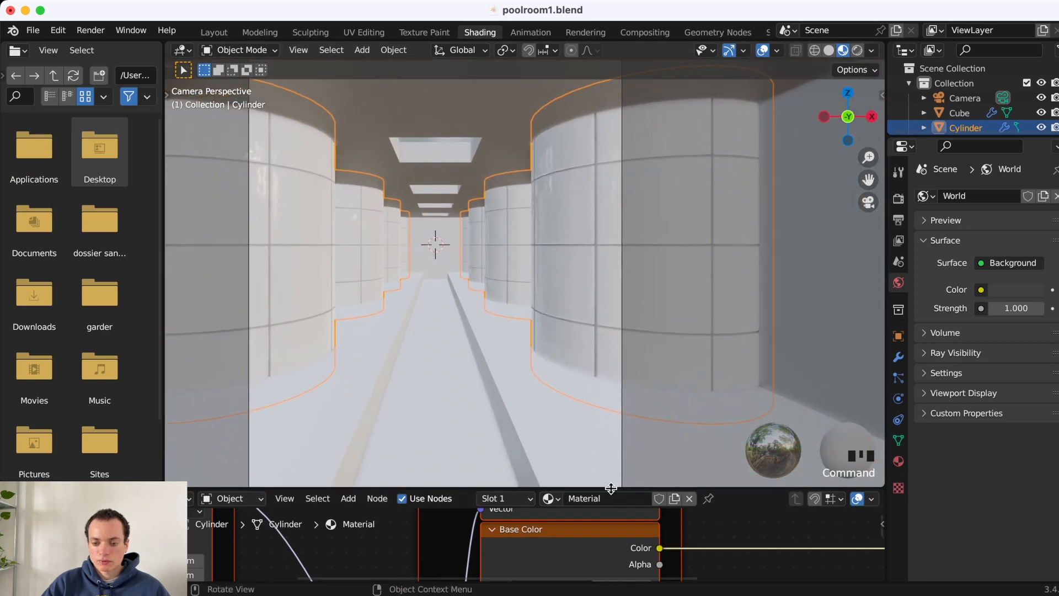
# - Give the node editor more room and set the Mapping node's X, Y and Z scale to 10
pyautogui.moveTo(613, 487); pyautogui.dragTo(613, 318)
pyautogui.hscroll(-10, 312, 478)
pyautogui.scroll(-5, 312, 478)
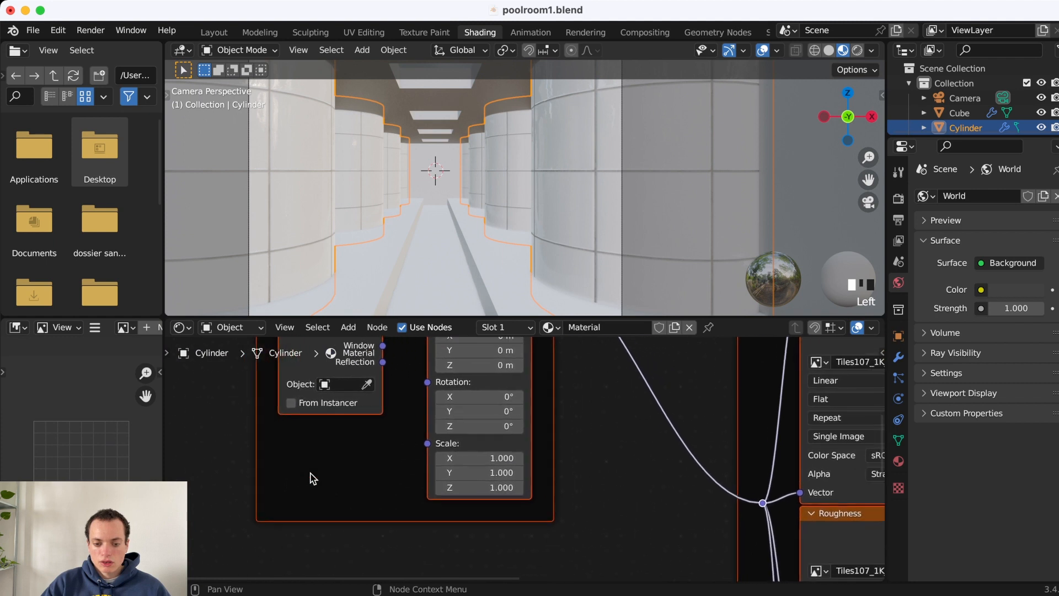
pyautogui.scroll(2, 473, 483)
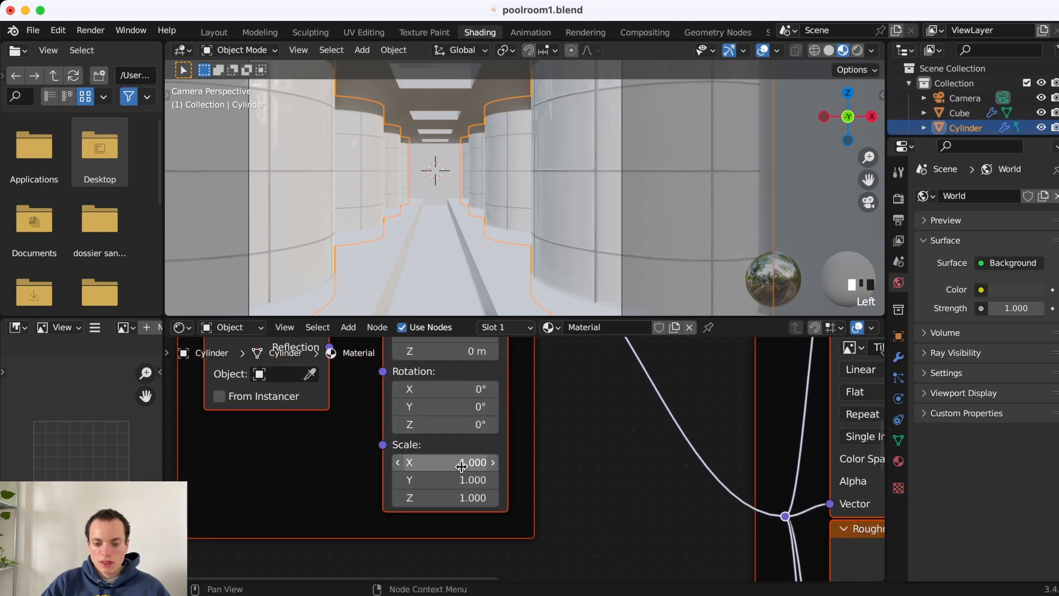
pyautogui.moveTo(463, 463); pyautogui.dragTo(463, 497)
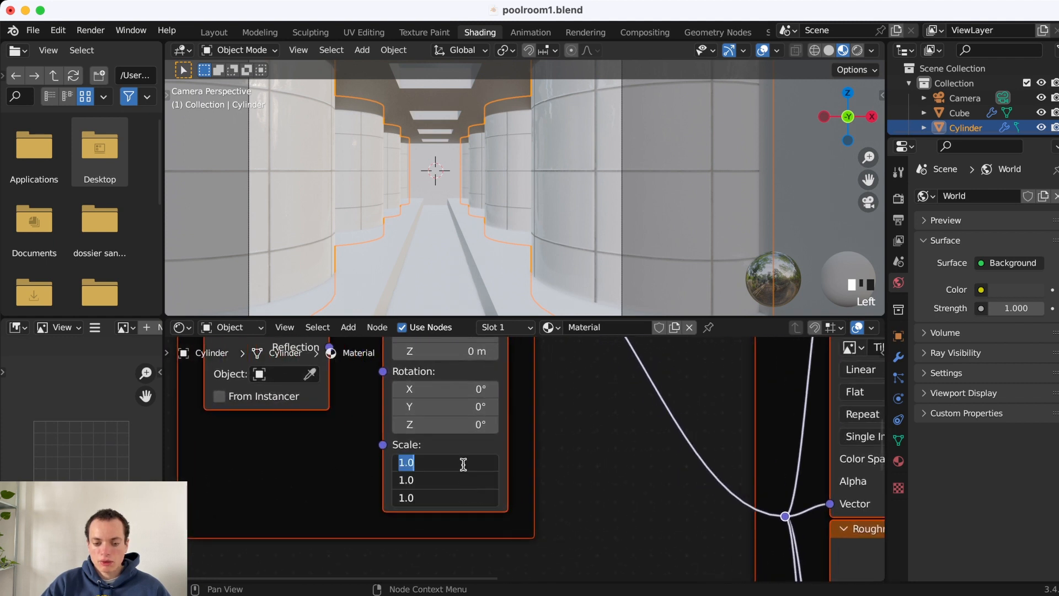
pyautogui.write('10')
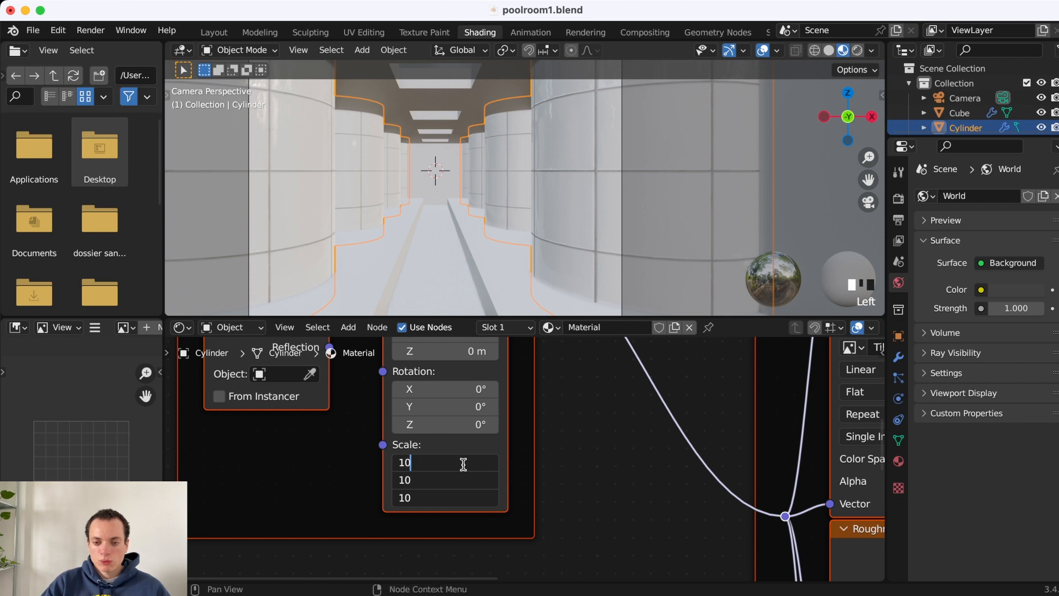
pyautogui.press('Return')
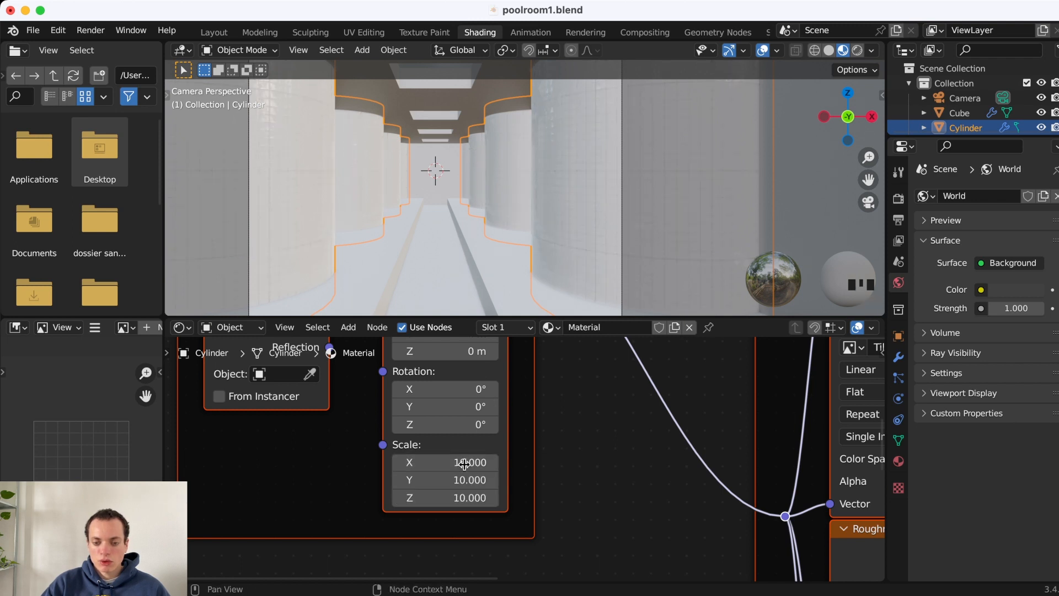
# - Set the Mapping node's X, Y and Z scale to 8 and inspect the tiles on the columns
pyautogui.moveTo(458, 463); pyautogui.dragTo(459, 497)
pyautogui.write('8')
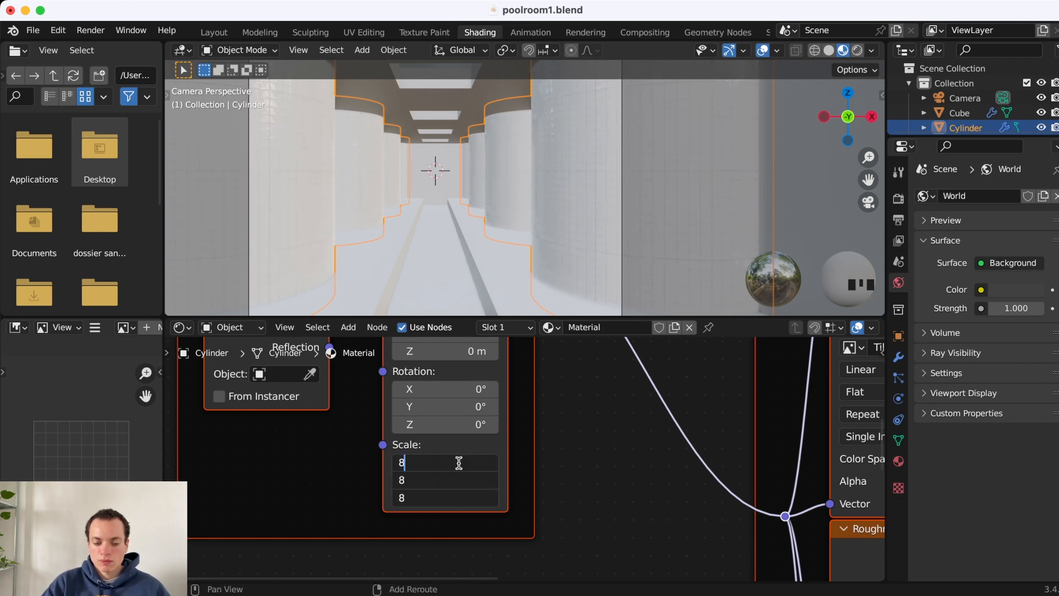
pyautogui.press('Return')
pyautogui.keyDown('super'); pyautogui.scroll(10, 594, 191); pyautogui.keyUp('super')
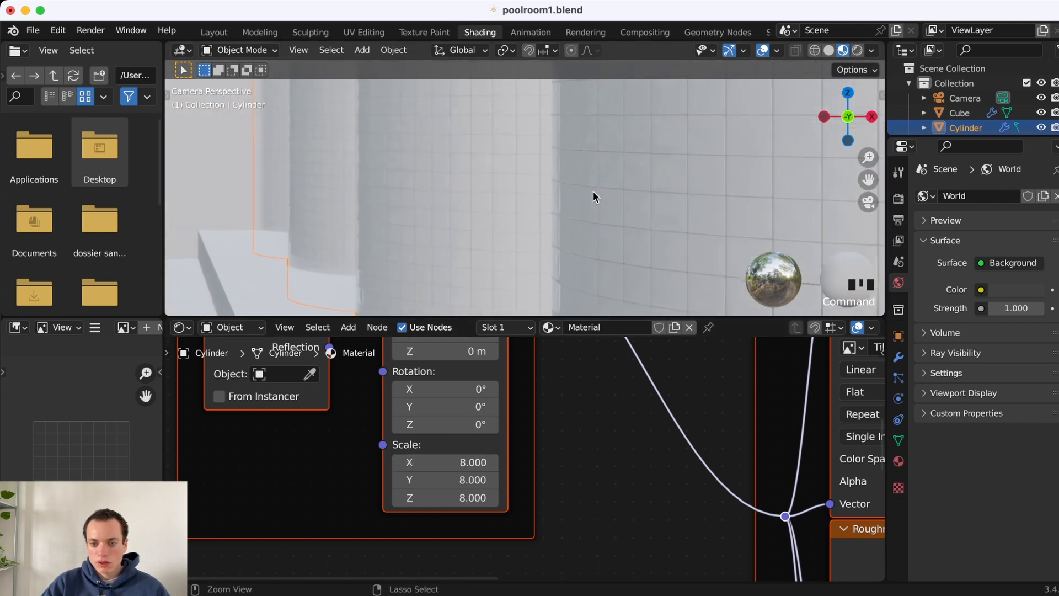
pyautogui.keyDown('super'); pyautogui.scroll(-10, 594, 191); pyautogui.keyUp('super')
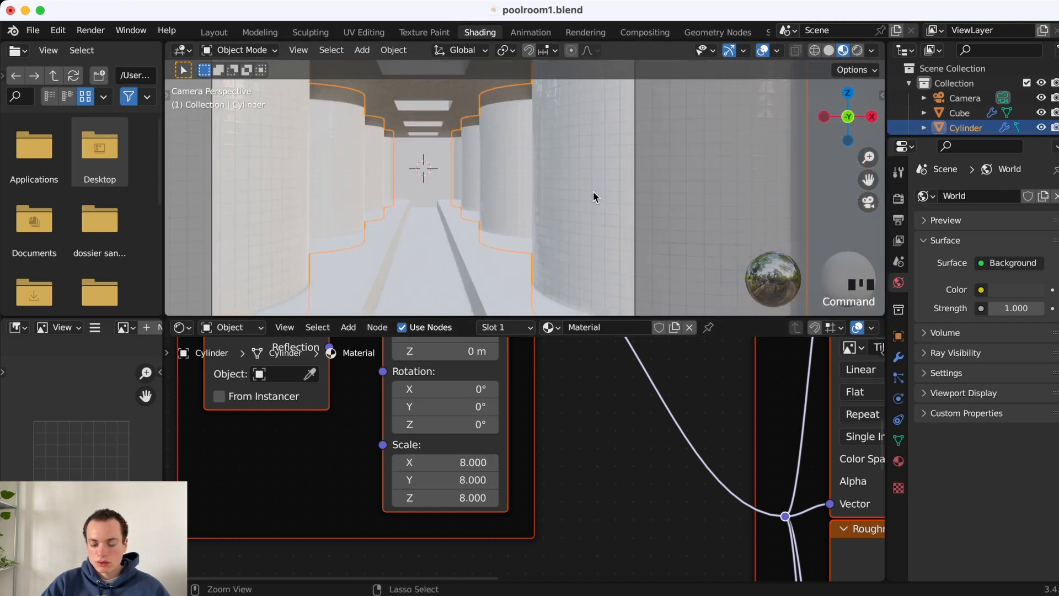
pyautogui.keyDown('super'); pyautogui.scroll(-5, 594, 191); pyautogui.keyUp('super')
pyautogui.keyDown('super'); pyautogui.scroll(5, 593, 191); pyautogui.keyUp('super')
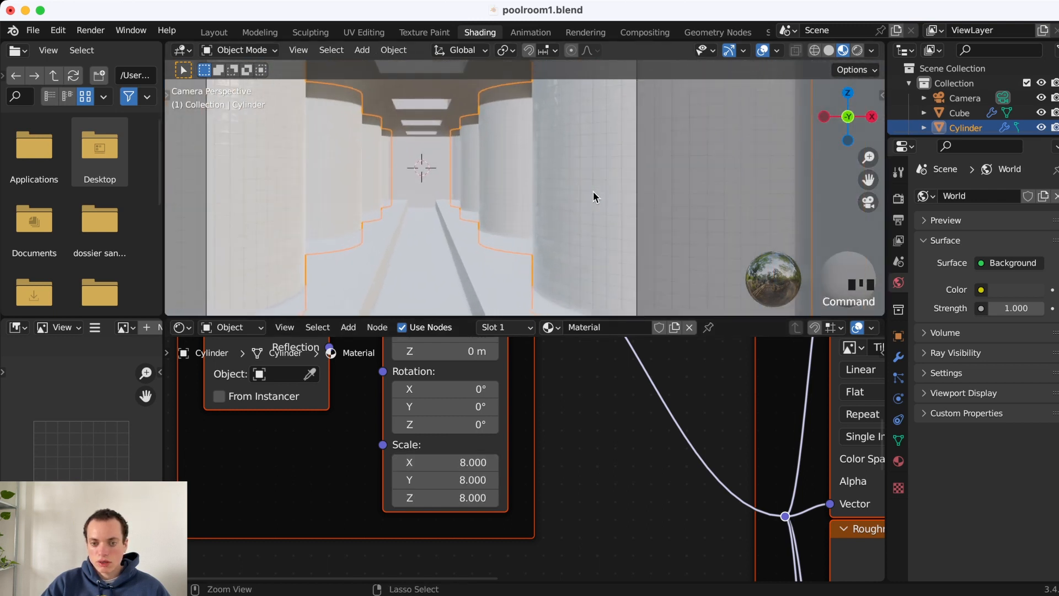
# - Set the Mapping node's X, Y and Z scale to 6 and inspect the tiles on the columns
pyautogui.moveTo(473, 462); pyautogui.dragTo(473, 498)
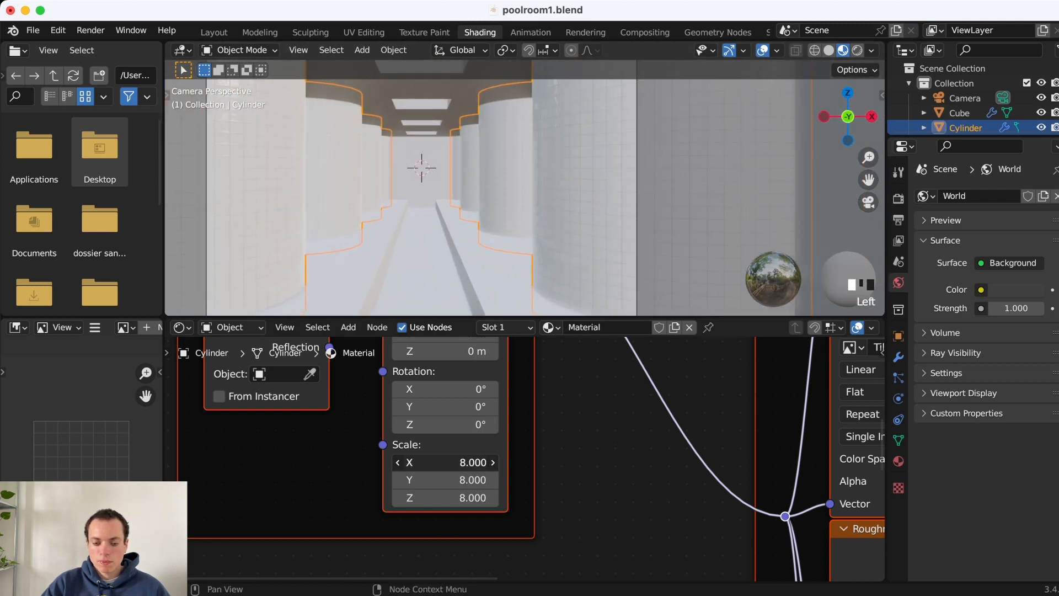
pyautogui.write('6')
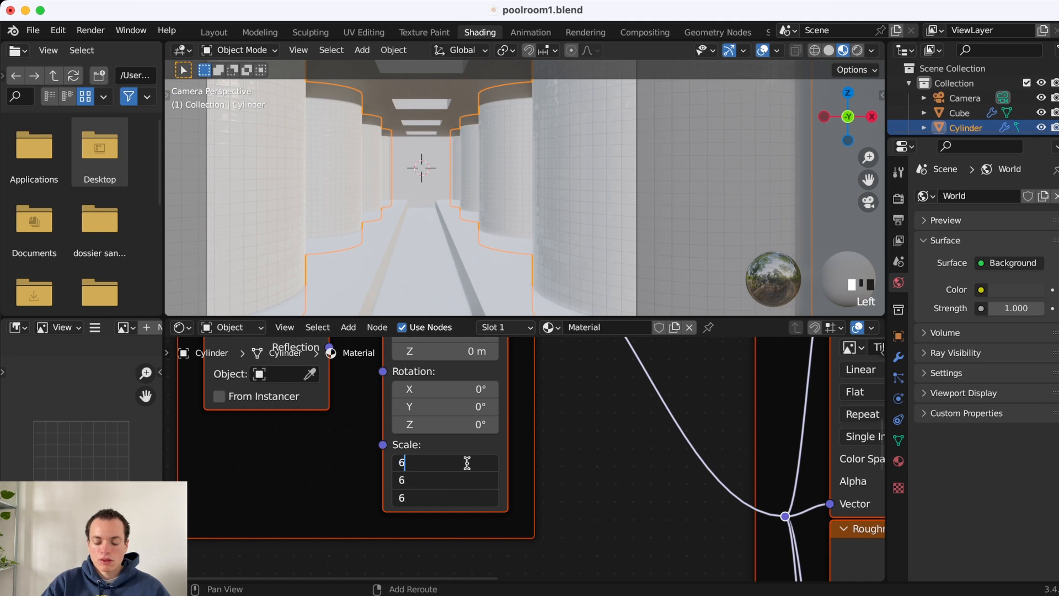
pyautogui.press('Return')
pyautogui.keyDown('super'); pyautogui.scroll(-5, 491, 255); pyautogui.keyUp('super')
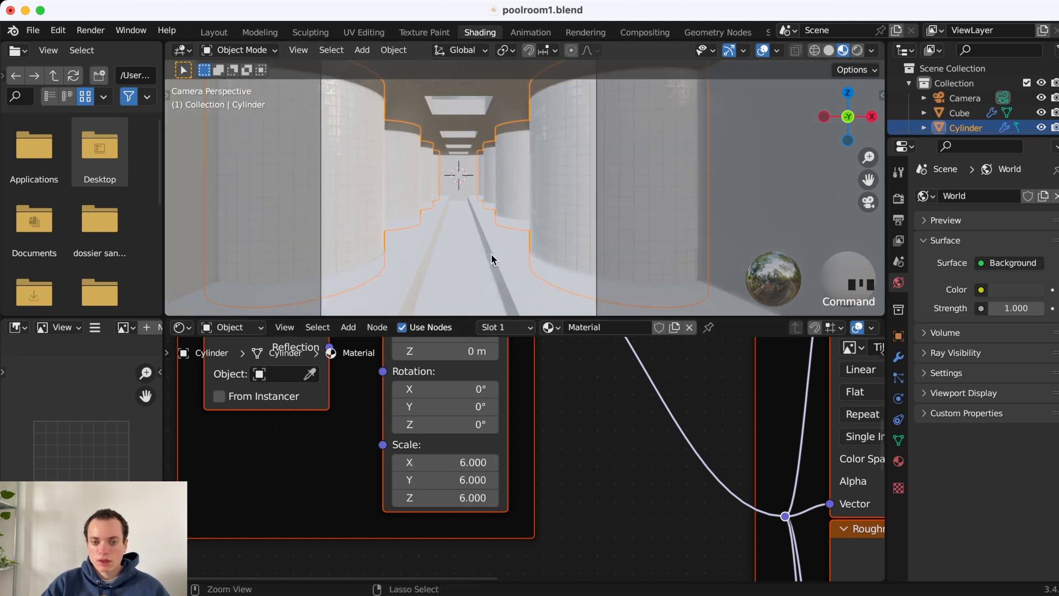
pyautogui.keyDown('super'); pyautogui.scroll(6, 492, 254); pyautogui.keyUp('super')
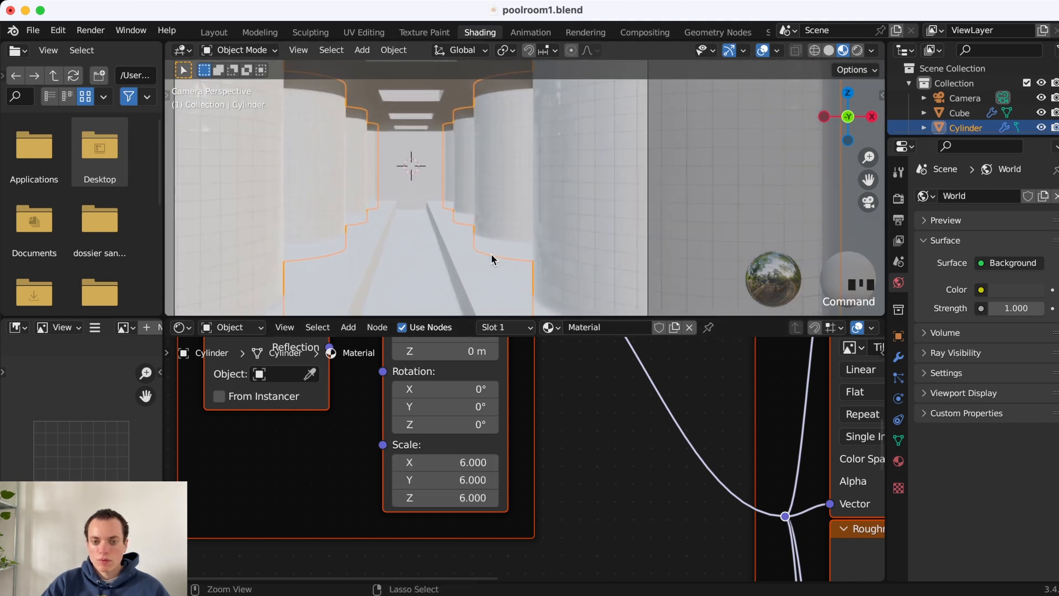
pyautogui.keyDown('super'); pyautogui.scroll(-2, 491, 253); pyautogui.keyUp('super')
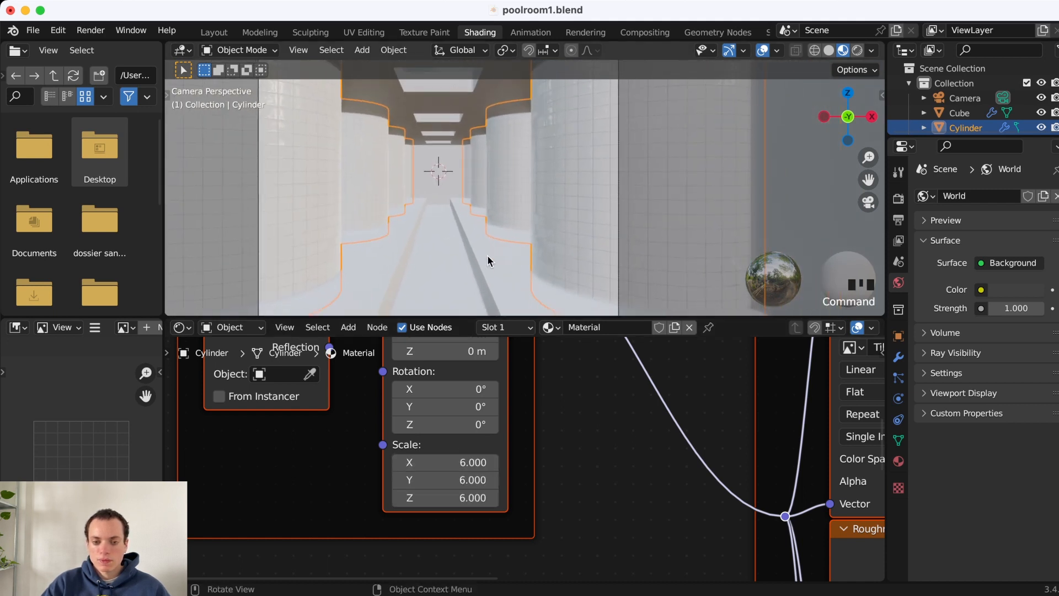
# - Assign the columns' existing tile material, Material, to the corridor cube and look over its floor and walls
pyautogui.click(491, 274)
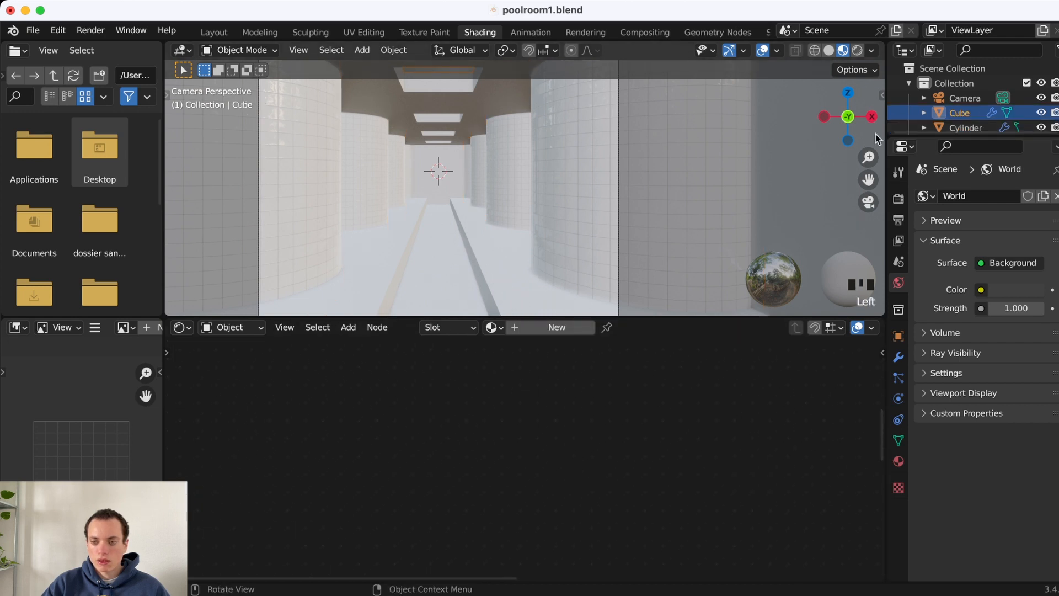
pyautogui.click(494, 328)
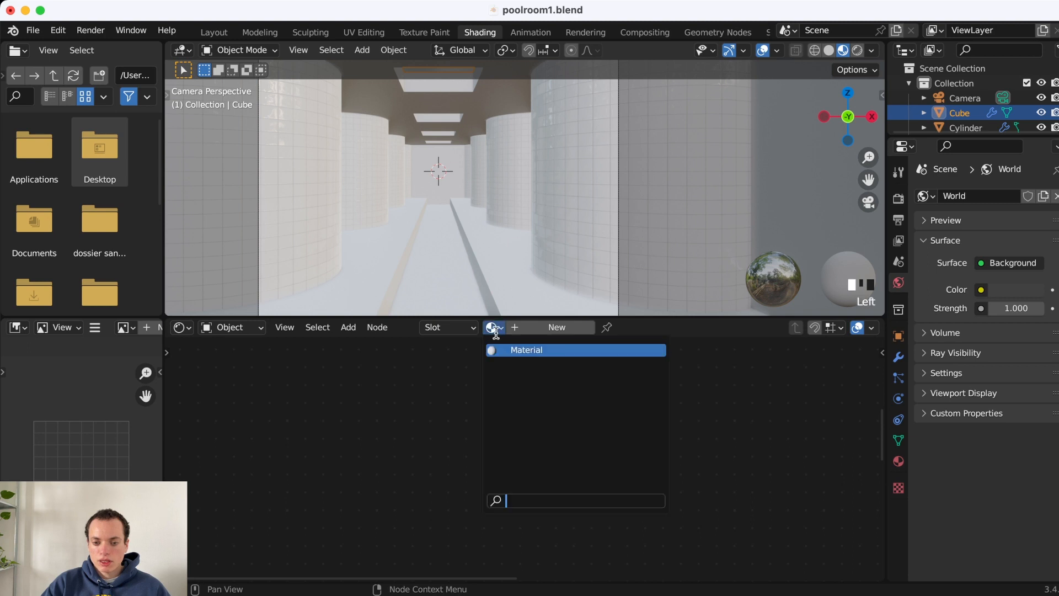
pyautogui.click(537, 351)
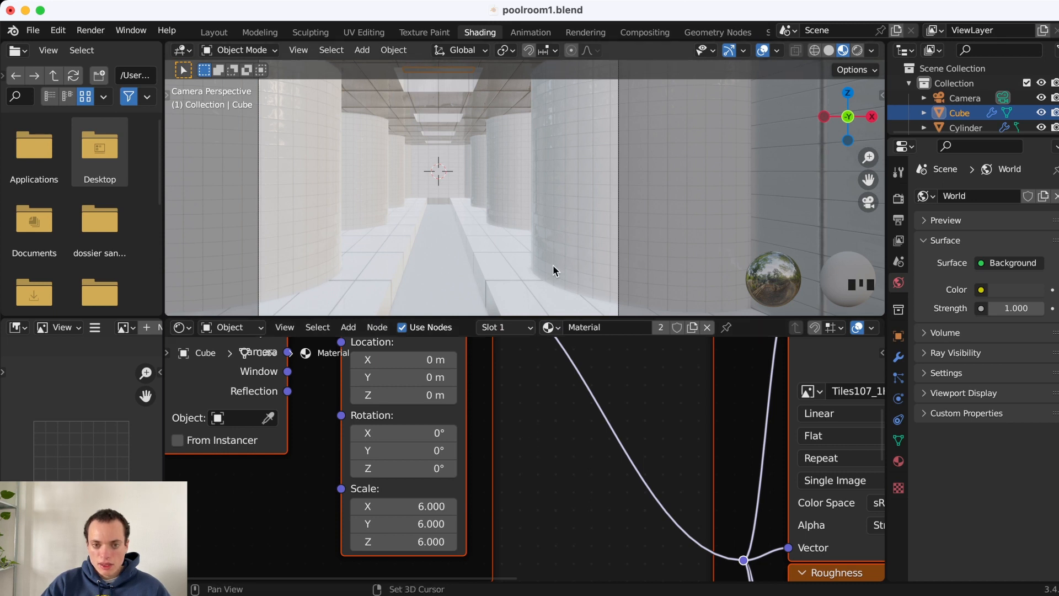
pyautogui.keyDown('shift'); pyautogui.scroll(3, 553, 264); pyautogui.keyUp('shift')
pyautogui.keyDown('shift'); pyautogui.scroll(-4, 552, 265); pyautogui.keyUp('shift')
pyautogui.keyDown('shift'); pyautogui.hscroll(-2, 553, 265); pyautogui.keyUp('shift')
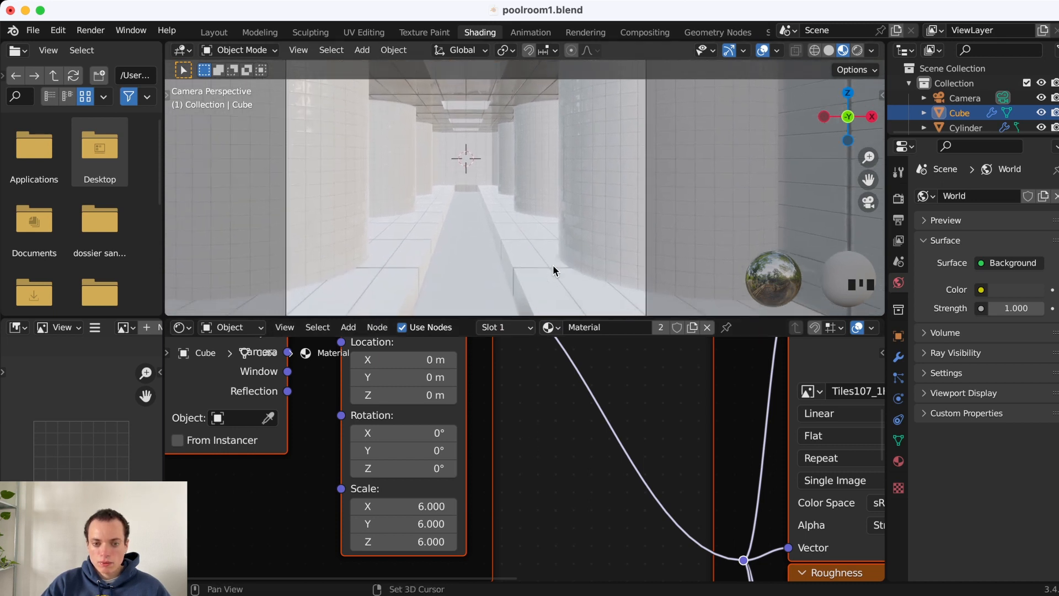
pyautogui.keyDown('shift'); pyautogui.scroll(-2, 553, 265); pyautogui.keyUp('shift')
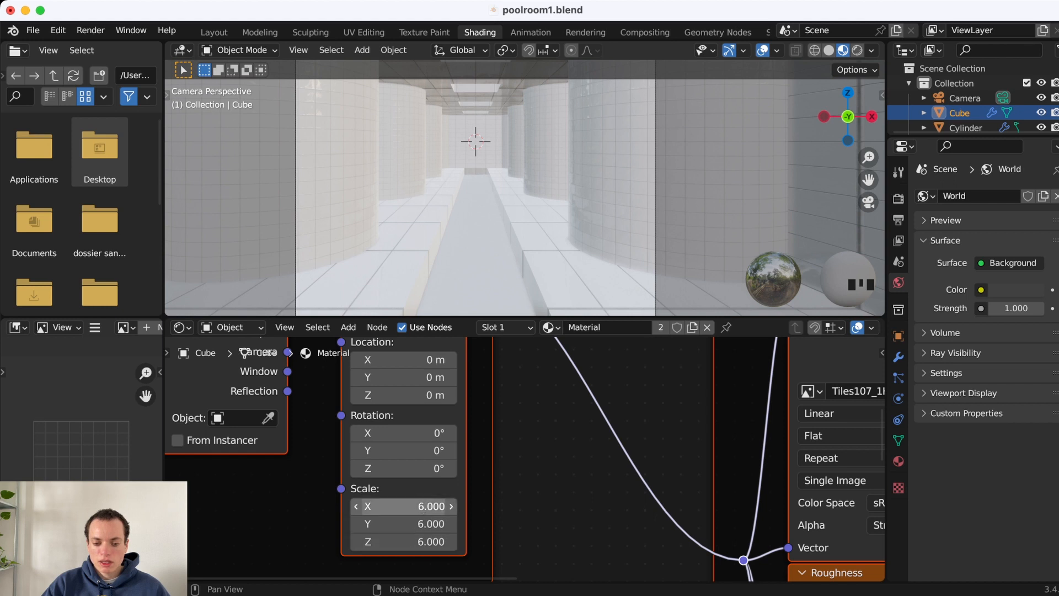
# - Try an X, Y and Z scale of 10 in the shared material's Mapping node, and undo it
pyautogui.moveTo(425, 506); pyautogui.dragTo(424, 540)
pyautogui.write('10')
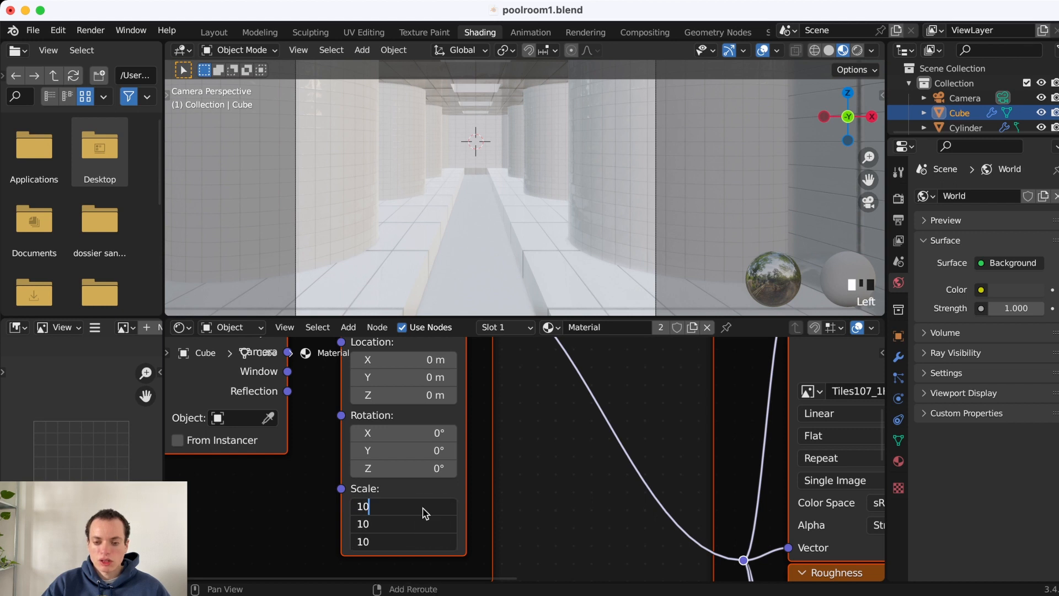
pyautogui.press('Return')
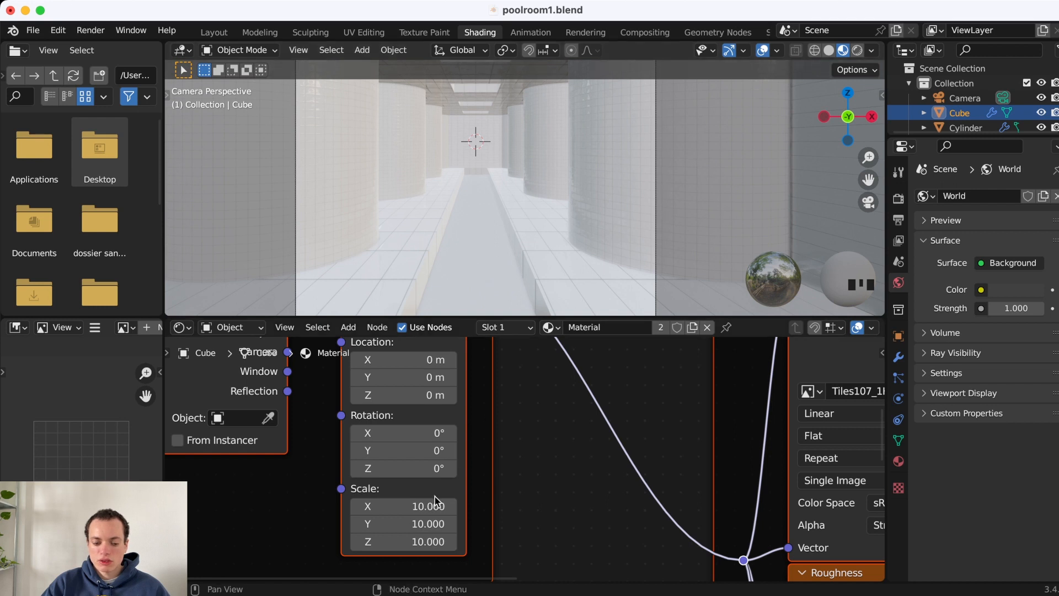
pyautogui.press('super+z')
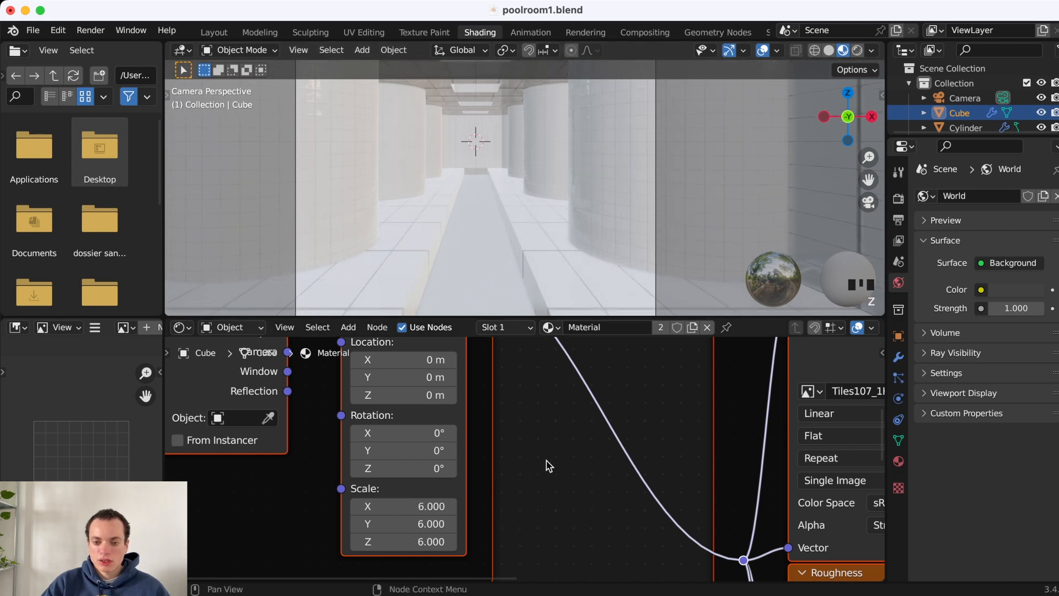
# - Make the corridor's material a single-user copy so that it is independent of the columns' material
pyautogui.click(551, 328)
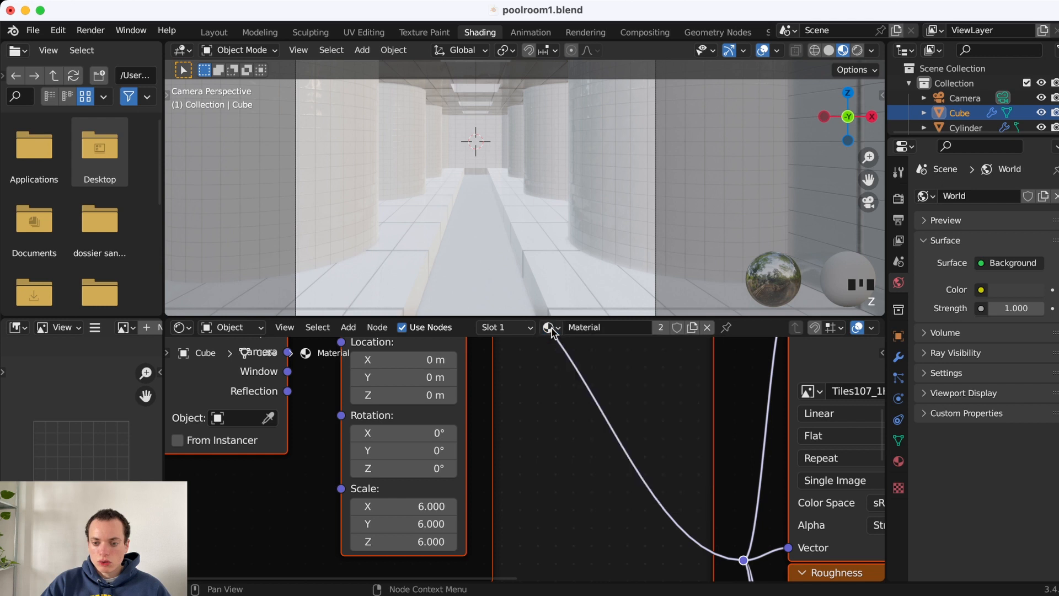
pyautogui.click(661, 329)
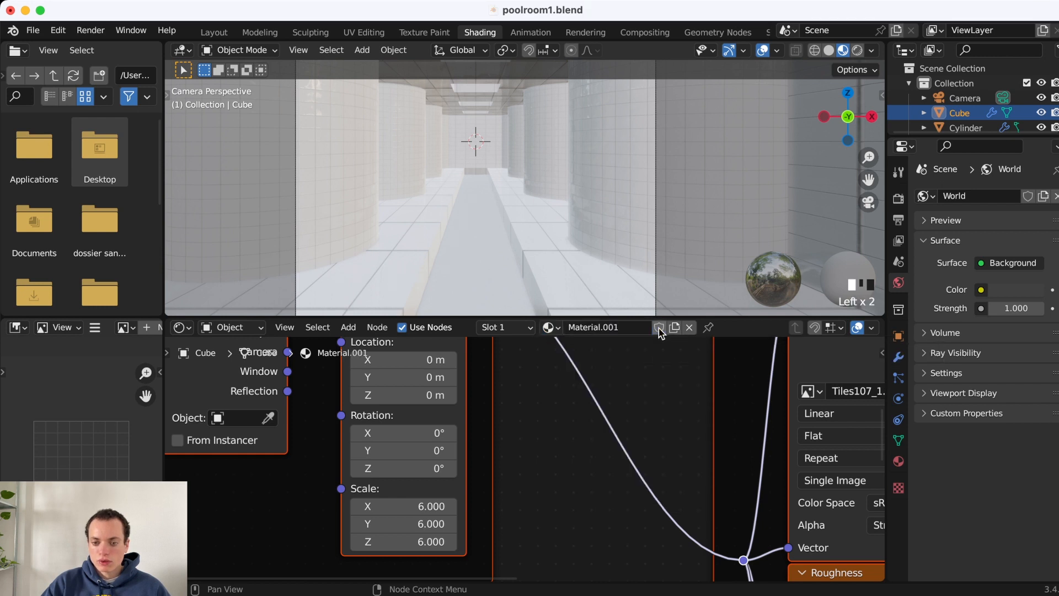
pyautogui.click(614, 191)
pyautogui.click(559, 283)
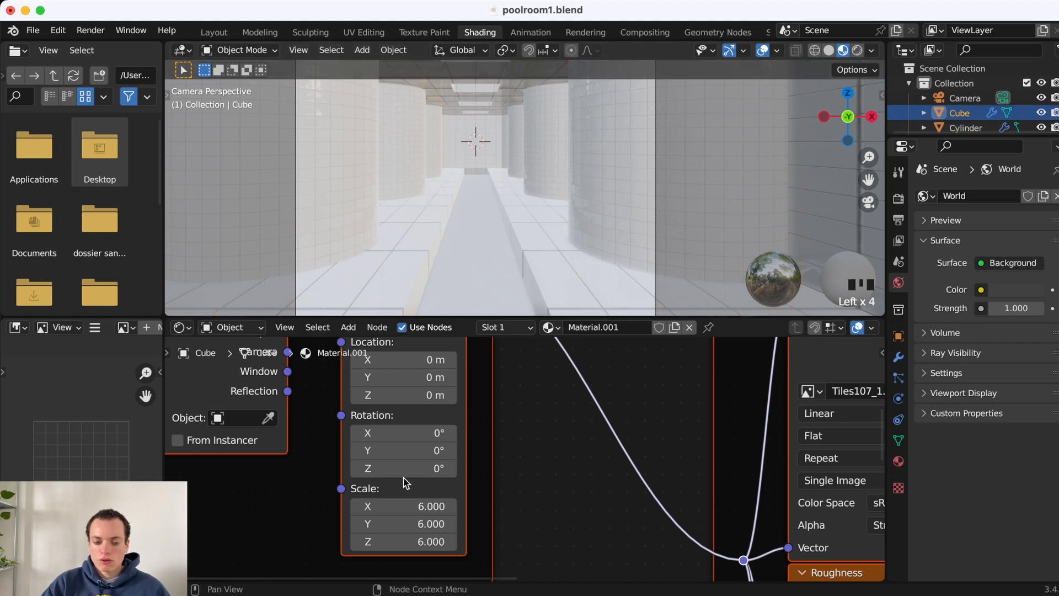
# - Set the corridor material's Mapping scale to 10 on X, Y and Z and inspect the tiles inside and outside the corridor
pyautogui.moveTo(420, 506)
pyautogui.mouseDown()
pyautogui.moveTo(419, 541)
pyautogui.moveTo(419, 504)
pyautogui.mouseUp()
pyautogui.write('10')
pyautogui.click(418, 504)
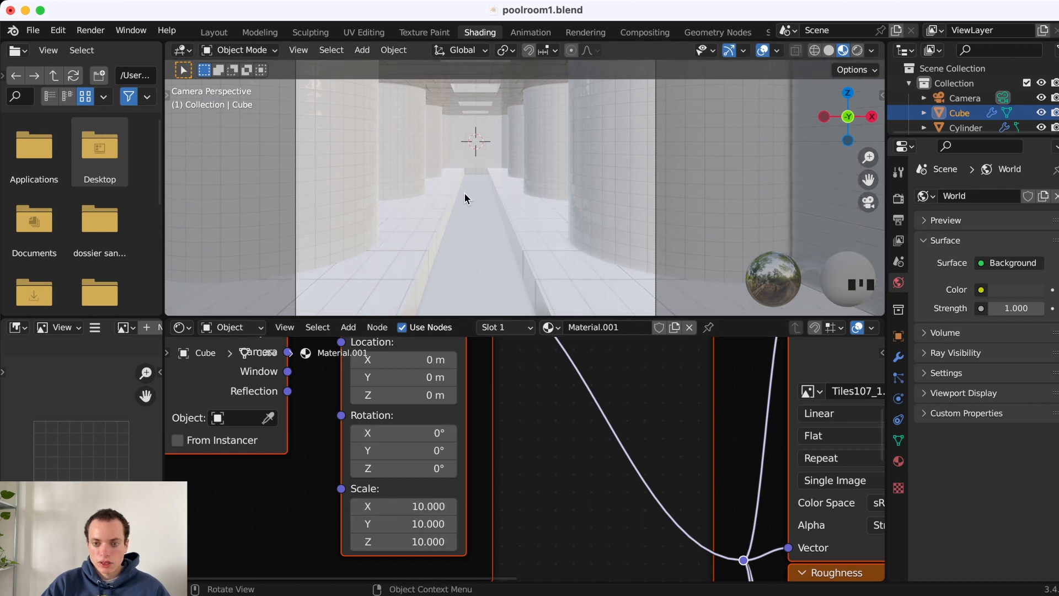
pyautogui.scroll(-5, 465, 193)
pyautogui.scroll(-1, 466, 197)
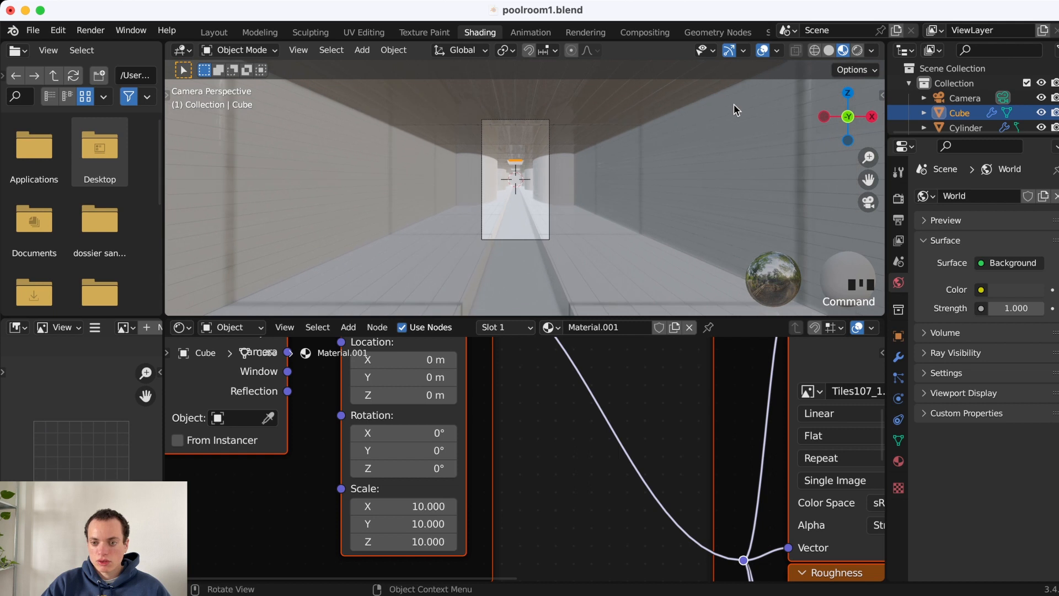
pyautogui.scroll(6, 555, 194)
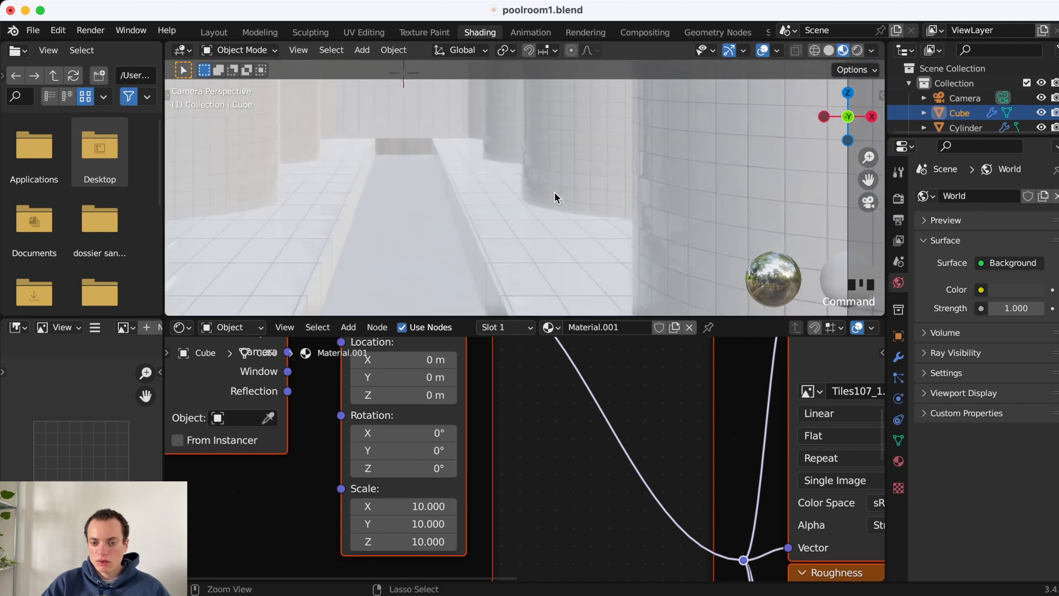
pyautogui.hscroll(10, 554, 193)
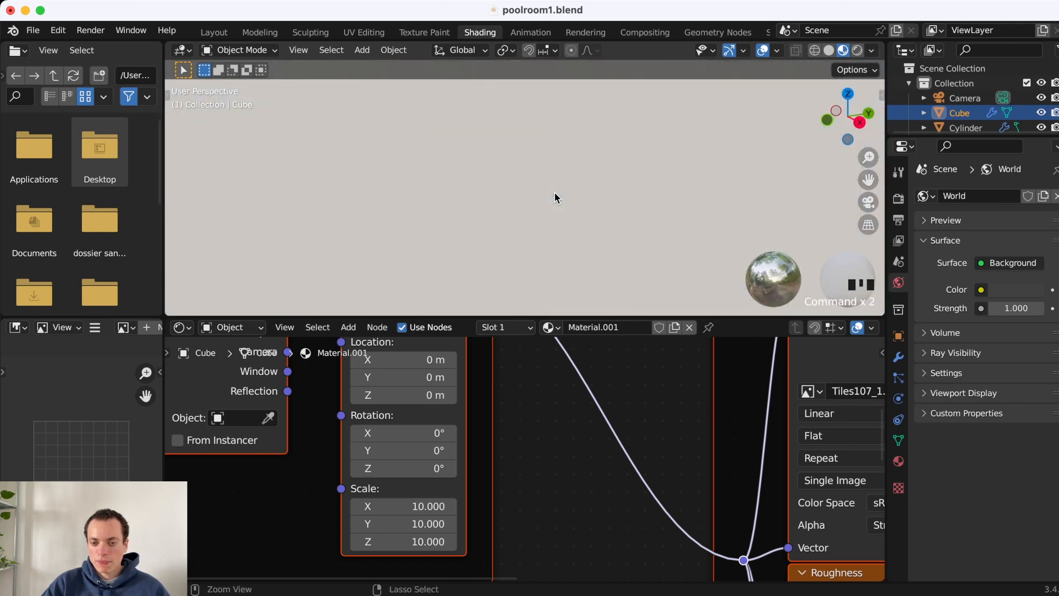
pyautogui.keyDown('super'); pyautogui.scroll(-6, 555, 193); pyautogui.keyUp('super')
pyautogui.scroll(8, 554, 193)
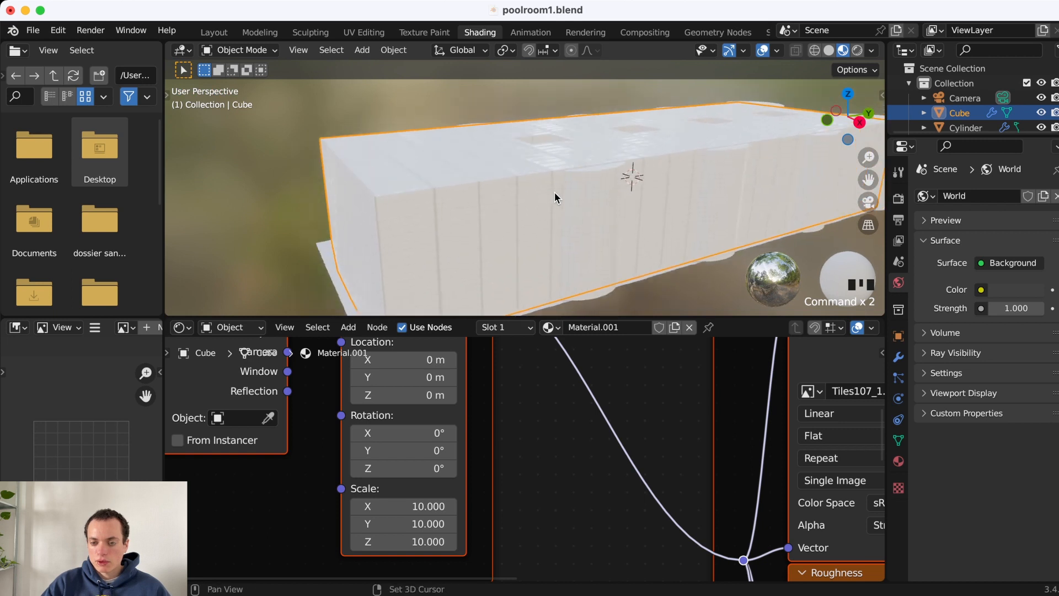
pyautogui.moveTo(555, 192); pyautogui.dragTo(486, 189, button='middle')
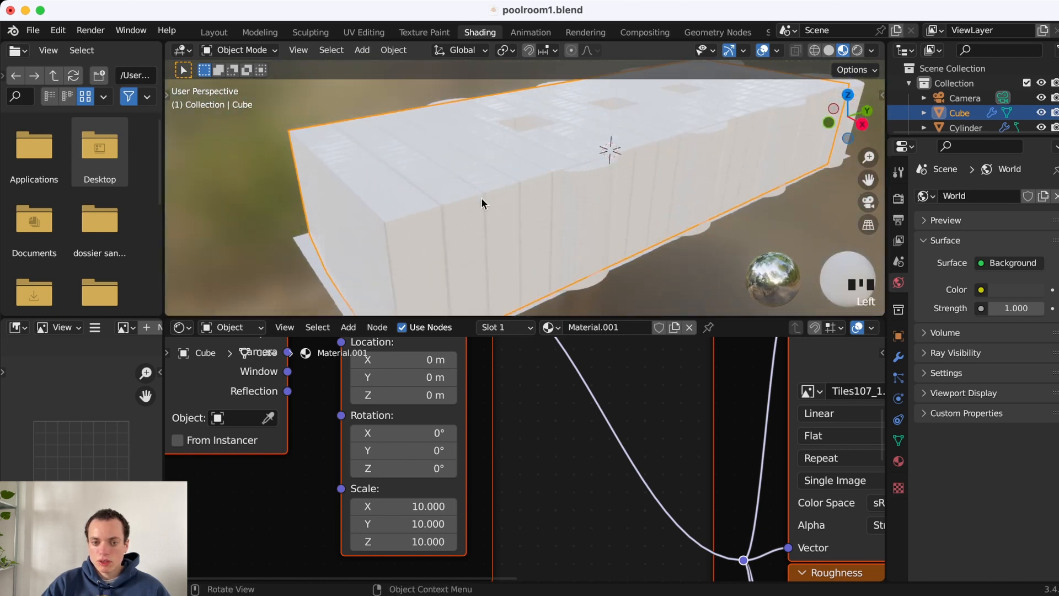
# - Unwrap all faces of the corridor mesh with Smart UV Project, keeping the default settings, and return to Object Mode
pyautogui.keyDown('shift'); pyautogui.hscroll(-3, 561, 218); pyautogui.keyUp('shift')
pyautogui.press('Tab')
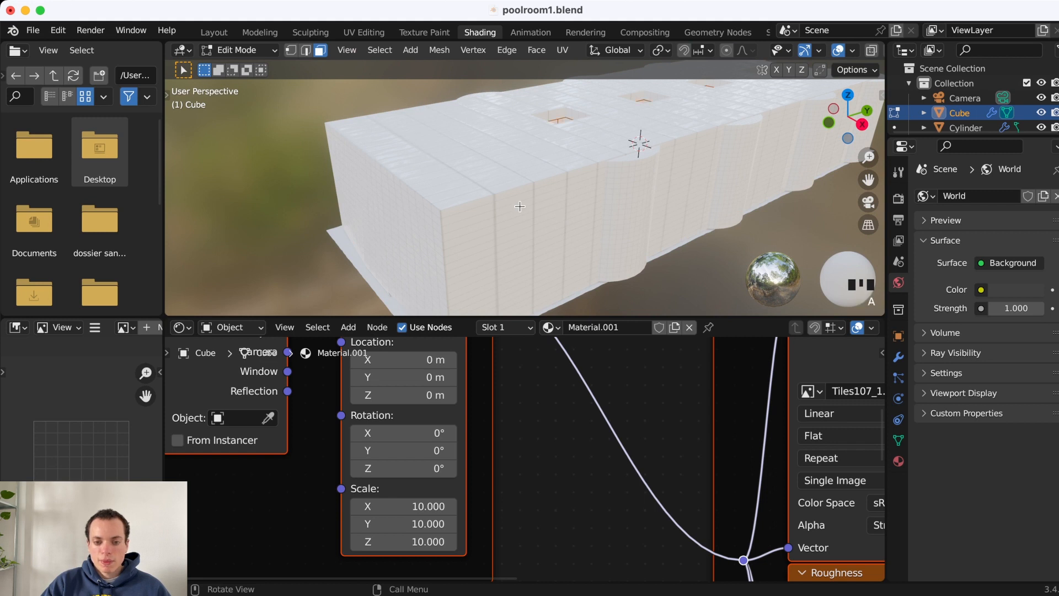
pyautogui.press('KP_0')
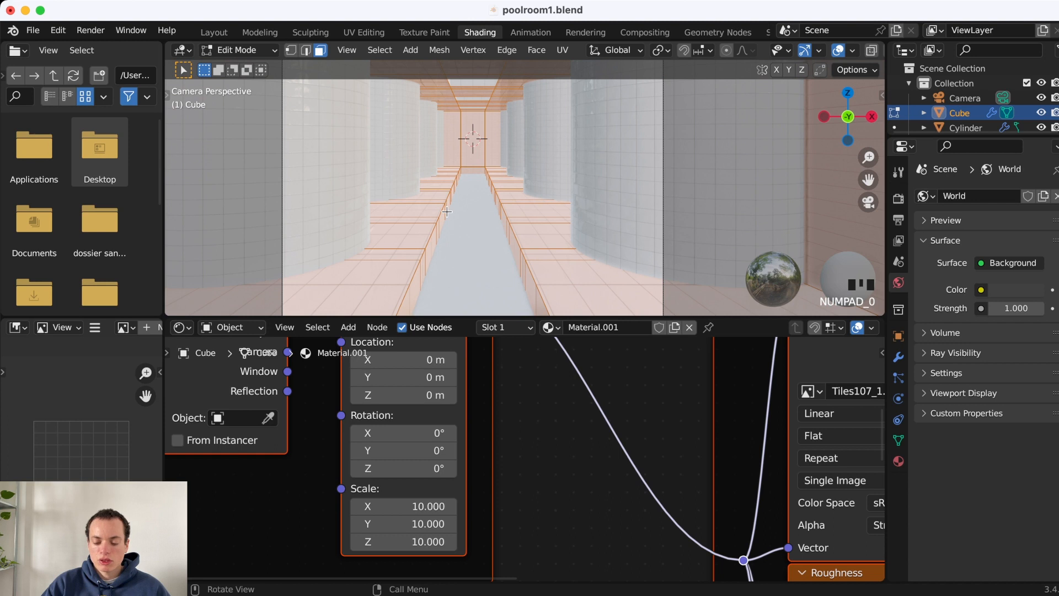
pyautogui.press('u')
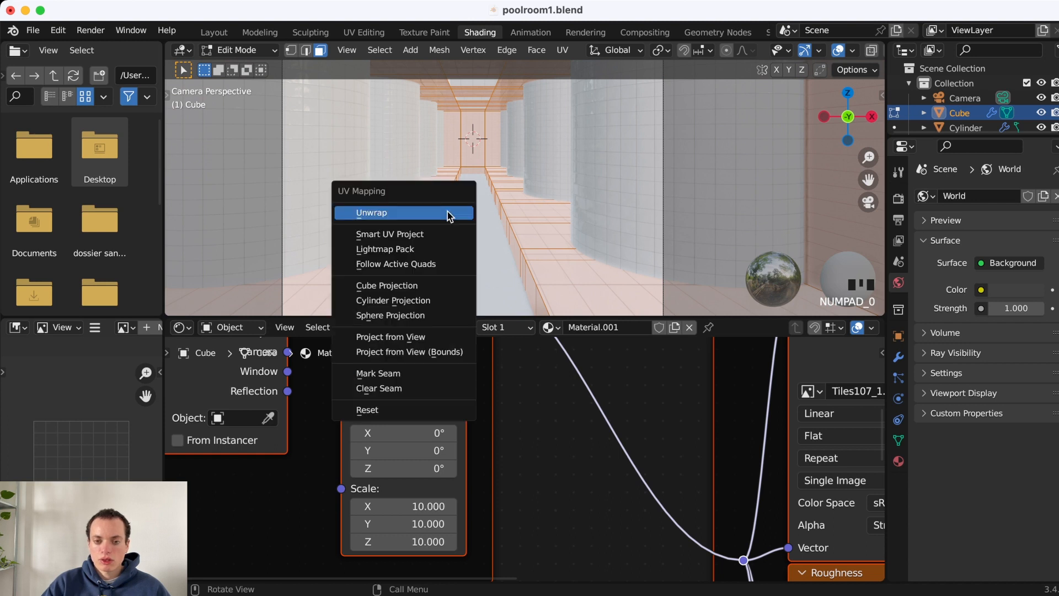
pyautogui.click(427, 237)
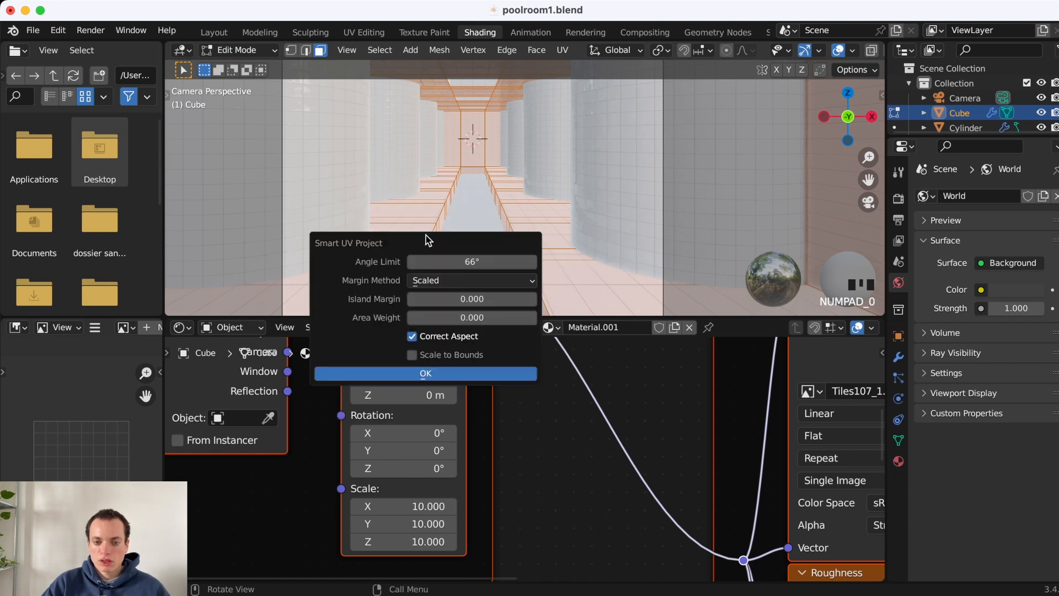
pyautogui.click(445, 376)
pyautogui.press('Tab')
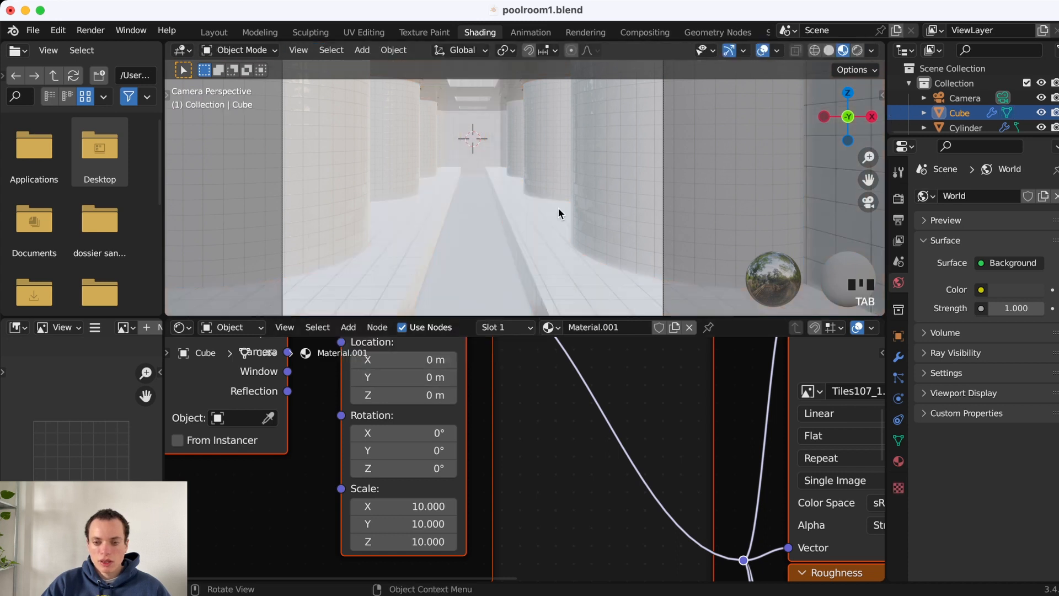
# - Examine the unwrapped tiling on the corridor's outer walls and, through the camera, on its ceiling, side walls and floor
pyautogui.hscroll(10, 683, 174)
pyautogui.keyDown('super'); pyautogui.scroll(-8, 683, 174); pyautogui.keyUp('super')
pyautogui.keyDown('super'); pyautogui.scroll(10, 683, 173); pyautogui.keyUp('super')
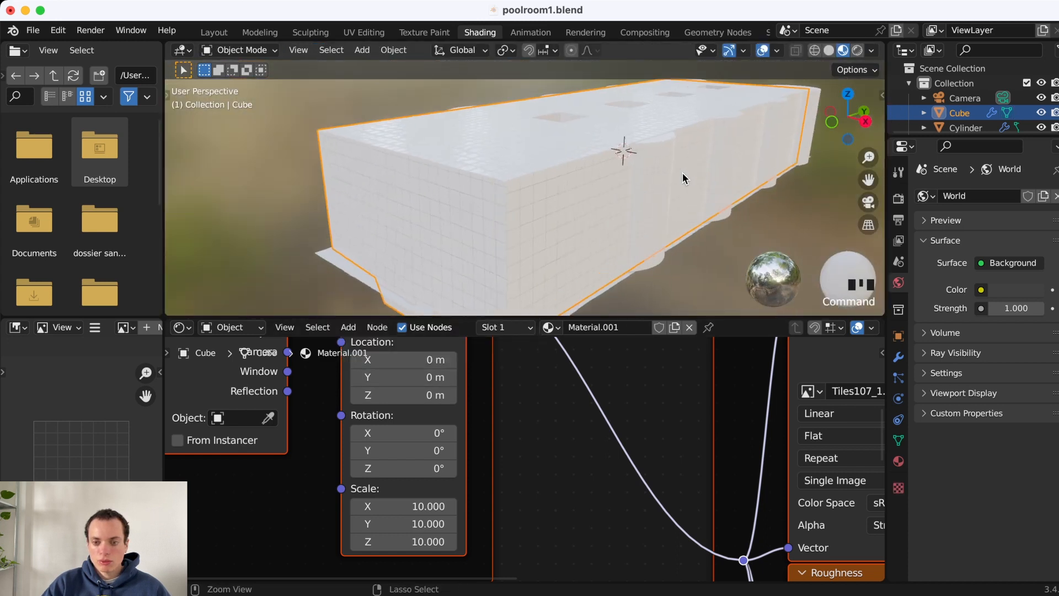
pyautogui.keyDown('shift'); pyautogui.hscroll(8, 684, 173); pyautogui.keyUp('shift')
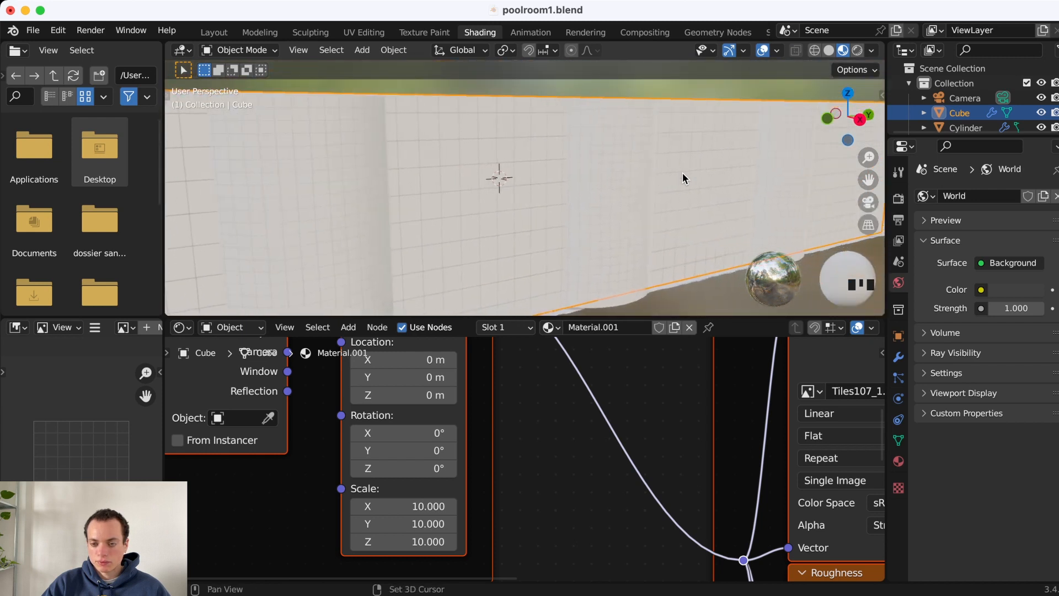
pyautogui.keyDown('shift'); pyautogui.hscroll(-5, 683, 173); pyautogui.keyUp('shift')
pyautogui.press('KP_0')
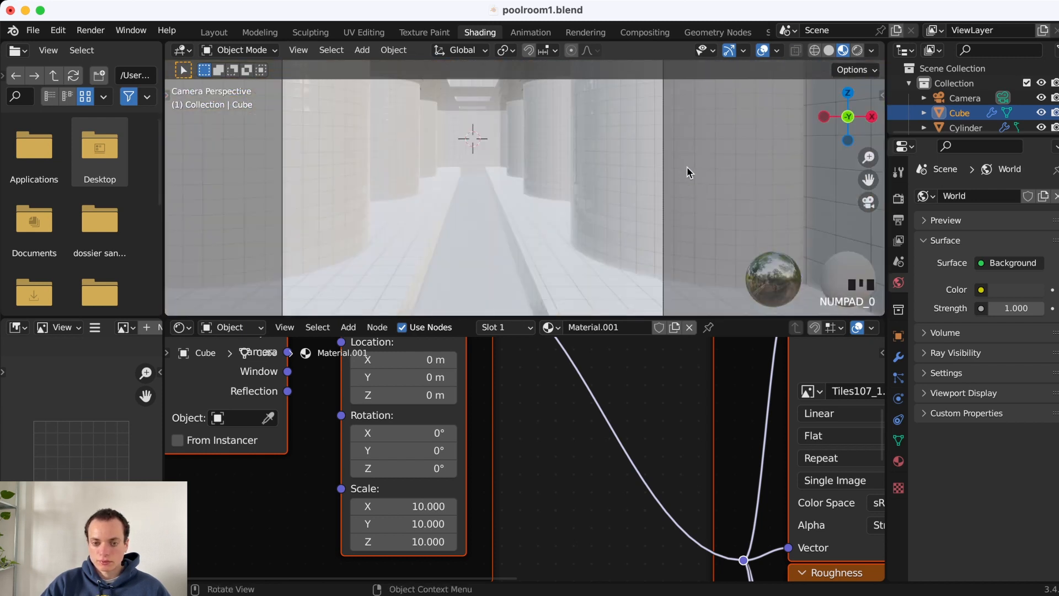
pyautogui.keyDown('super'); pyautogui.scroll(5, 737, 134); pyautogui.keyUp('super')
pyautogui.keyDown('shift'); pyautogui.scroll(10, 528, 179); pyautogui.keyUp('shift')
pyautogui.keyDown('shift'); pyautogui.scroll(-8, 528, 185); pyautogui.keyUp('shift')
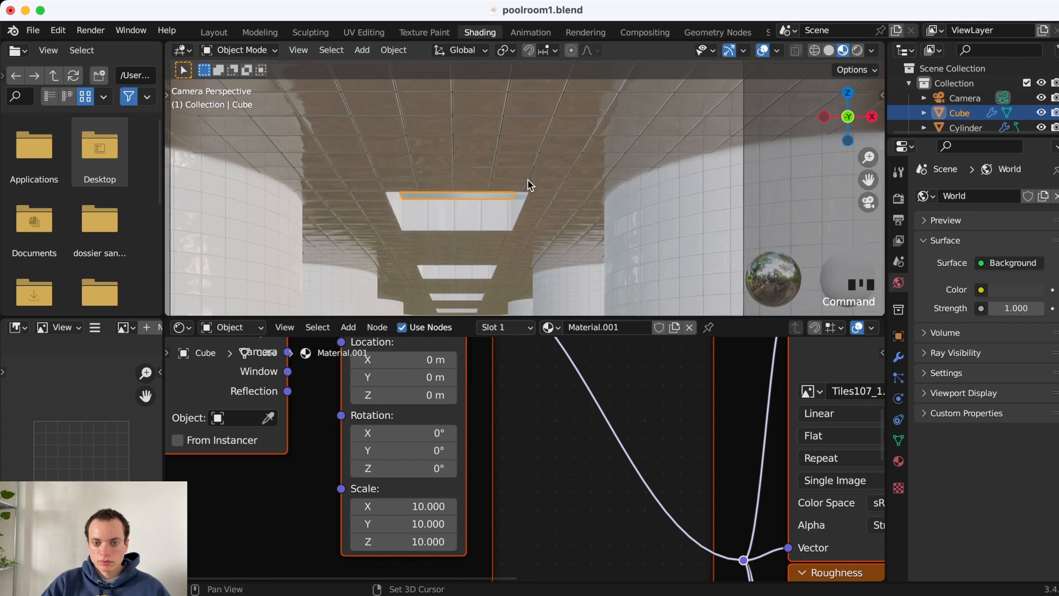
pyautogui.keyDown('shift'); pyautogui.scroll(-6, 489, 258); pyautogui.keyUp('shift')
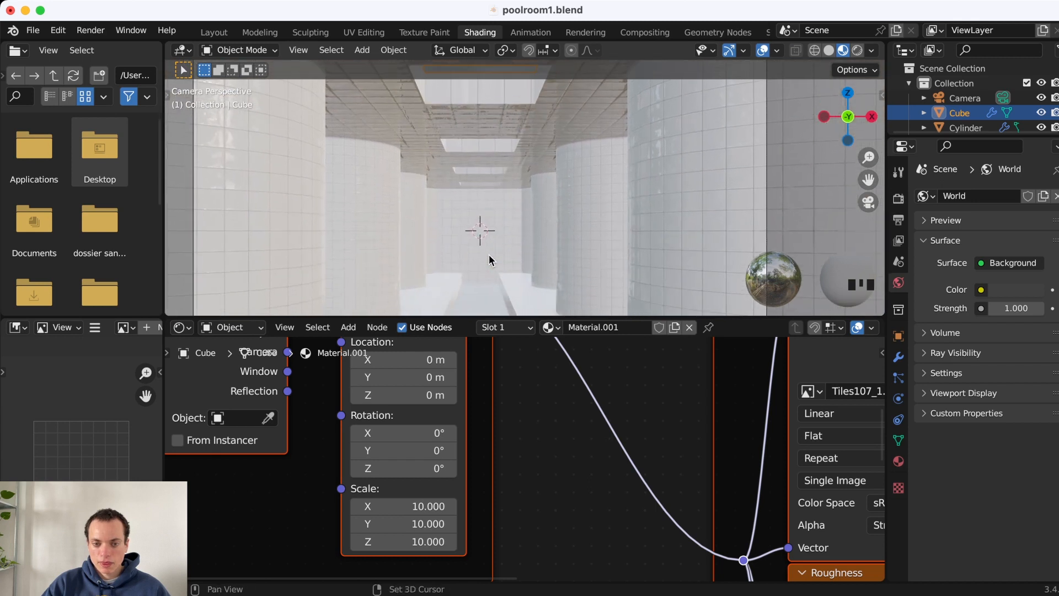
pyautogui.keyDown('super'); pyautogui.scroll(-6, 490, 258); pyautogui.keyUp('super')
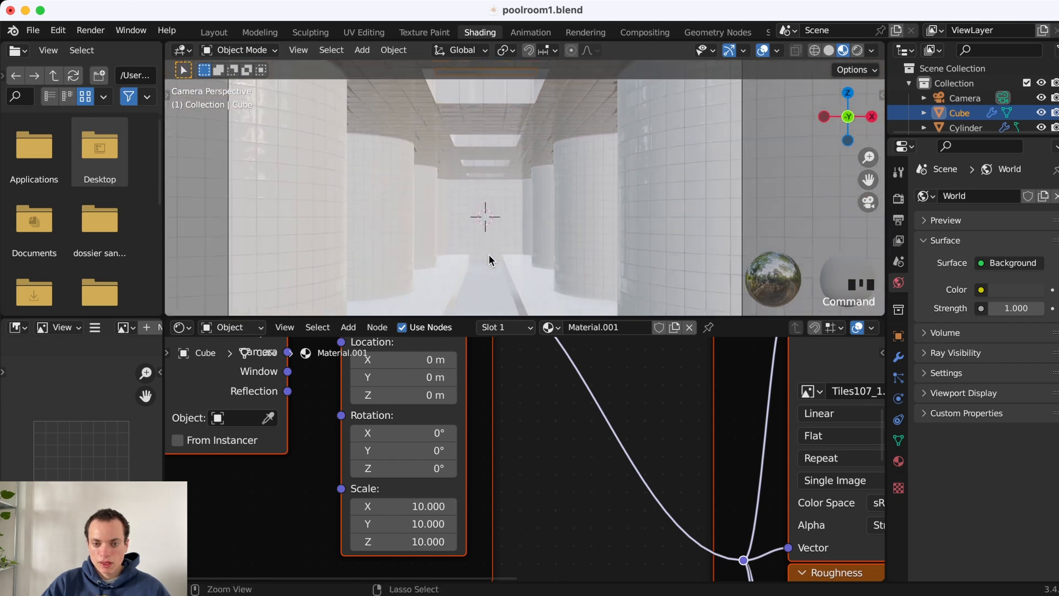
pyautogui.keyDown('super'); pyautogui.scroll(3, 489, 259); pyautogui.keyUp('super')
pyautogui.keyDown('shift'); pyautogui.scroll(-4, 489, 258); pyautogui.keyUp('shift')
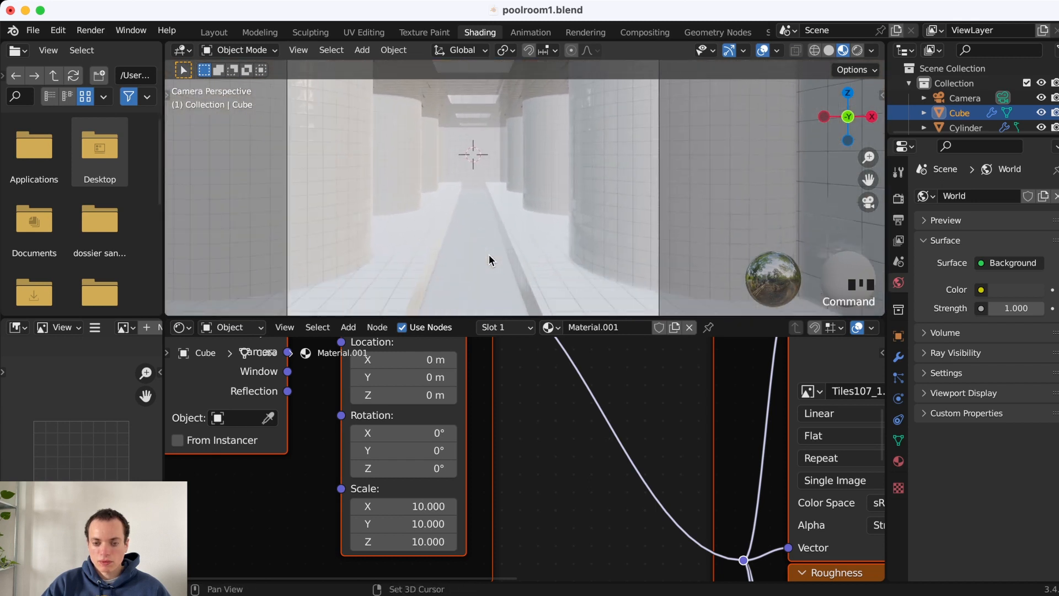
pyautogui.keyDown('shift'); pyautogui.scroll(-4, 490, 256); pyautogui.keyUp('shift')
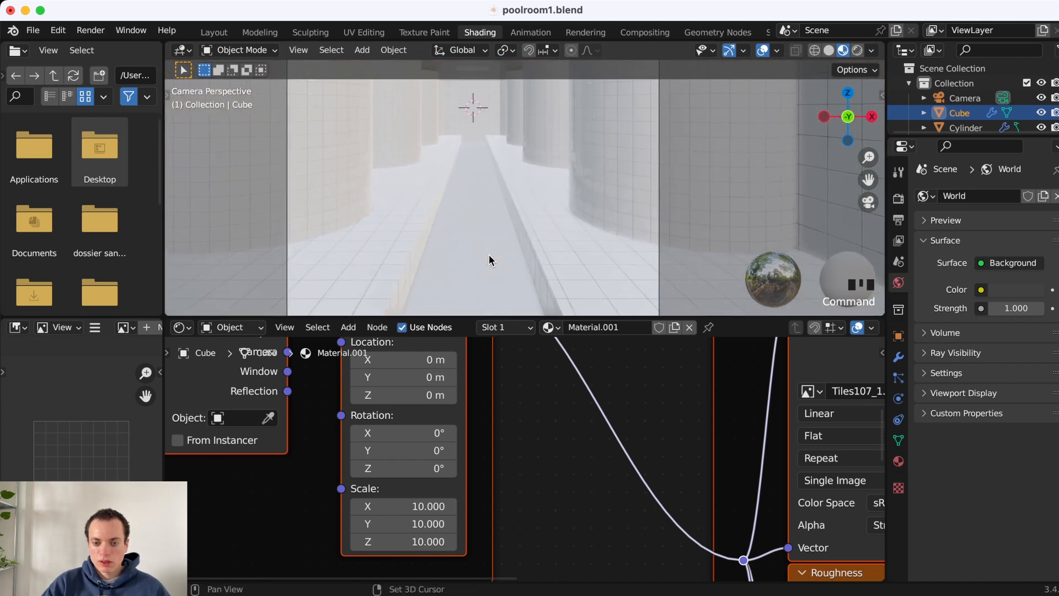
# - Try a scale of 12 in the corridor material's Mapping node, settle on 15 for X, Y and Z, and inspect the walls
pyautogui.moveTo(418, 505)
pyautogui.mouseDown()
pyautogui.moveTo(417, 595)
pyautogui.moveTo(420, 510)
pyautogui.mouseUp()
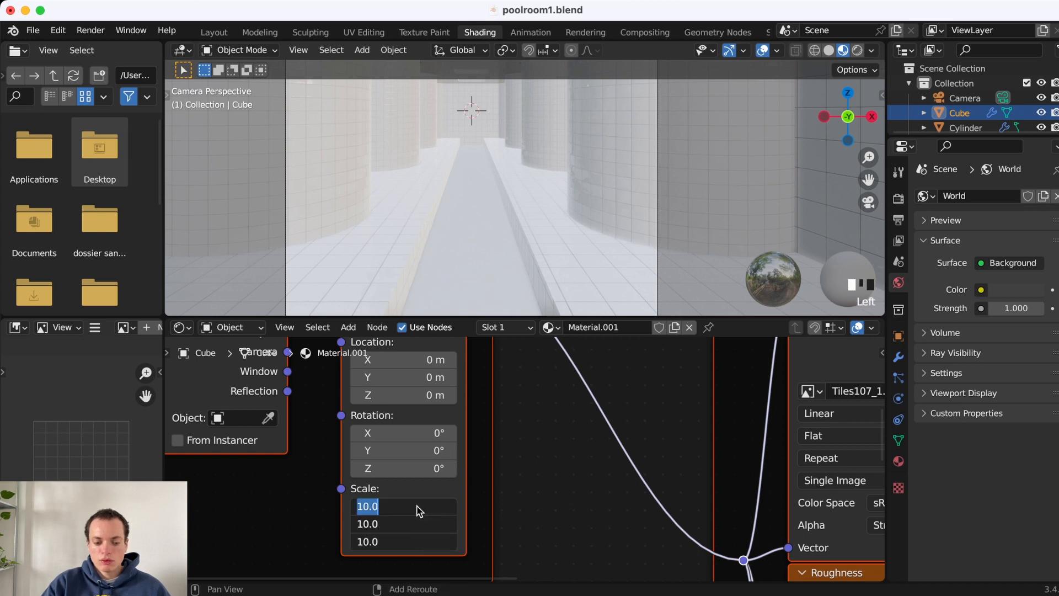
pyautogui.press('Return')
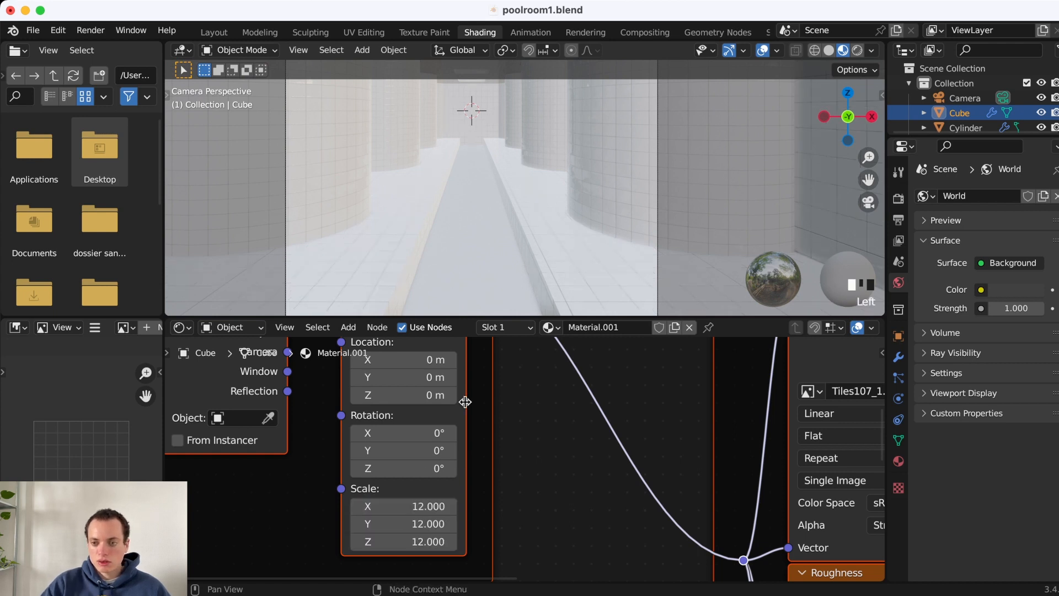
pyautogui.moveTo(391, 506)
pyautogui.mouseDown()
pyautogui.moveTo(394, 527)
pyautogui.moveTo(401, 510)
pyautogui.mouseUp()
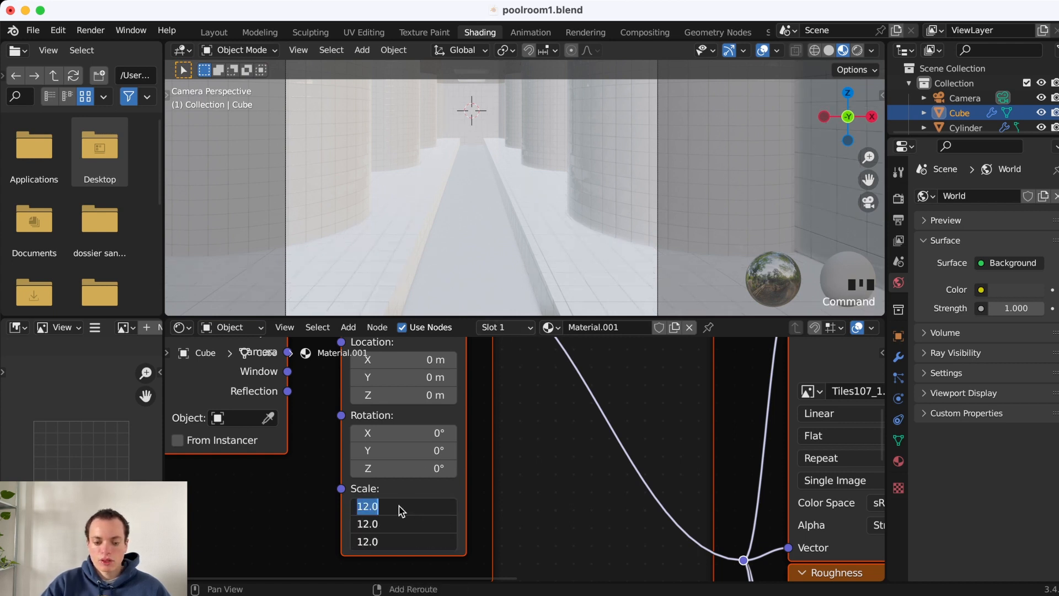
pyautogui.press('Return')
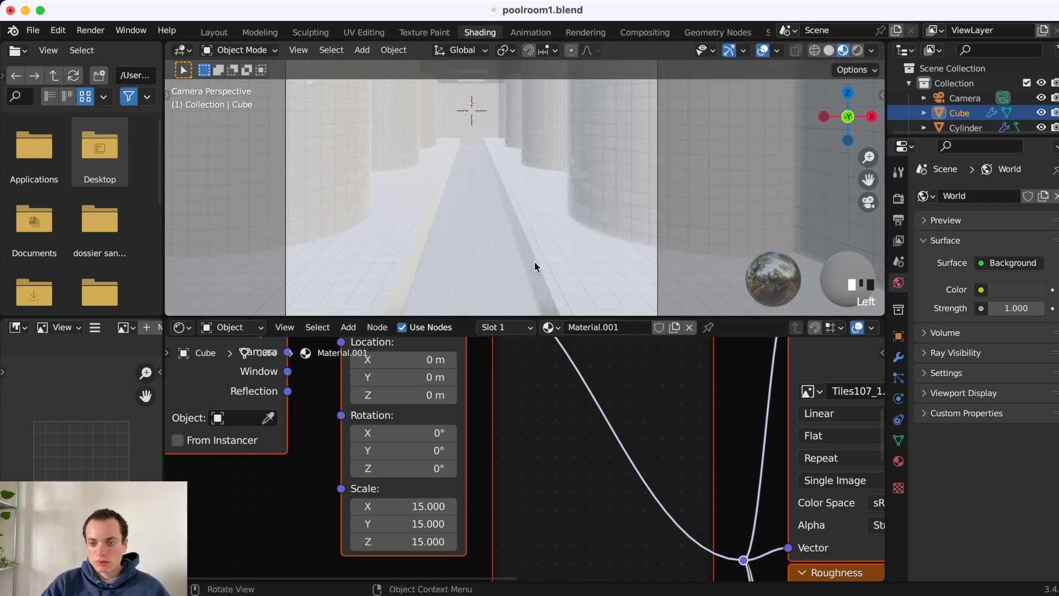
pyautogui.keyDown('shift'); pyautogui.scroll(3, 539, 257); pyautogui.keyUp('shift')
pyautogui.keyDown('shift'); pyautogui.hscroll(6, 538, 257); pyautogui.keyUp('shift')
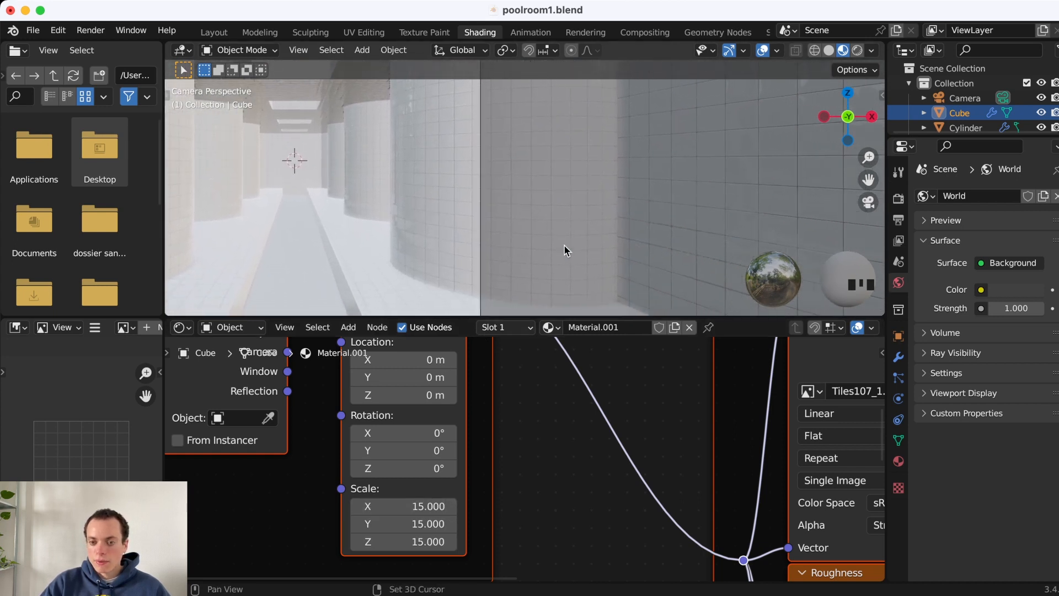
# - Try a scale of 20 in the corridor material's Mapping node, settle on 23 for X, Y and Z, and inspect the walls and ceiling
pyautogui.keyDown('super'); pyautogui.scroll(1, 699, 192); pyautogui.keyUp('super')
pyautogui.keyDown('super'); pyautogui.scroll(6, 700, 192); pyautogui.keyUp('super')
pyautogui.keyDown('super'); pyautogui.scroll(-3, 700, 193); pyautogui.keyUp('super')
pyautogui.keyDown('shift'); pyautogui.hscroll(5, 700, 192); pyautogui.keyUp('shift')
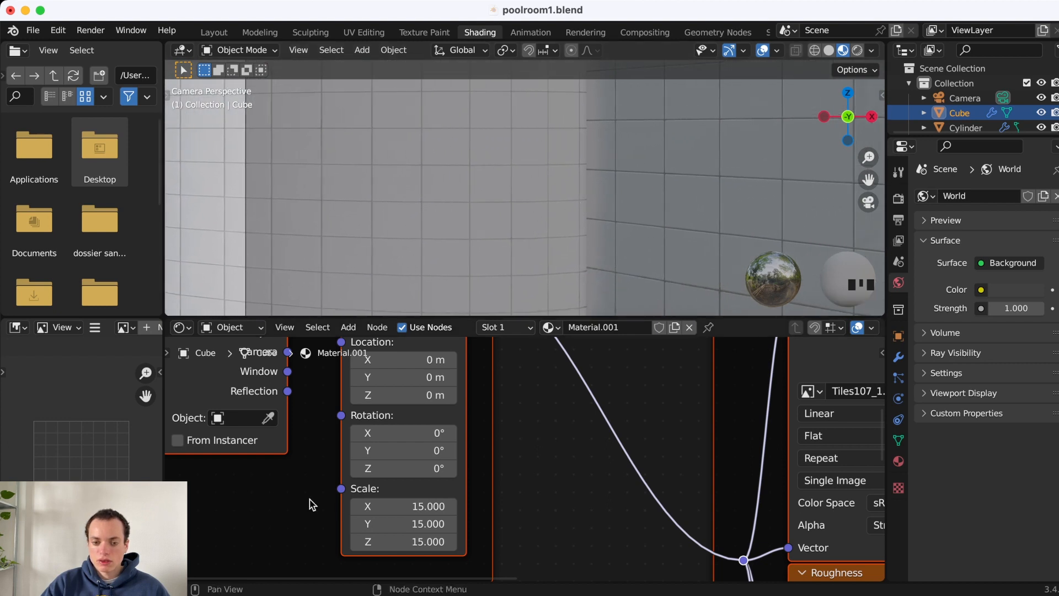
pyautogui.moveTo(419, 506)
pyautogui.mouseDown()
pyautogui.moveTo(420, 542)
pyautogui.moveTo(420, 512)
pyautogui.mouseUp()
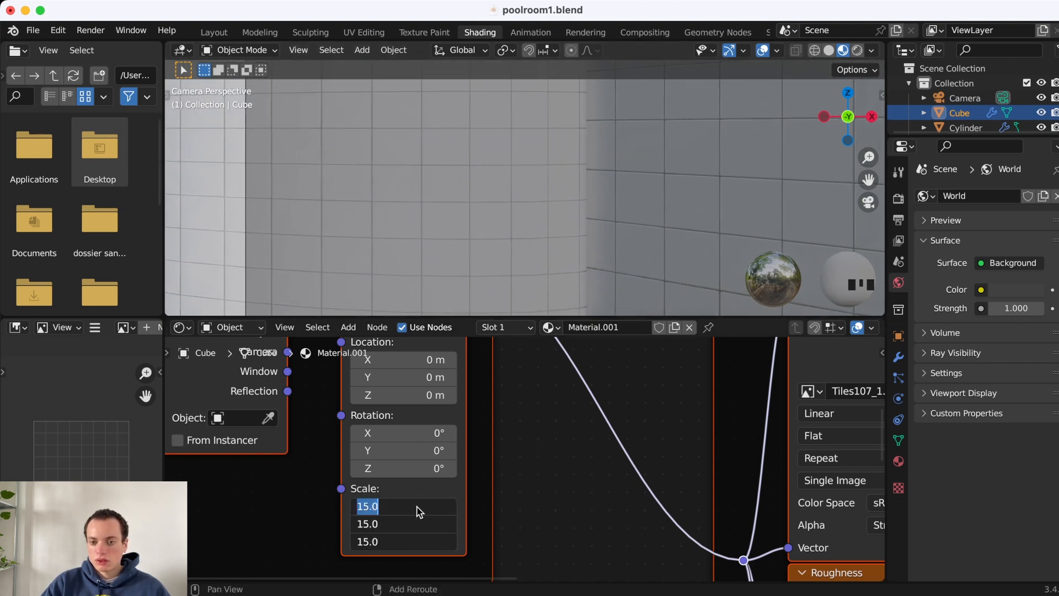
pyautogui.press('Return')
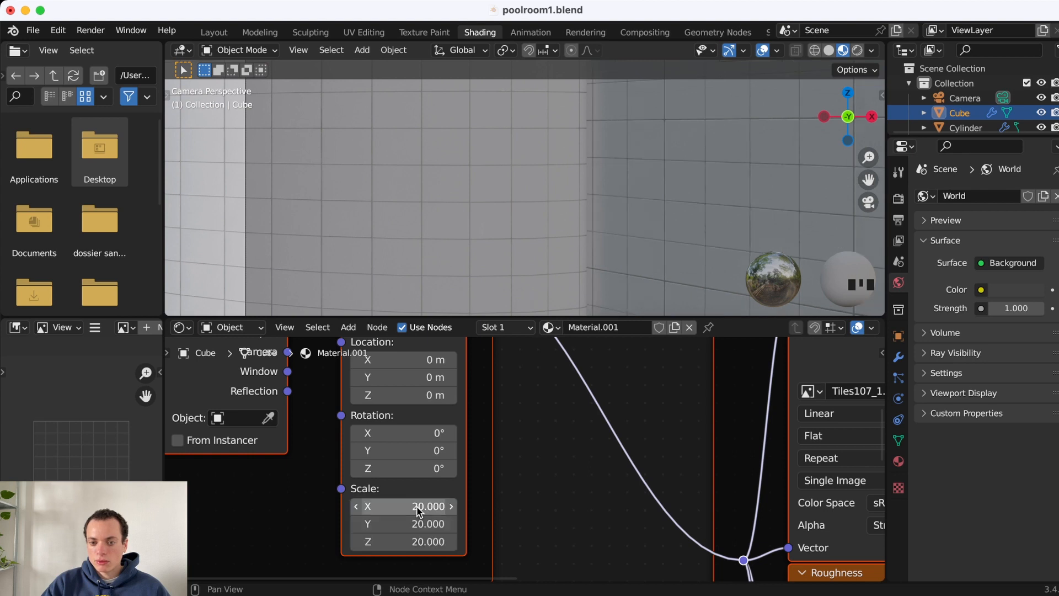
pyautogui.click(417, 506)
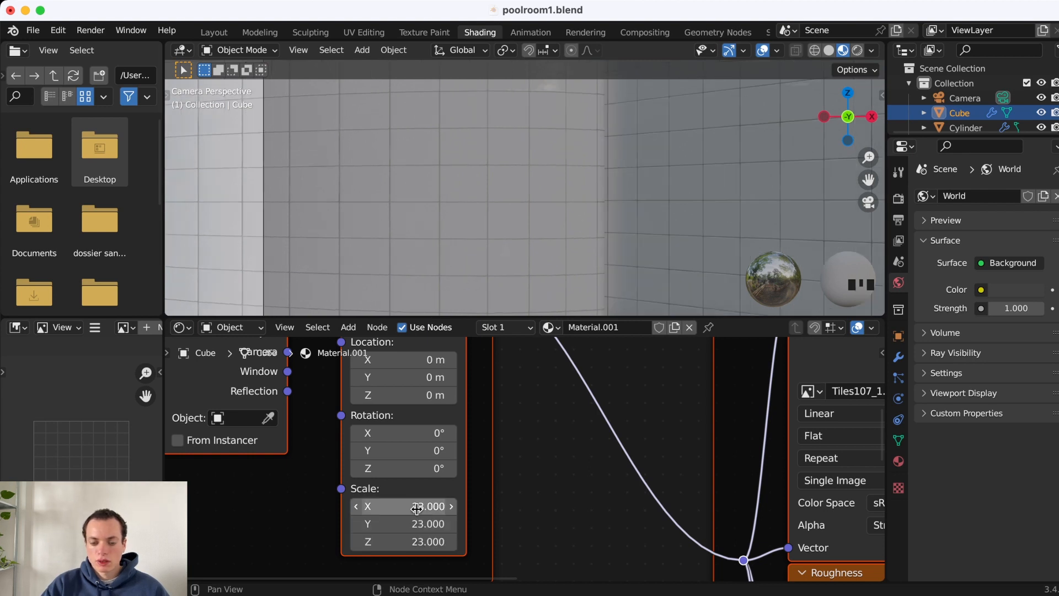
pyautogui.keyDown('shift'); pyautogui.hscroll(-15, 447, 159); pyautogui.keyUp('shift')
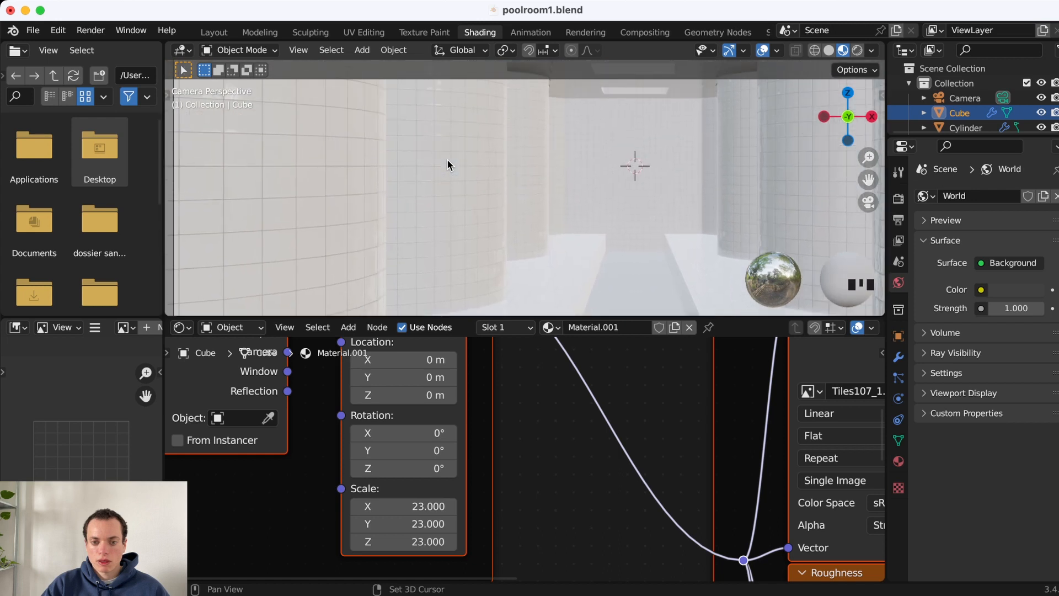
pyautogui.keyDown('shift'); pyautogui.scroll(10, 447, 159); pyautogui.keyUp('shift')
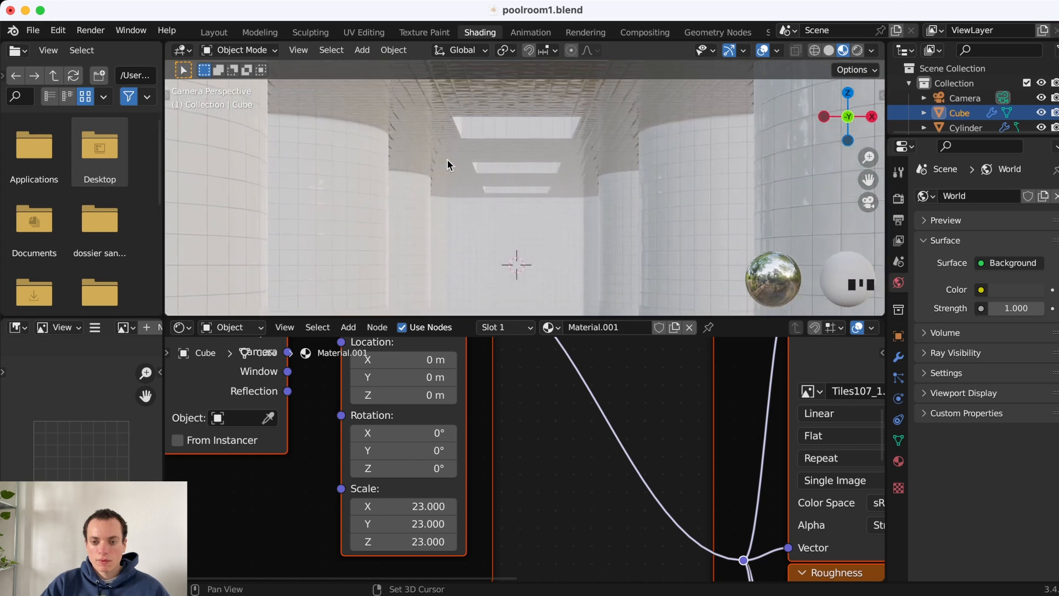
pyautogui.keyDown('super'); pyautogui.scroll(-15, 447, 159); pyautogui.keyUp('super')
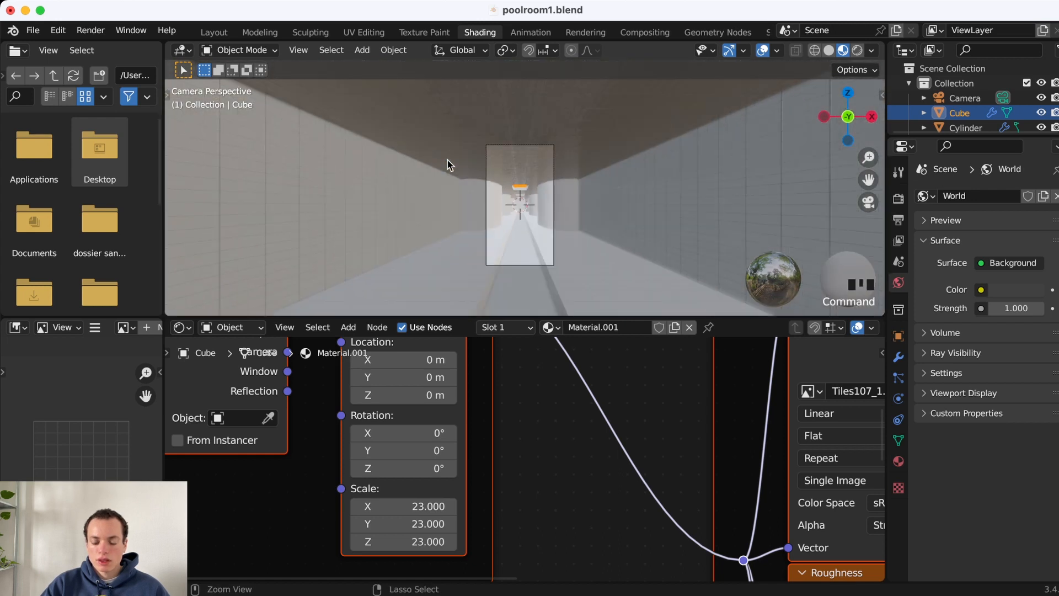
pyautogui.keyDown('super'); pyautogui.scroll(12, 447, 159); pyautogui.keyUp('super')
pyautogui.keyDown('super'); pyautogui.scroll(-3, 447, 159); pyautogui.keyUp('super')
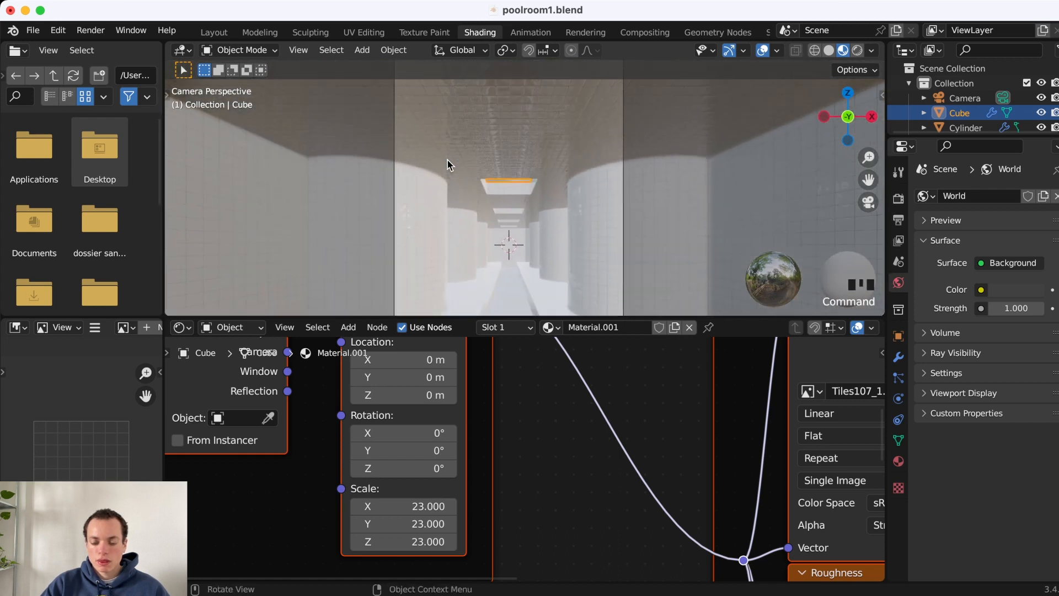
# - Create a new material for the water plane in the central channel
pyautogui.keyDown('shift'); pyautogui.scroll(-8, 447, 159); pyautogui.keyUp('shift')
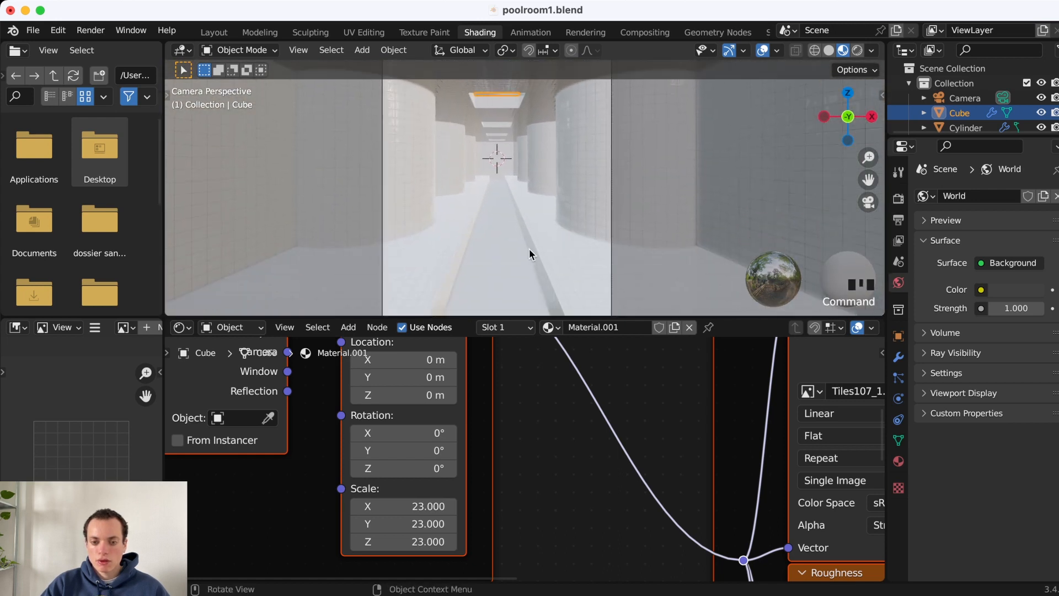
pyautogui.click(511, 230)
pyautogui.keyDown('super'); pyautogui.scroll(6, 511, 230); pyautogui.keyUp('super')
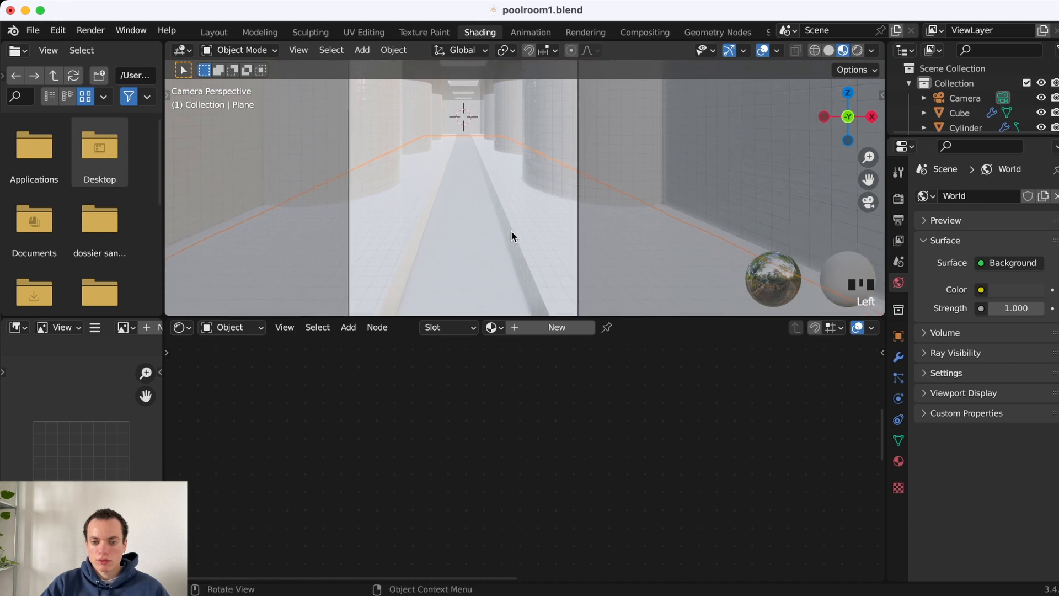
pyautogui.click(558, 329)
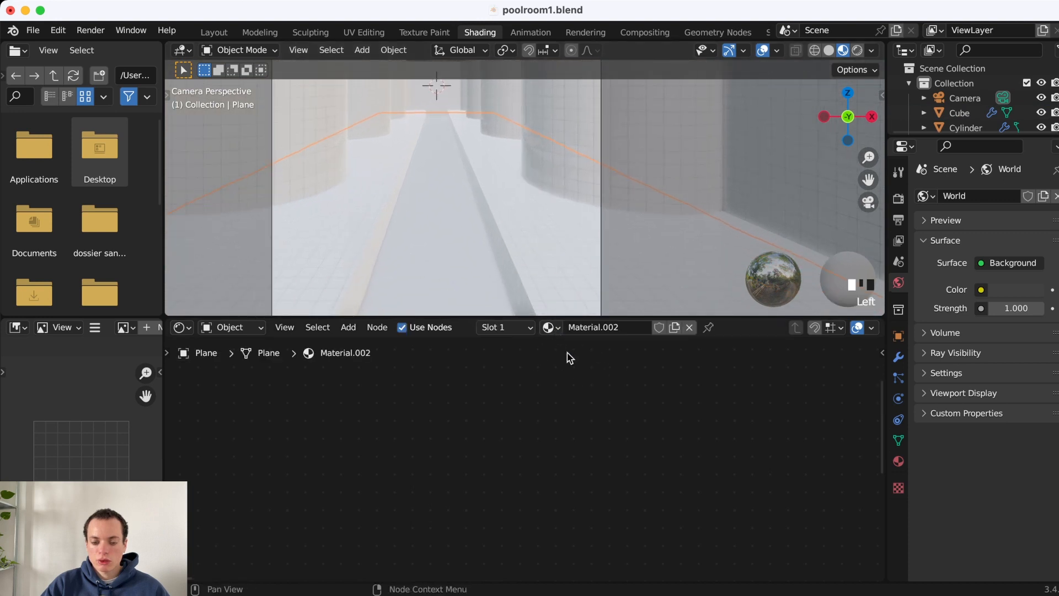
# - Give the water material a pale blue base color with hue 0.540, saturation 0.156 and value 1.000
pyautogui.hscroll(15, 602, 384)
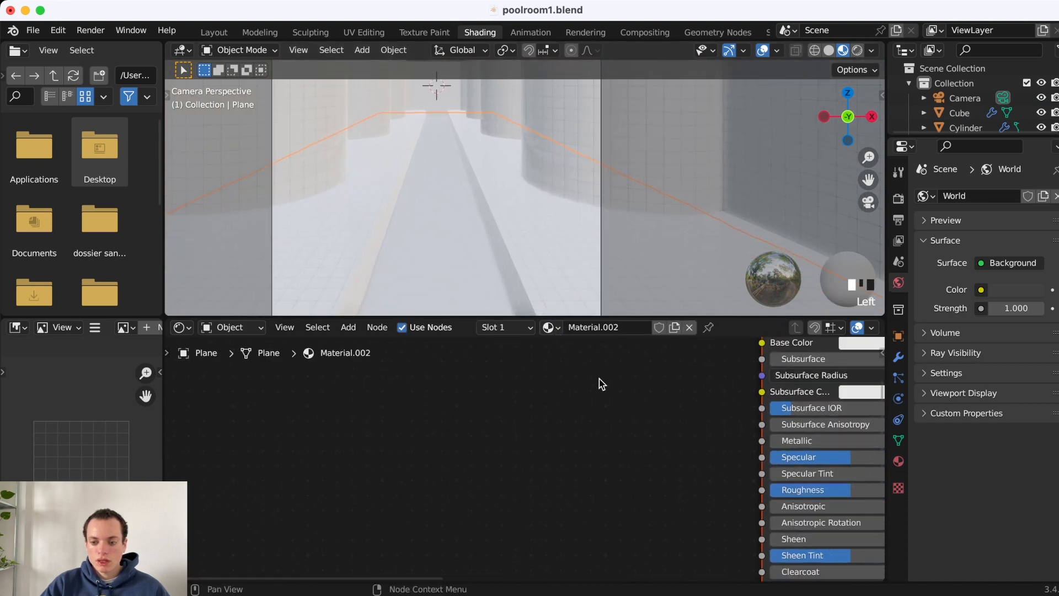
pyautogui.scroll(-5, 601, 384)
pyautogui.hscroll(3, 604, 381)
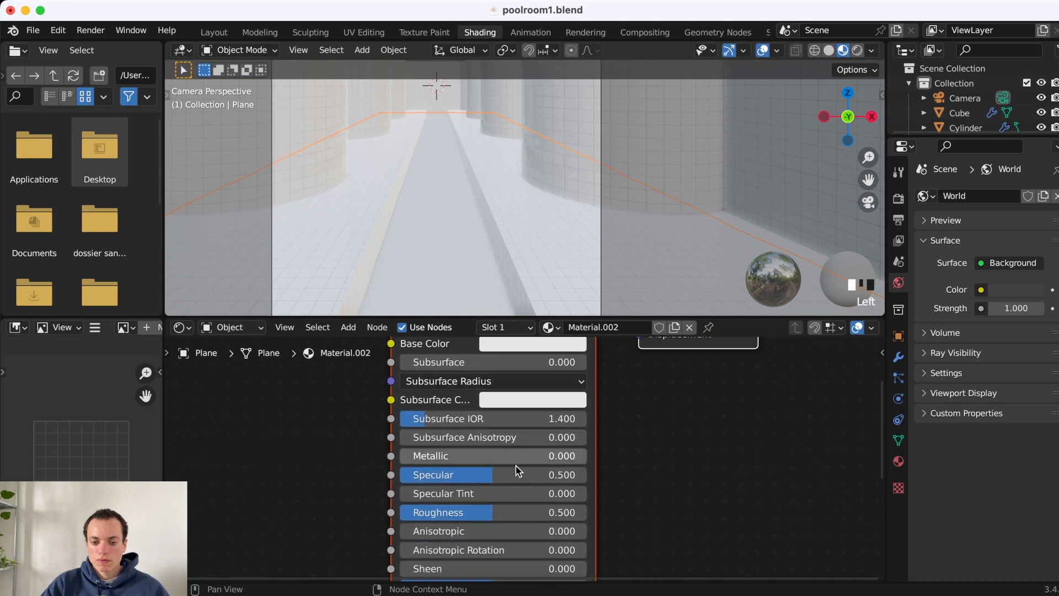
pyautogui.scroll(3, 561, 362)
pyautogui.click(534, 383)
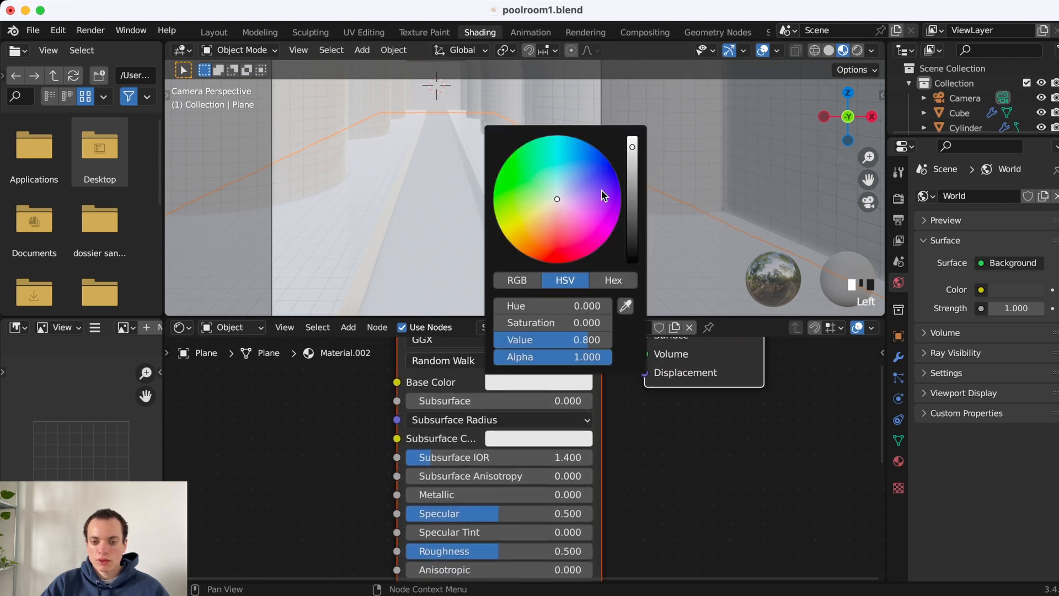
pyautogui.moveTo(566, 199); pyautogui.dragTo(559, 196)
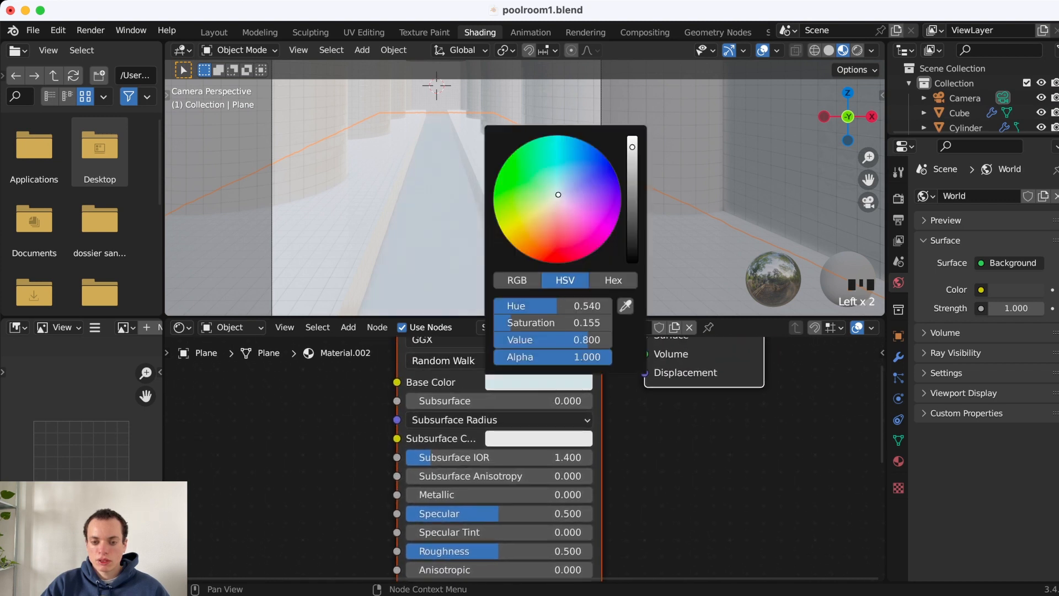
pyautogui.moveTo(632, 149); pyautogui.dragTo(638, 140)
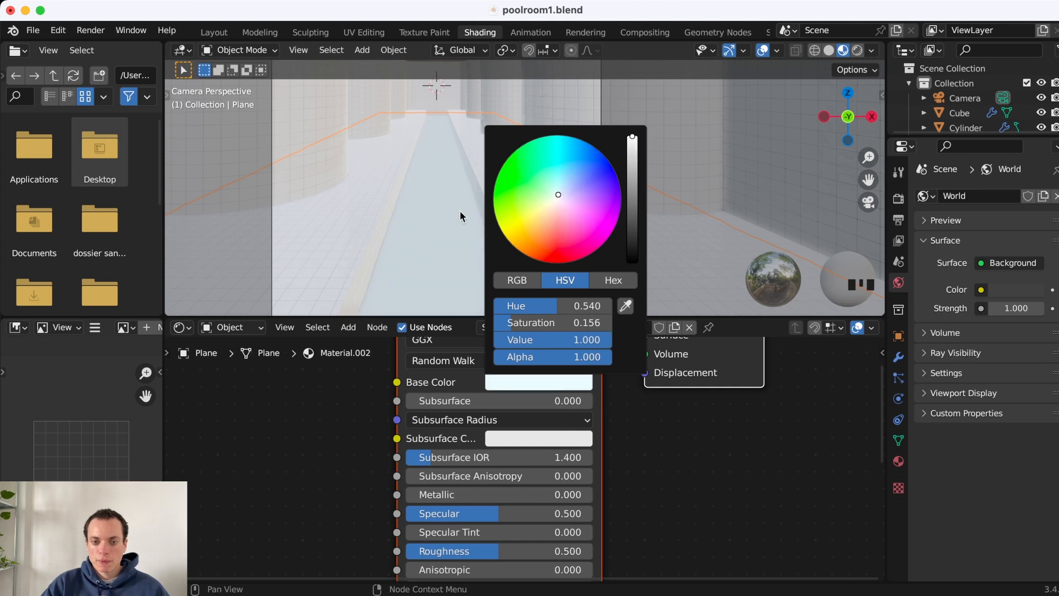
# - Set the water material's Roughness to 0 and Transmission to 1
pyautogui.scroll(-5, 333, 507)
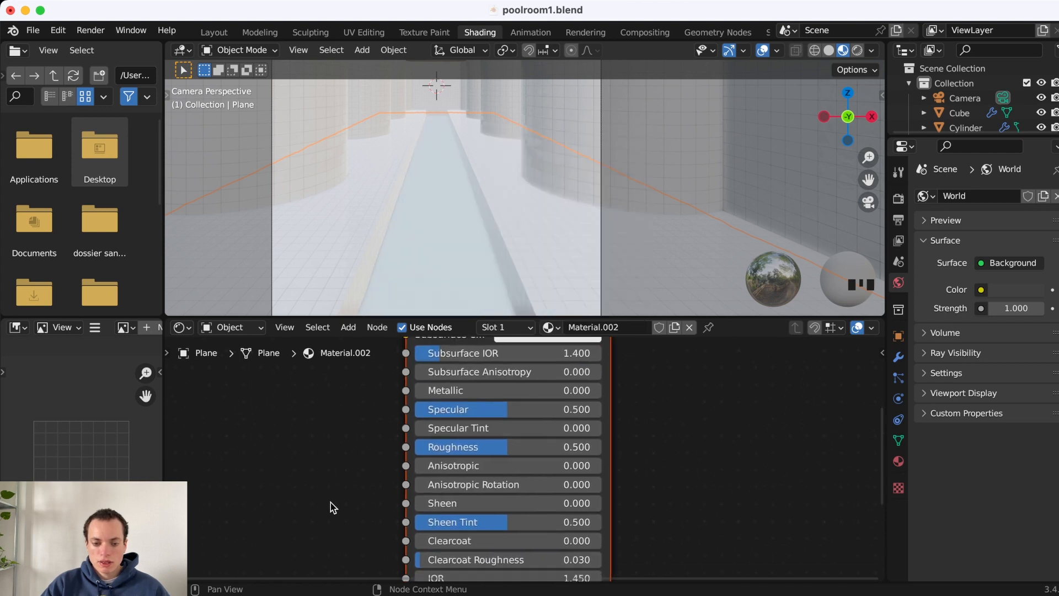
pyautogui.moveTo(499, 447); pyautogui.dragTo(430, 447)
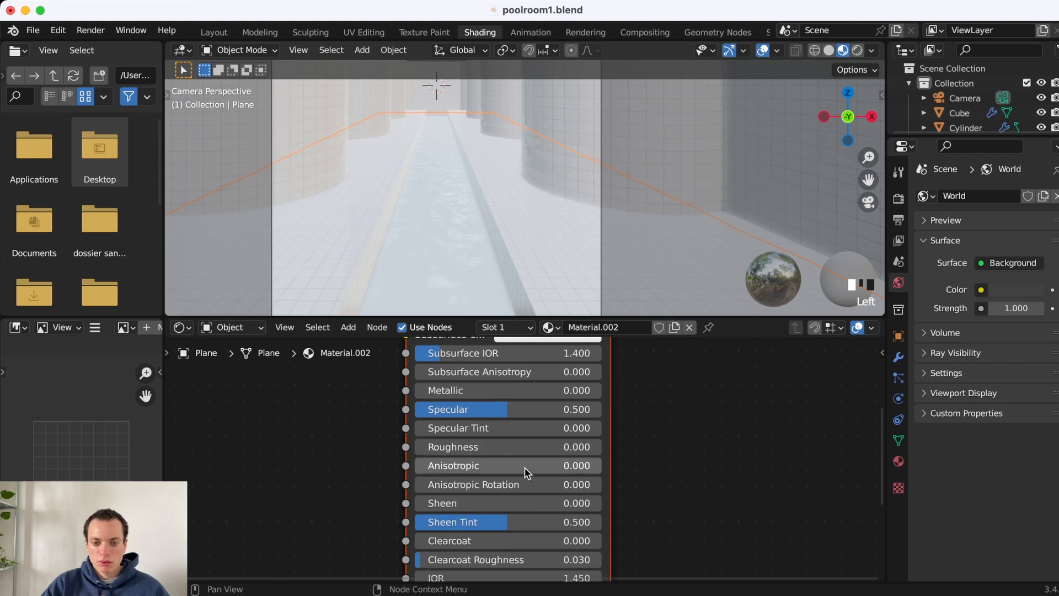
pyautogui.scroll(-10, 513, 471)
pyautogui.scroll(-1, 525, 469)
pyautogui.keyDown('super'); pyautogui.scroll(5, 495, 230); pyautogui.keyUp('super')
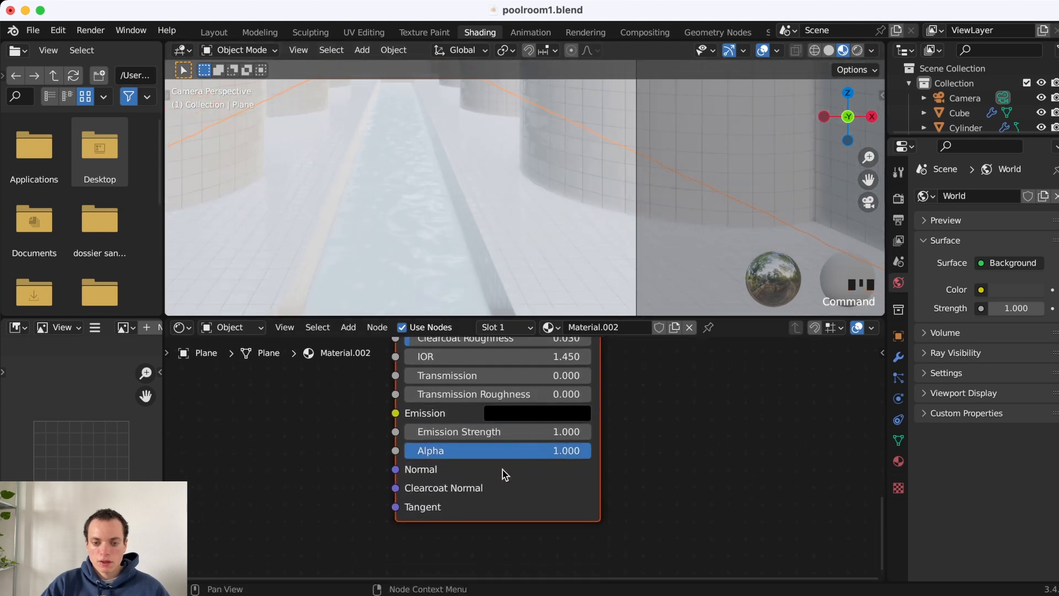
pyautogui.scroll(3, 487, 505)
pyautogui.moveTo(436, 434); pyautogui.dragTo(552, 434)
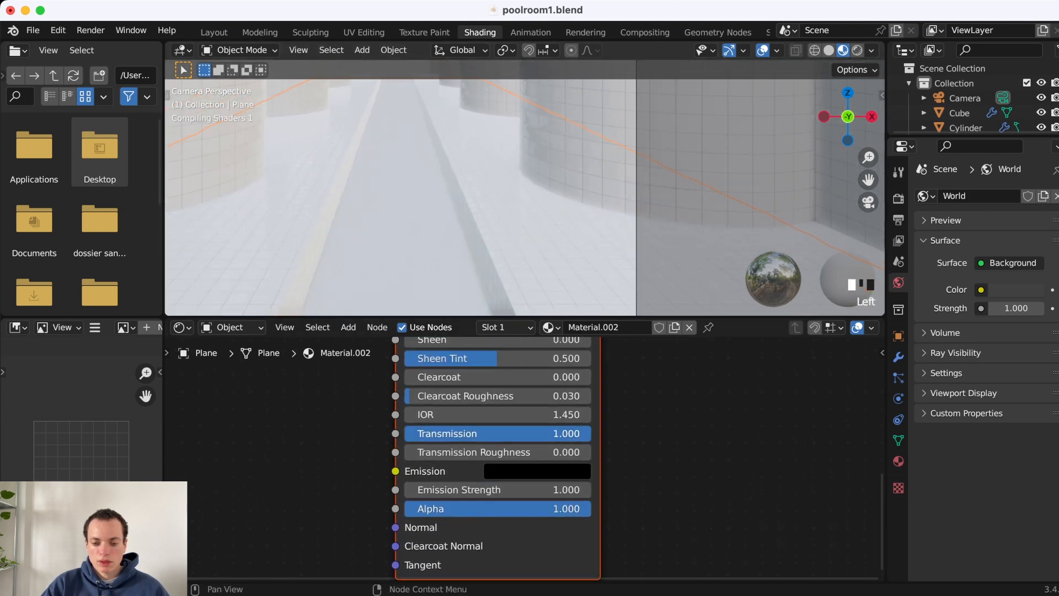
# - Set the water material's IOR to 1.333 and check the water through the camera
pyautogui.click(438, 418)
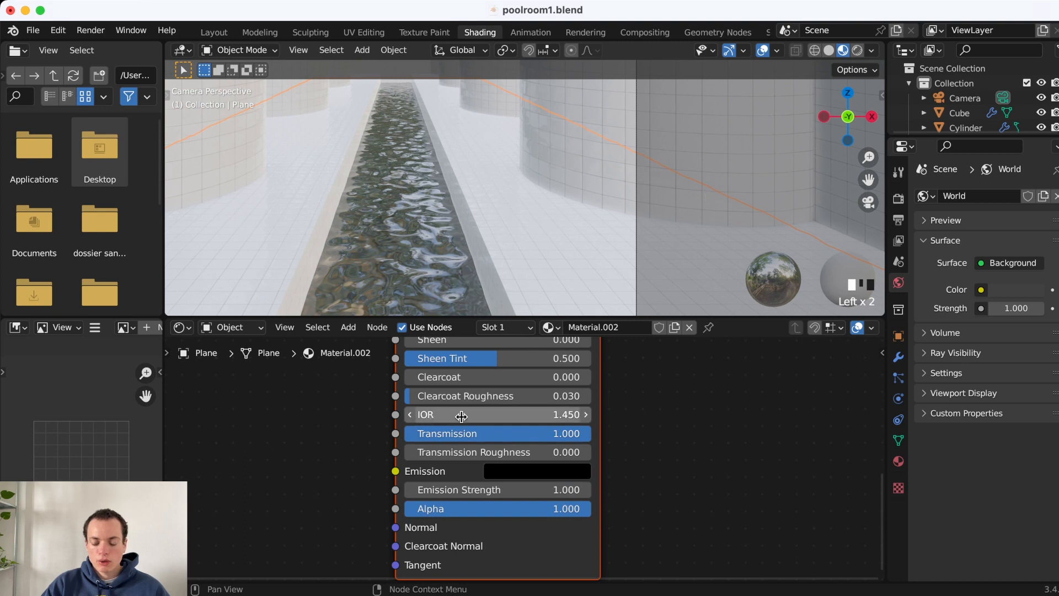
pyautogui.doubleClick(520, 417)
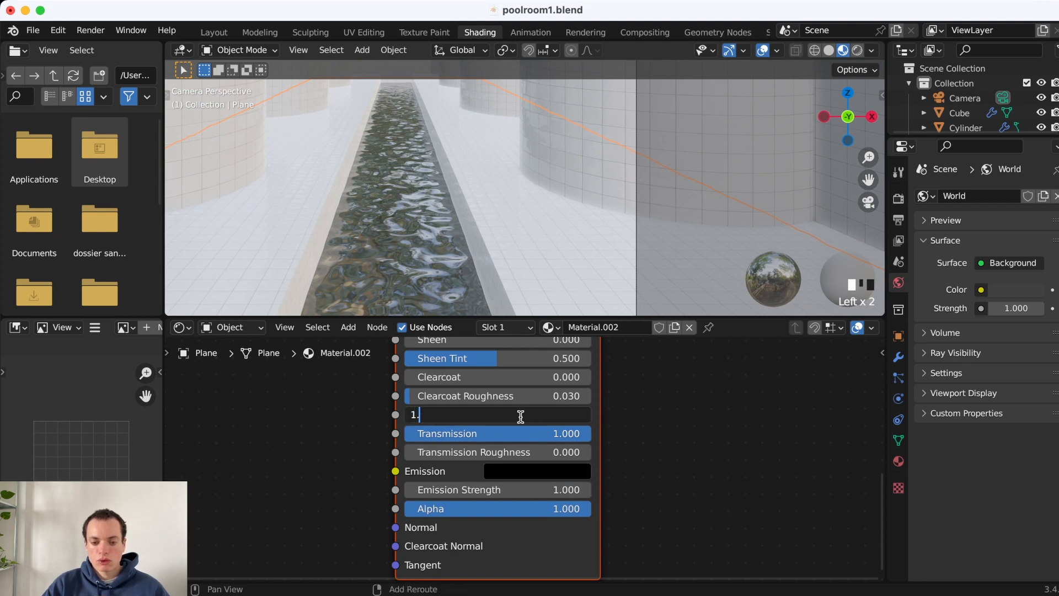
pyautogui.press('Return')
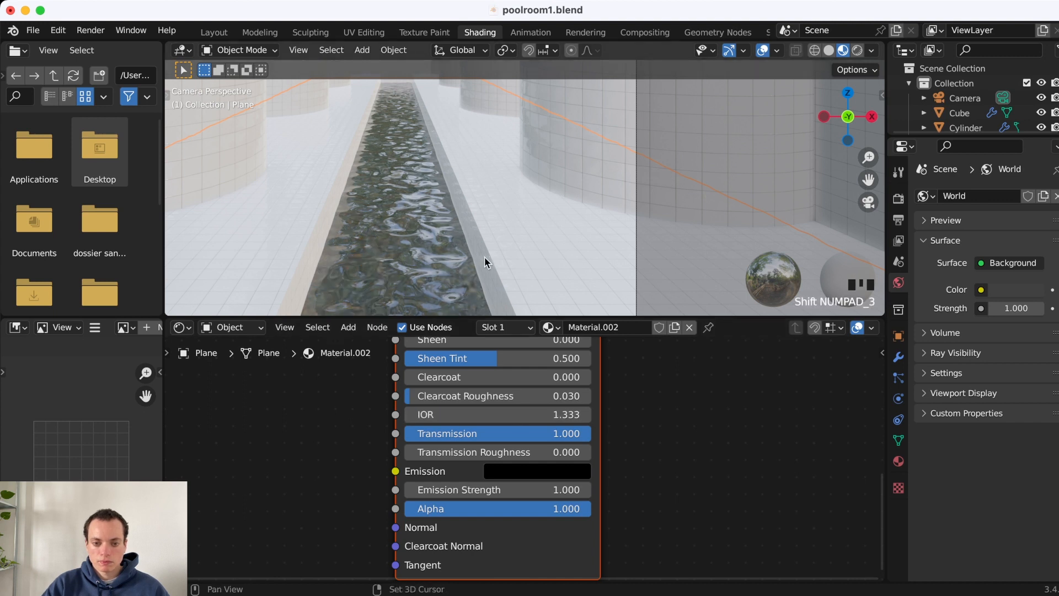
pyautogui.press('shift+KP_3')
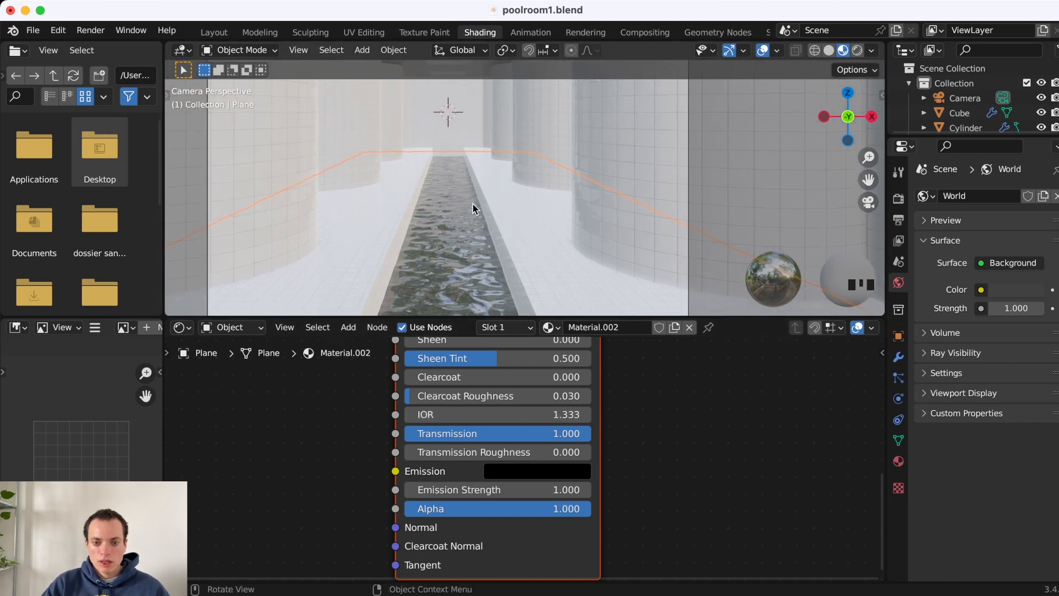
# - In the Layout workspace, move the camera to X -1.16 m and rotate it to -17.6° around Z
pyautogui.click(212, 32)
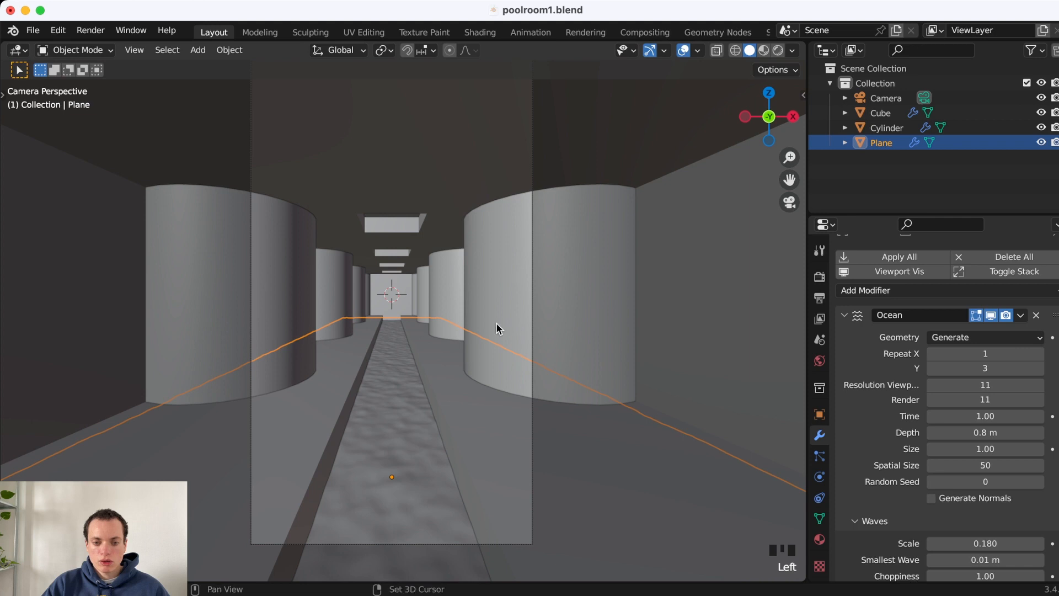
pyautogui.keyDown('shift'); pyautogui.scroll(-3, 496, 324); pyautogui.keyUp('shift')
pyautogui.scroll(2, 502, 420)
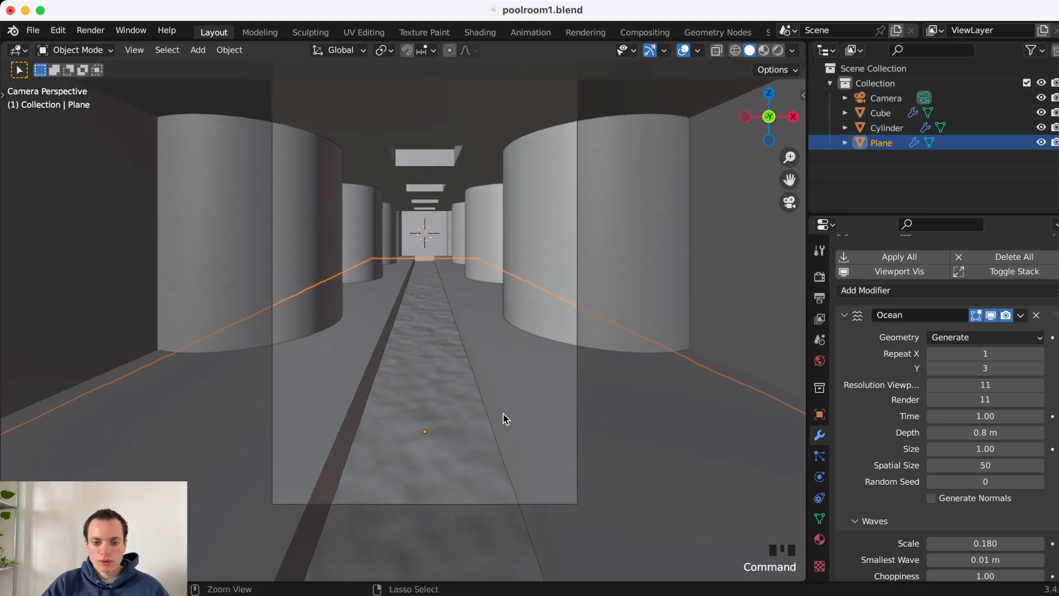
pyautogui.keyDown('super'); pyautogui.scroll(3, 404, 315); pyautogui.keyUp('super')
pyautogui.keyDown('super'); pyautogui.scroll(-5, 404, 314); pyautogui.keyUp('super')
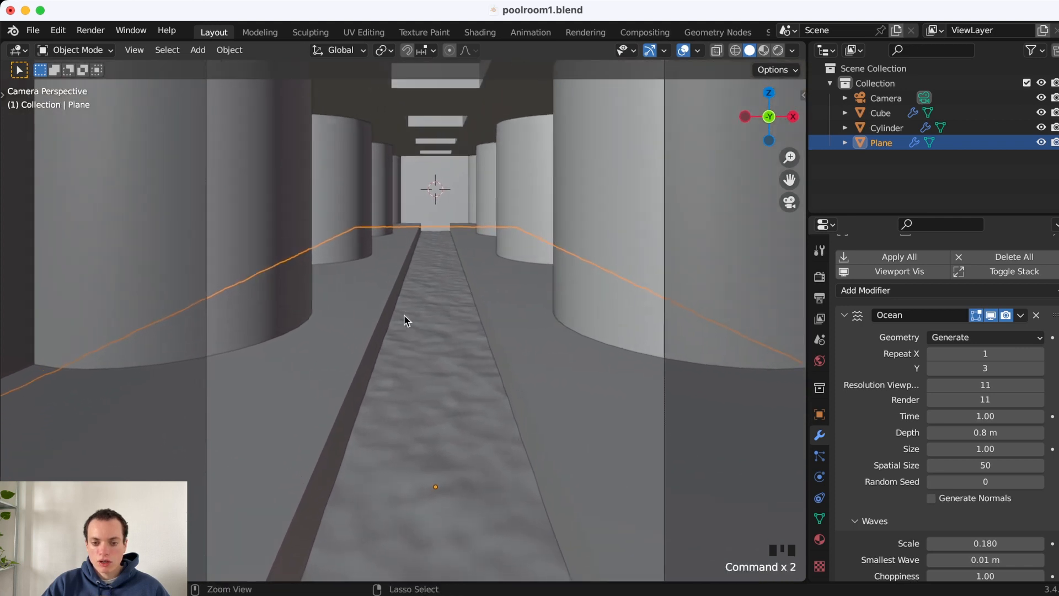
pyautogui.keyDown('super'); pyautogui.scroll(1, 404, 314); pyautogui.keyUp('super')
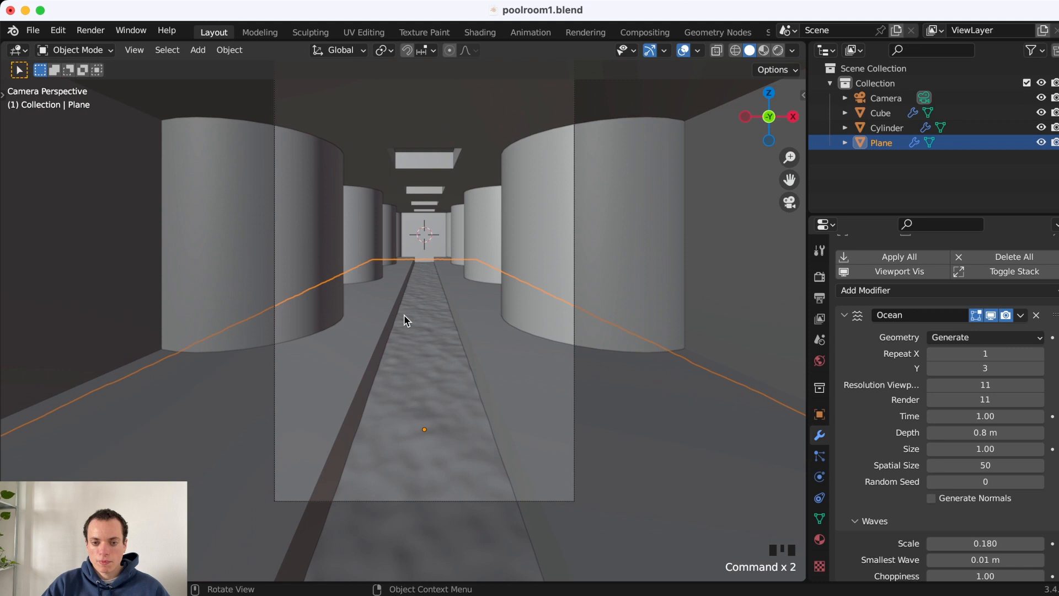
pyautogui.keyDown('shift'); pyautogui.hscroll(2, 404, 315); pyautogui.keyUp('shift')
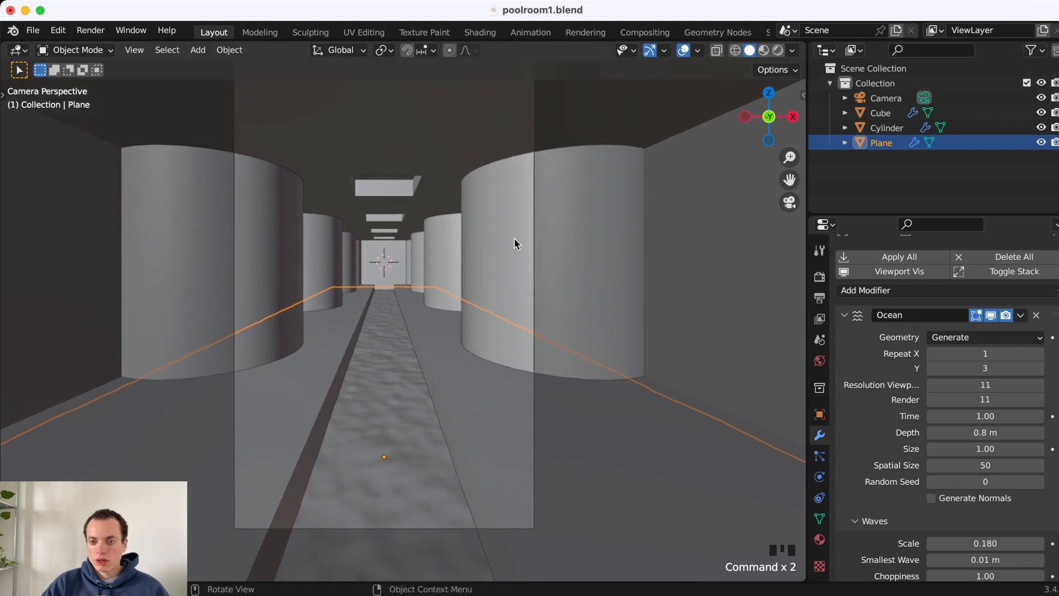
pyautogui.click(887, 99)
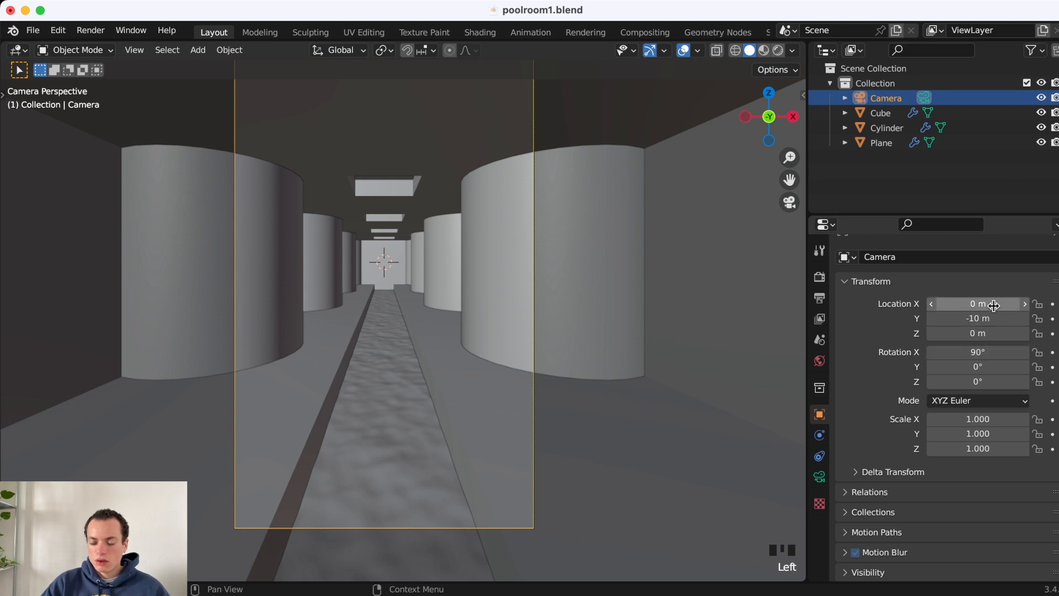
pyautogui.moveTo(994, 305); pyautogui.dragTo(930, 306)
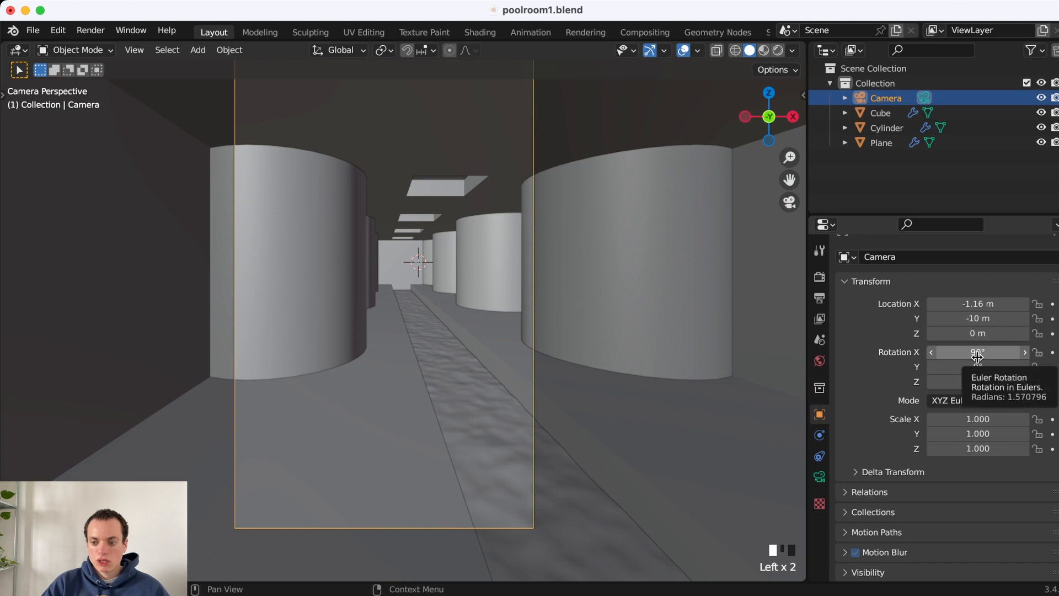
pyautogui.moveTo(976, 381); pyautogui.dragTo(945, 381)
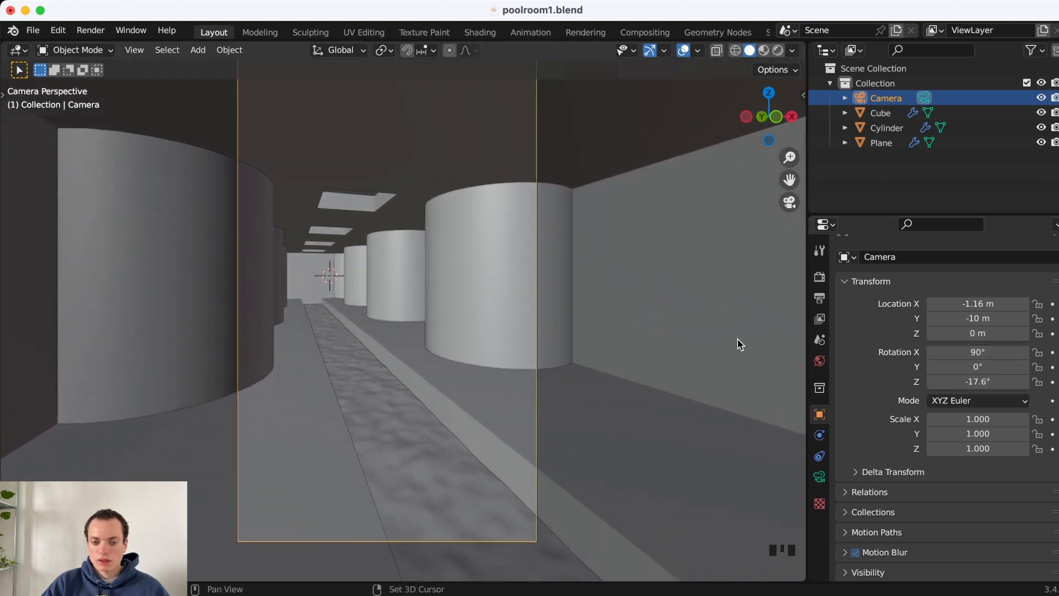
# - Lower the camera along the global Z axis to about -0.465 m
pyautogui.keyDown('shift'); pyautogui.scroll(3, 737, 340); pyautogui.keyUp('shift')
pyautogui.keyDown('super'); pyautogui.scroll(-4, 737, 339); pyautogui.keyUp('super')
pyautogui.keyDown('super'); pyautogui.scroll(1, 737, 339); pyautogui.keyUp('super')
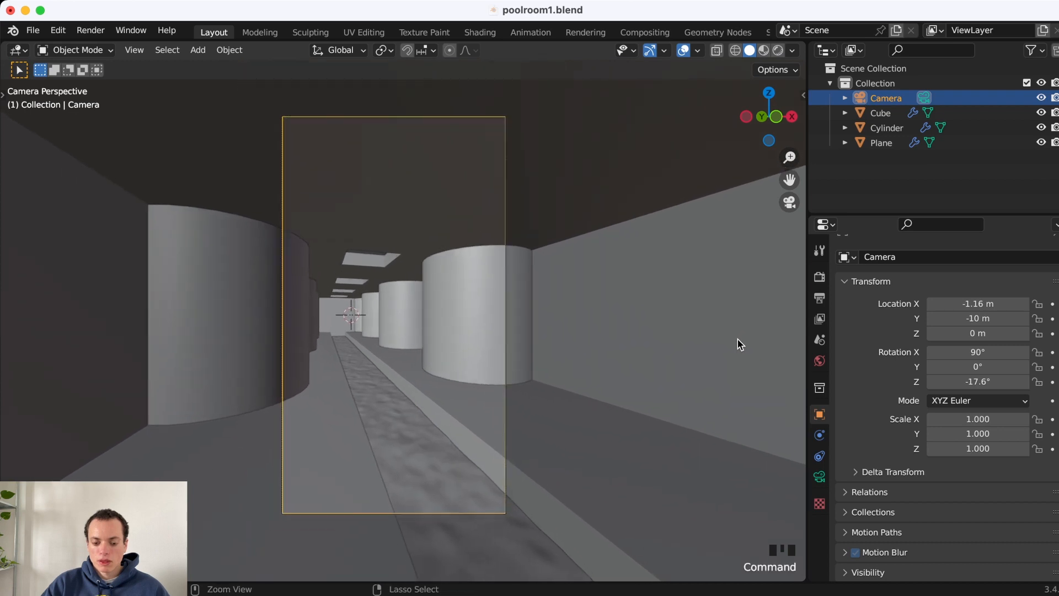
pyautogui.press('g')
pyautogui.press('z')
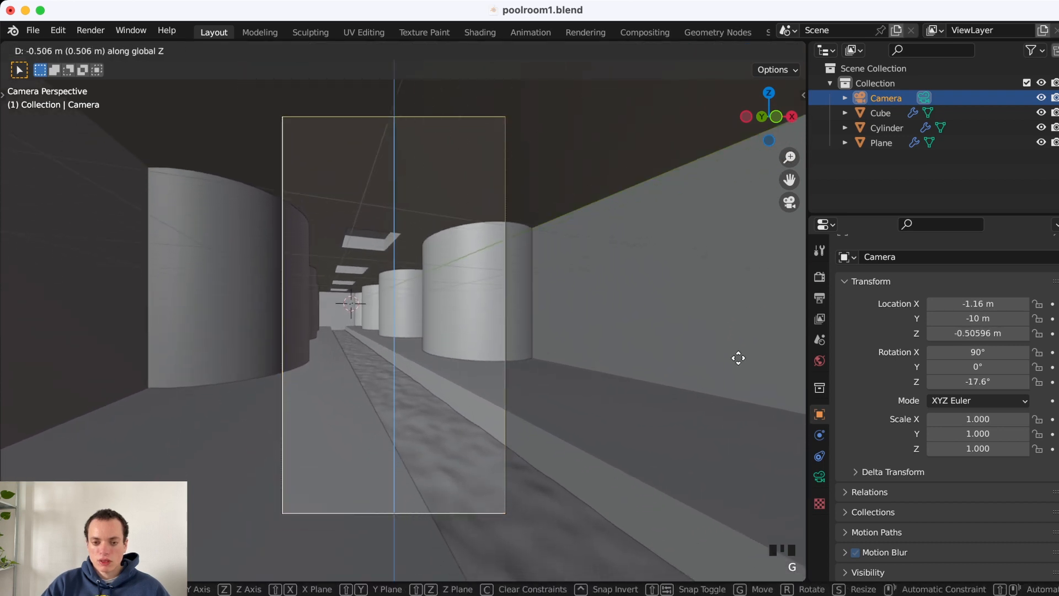
pyautogui.click(739, 357)
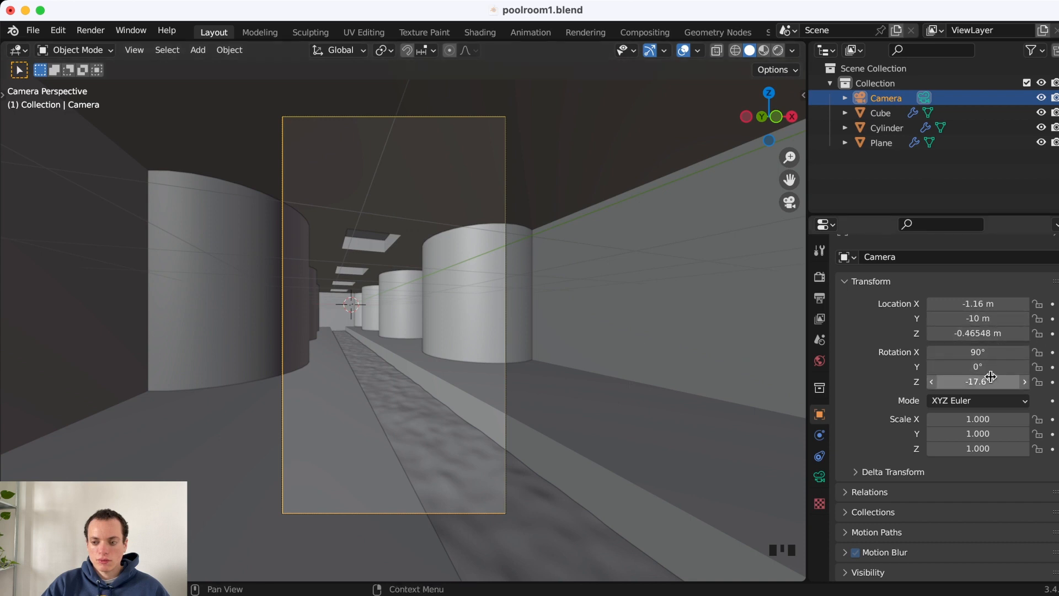
# - Rotate the camera to -12.4° around Z and 91.6° around X
pyautogui.moveTo(992, 377); pyautogui.dragTo(1010, 376)
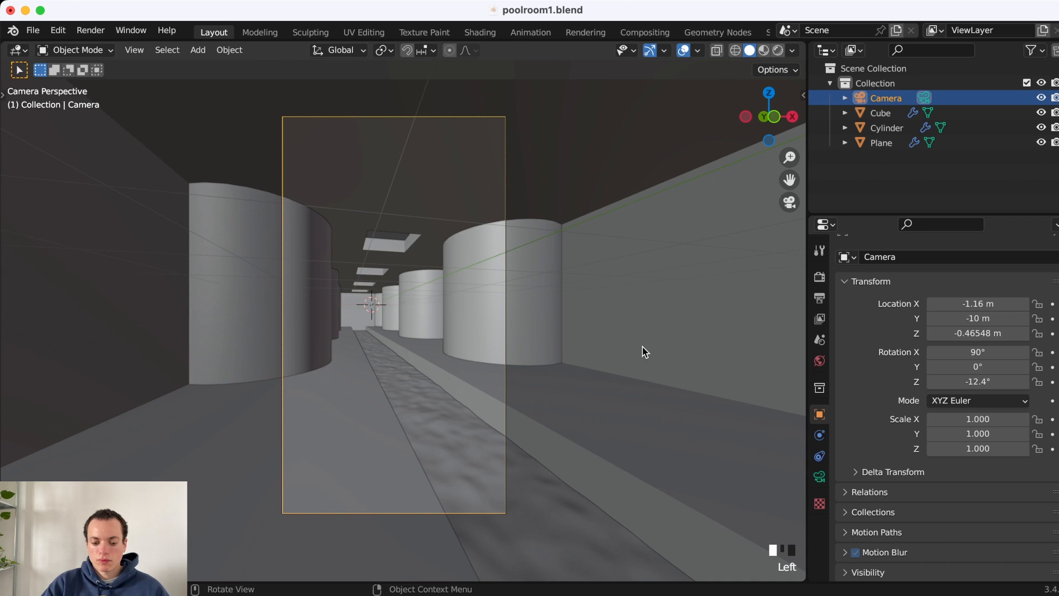
pyautogui.moveTo(977, 352)
pyautogui.mouseDown()
pyautogui.moveTo(968, 352)
pyautogui.moveTo(984, 352)
pyautogui.mouseUp()
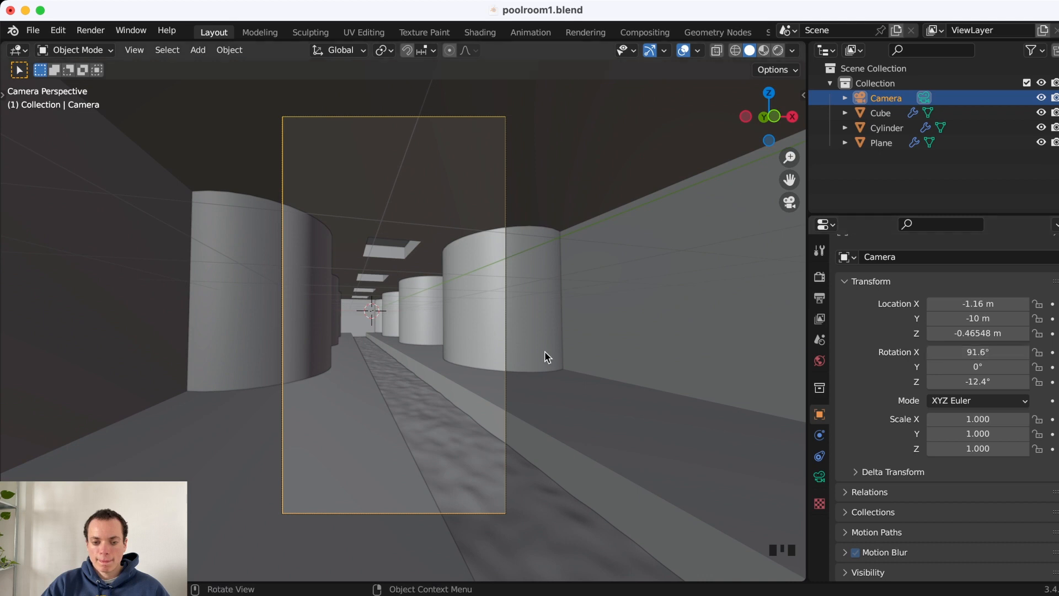
# - Move the camera about 0.72 m forward along its local Z axis and save the file
pyautogui.press('g')
pyautogui.press('z')
pyautogui.press('z')
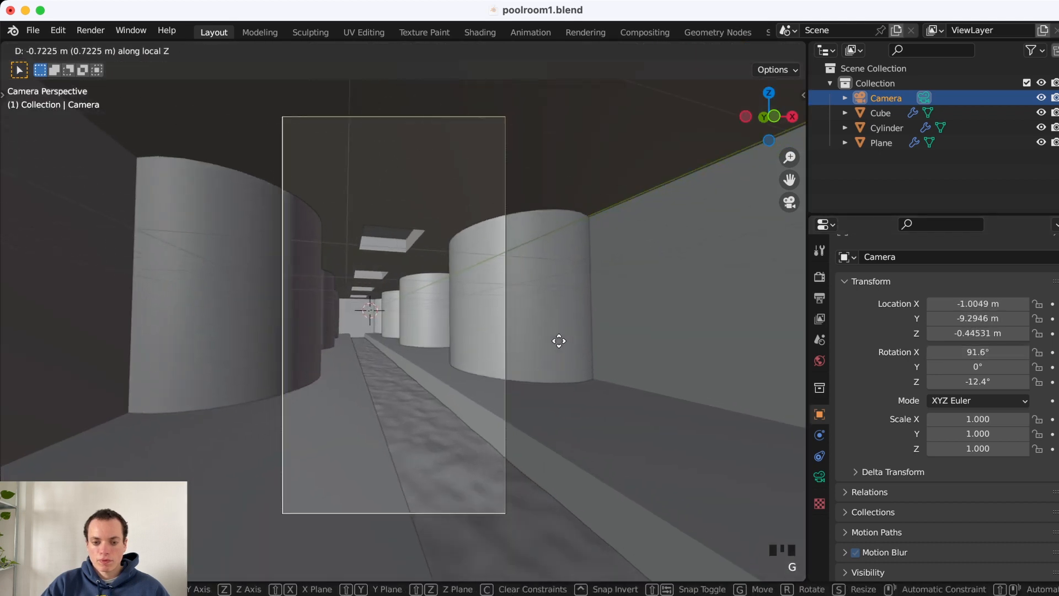
pyautogui.click(559, 342)
pyautogui.press('super+s')
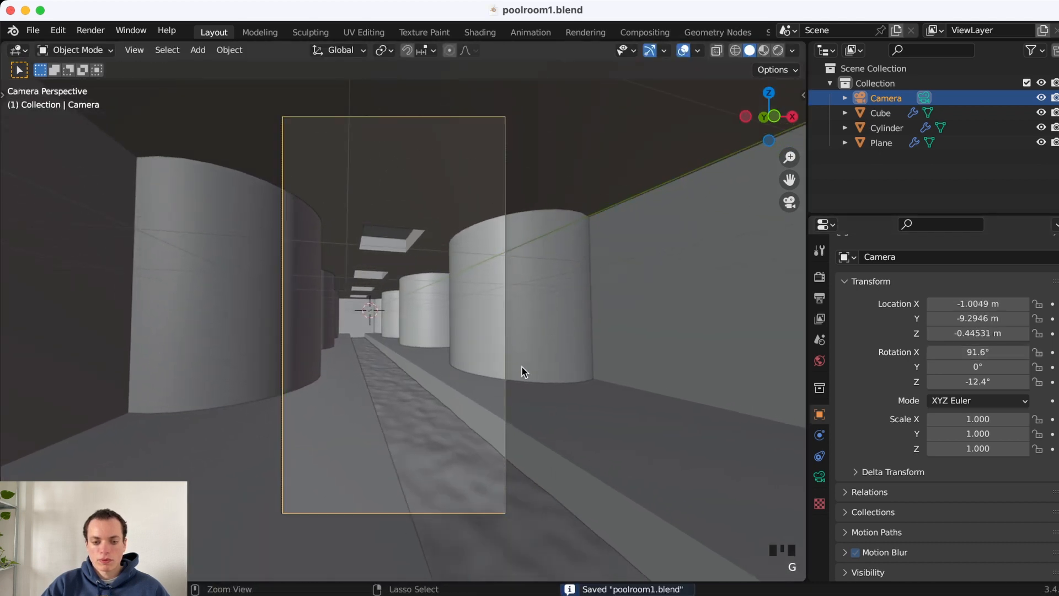
pyautogui.keyDown('shift'); pyautogui.scroll(-3, 521, 366); pyautogui.keyUp('shift')
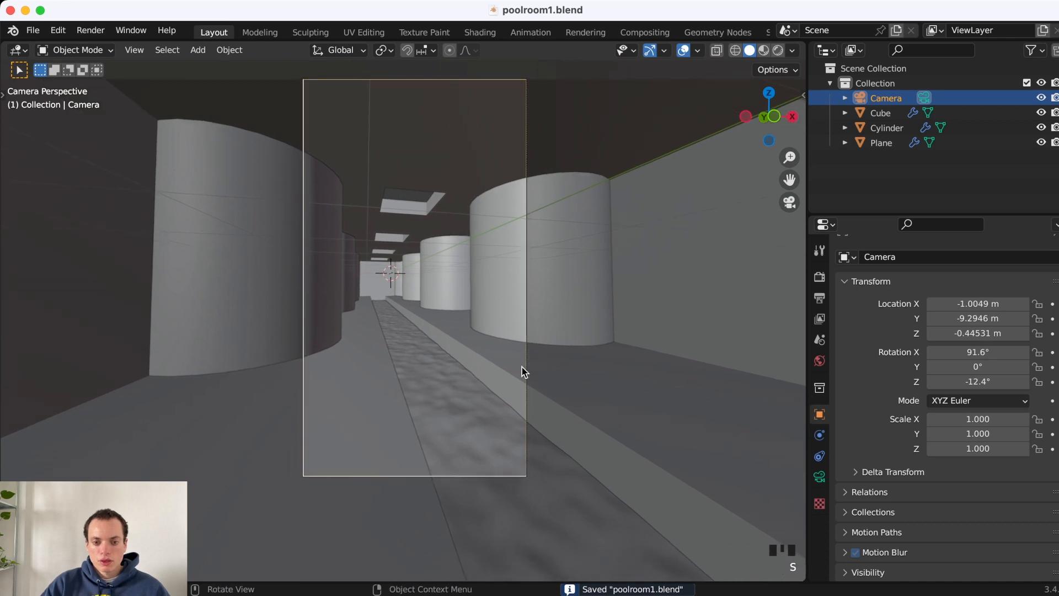
pyautogui.keyDown('super'); pyautogui.scroll(3, 522, 366); pyautogui.keyUp('super')
pyautogui.keyDown('super'); pyautogui.scroll(-1, 521, 366); pyautogui.keyUp('super')
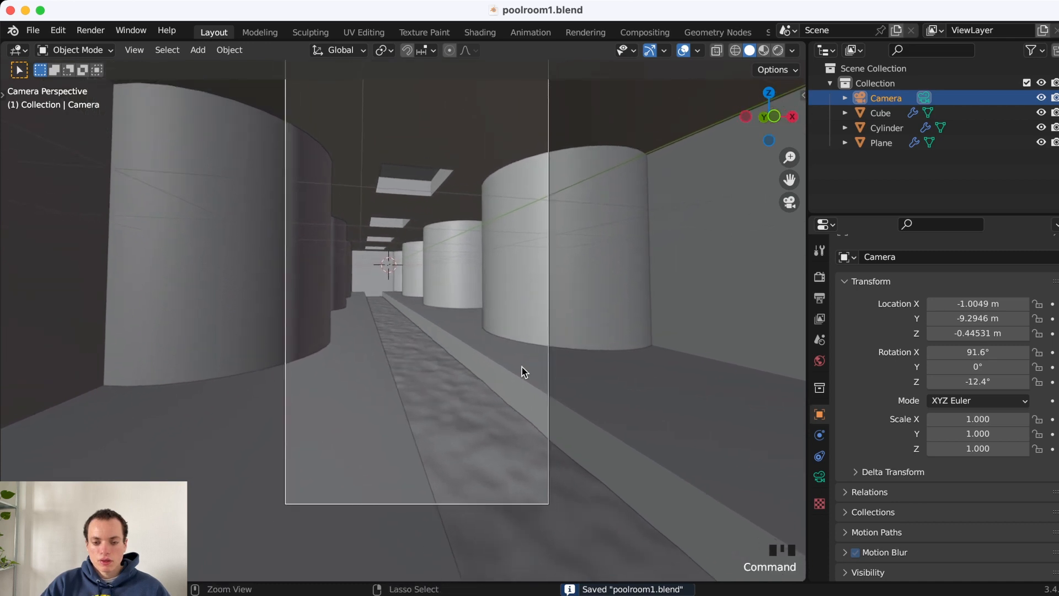
pyautogui.keyDown('shift'); pyautogui.scroll(1, 522, 366); pyautogui.keyUp('shift')
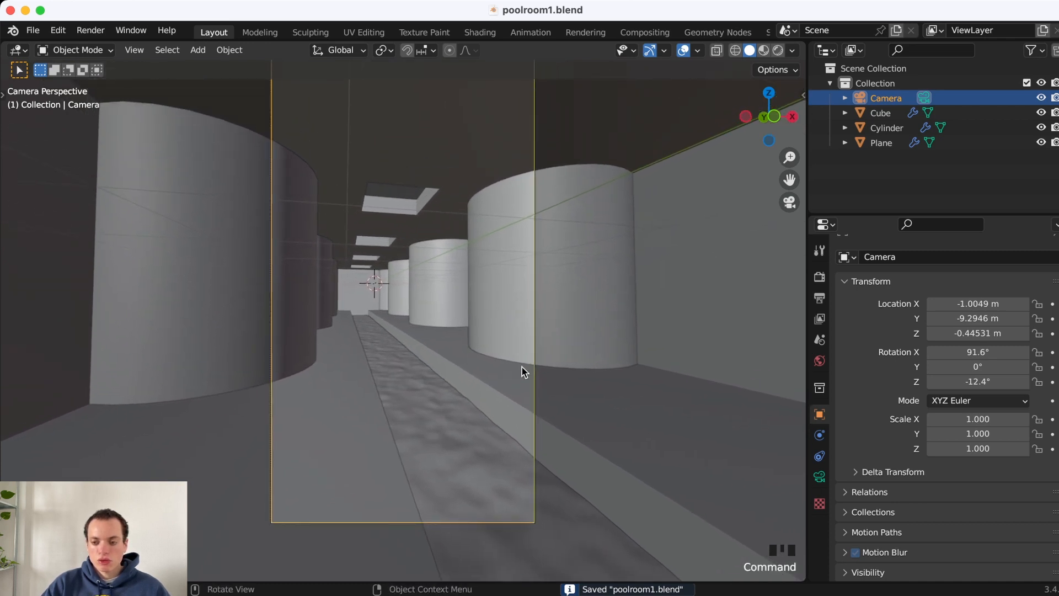
# - Add a sun light and raise it along the global Z axis to about 3.76 m
pyautogui.hotkey('shift', 'a')
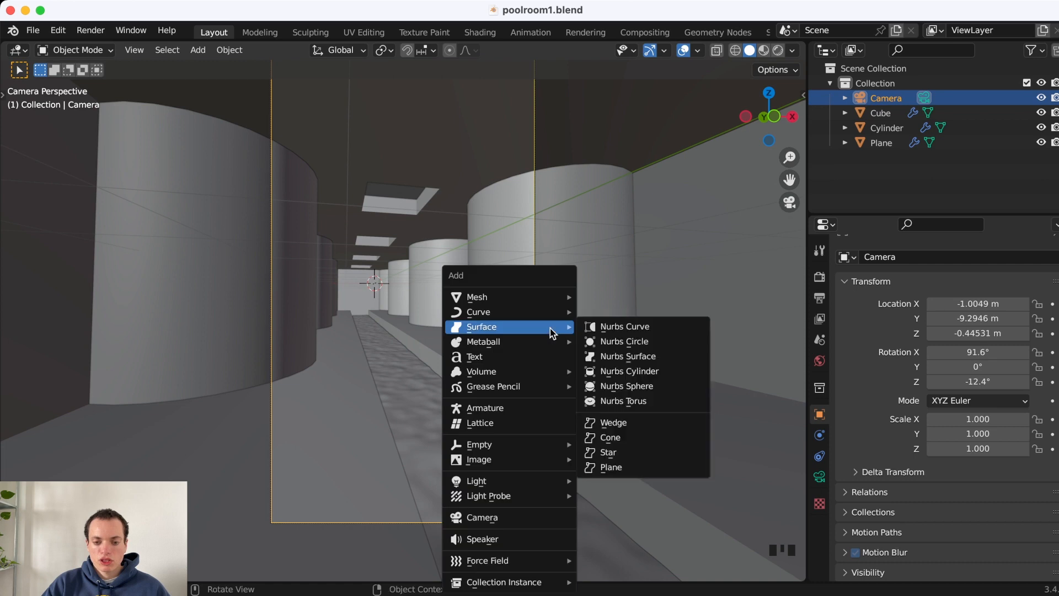
pyautogui.moveTo(512, 299)
pyautogui.moveTo(502, 446)
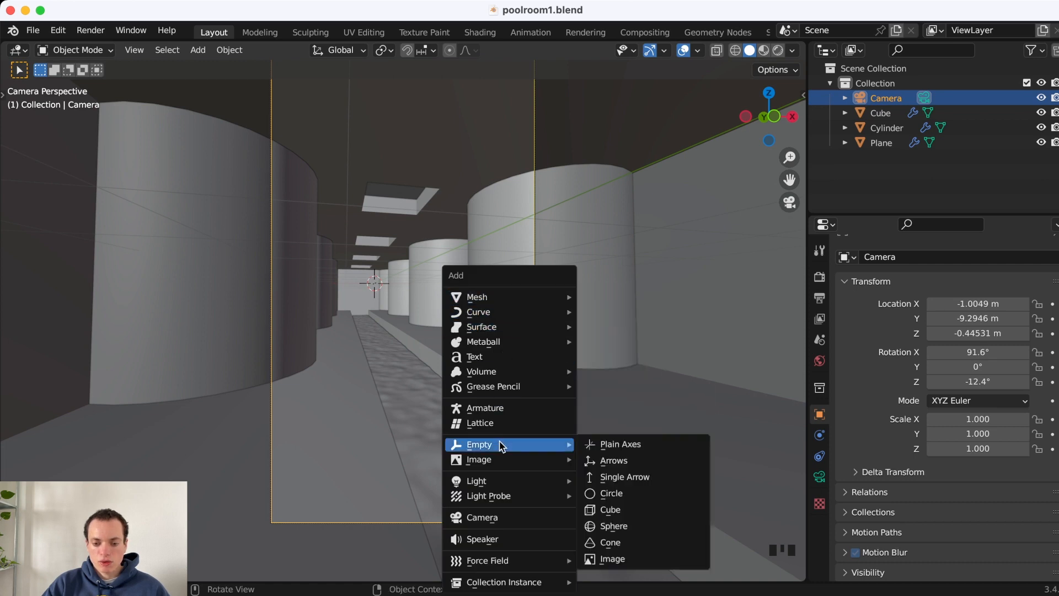
pyautogui.moveTo(525, 480)
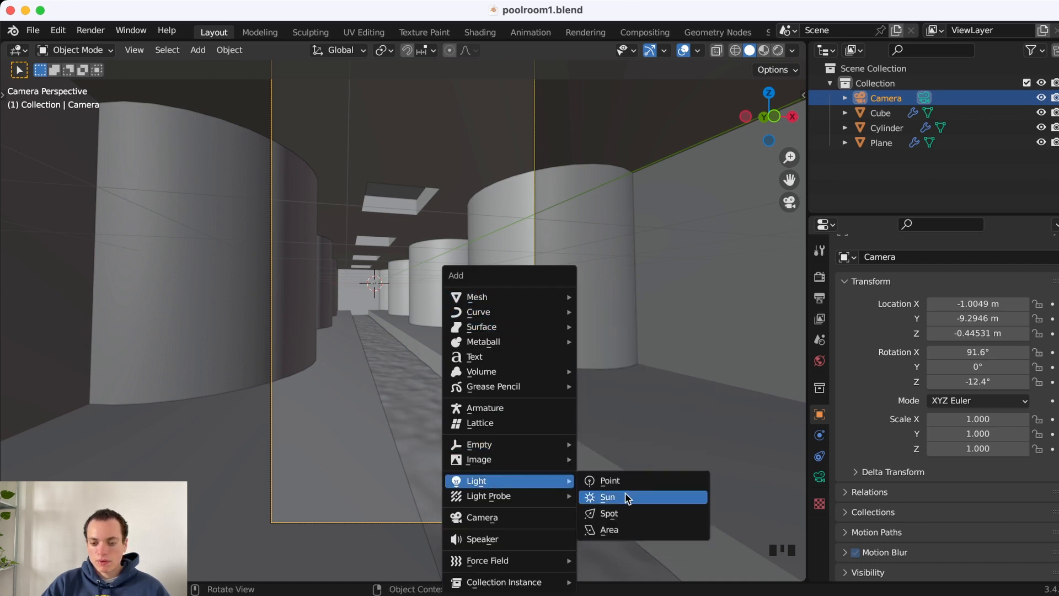
pyautogui.click(587, 495)
pyautogui.press('g')
pyautogui.press('z')
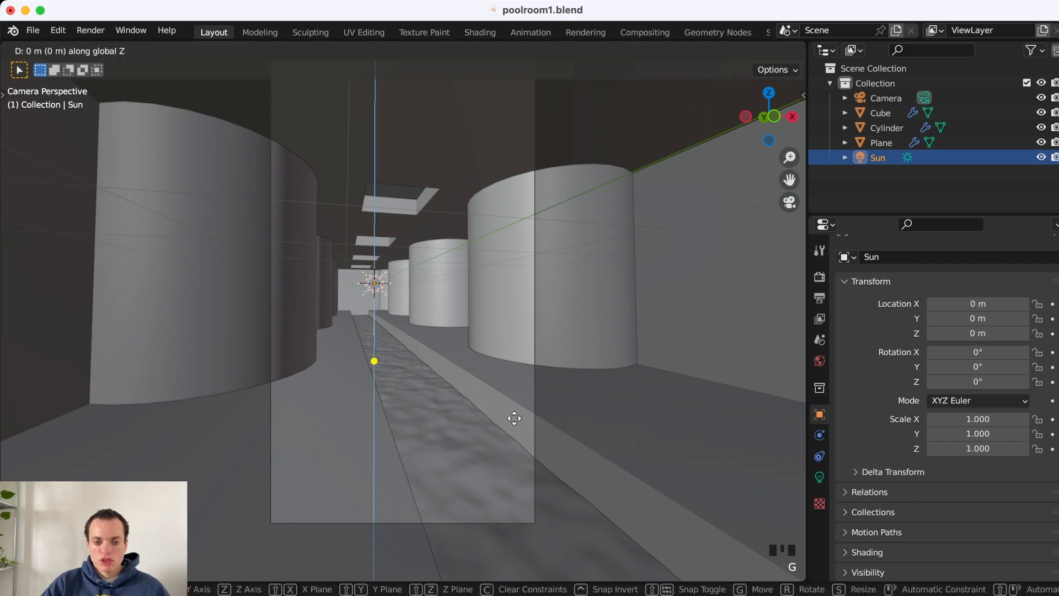
pyautogui.click(523, 319)
# - Return to the camera view and switch the viewport to rendered shading
pyautogui.press('KP_0')
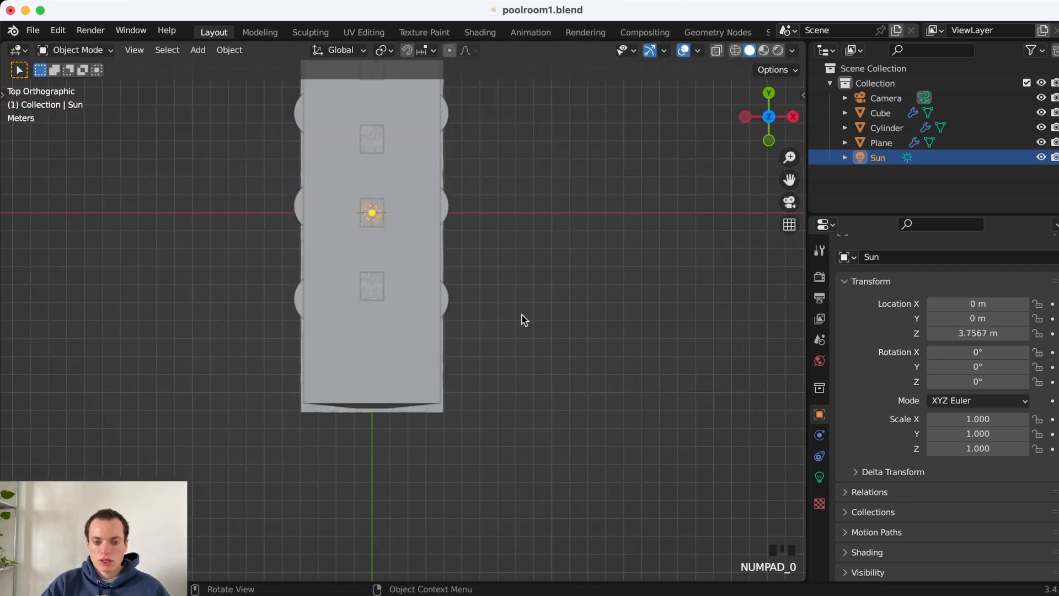
pyautogui.press('KP_0')
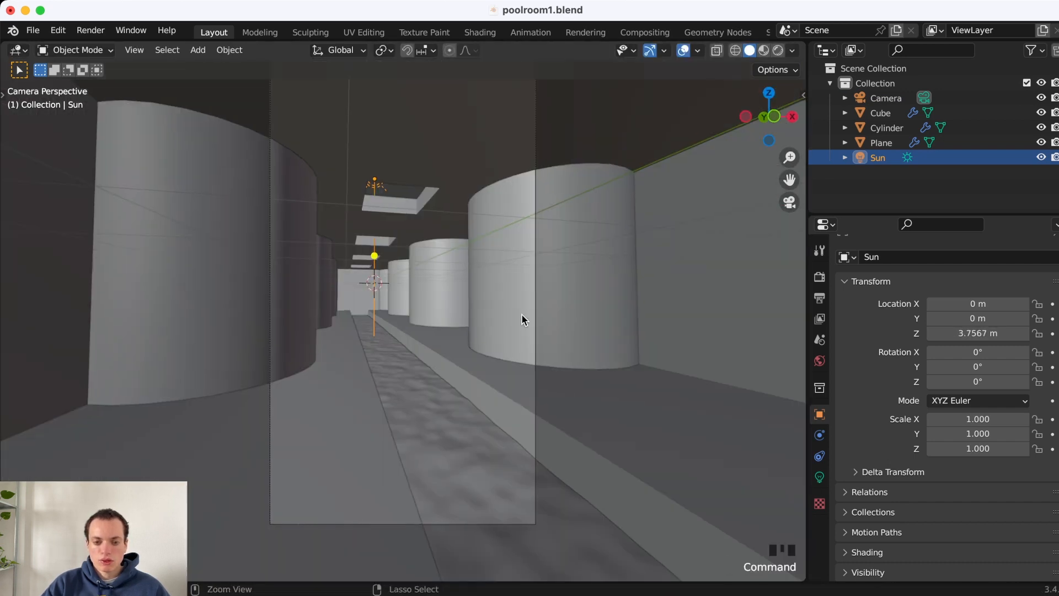
pyautogui.click(779, 51)
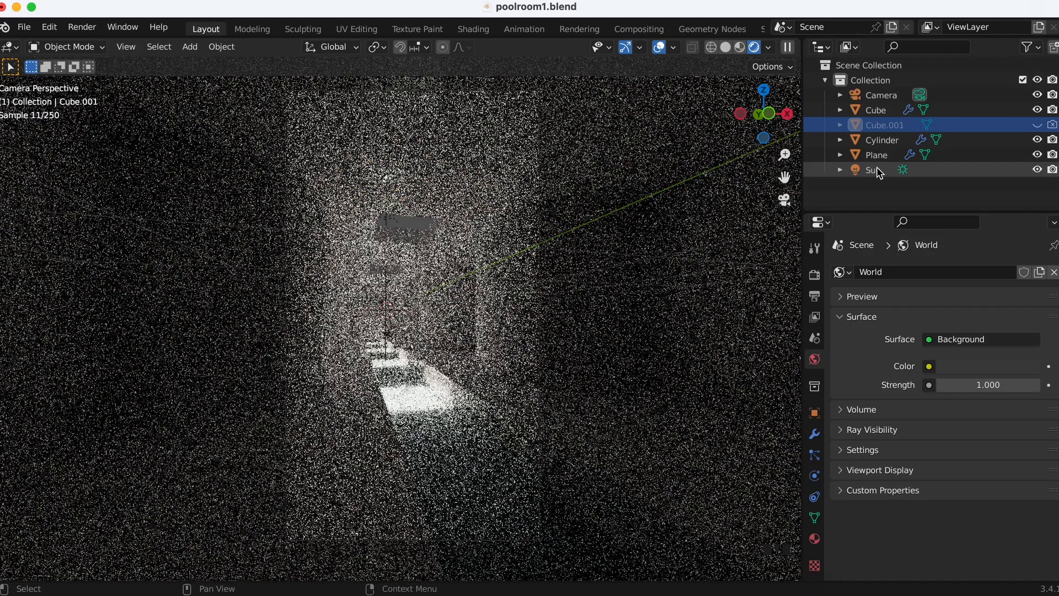
# - Set the sun light's Strength to 1 and turn off its Shadow Caustics
pyautogui.click(873, 170)
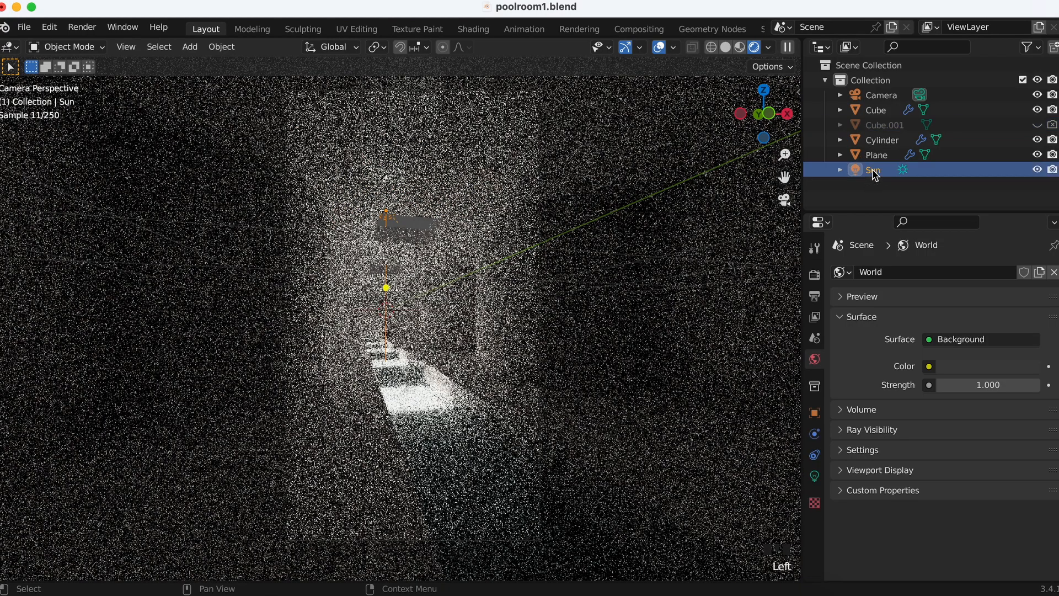
pyautogui.click(815, 477)
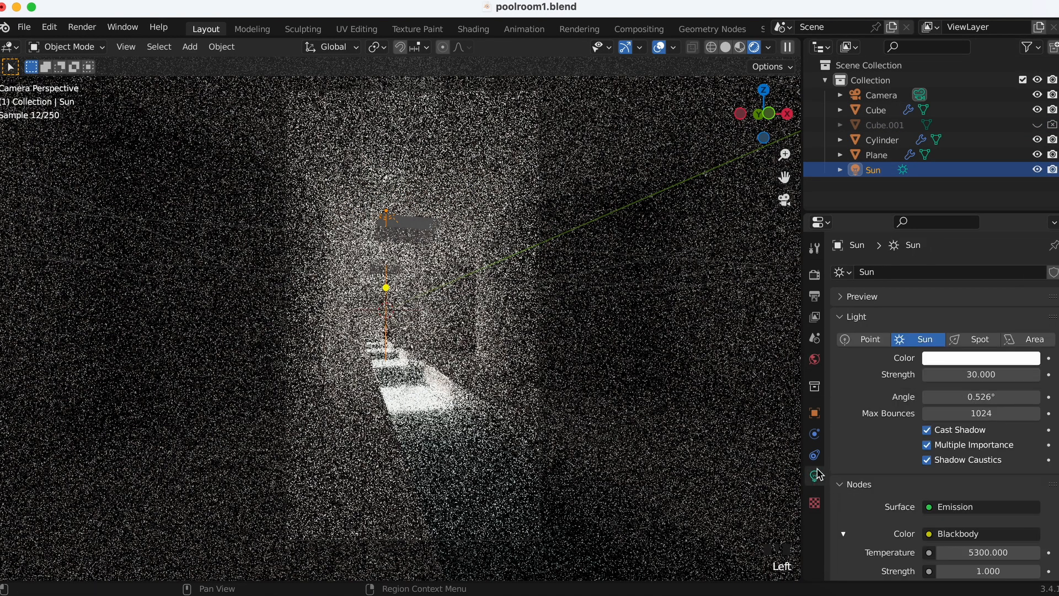
pyautogui.click(982, 375)
pyautogui.click(982, 376)
pyautogui.write('1')
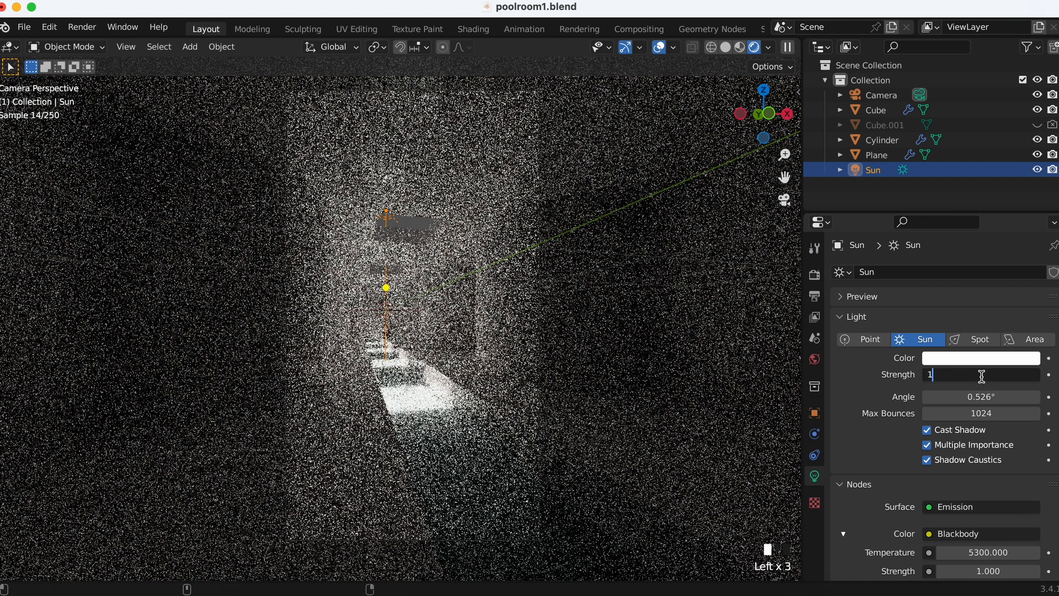
pyautogui.press('Return')
pyautogui.click(927, 459)
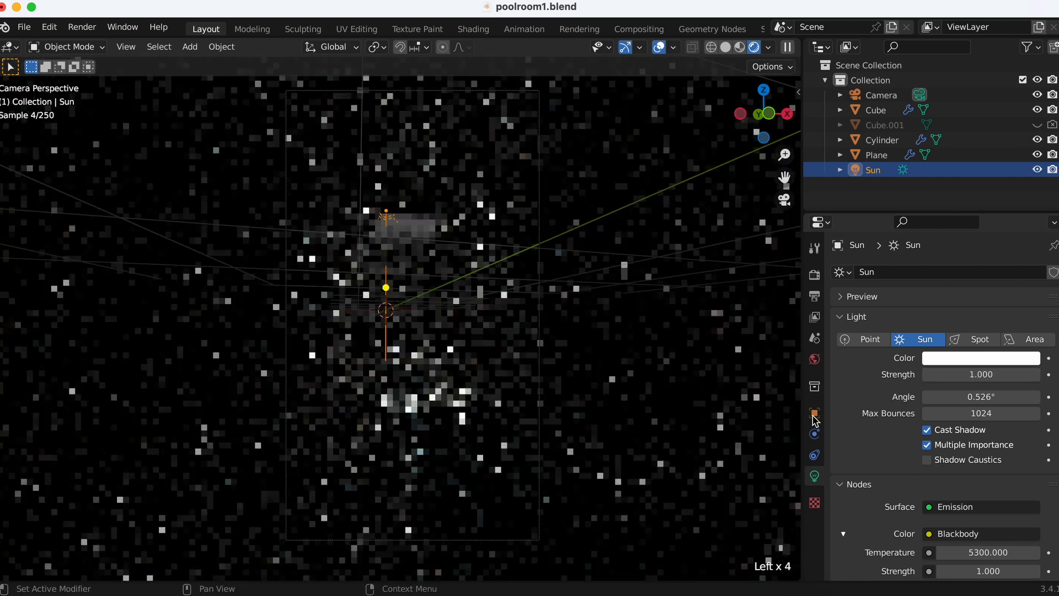
pyautogui.keyDown('super'); pyautogui.scroll(-2, 659, 340); pyautogui.keyUp('super')
pyautogui.keyDown('super'); pyautogui.scroll(3, 659, 339); pyautogui.keyUp('super')
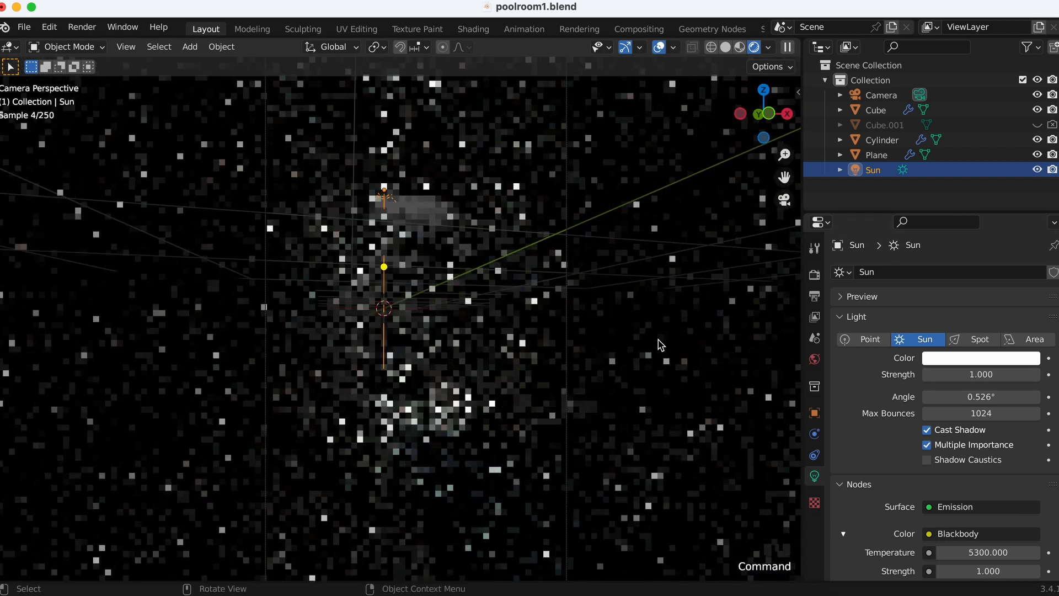
pyautogui.keyDown('shift'); pyautogui.scroll(2, 659, 339); pyautogui.keyUp('shift')
pyautogui.keyDown('shift'); pyautogui.scroll(-1, 658, 339); pyautogui.keyUp('shift')
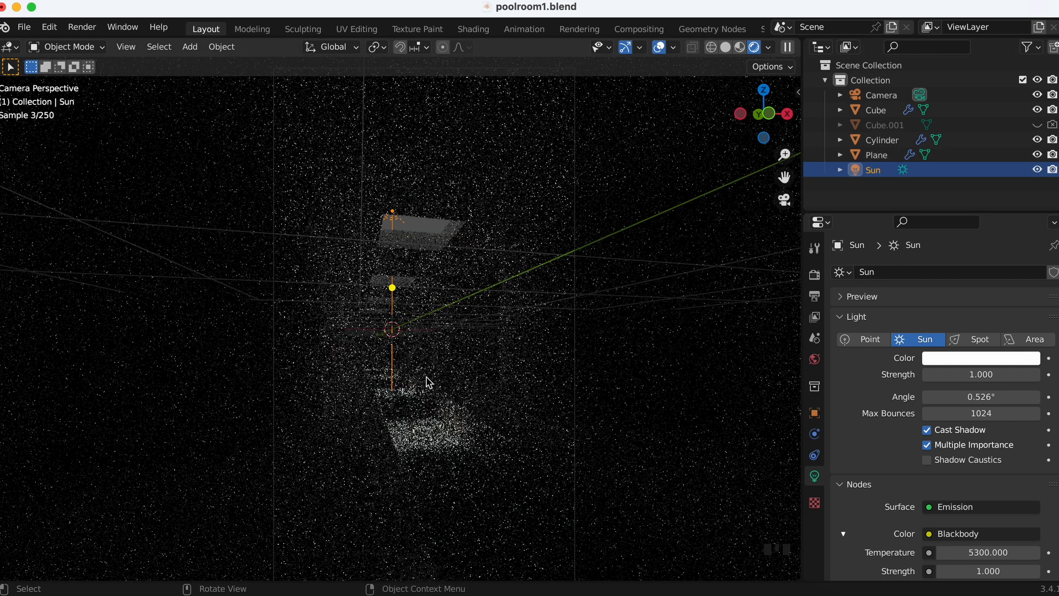
pyautogui.keyDown('shift'); pyautogui.scroll(-2, 428, 388); pyautogui.keyUp('shift')
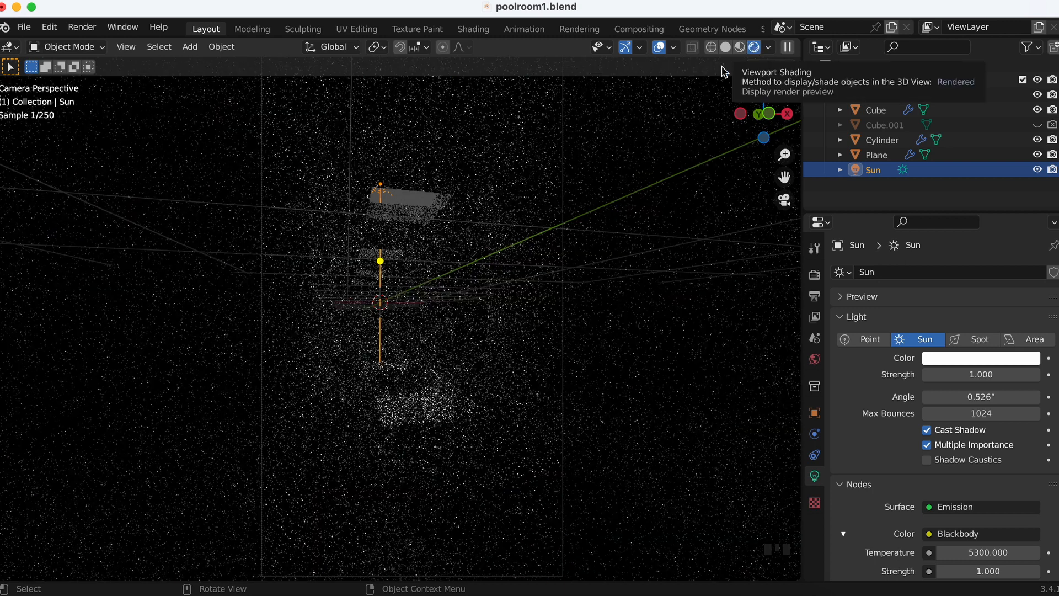
# - Set the sun light's Strength to 20 and inspect the rendered camera view
pyautogui.click(871, 171)
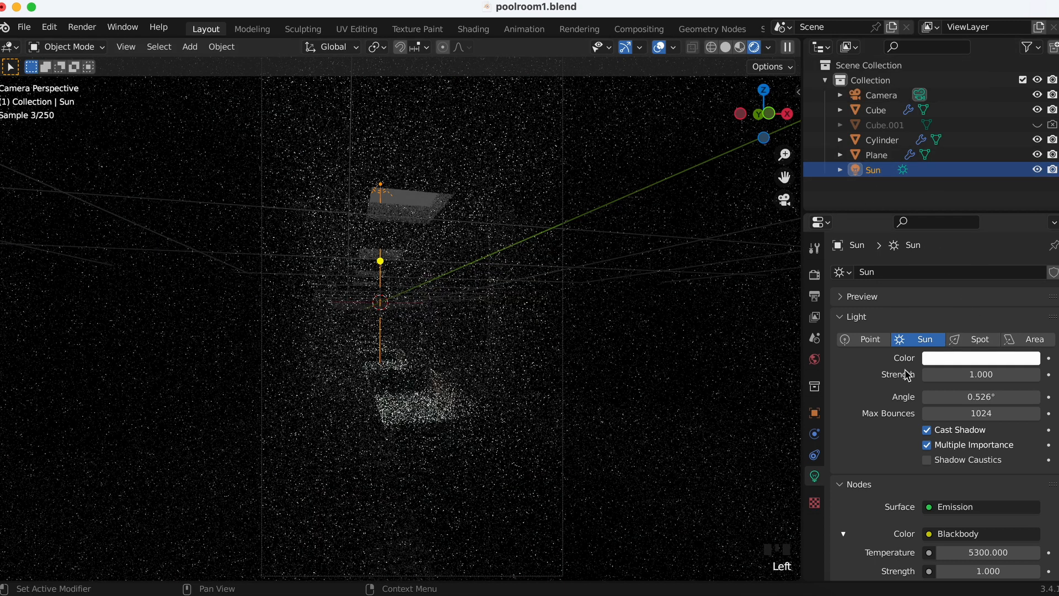
pyautogui.click(981, 376)
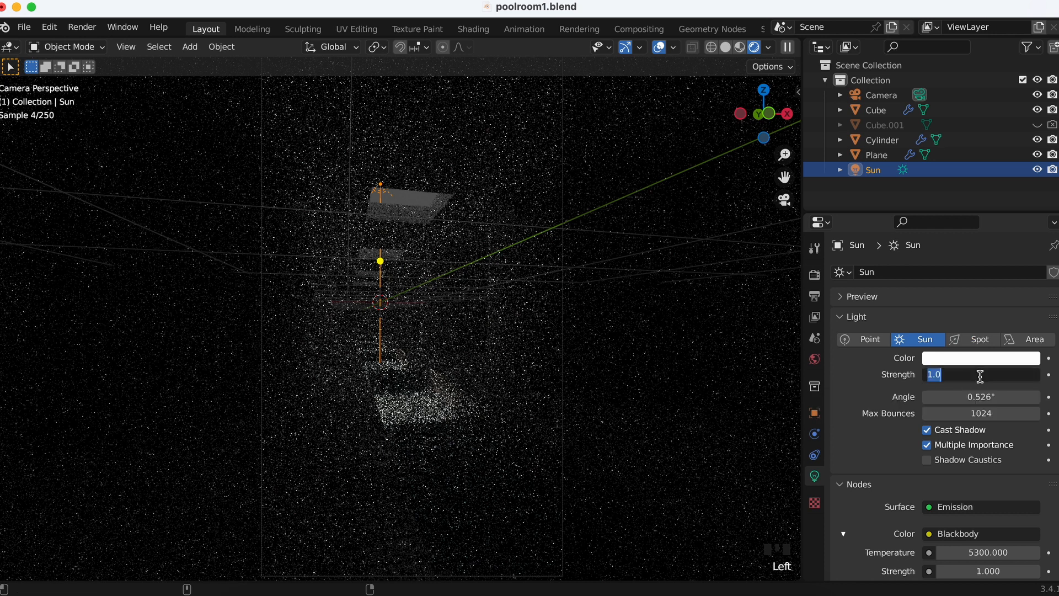
pyautogui.press('Return')
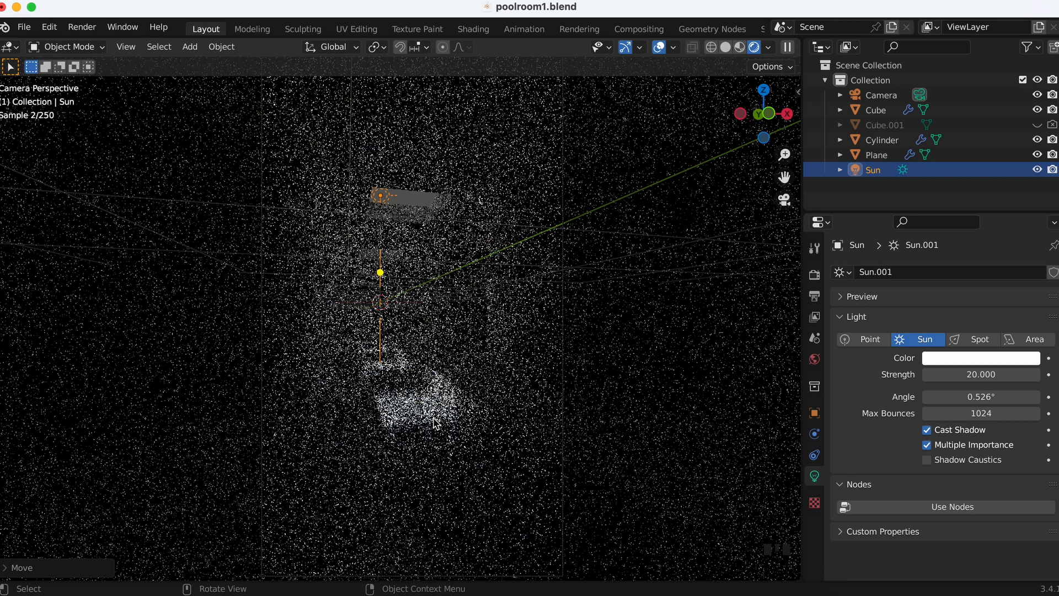
pyautogui.keyDown('super'); pyautogui.scroll(2, 391, 316); pyautogui.keyUp('super')
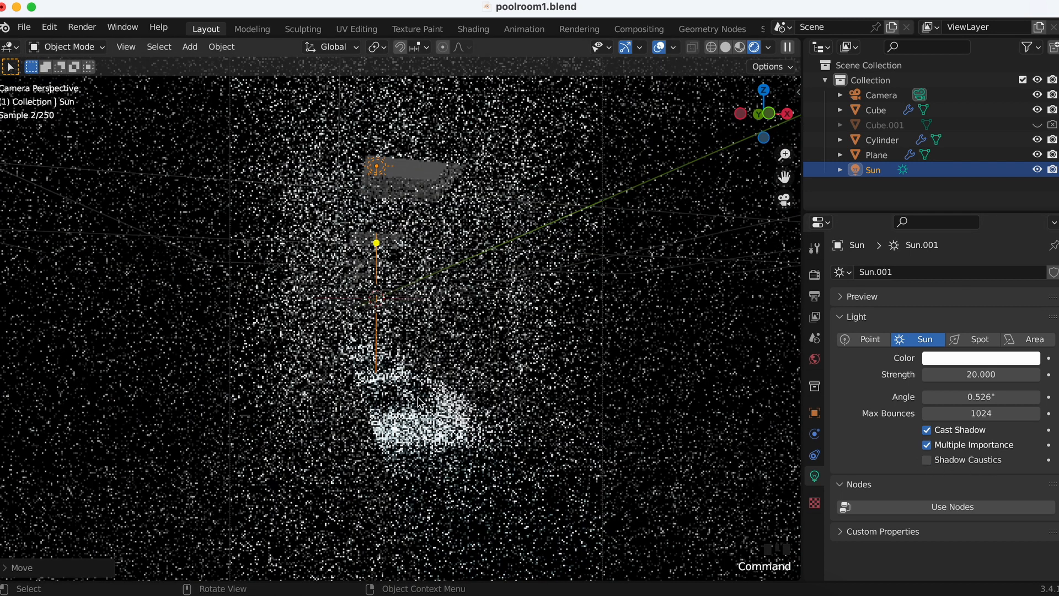
# - Enable Shadow Caustics on the sun light
pyautogui.click(430, 432)
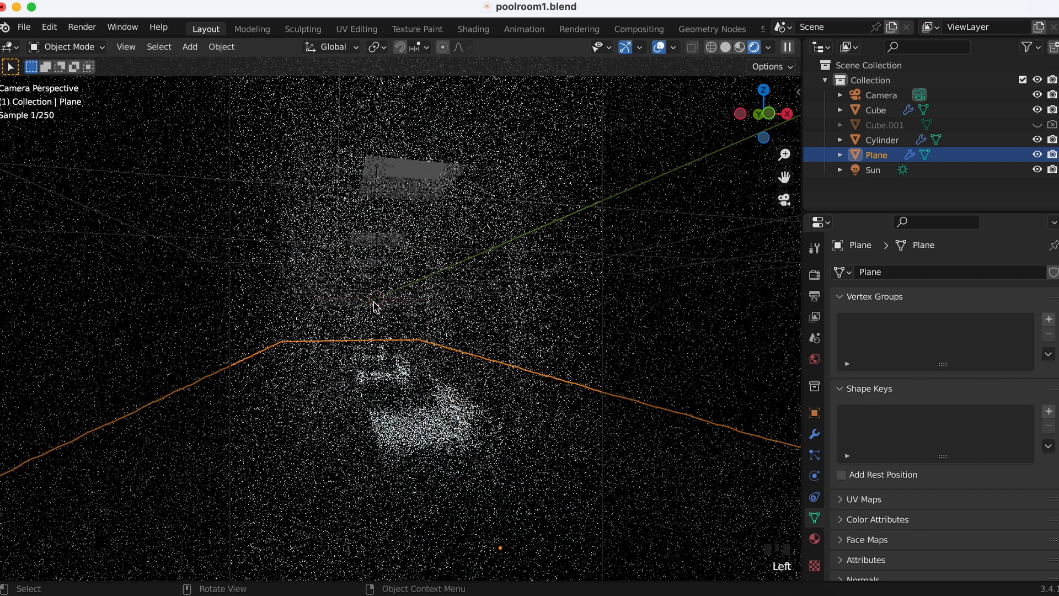
pyautogui.click(380, 176)
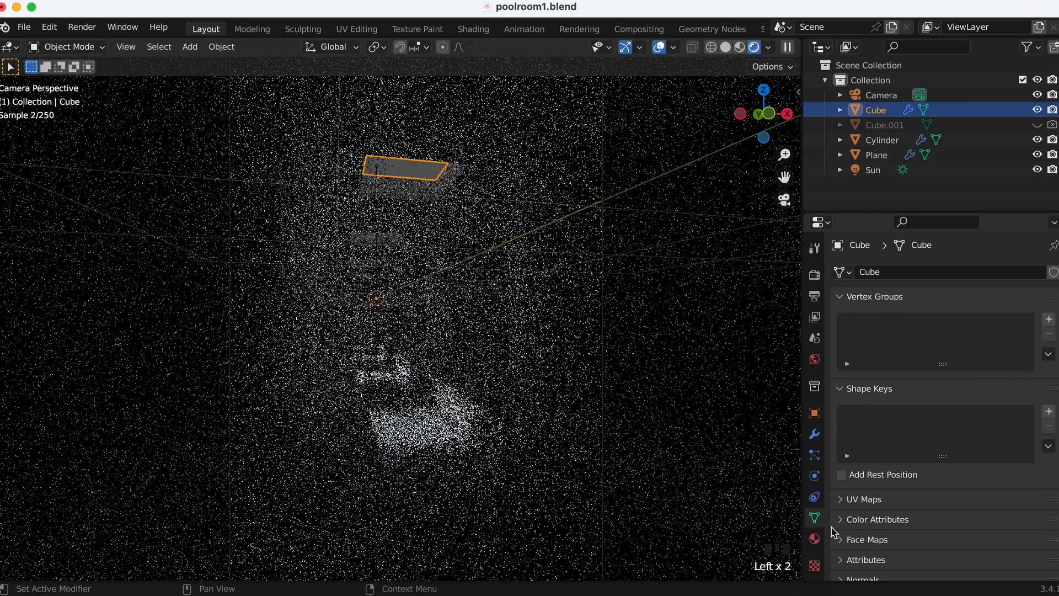
pyautogui.click(873, 172)
pyautogui.click(927, 460)
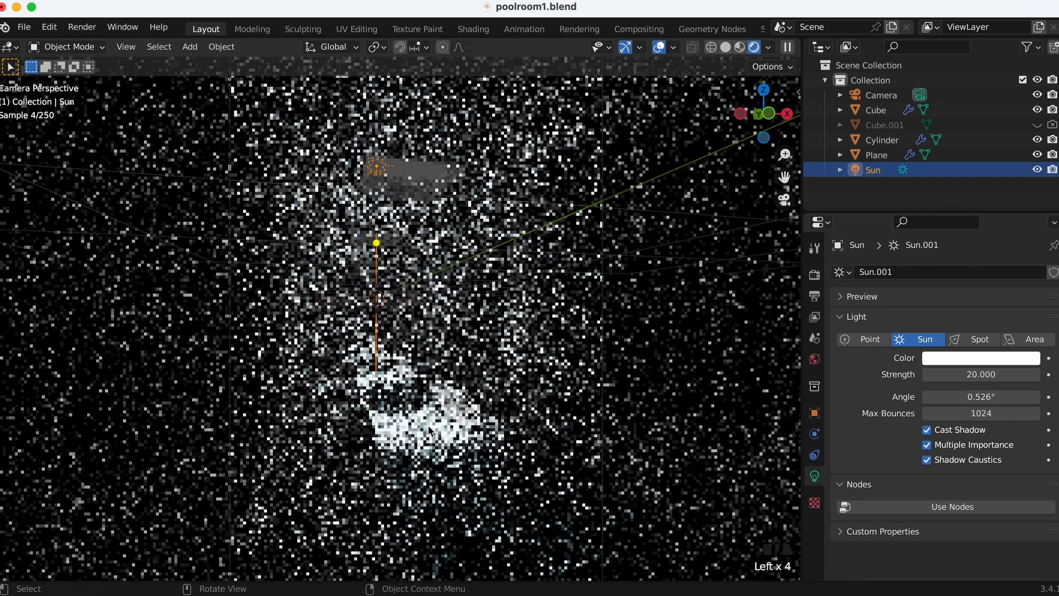
# - Check the plane's object-level caustics settings for casting and receiving shadow caustics
pyautogui.click(878, 155)
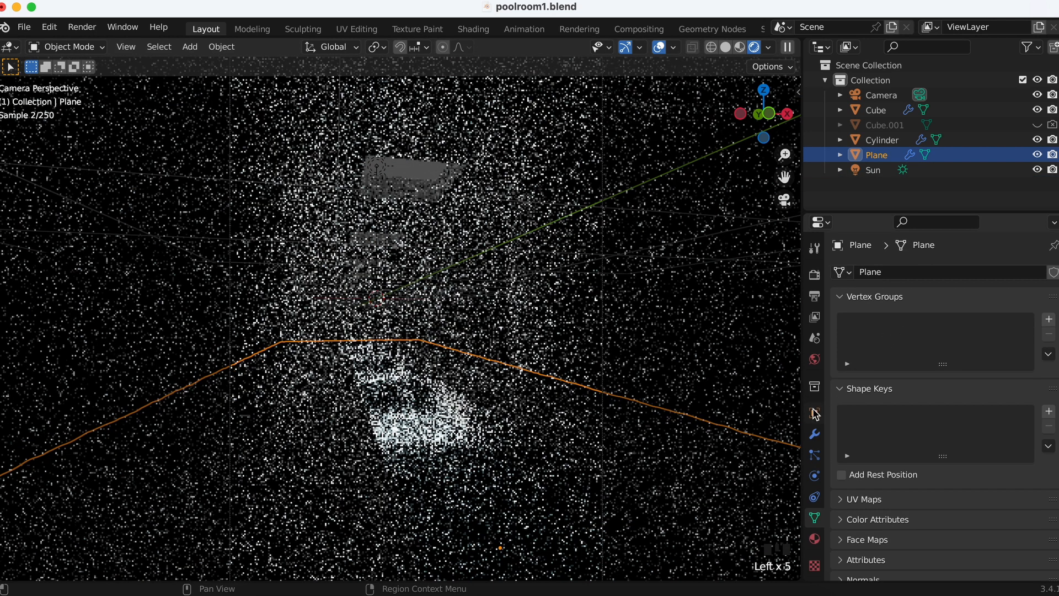
pyautogui.click(815, 414)
pyautogui.scroll(-5, 871, 408)
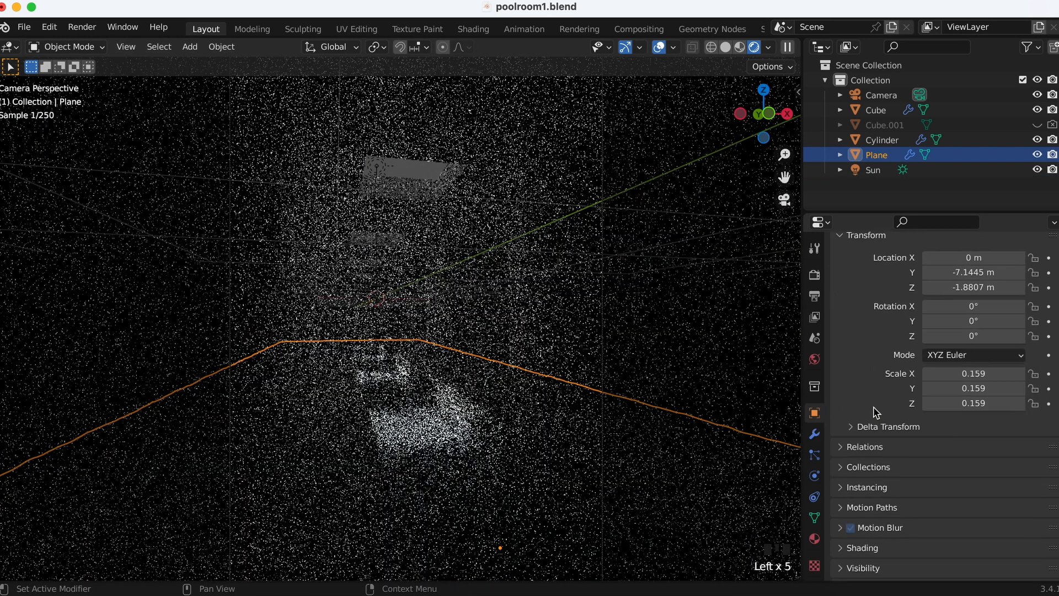
pyautogui.click(857, 490)
pyautogui.scroll(-7, 857, 494)
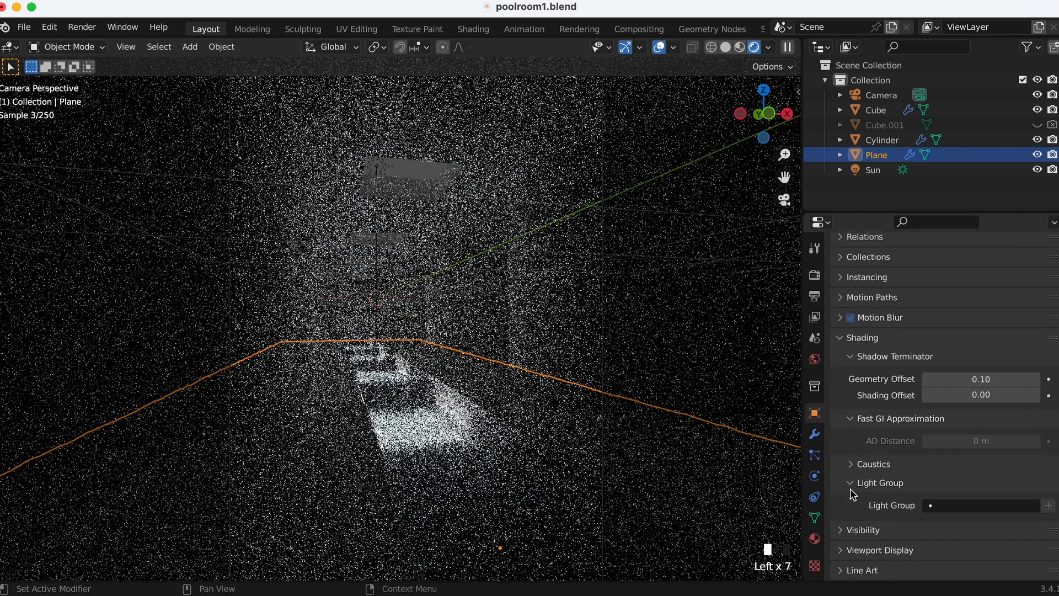
pyautogui.click(857, 444)
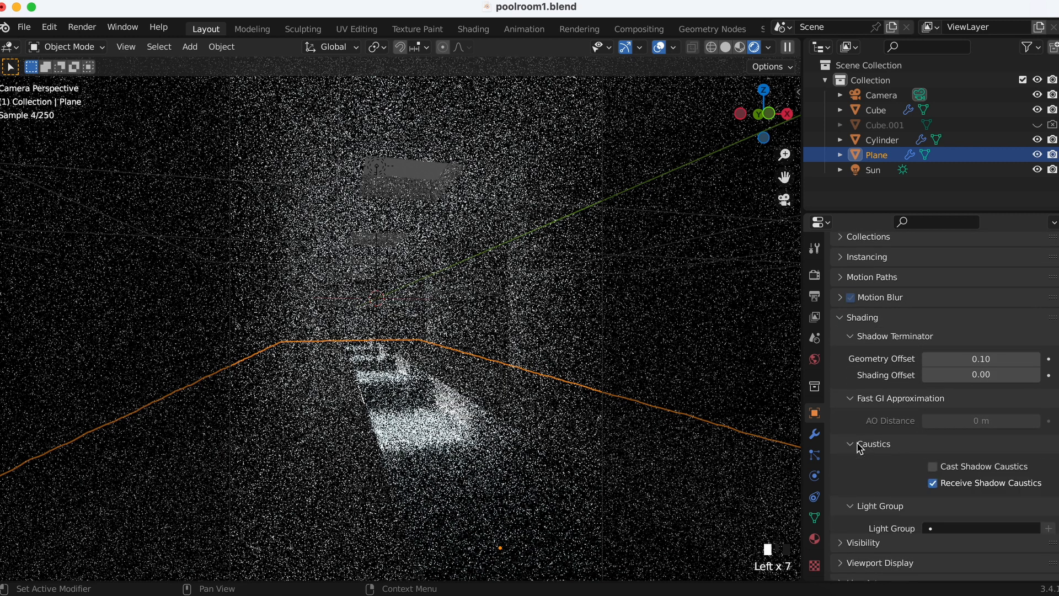
pyautogui.scroll(-2, 858, 442)
pyautogui.click(938, 443)
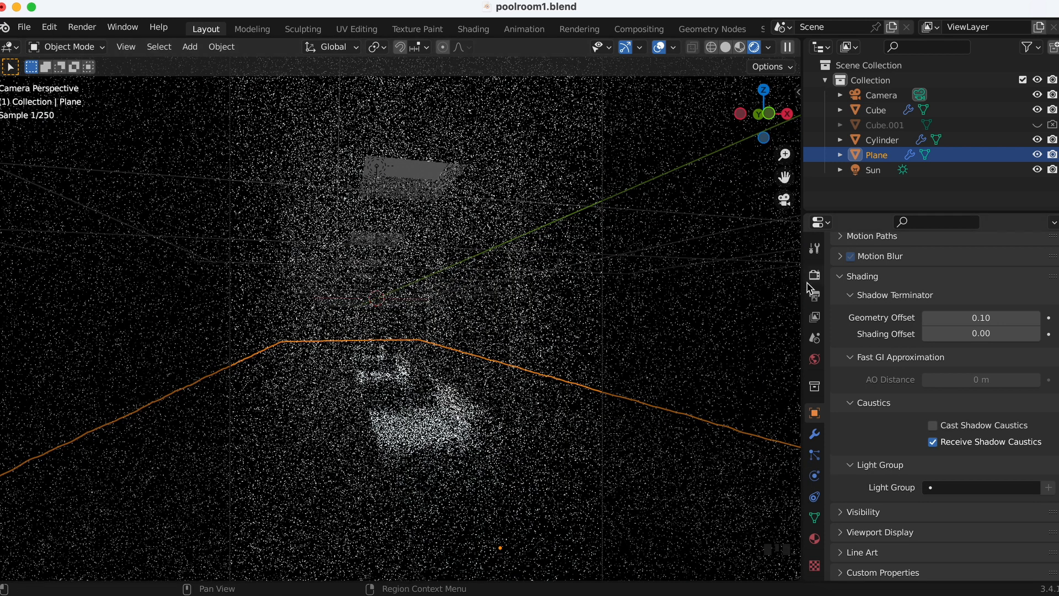
# - Rotate the sun light so that it shines at a slant through the ceiling openings
pyautogui.click(383, 176)
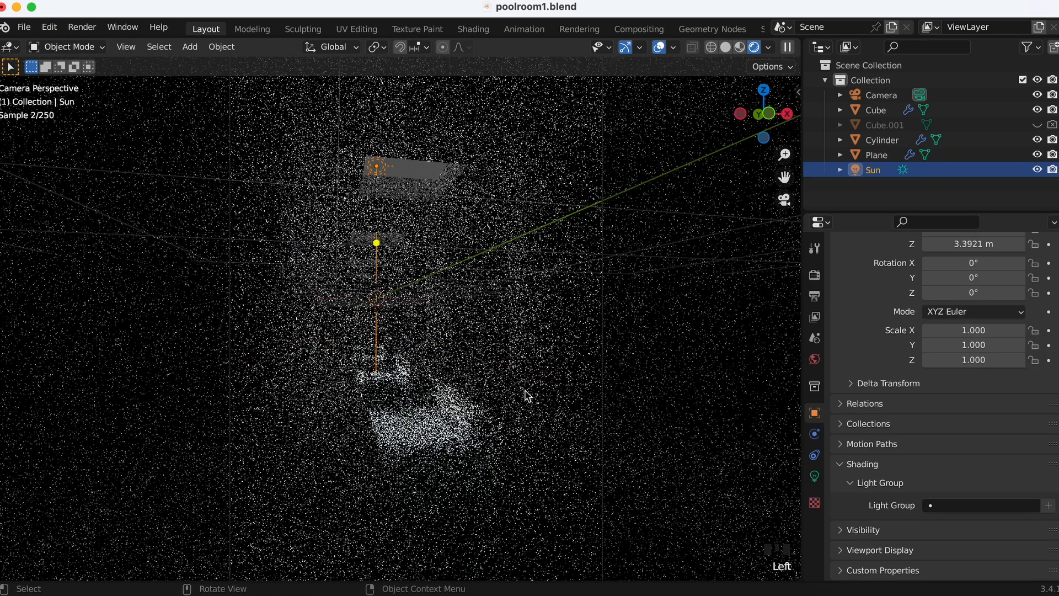
pyautogui.scroll(5, 946, 386)
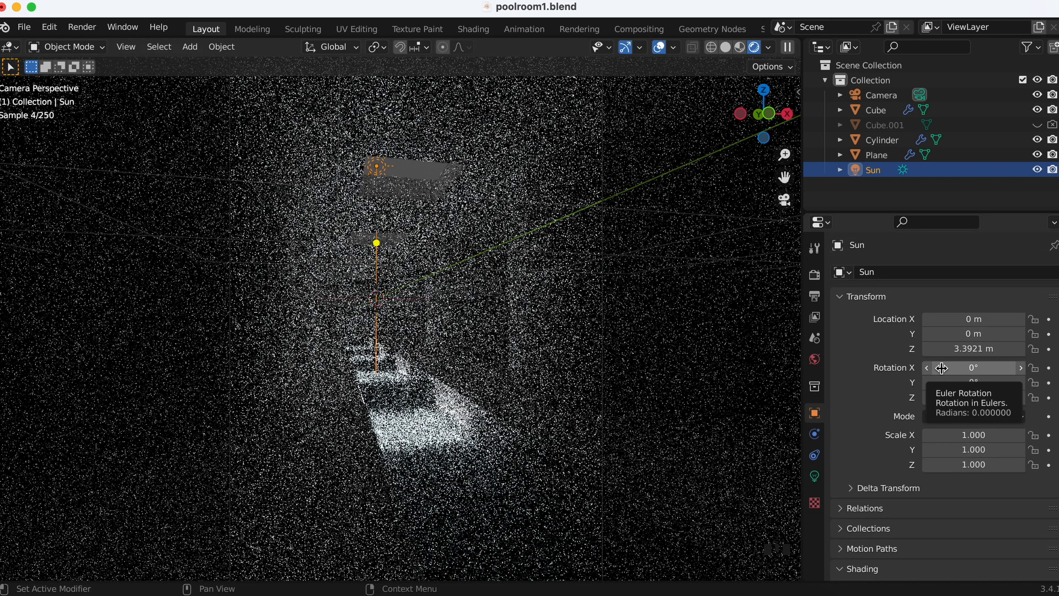
pyautogui.moveTo(942, 368)
pyautogui.mouseDown()
pyautogui.moveTo(964, 368)
pyautogui.moveTo(925, 368)
pyautogui.moveTo(979, 382)
pyautogui.moveTo(953, 382)
pyautogui.mouseUp()
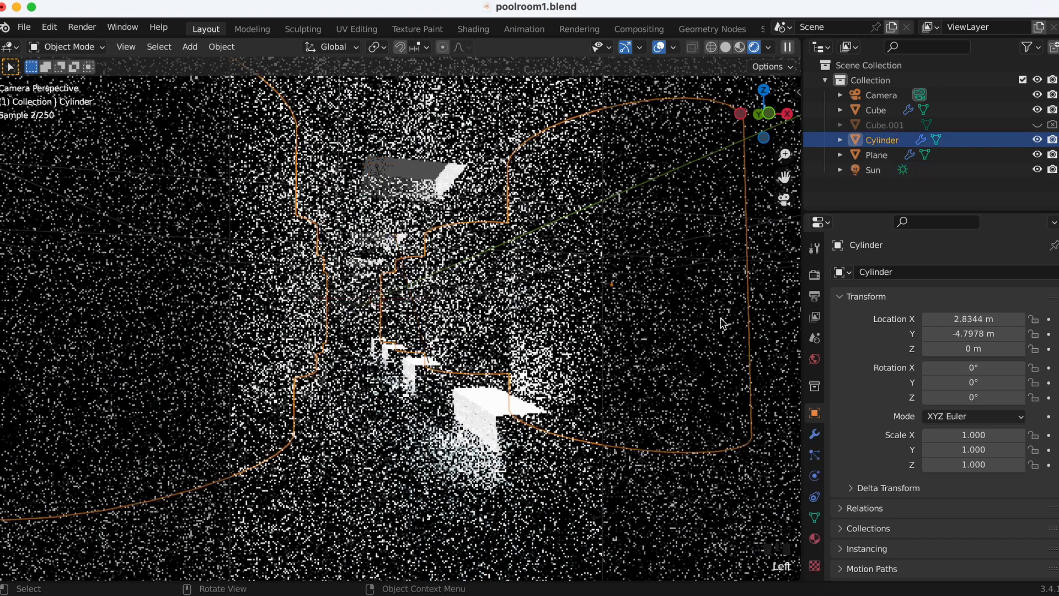
# - Inspect the slanted sunlight in the rendered camera view and on the room's exterior
pyautogui.click(620, 366)
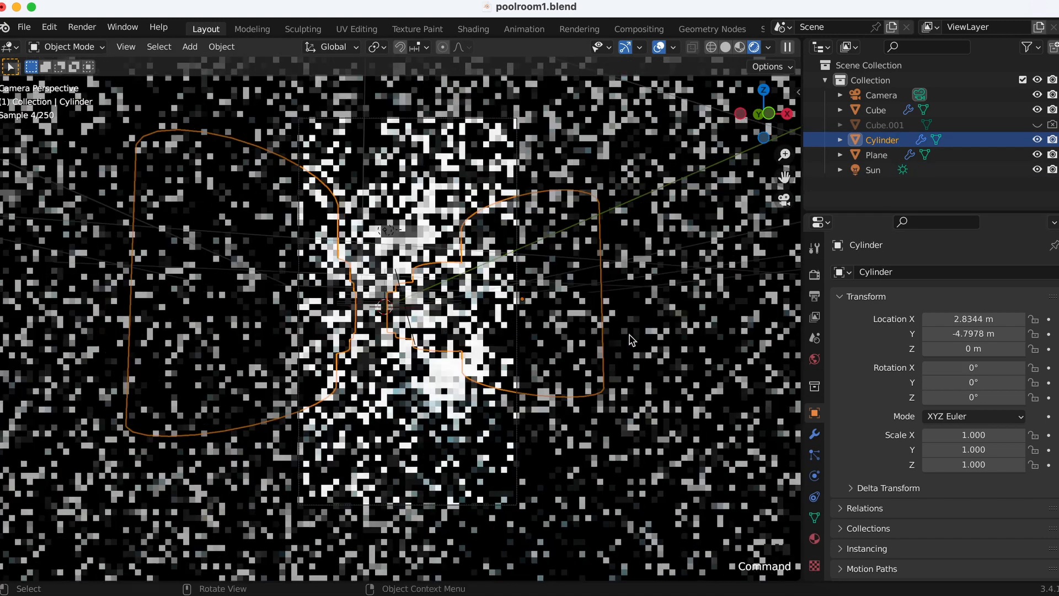
pyautogui.click(753, 321)
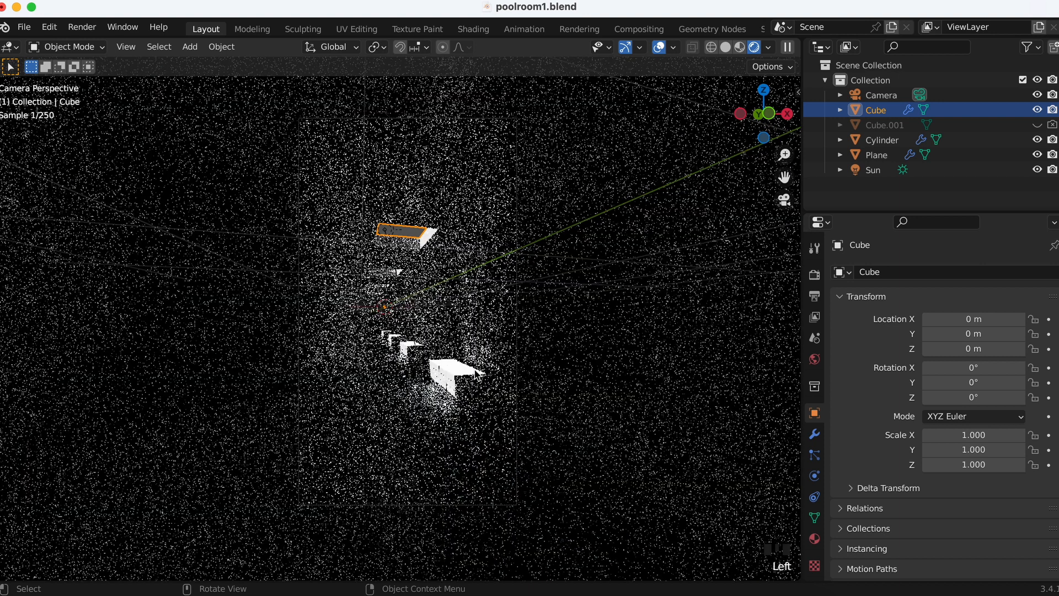
pyautogui.keyDown('super'); pyautogui.scroll(2, 484, 388); pyautogui.keyUp('super')
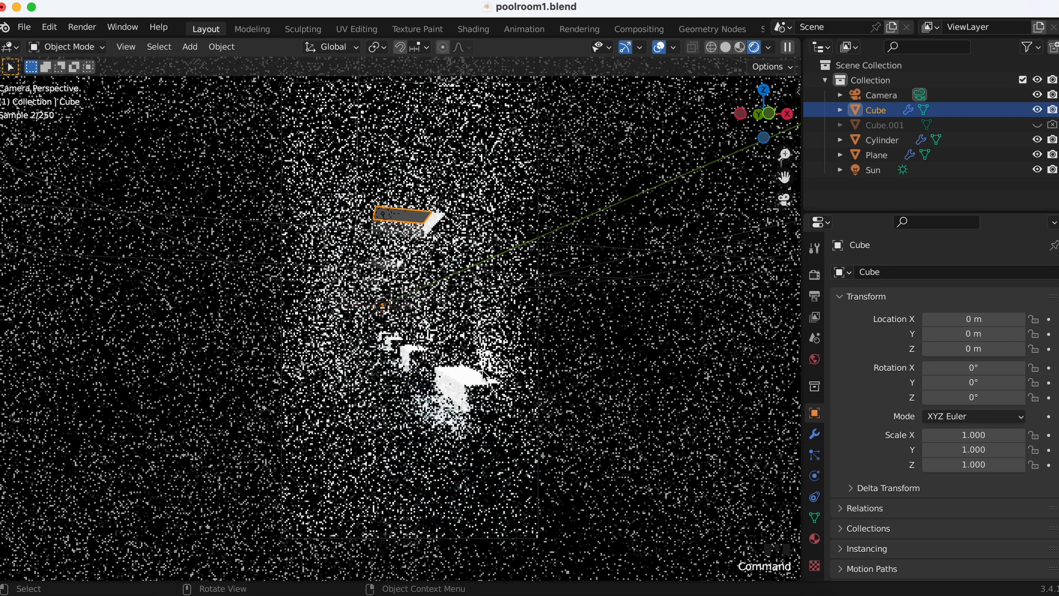
pyautogui.hscroll(-4, 484, 375)
pyautogui.keyDown('super'); pyautogui.scroll(-3, 485, 376); pyautogui.keyUp('super')
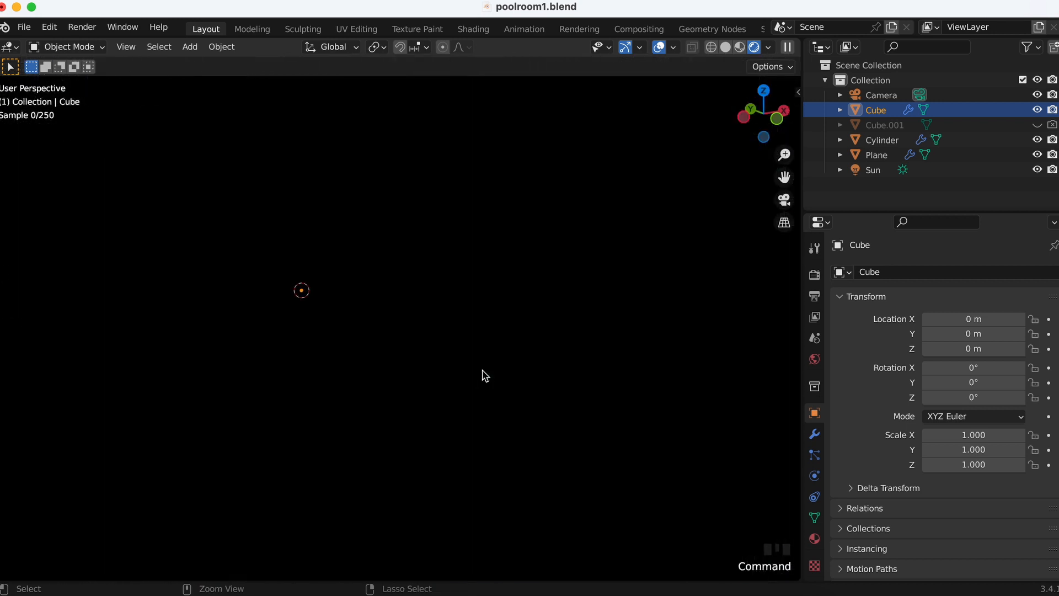
pyautogui.keyDown('super'); pyautogui.scroll(-6, 482, 370); pyautogui.keyUp('super')
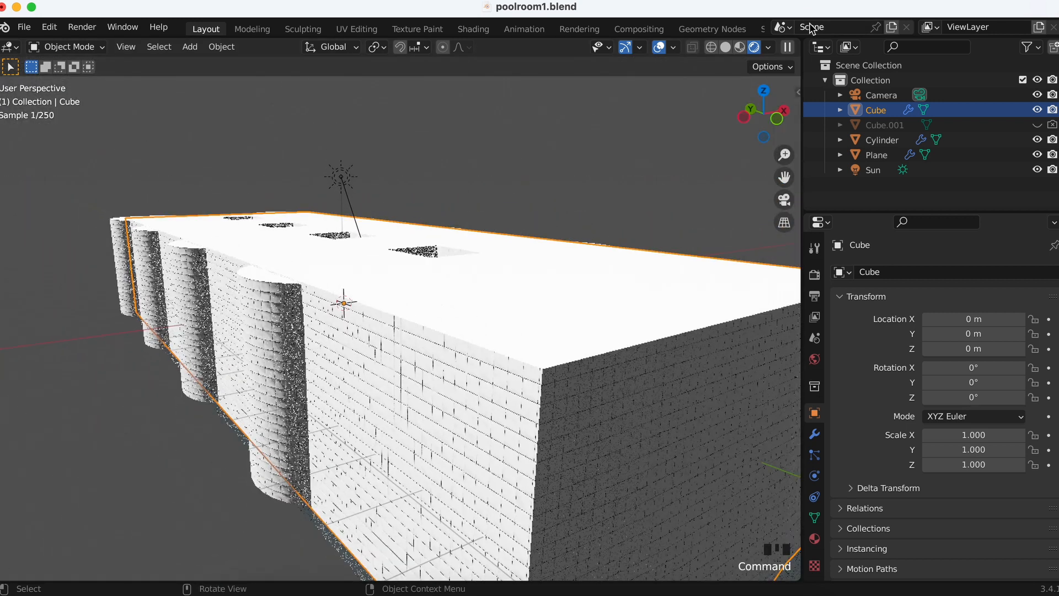
# - Switch the viewport to solid shading, add a cube at the world origin and scale it uniformly to about 2.92
pyautogui.click(727, 47)
pyautogui.keyDown('super'); pyautogui.scroll(-5, 520, 371); pyautogui.keyUp('super')
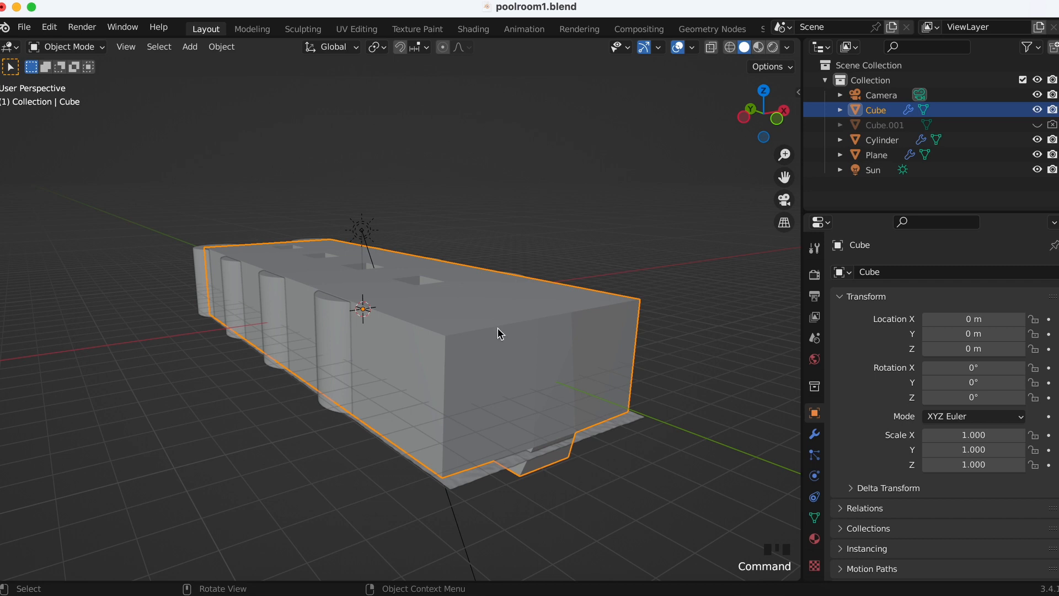
pyautogui.press('KP_0')
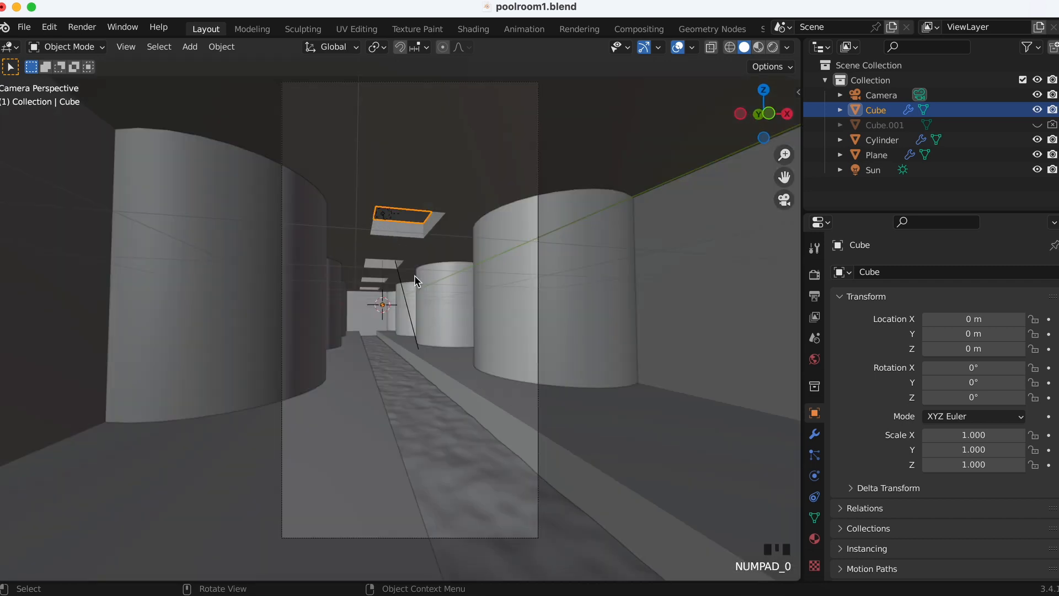
pyautogui.hscroll(-5, 413, 287)
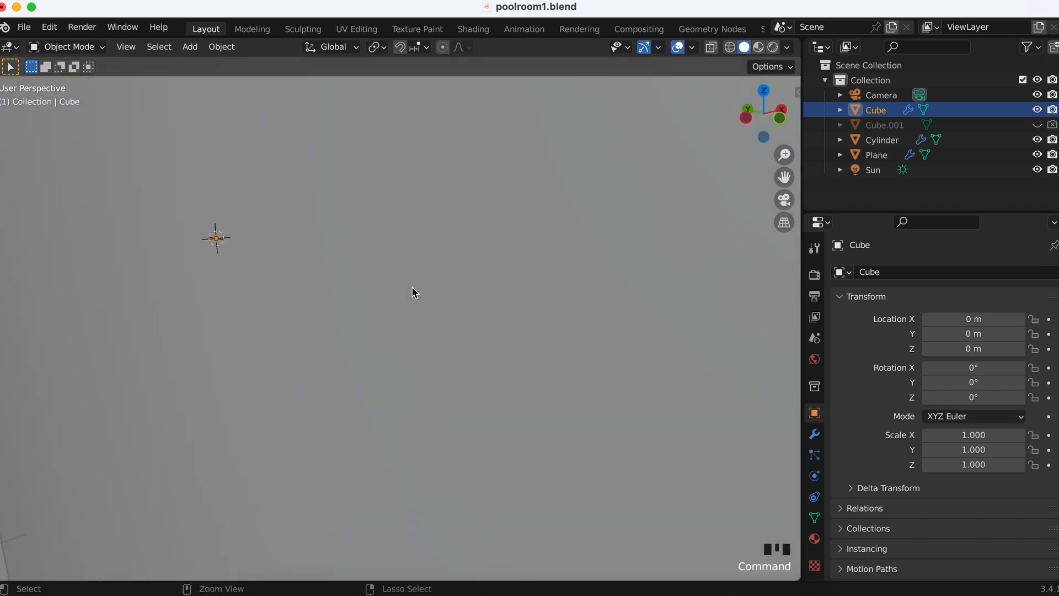
pyautogui.scroll(-5, 412, 287)
pyautogui.hotkey('shift', 'a')
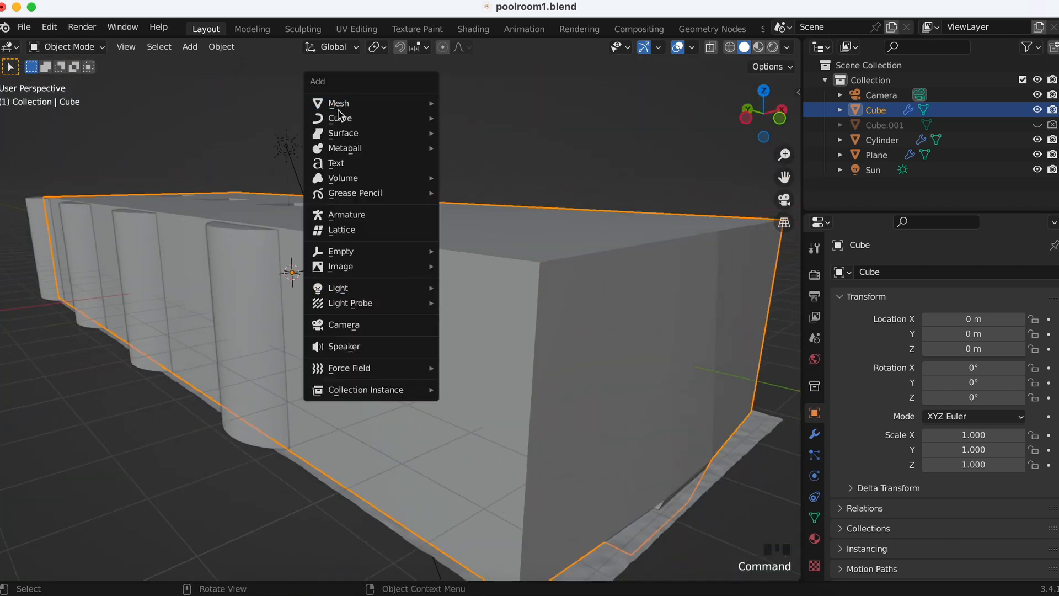
pyautogui.moveTo(353, 103)
pyautogui.click(479, 118)
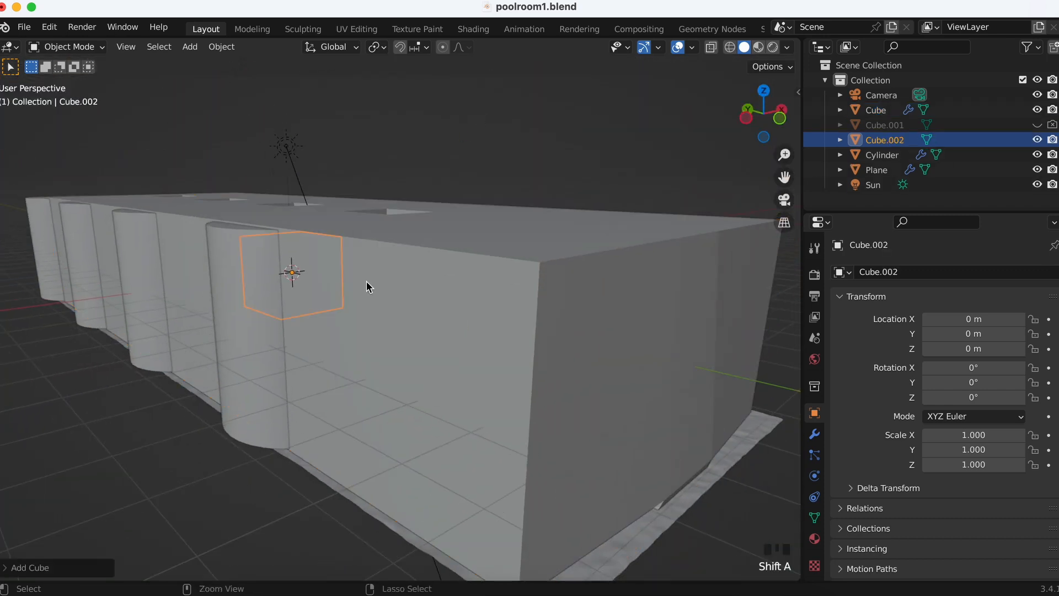
pyautogui.scroll(-5, 367, 280)
pyautogui.press('s')
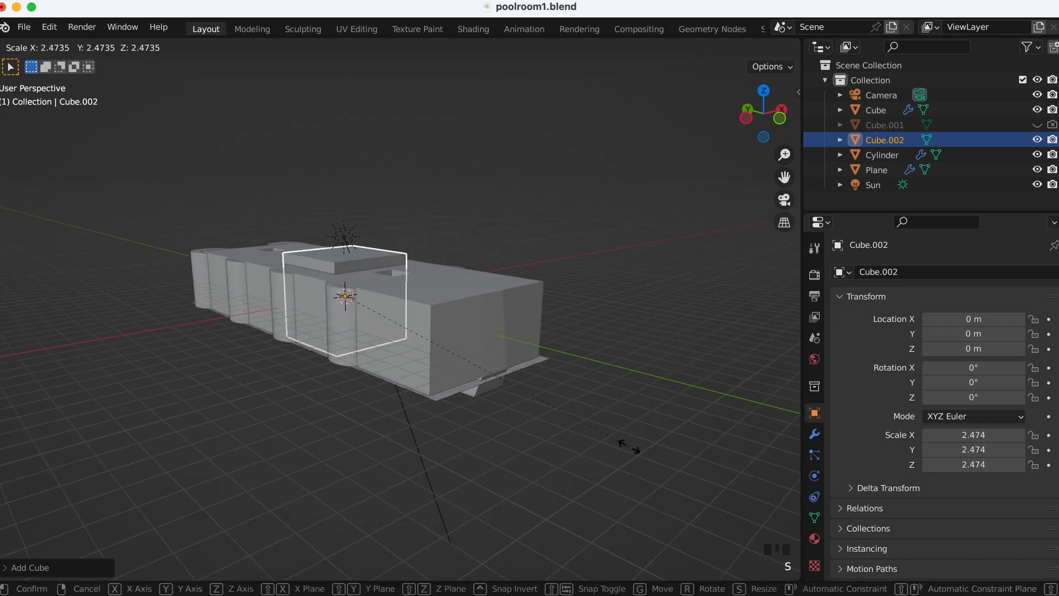
pyautogui.click(690, 453)
# - Stretch the new cube over the whole room from the top view, scaling X to about 4.38 and Y to about 12.04
pyautogui.moveTo(539, 384); pyautogui.dragTo(540, 389, button='middle')
pyautogui.press('KP_7')
pyautogui.keyDown('super'); pyautogui.scroll(-2, 540, 389); pyautogui.keyUp('super')
pyautogui.press('s')
pyautogui.press('x')
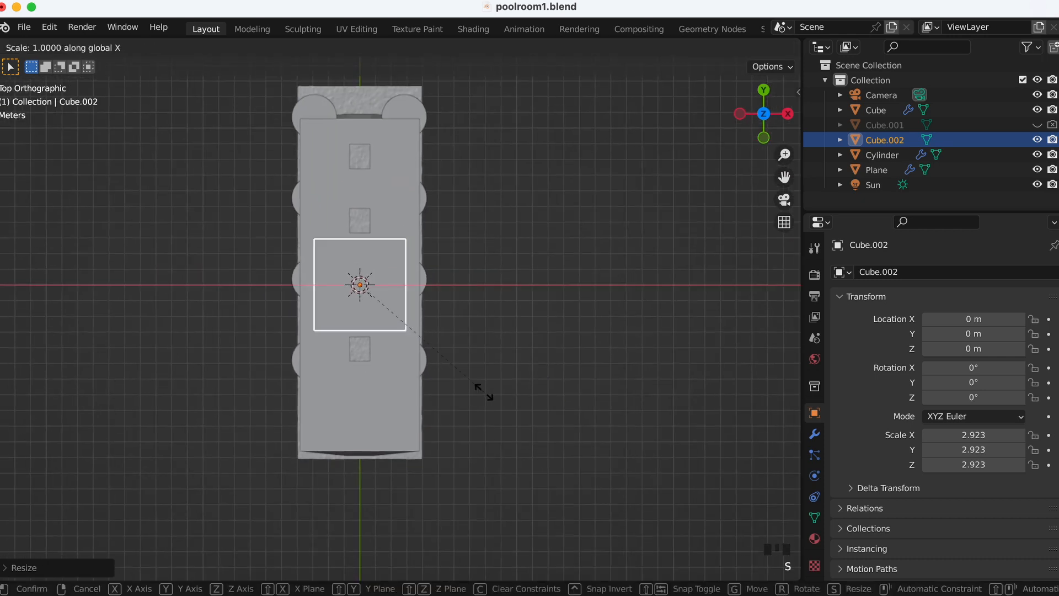
pyautogui.click(583, 395)
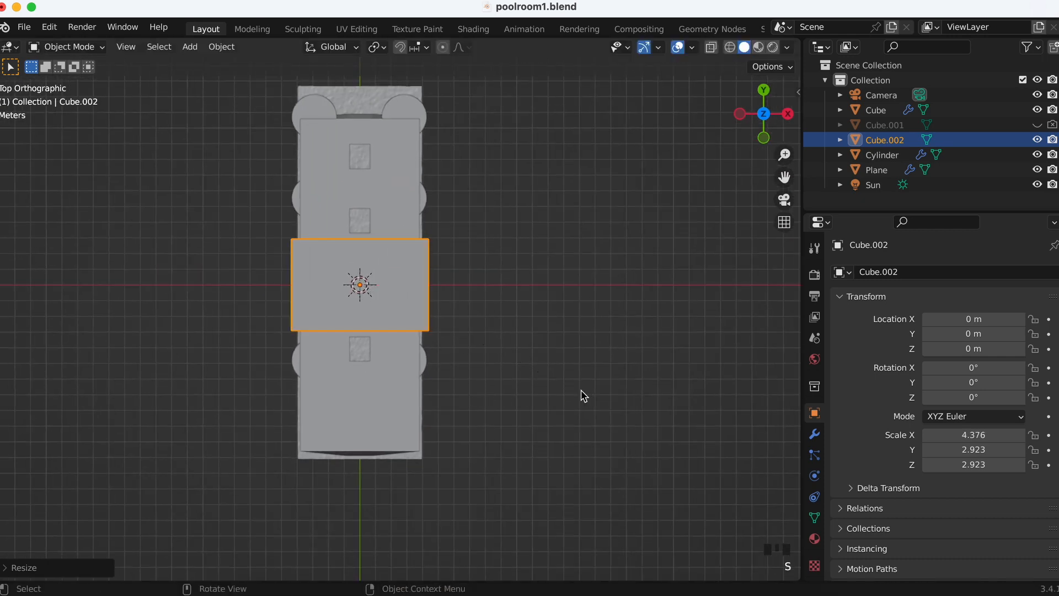
pyautogui.press('s')
pyautogui.press('y')
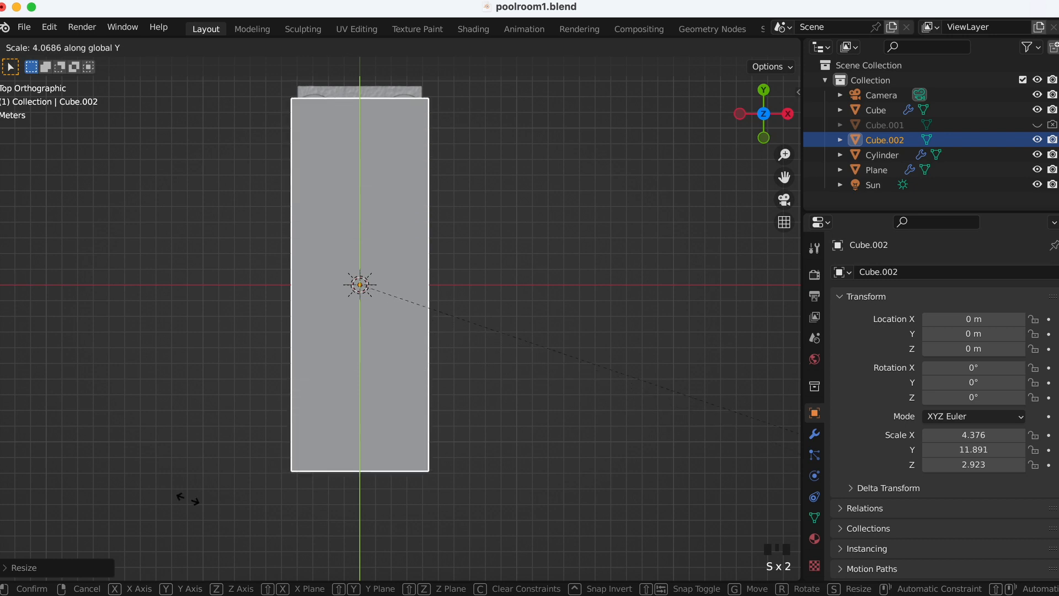
pyautogui.click(197, 499)
# - Examine from outside whether the stretched cube encloses the whole poolroom
pyautogui.scroll(-10, 295, 438)
pyautogui.keyDown('shift'); pyautogui.hscroll(-5, 295, 438); pyautogui.keyUp('shift')
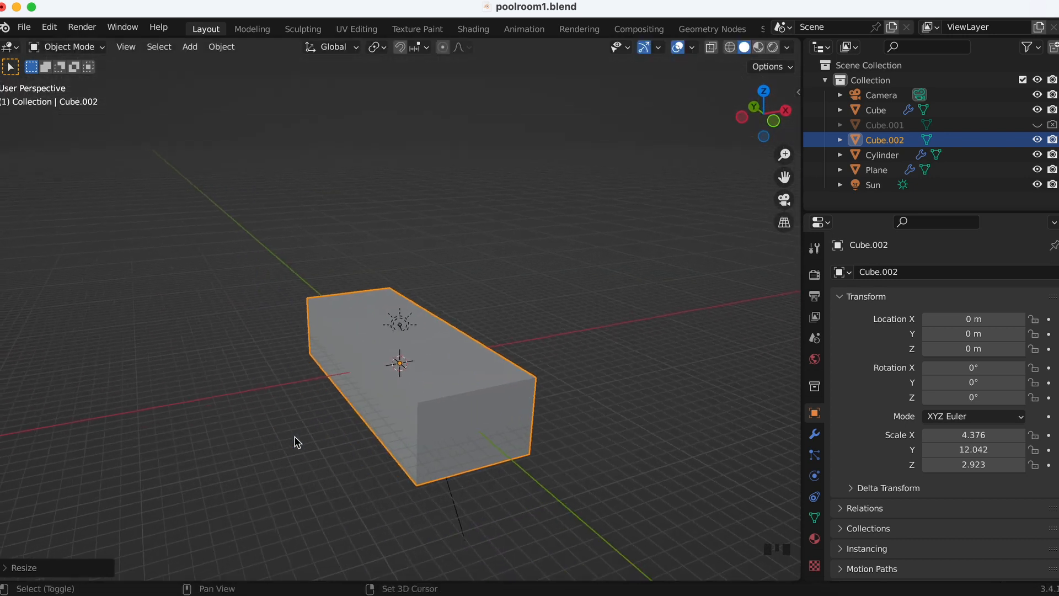
pyautogui.scroll(-10, 295, 438)
pyautogui.scroll(-5, 295, 438)
pyautogui.scroll(10, 295, 438)
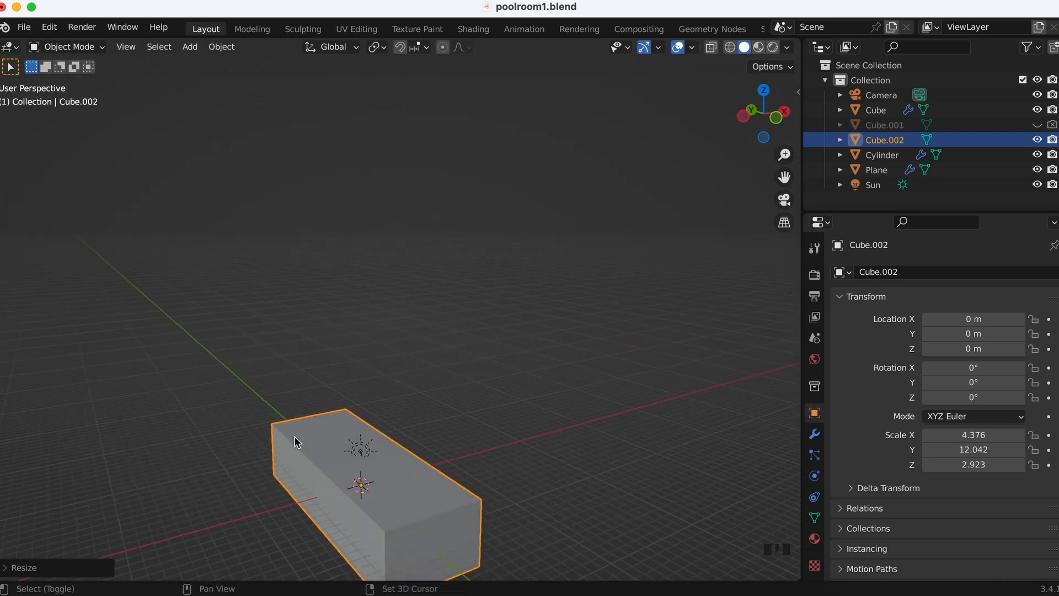
pyautogui.keyDown('shift'); pyautogui.scroll(-5, 296, 439); pyautogui.keyUp('shift')
pyautogui.keyDown('super'); pyautogui.scroll(5, 295, 438); pyautogui.keyUp('super')
pyautogui.keyDown('shift'); pyautogui.scroll(-5, 295, 438); pyautogui.keyUp('shift')
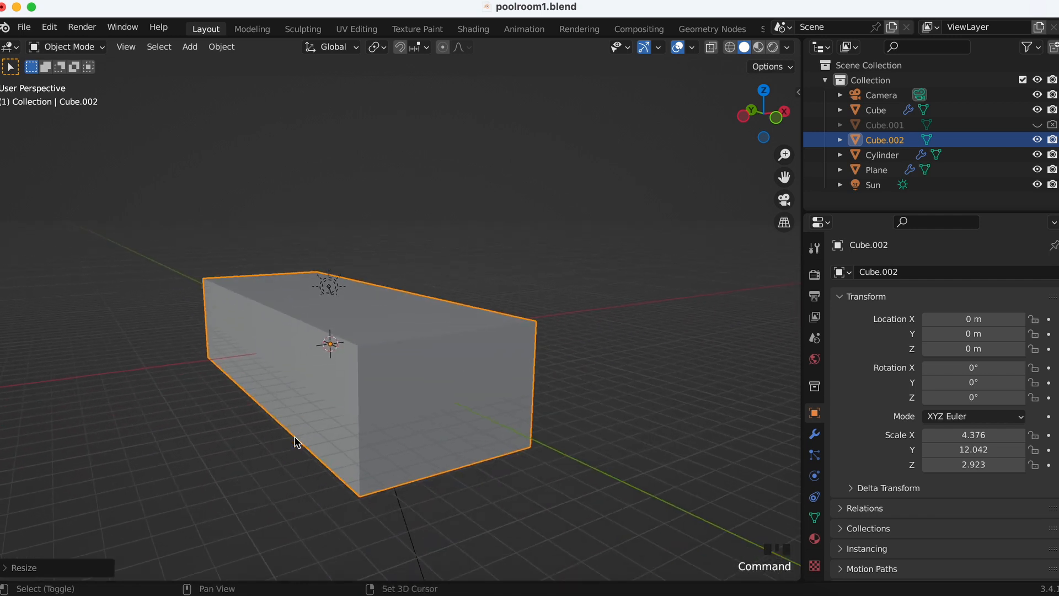
pyautogui.keyDown('super'); pyautogui.scroll(3, 295, 438); pyautogui.keyUp('super')
pyautogui.keyDown('super'); pyautogui.scroll(1, 294, 437); pyautogui.keyUp('super')
pyautogui.keyDown('shift'); pyautogui.hscroll(-5, 295, 437); pyautogui.keyUp('shift')
pyautogui.click(556, 314)
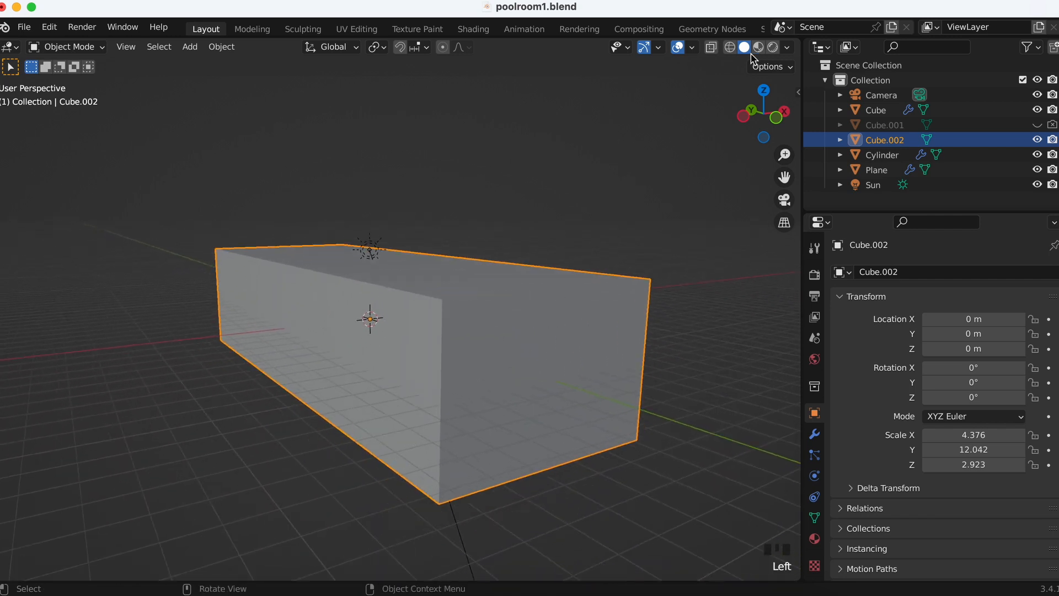
# - Preview the enclosing cube in Material Preview shading, and switch the viewport to Rendered shading to inspect it from outside
pyautogui.click(759, 48)
pyautogui.scroll(5, 539, 283)
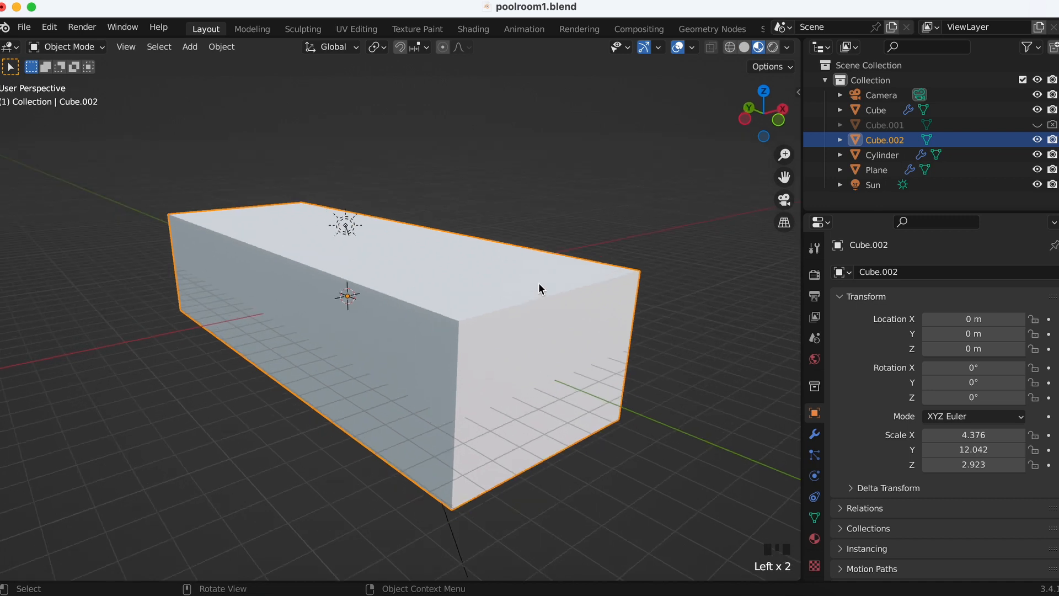
pyautogui.hscroll(5, 539, 282)
pyautogui.keyDown('shift'); pyautogui.scroll(3, 538, 283); pyautogui.keyUp('shift')
pyautogui.hscroll(-5, 539, 283)
pyautogui.scroll(-3, 539, 282)
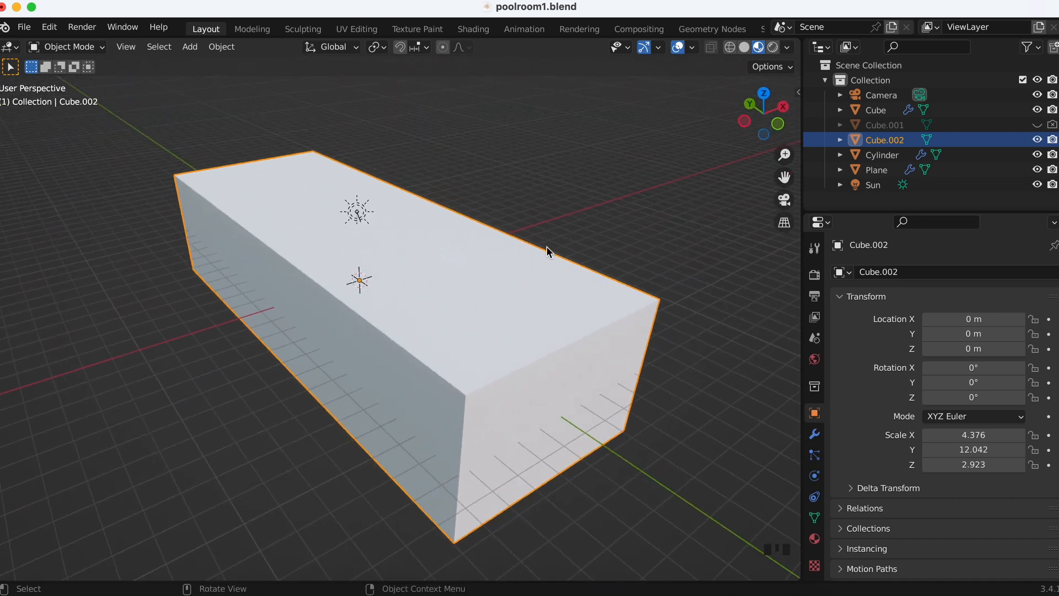
pyautogui.click(775, 48)
pyautogui.scroll(-3, 524, 345)
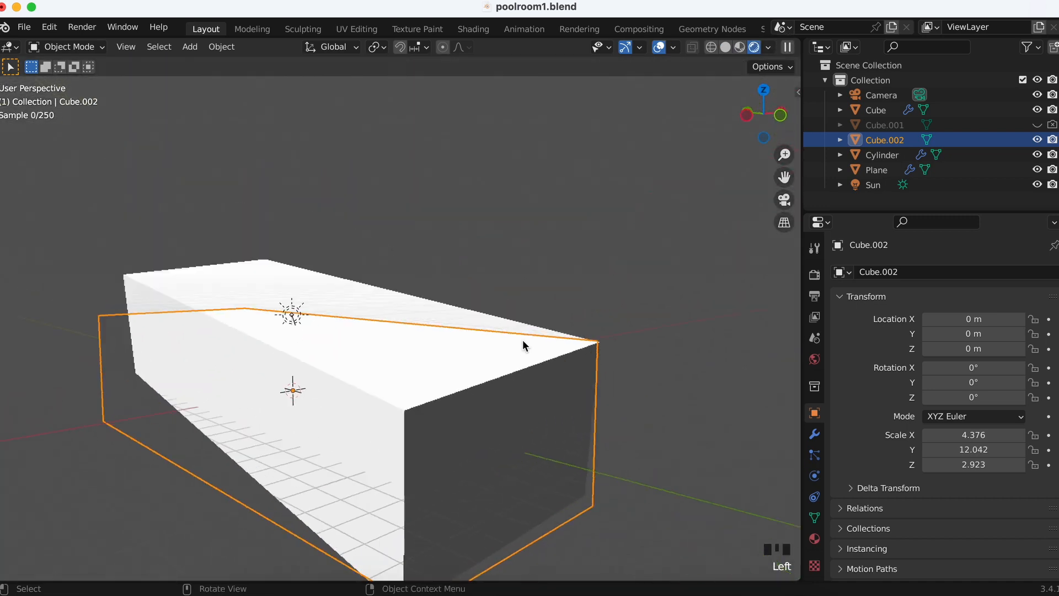
pyautogui.scroll(3, 523, 345)
pyautogui.hscroll(-2, 523, 346)
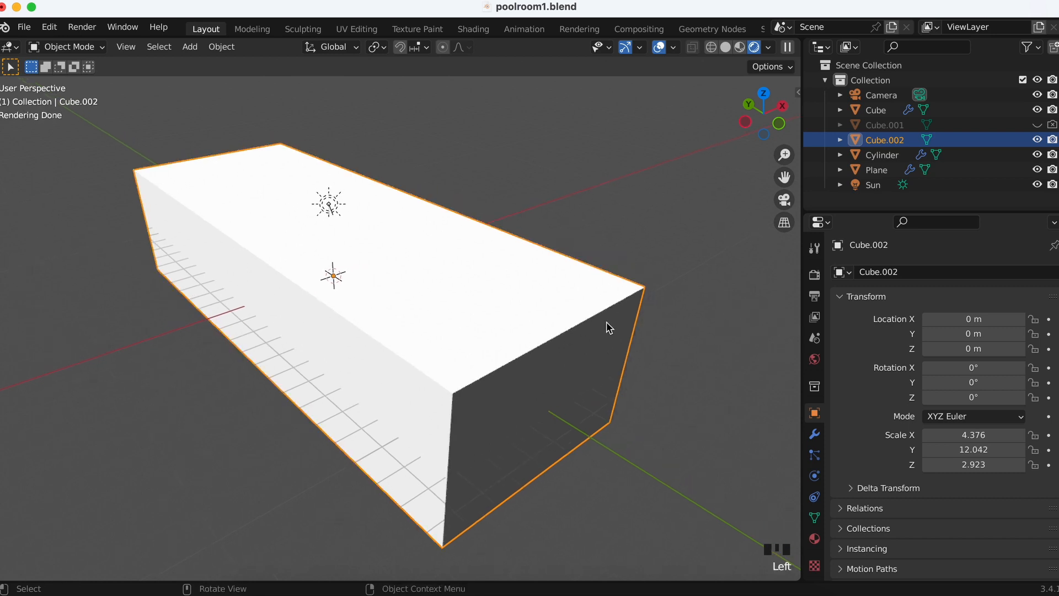
pyautogui.hscroll(-2, 607, 322)
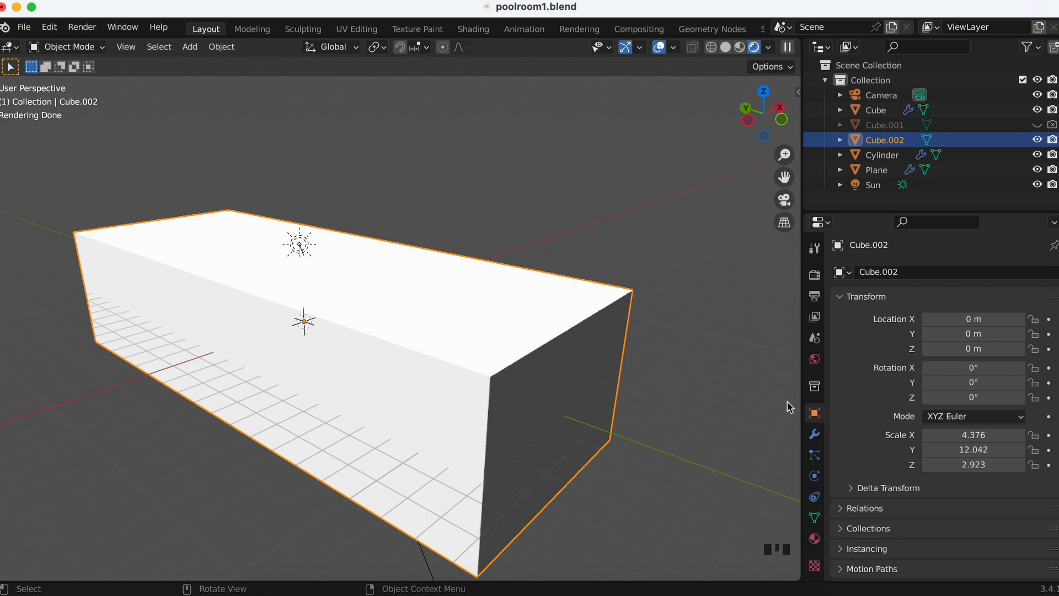
# - Create a new material for the enclosing cube and remove its Surface shader
pyautogui.click(815, 538)
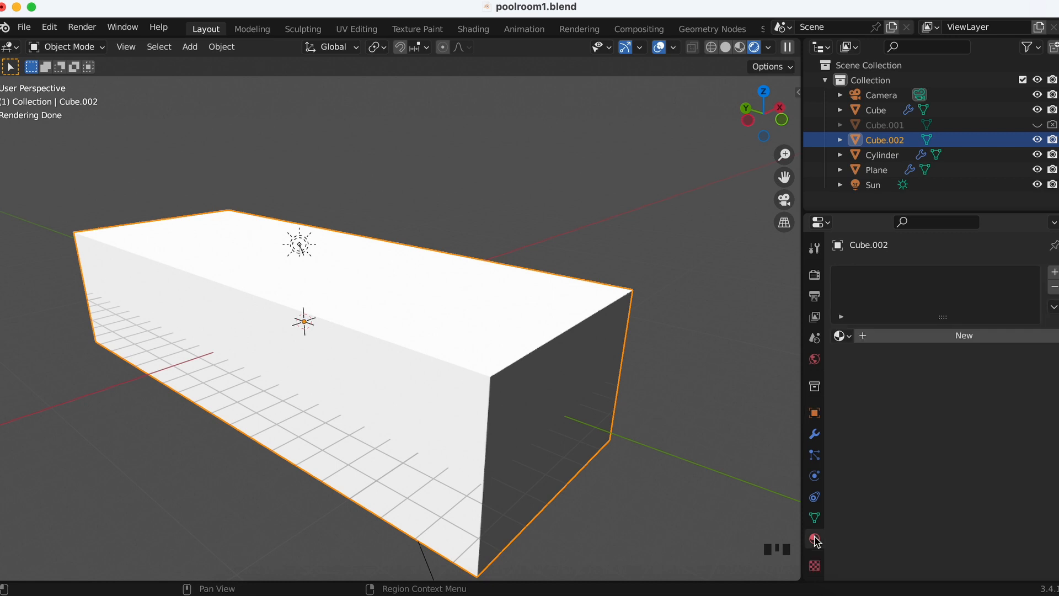
pyautogui.click(958, 338)
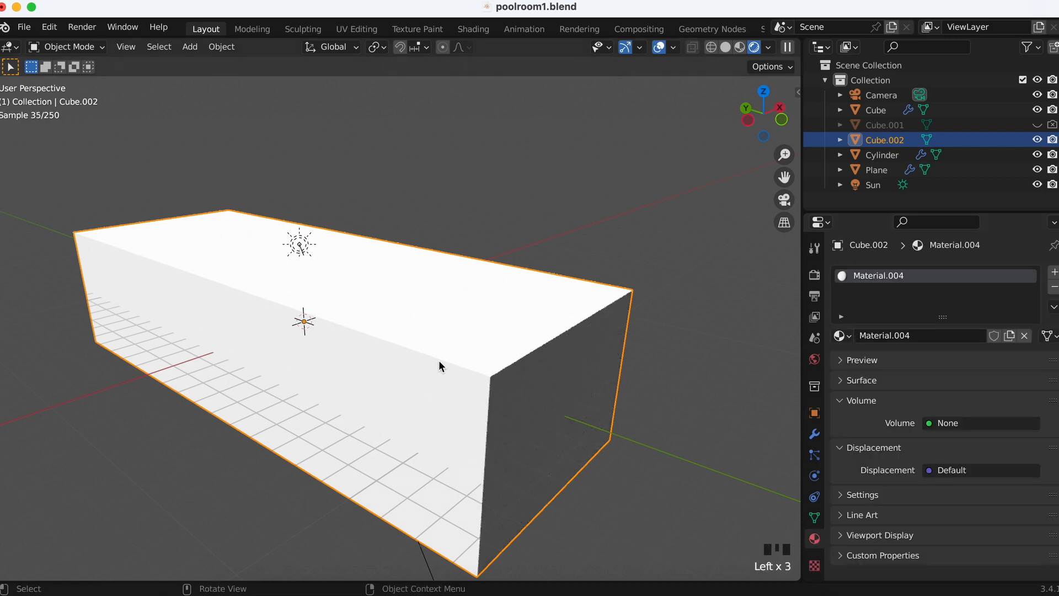
pyautogui.click(850, 403)
pyautogui.click(843, 384)
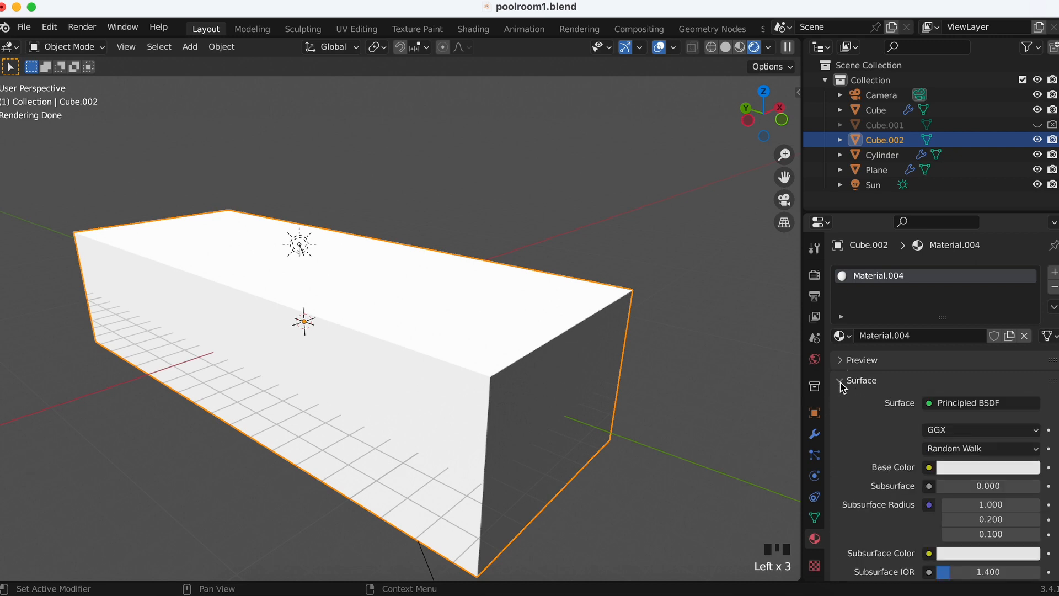
pyautogui.click(930, 408)
pyautogui.click(982, 57)
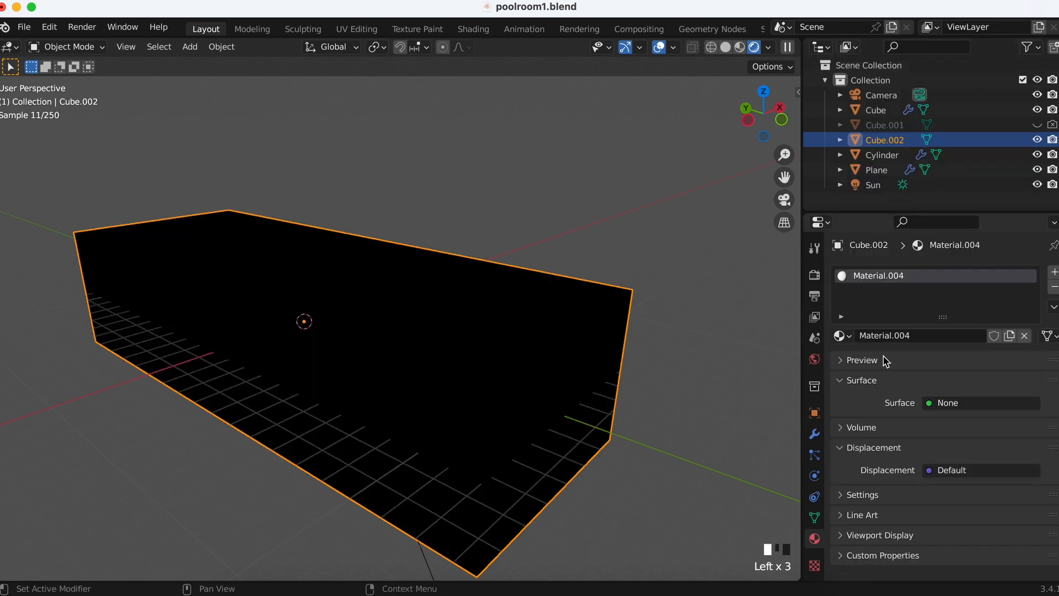
# - Assign a Principled Volume shader to the enclosing cube's material volume and inspect the fog from outside
pyautogui.click(840, 385)
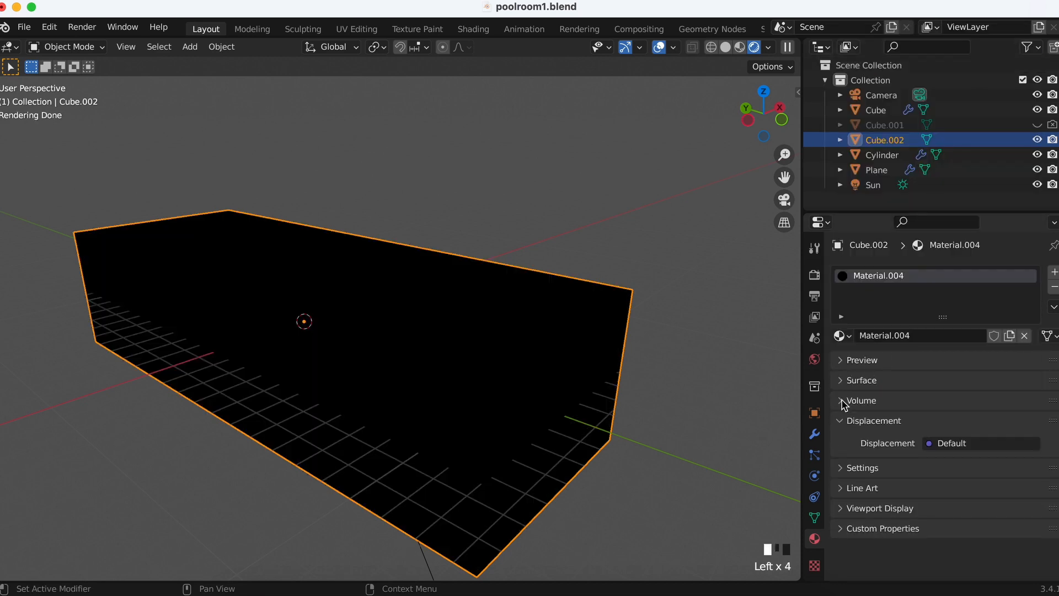
pyautogui.click(843, 401)
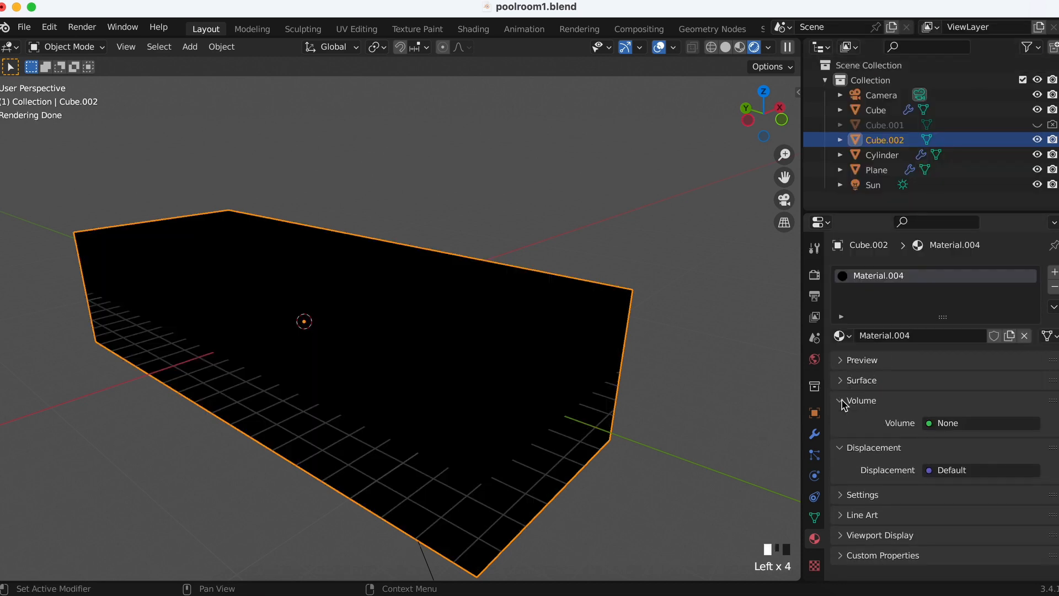
pyautogui.click(954, 424)
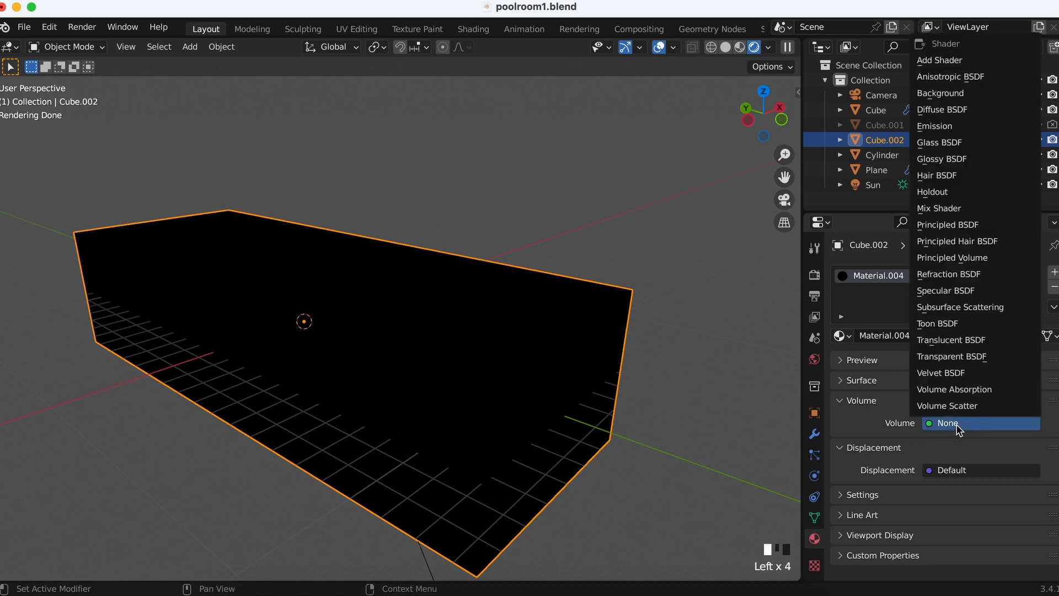
pyautogui.click(969, 263)
pyautogui.scroll(2, 481, 377)
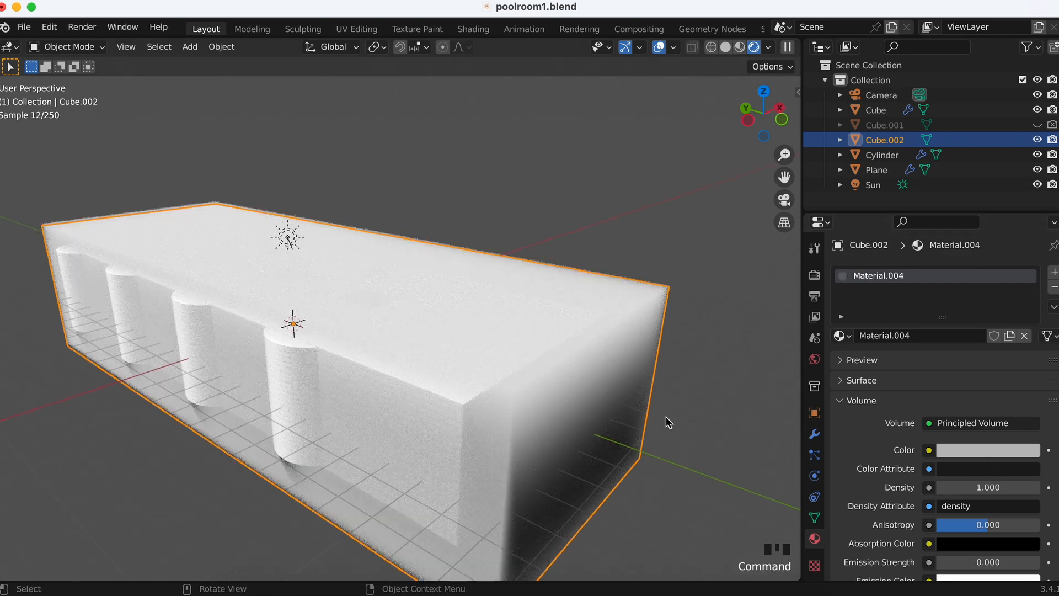
pyautogui.scroll(-5, 665, 416)
pyautogui.scroll(5, 665, 417)
pyautogui.keyDown('shift'); pyautogui.hscroll(-2, 666, 416); pyautogui.keyUp('shift')
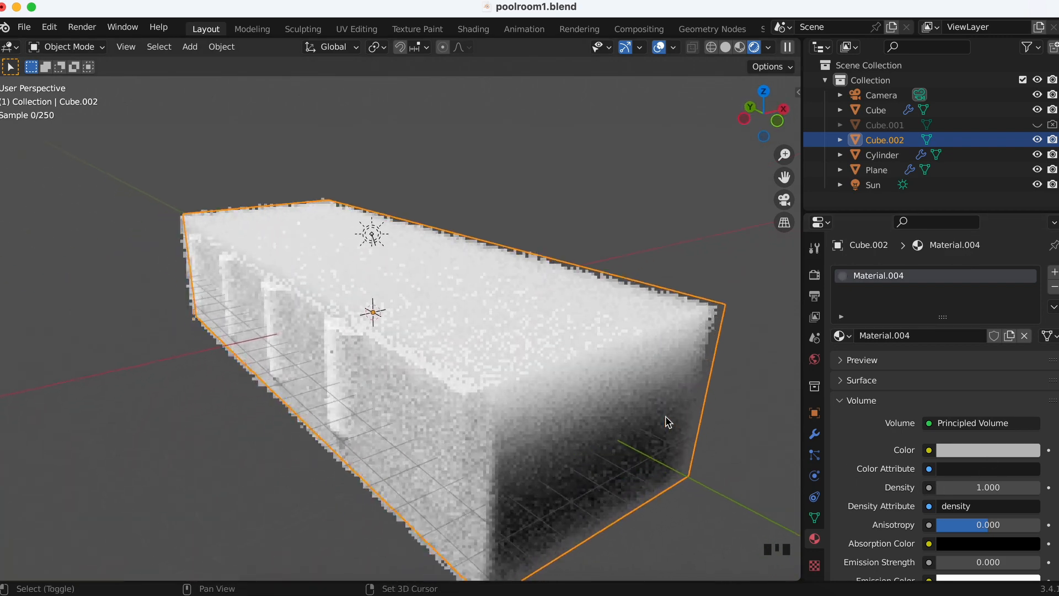
# - Set the density of the enclosing cube's Principled Volume to 0.1, comparing the fog with zero density from outside
pyautogui.keyDown('super'); pyautogui.scroll(4, 614, 397); pyautogui.keyUp('super')
pyautogui.scroll(-8, 613, 396)
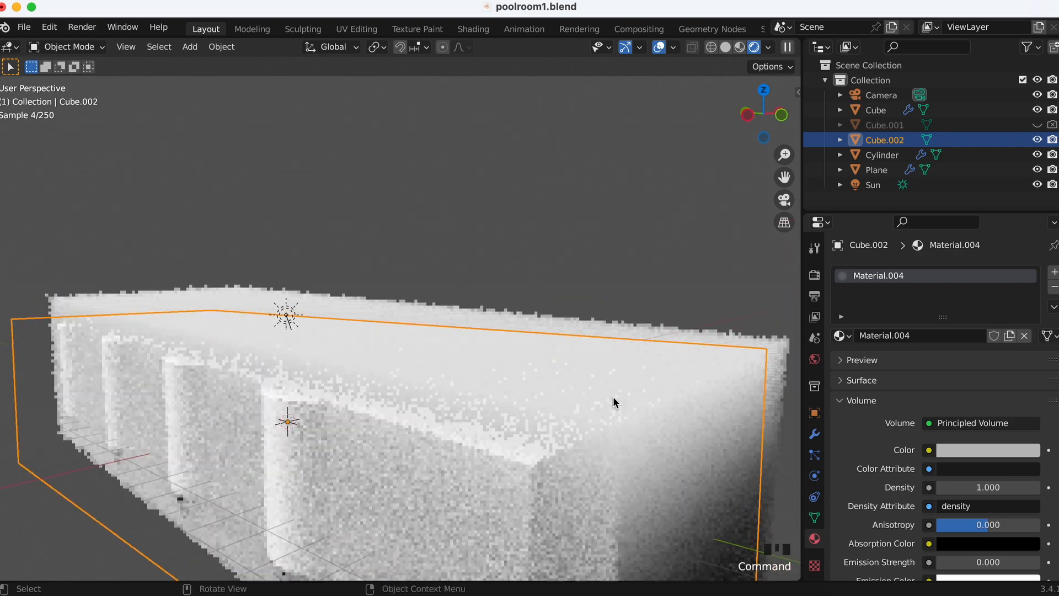
pyautogui.scroll(2, 613, 396)
pyautogui.keyDown('super'); pyautogui.scroll(-5, 613, 396); pyautogui.keyUp('super')
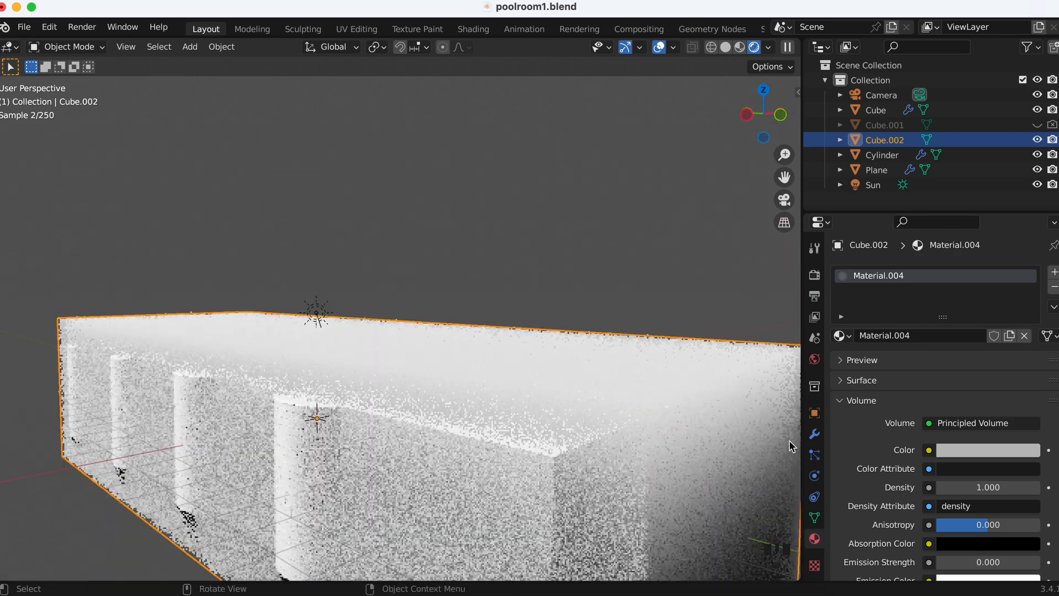
pyautogui.moveTo(948, 485); pyautogui.dragTo(973, 488)
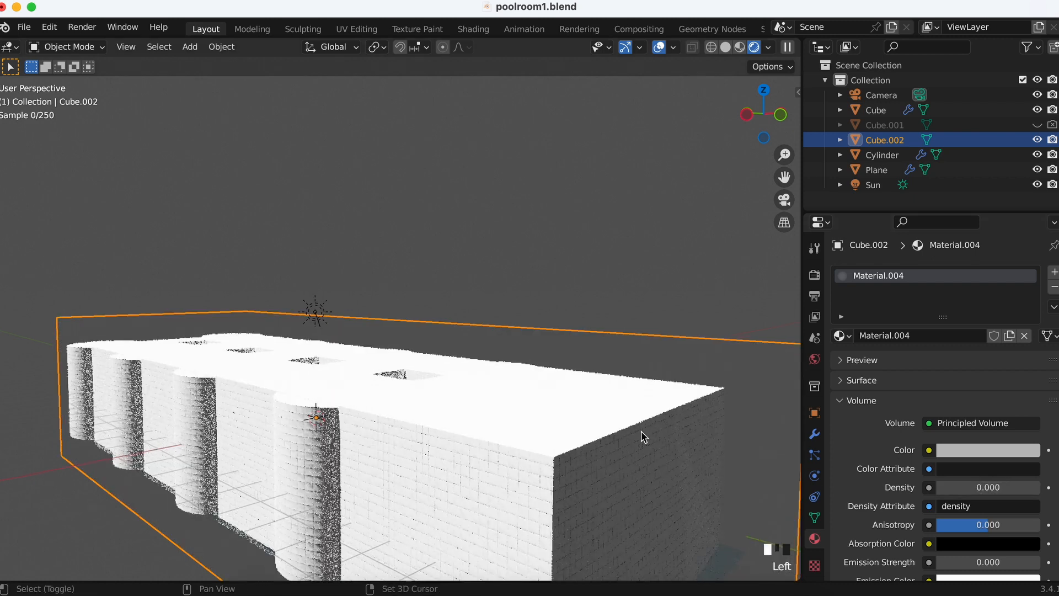
pyautogui.scroll(-5, 641, 431)
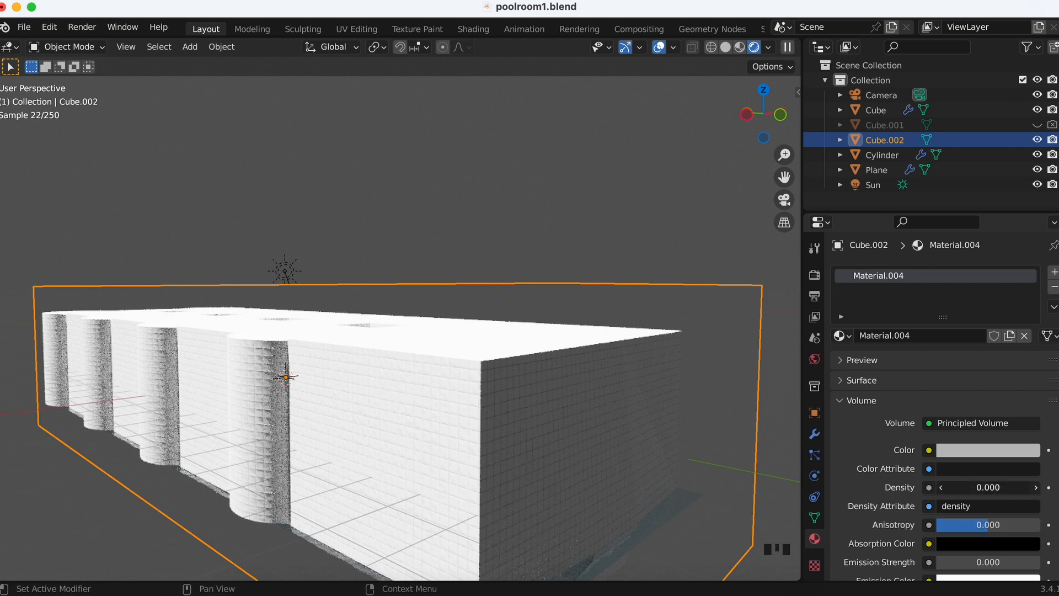
pyautogui.click(1037, 487)
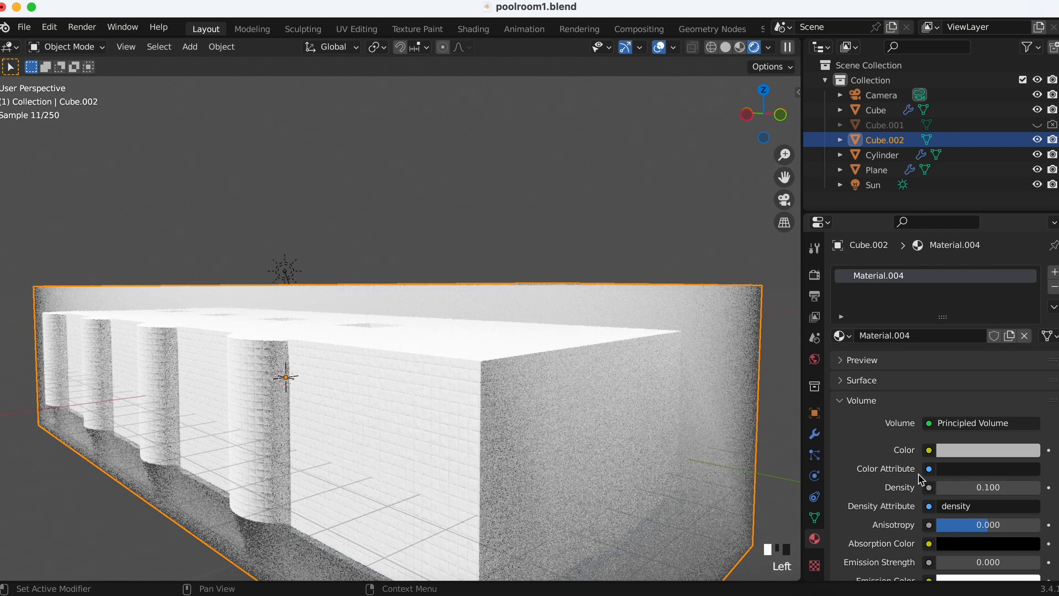
pyautogui.moveTo(1011, 488)
pyautogui.mouseDown()
pyautogui.moveTo(1057, 489)
pyautogui.moveTo(1024, 489)
pyautogui.mouseUp()
pyautogui.click(993, 486)
pyautogui.write('.1')
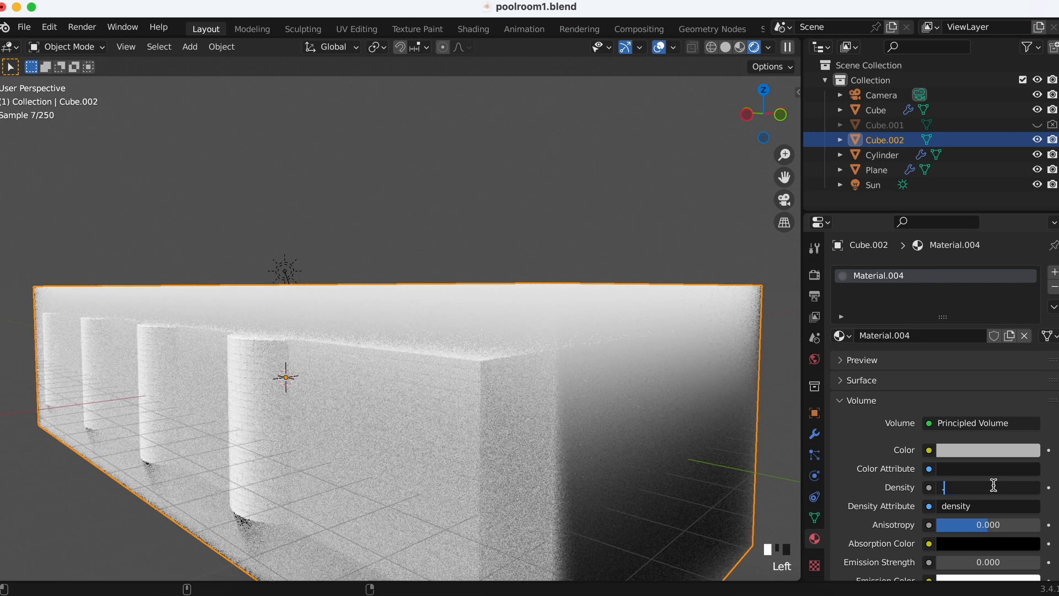
pyautogui.press('Return')
# - Inspect the thinned fog from outside, from the front and through the scene camera
pyautogui.scroll(5, 601, 376)
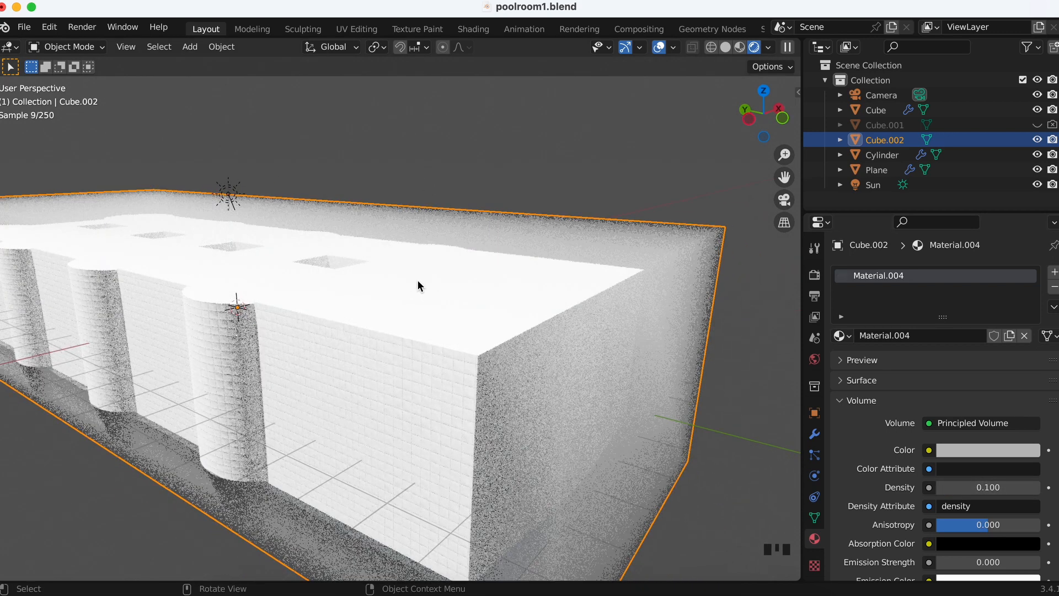
pyautogui.keyDown('shift'); pyautogui.hscroll(-5, 417, 281); pyautogui.keyUp('shift')
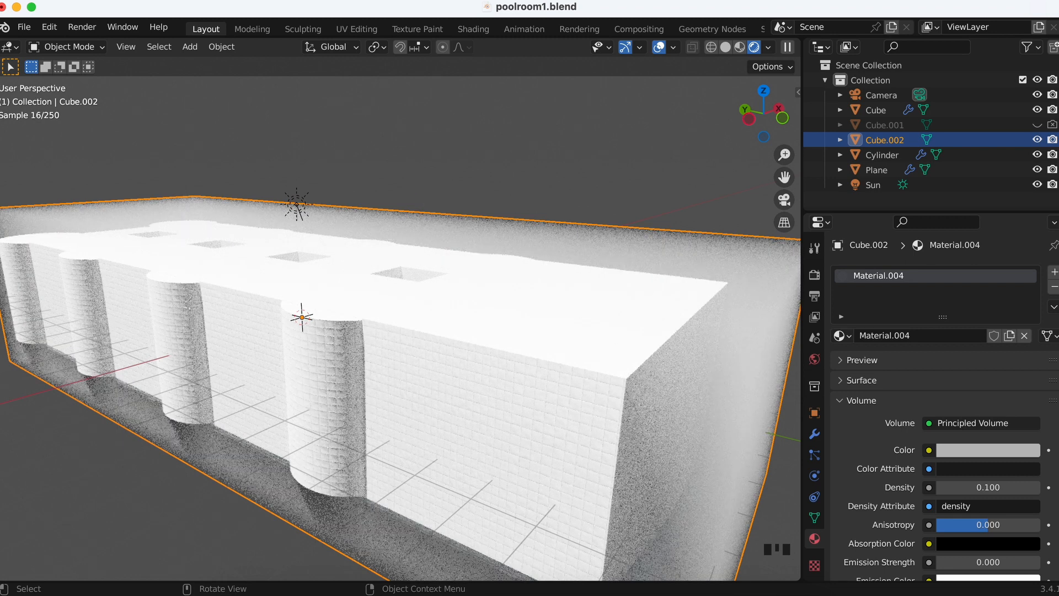
pyautogui.press('KP_1')
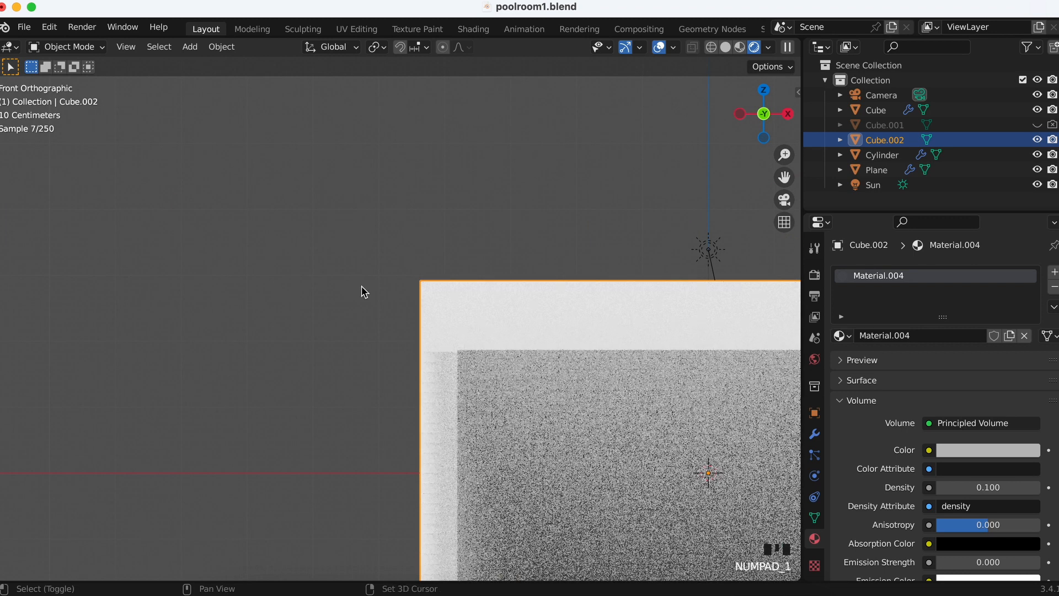
pyautogui.press('KP_0')
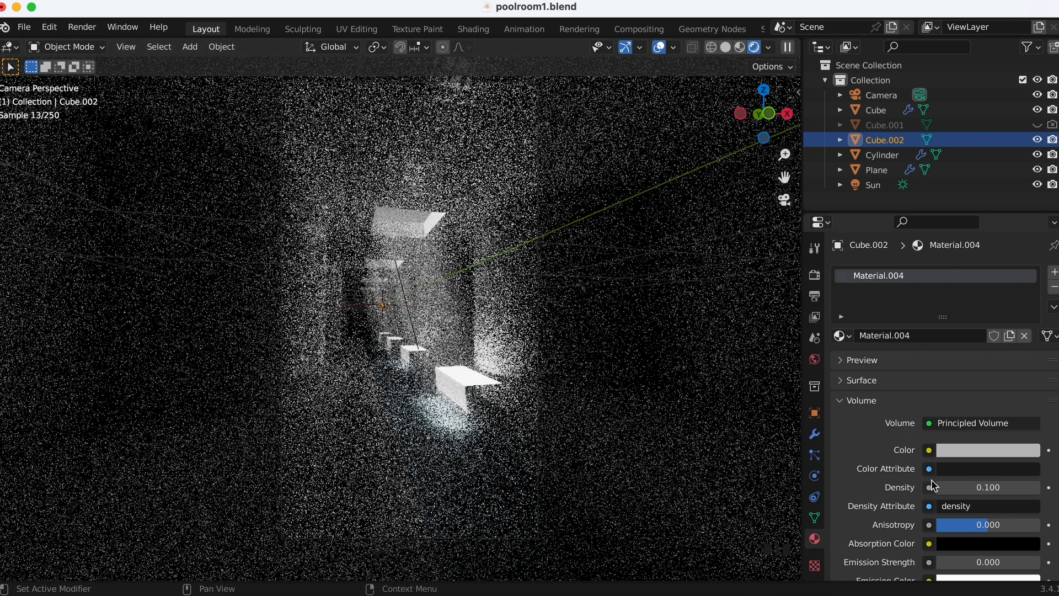
pyautogui.click(1036, 488)
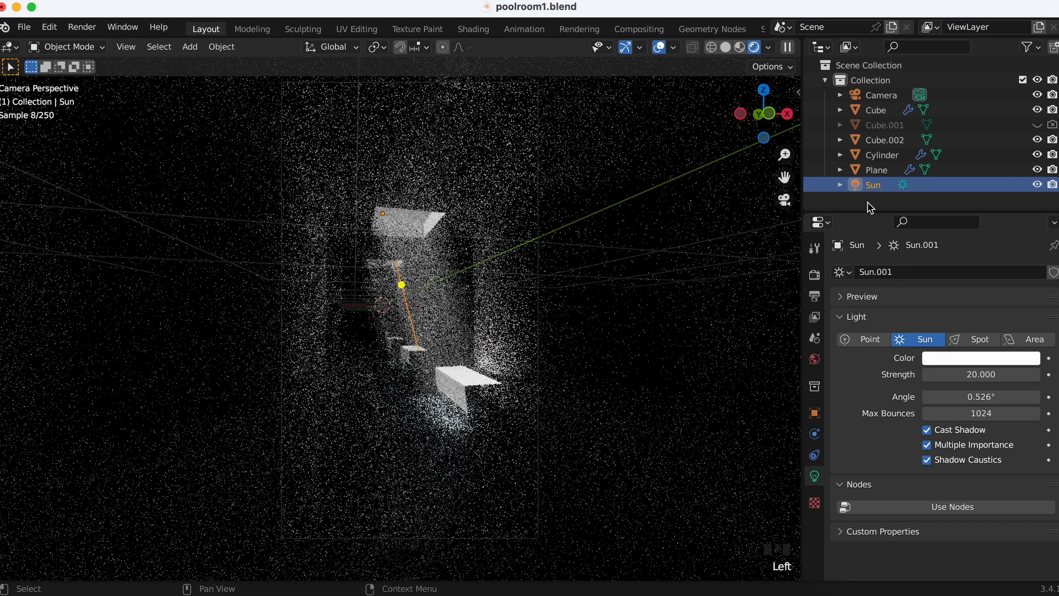
# - Try a strength of 30 for the Sun light
pyautogui.click(982, 380)
pyautogui.click(983, 379)
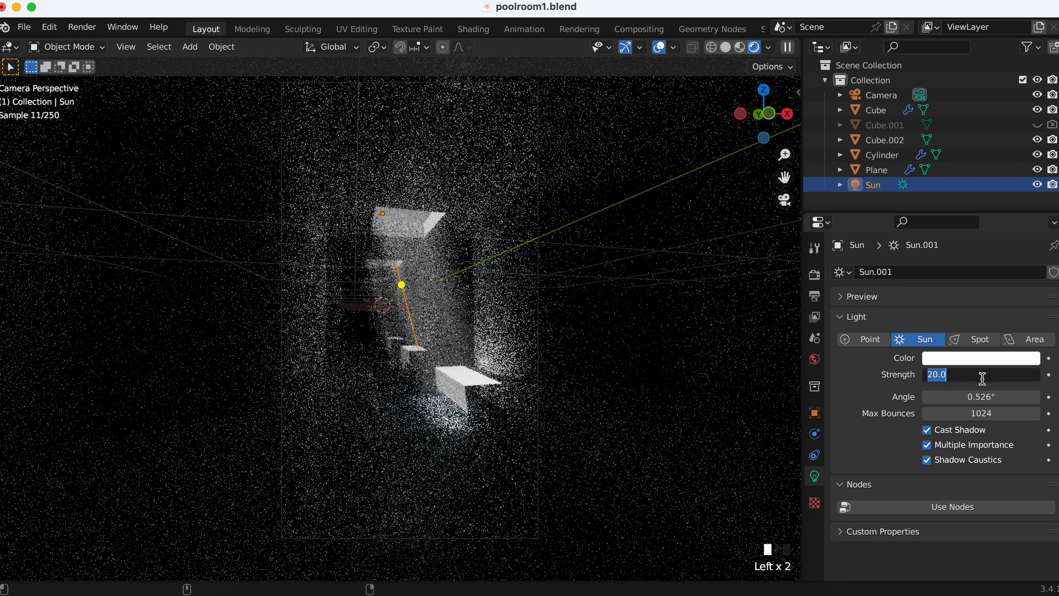
pyautogui.write('30')
pyautogui.press('Return')
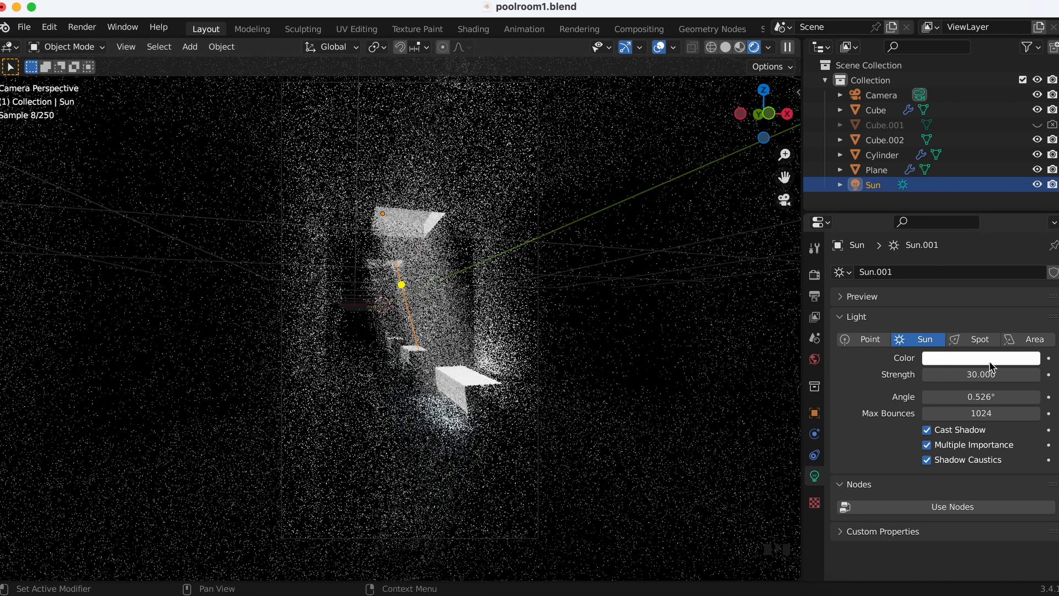
# - Set the Sun light's strength to 40 and check the light shaft through the camera
pyautogui.doubleClick(985, 376)
pyautogui.write('40')
pyautogui.press('Return')
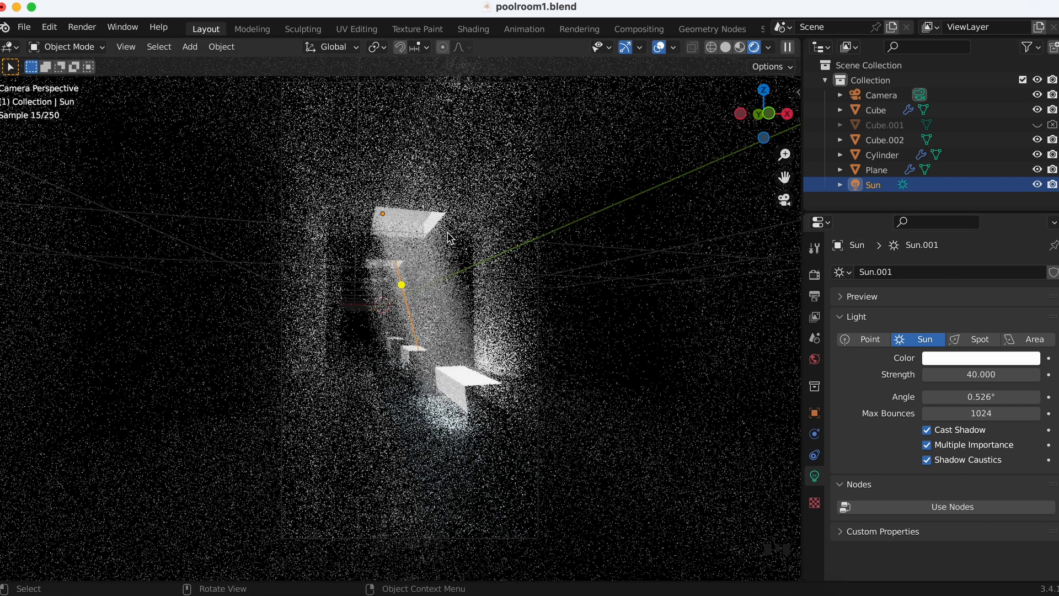
pyautogui.keyDown('super'); pyautogui.scroll(5, 419, 242); pyautogui.keyUp('super')
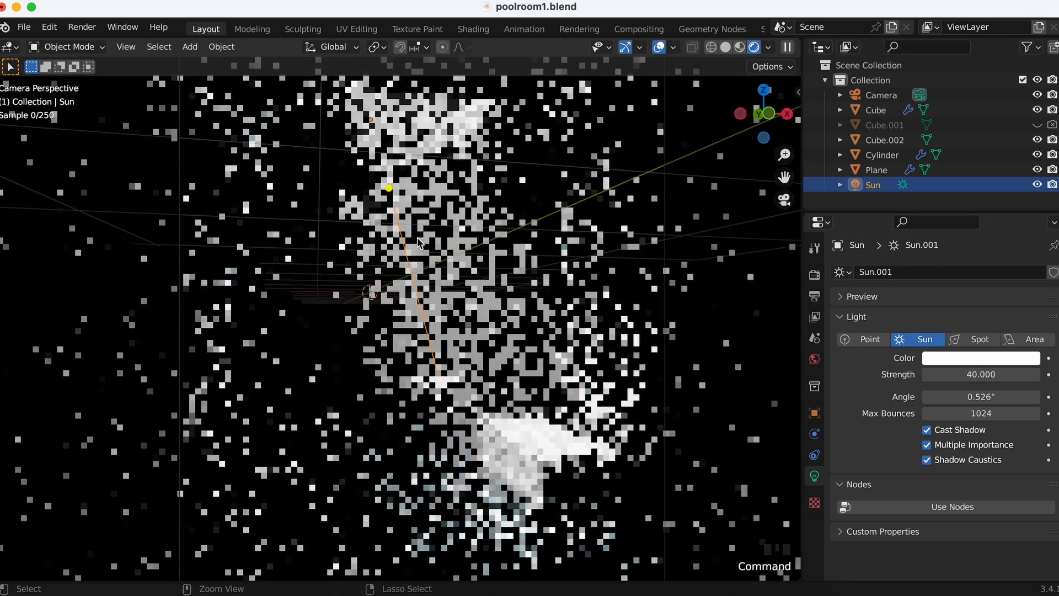
pyautogui.keyDown('super'); pyautogui.scroll(-2, 420, 243); pyautogui.keyUp('super')
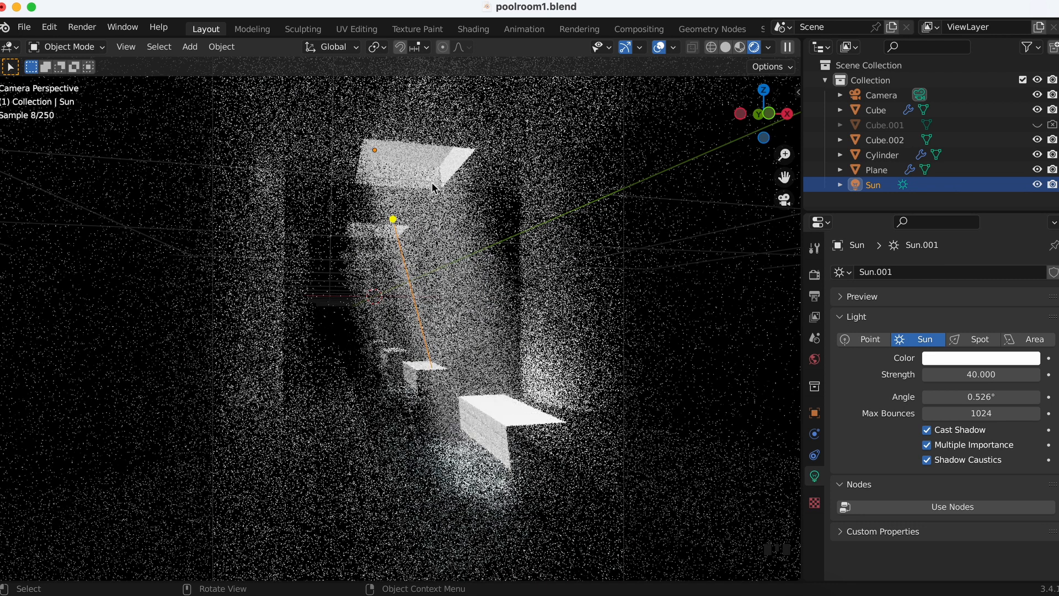
# - Assign an Environment Texture to the world background's color
pyautogui.click(816, 361)
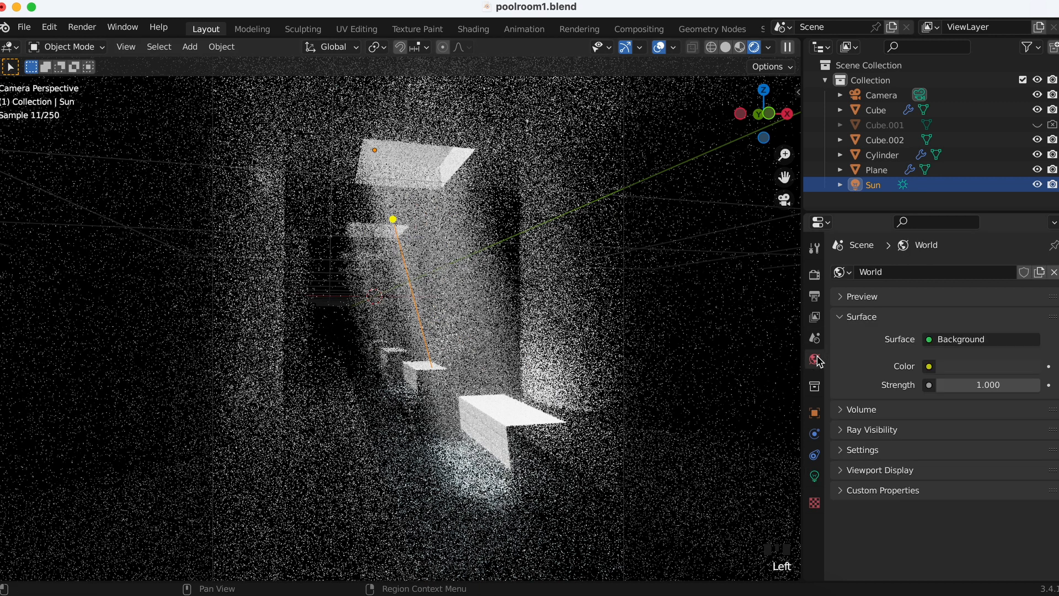
pyautogui.keyDown('super'); pyautogui.scroll(-4, 602, 348); pyautogui.keyUp('super')
pyautogui.keyDown('super'); pyautogui.scroll(4, 600, 346); pyautogui.keyUp('super')
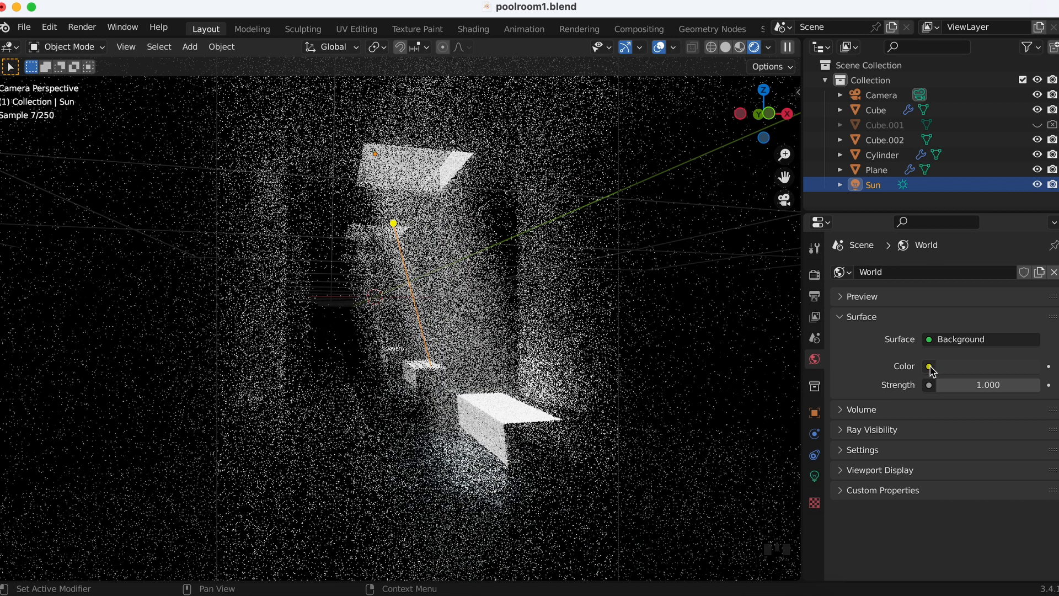
pyautogui.click(930, 368)
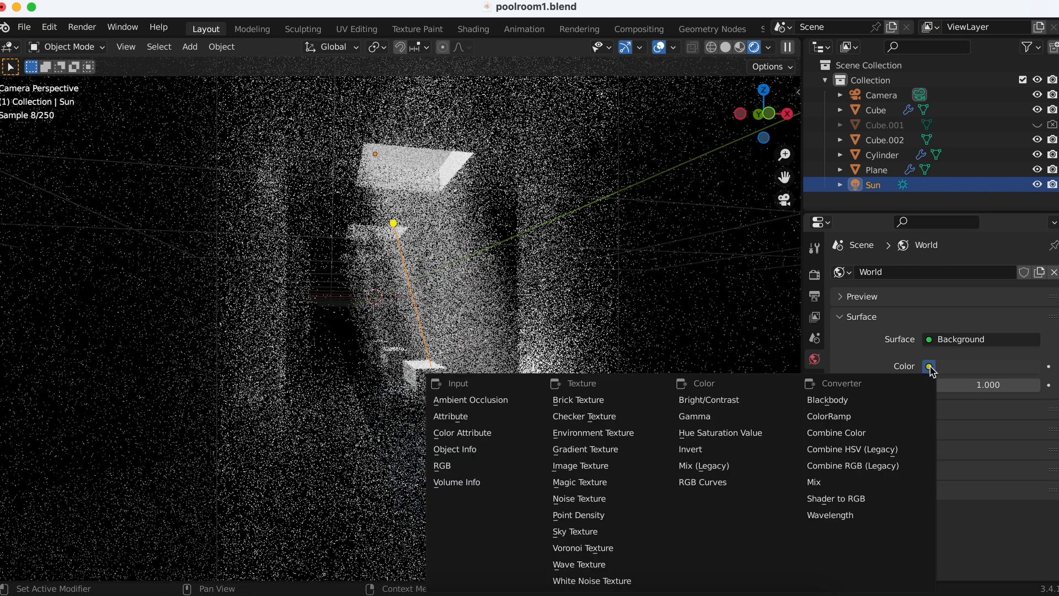
pyautogui.click(629, 436)
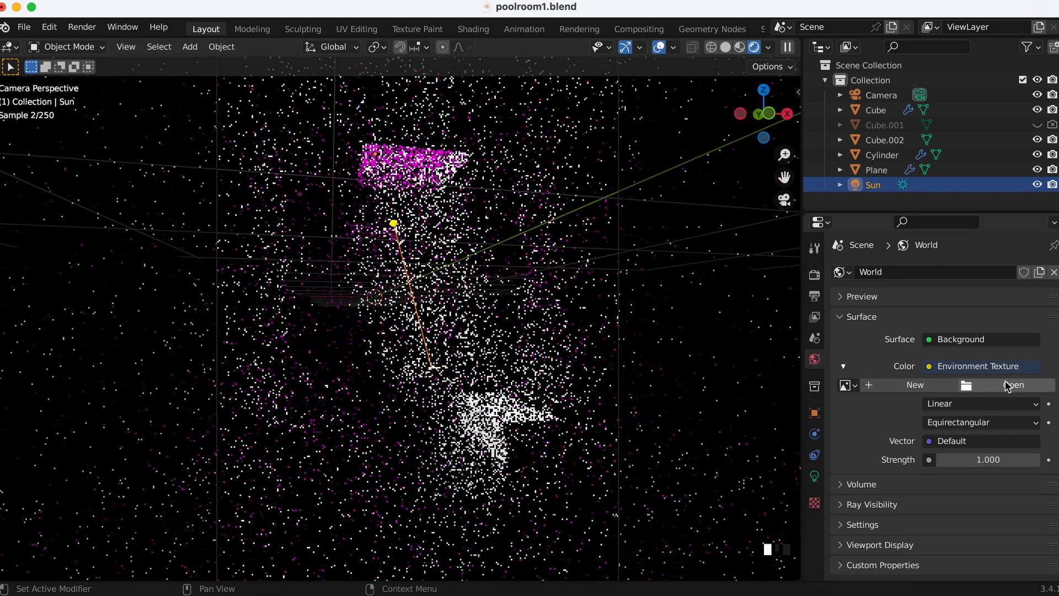
# - Load abandoned_slipway_4k.exr from the HDRI folder as the world's environment image
pyautogui.click(1008, 386)
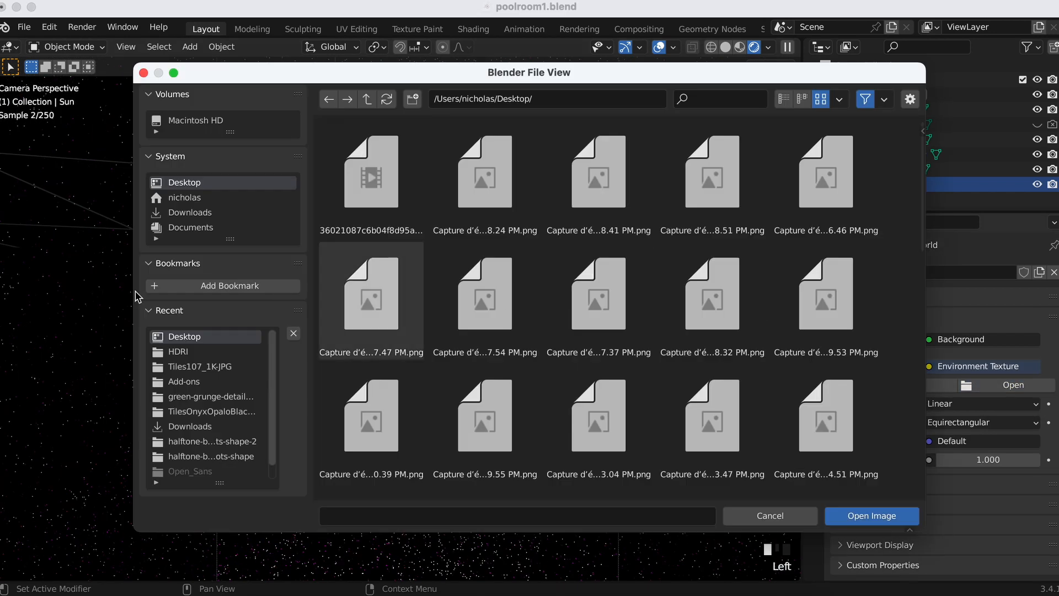
pyautogui.click(180, 352)
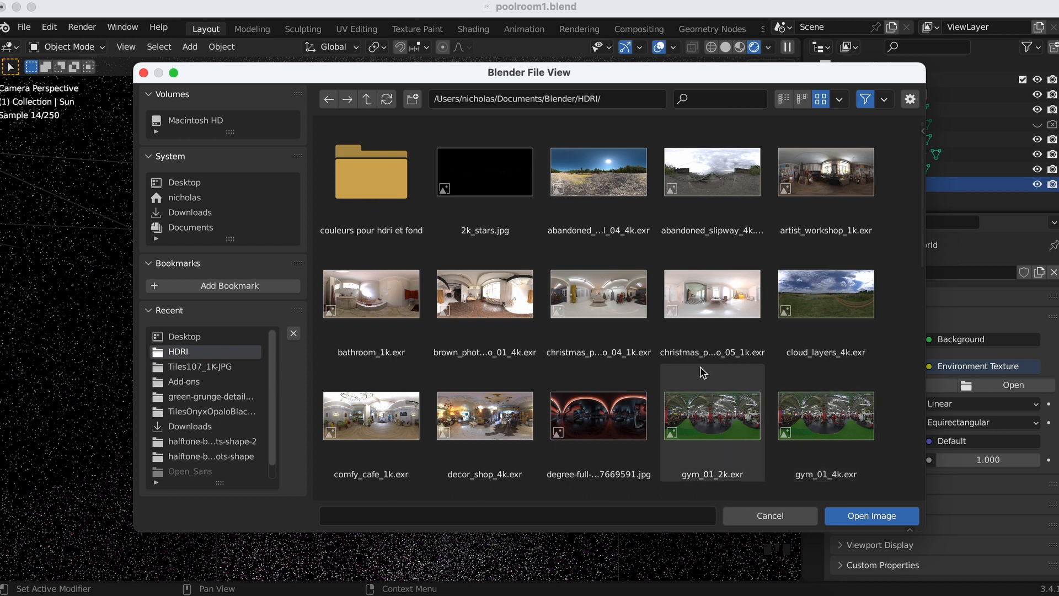
pyautogui.scroll(-4, 699, 370)
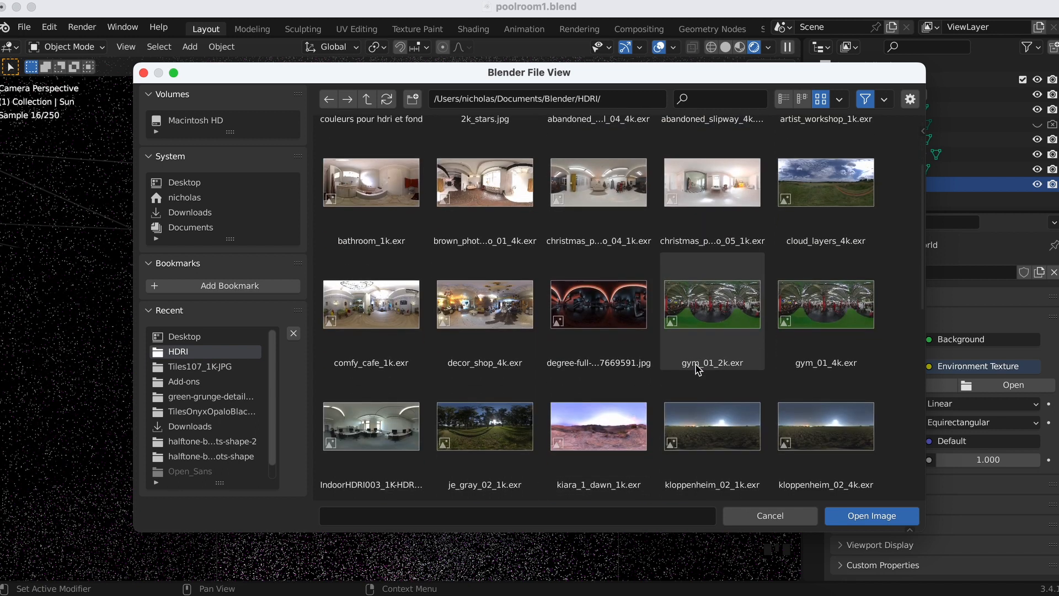
pyautogui.scroll(-12, 699, 369)
pyautogui.scroll(16, 699, 367)
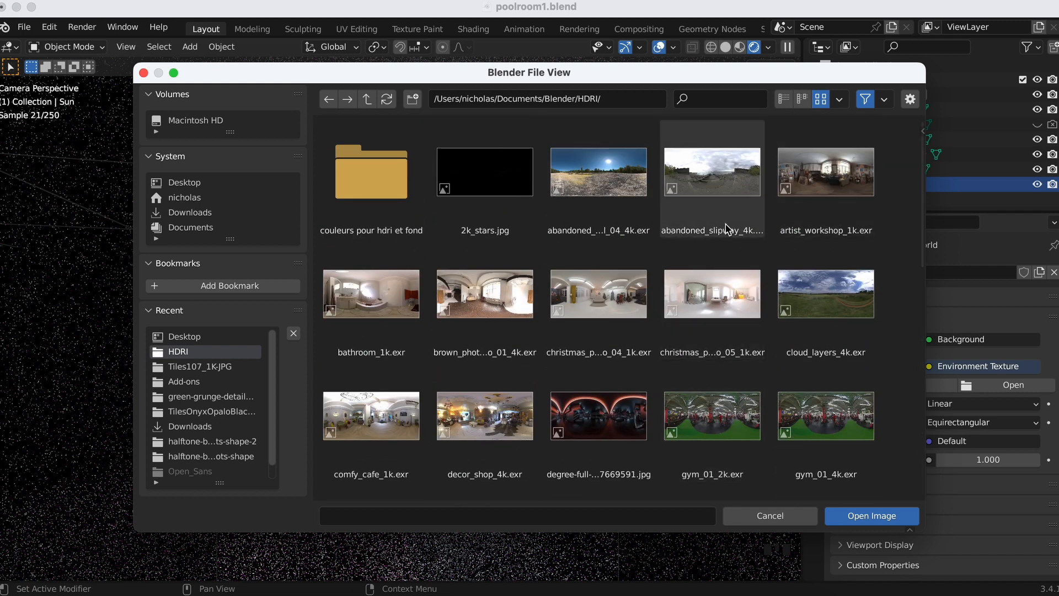
pyautogui.click(720, 183)
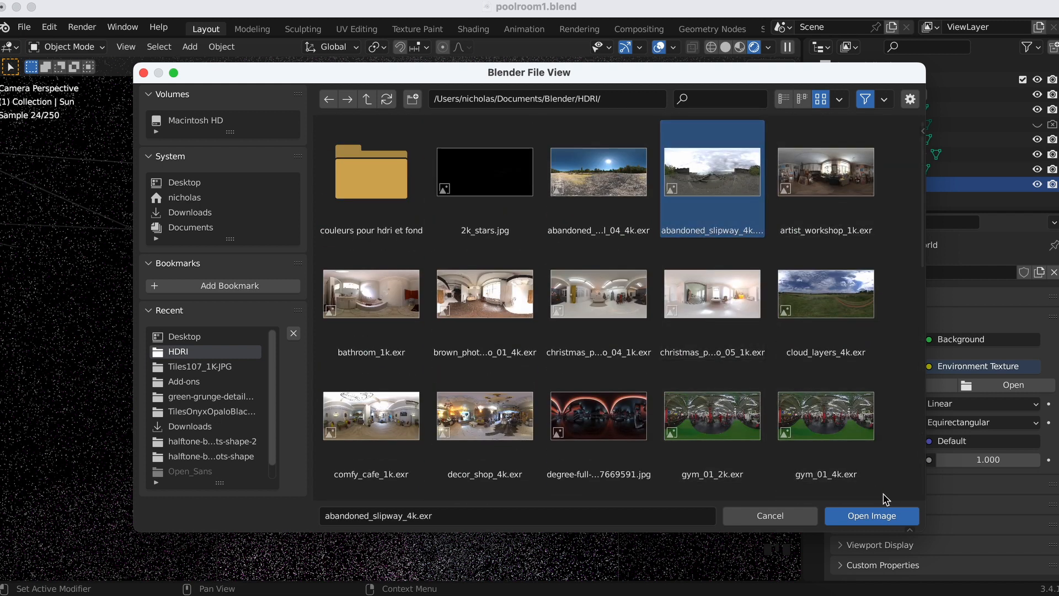
pyautogui.click(880, 514)
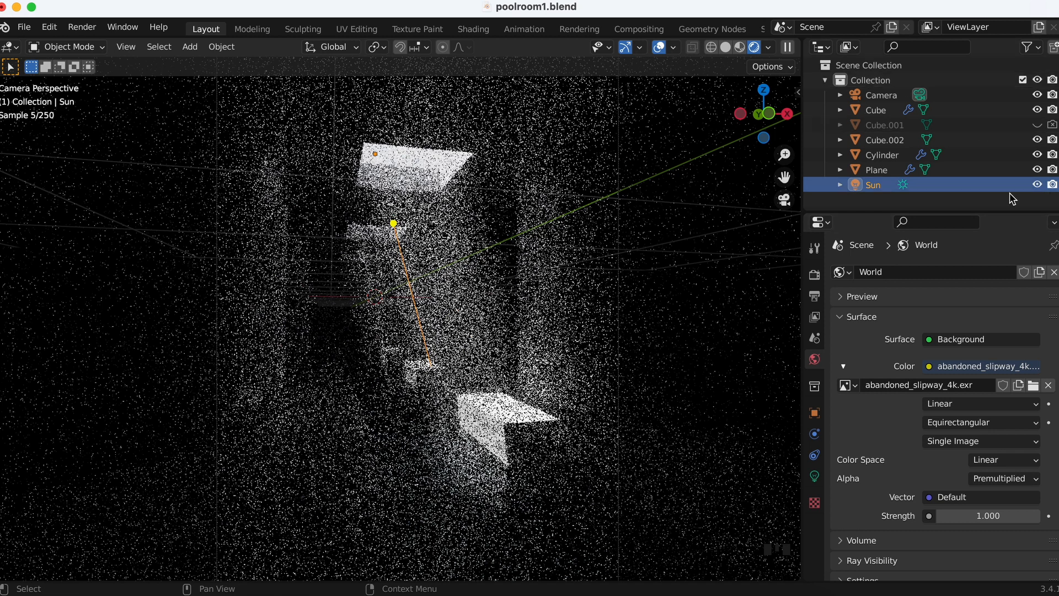
# - Hide the Sun temporarily to examine the environment image's lighting on its own, and show it again
pyautogui.click(1038, 185)
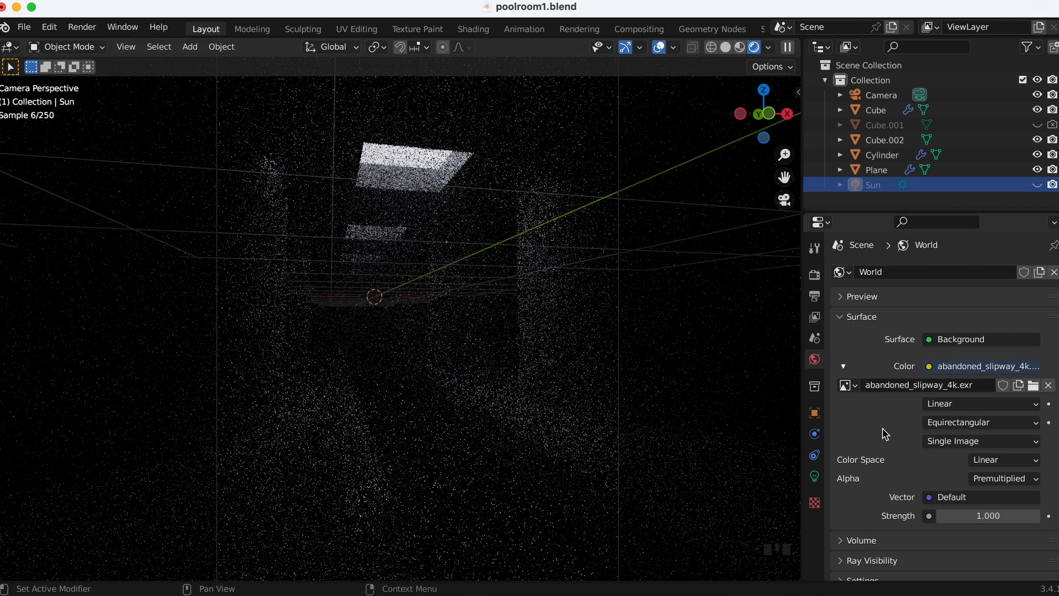
pyautogui.click(1038, 185)
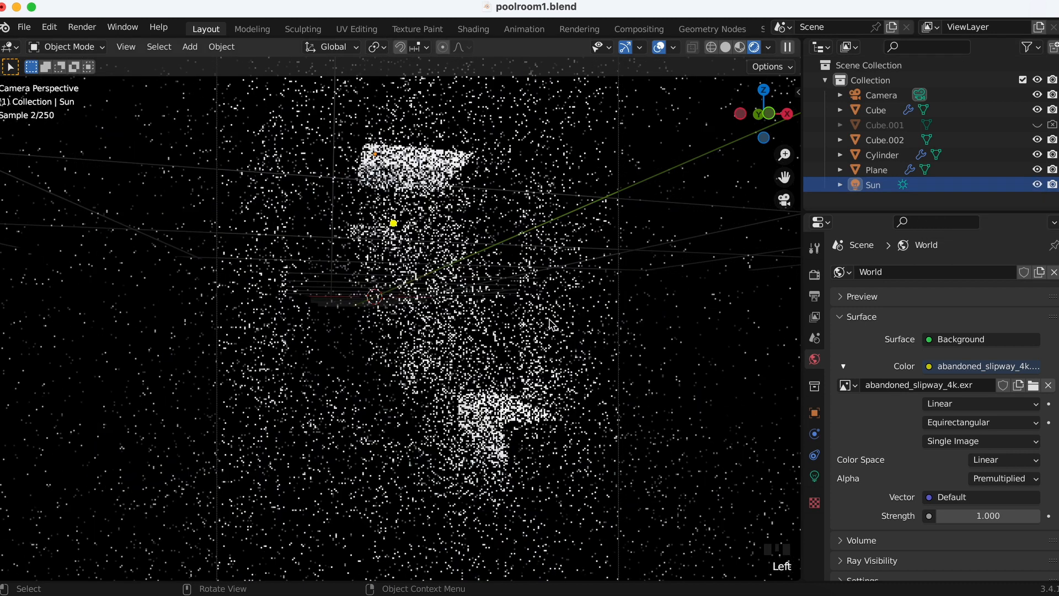
# - Enable shader nodes on the Sun light and assign a Blackbody node to its emission color
pyautogui.click(880, 184)
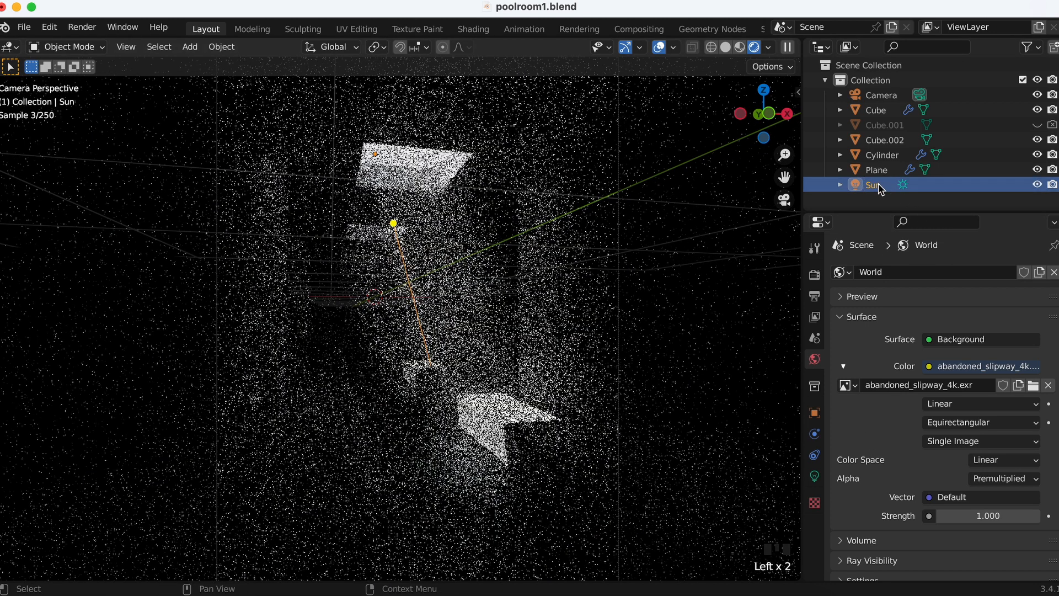
pyautogui.click(815, 476)
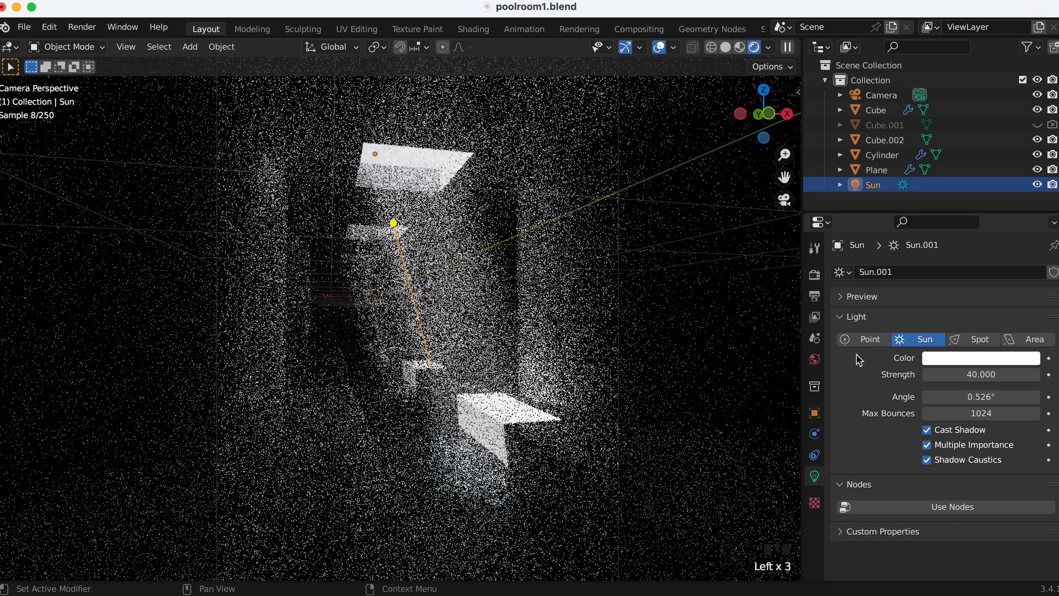
pyautogui.click(956, 511)
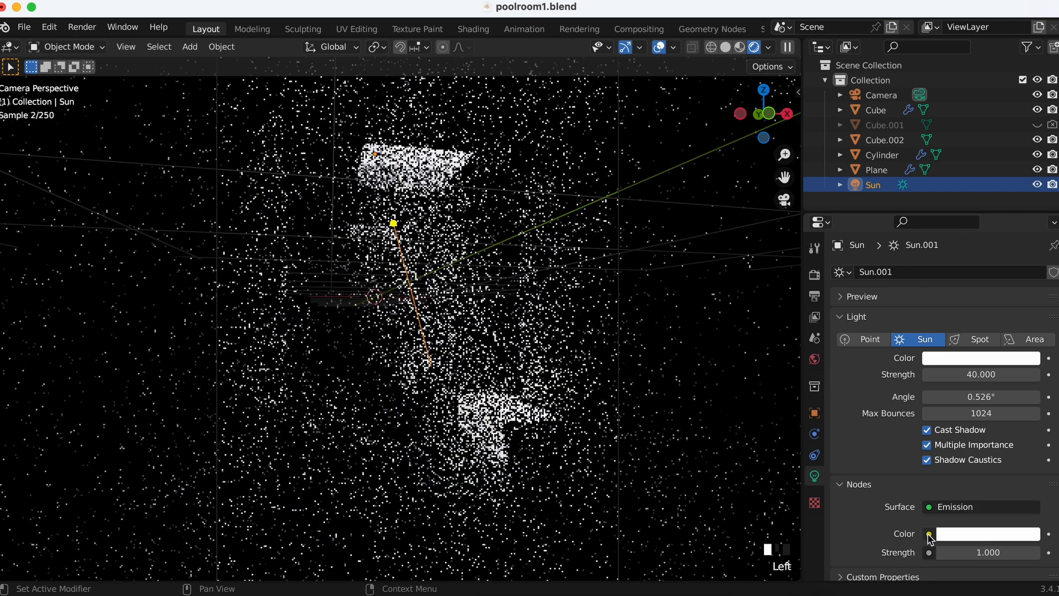
pyautogui.click(930, 534)
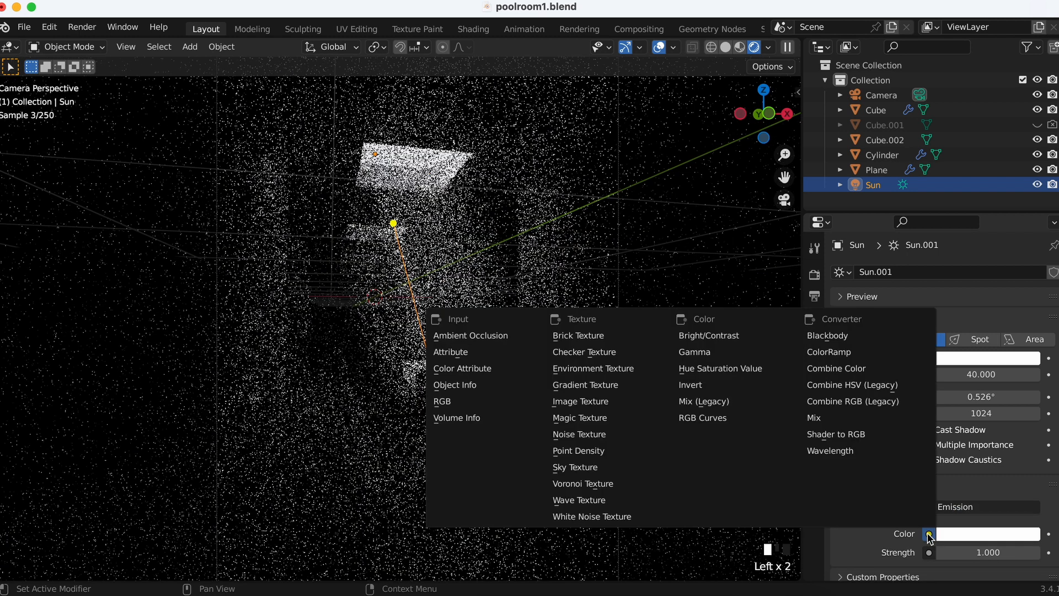
pyautogui.click(852, 338)
# - Set the Sun's Blackbody temperature to 5300
pyautogui.scroll(-1, 900, 505)
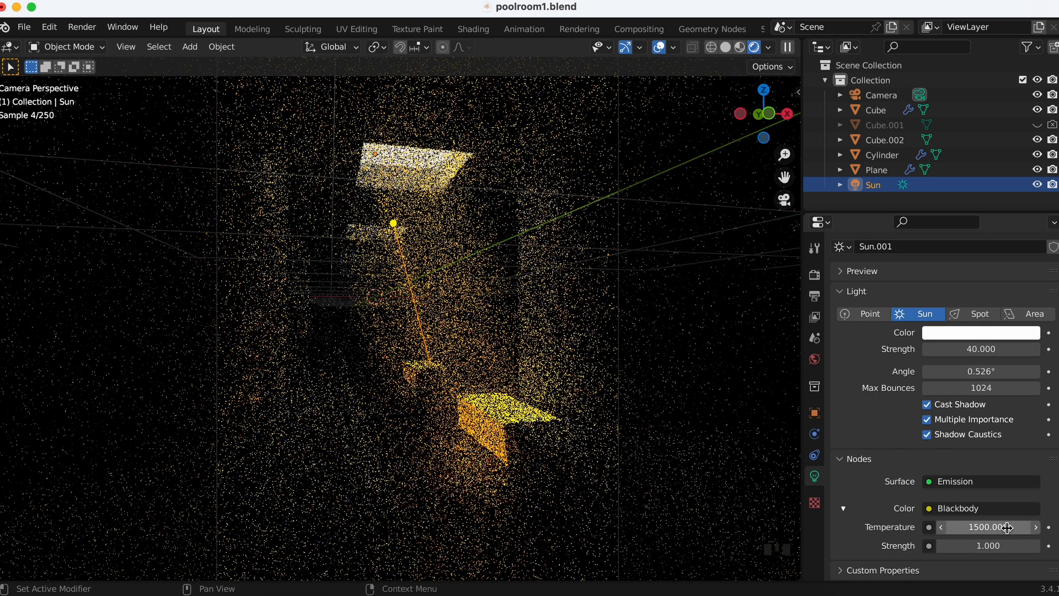
pyautogui.click(984, 527)
pyautogui.write('5300')
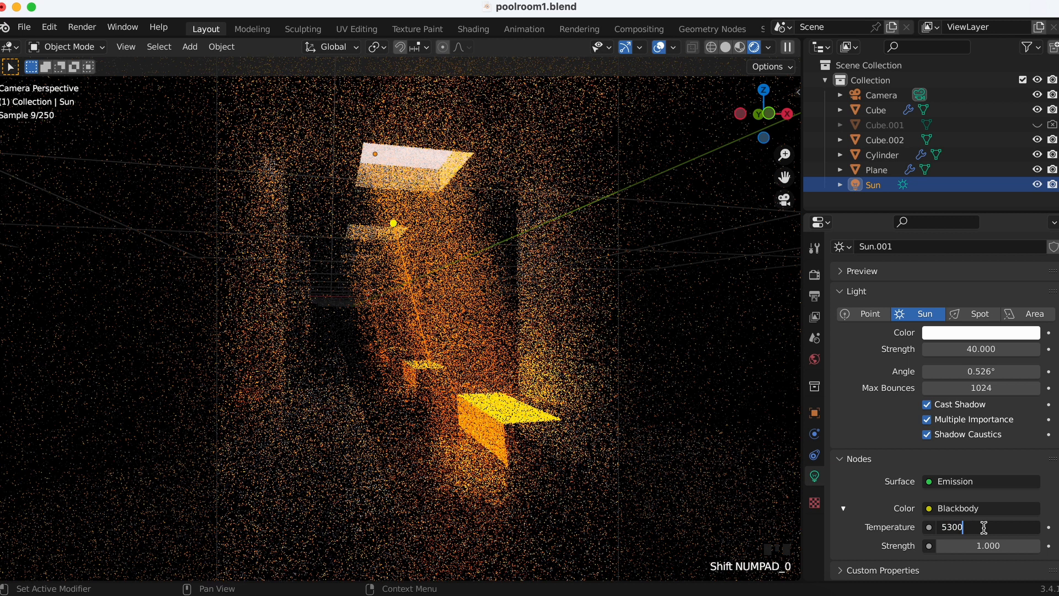
pyautogui.press('Return')
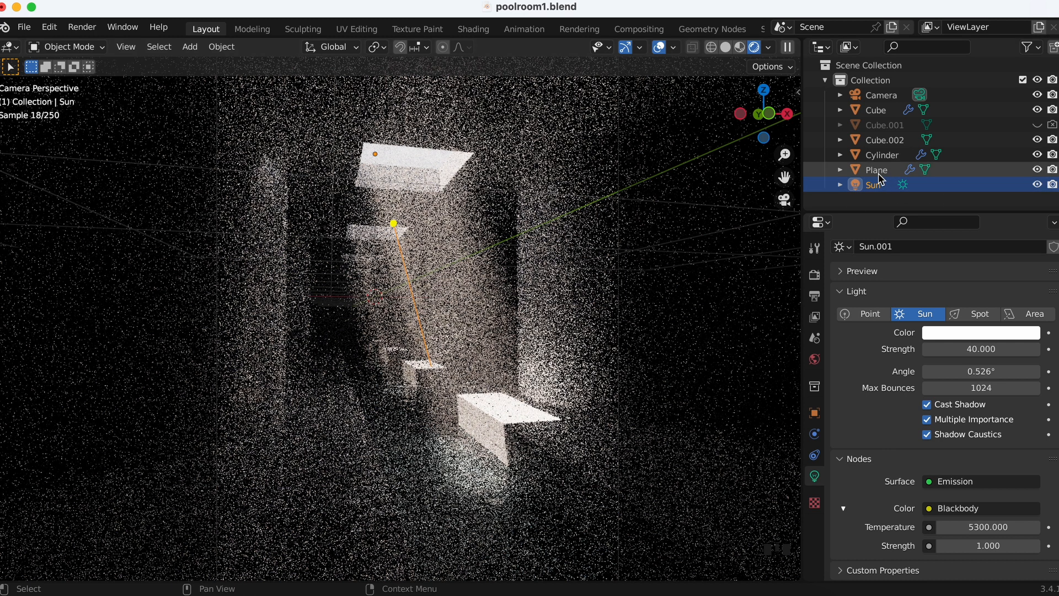
# - Tilt the Sun further by setting its rotation to about -14.6° on X and -17.4° on Y
pyautogui.click(815, 413)
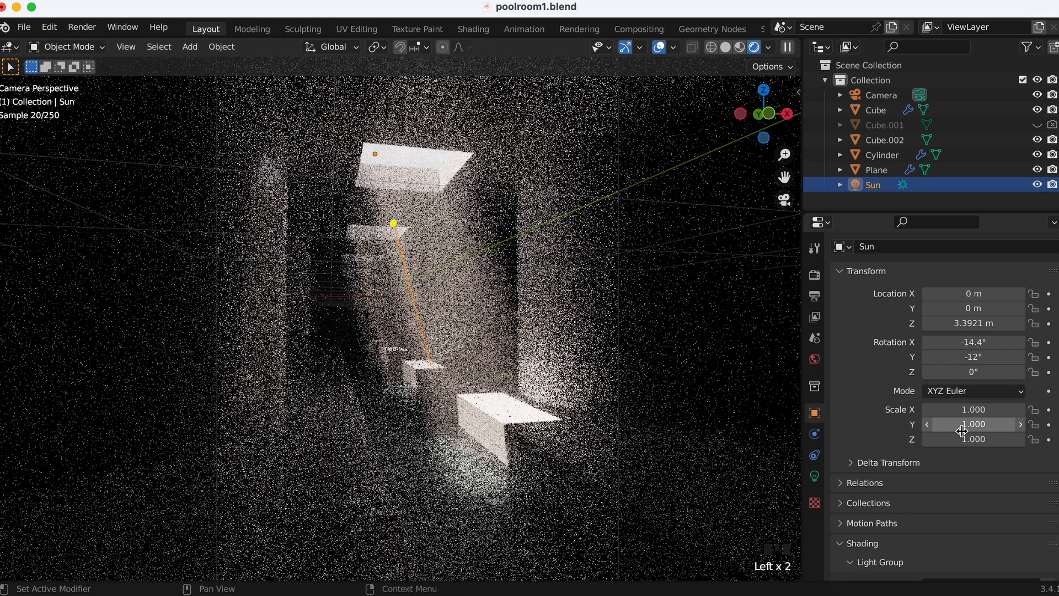
pyautogui.moveTo(975, 345)
pyautogui.mouseDown()
pyautogui.moveTo(991, 344)
pyautogui.moveTo(973, 344)
pyautogui.moveTo(994, 358)
pyautogui.moveTo(970, 358)
pyautogui.mouseUp()
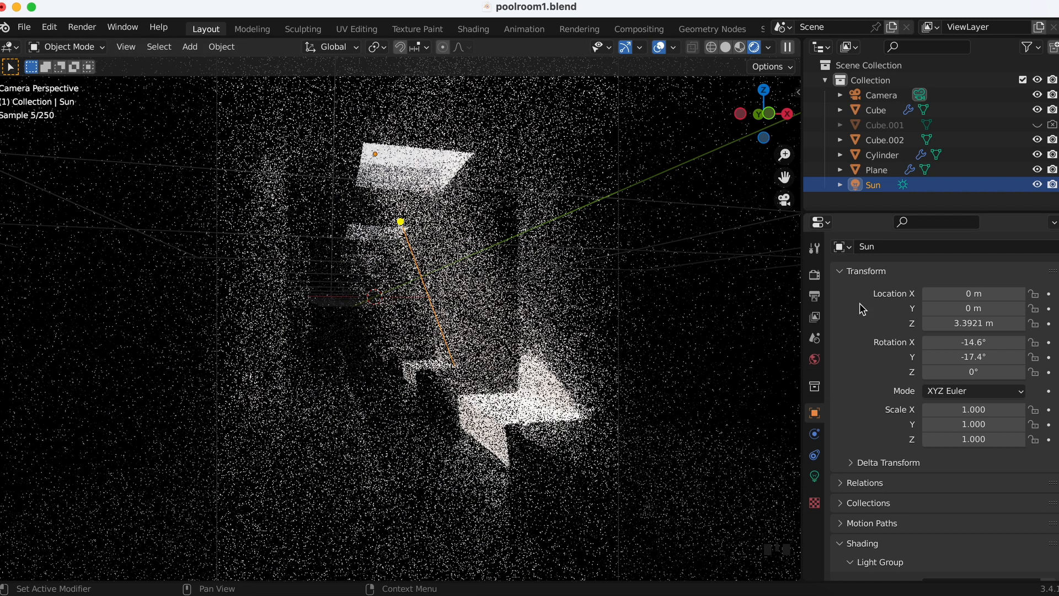
# - Check the Max Samples value in the final render's sampling settings
pyautogui.click(815, 275)
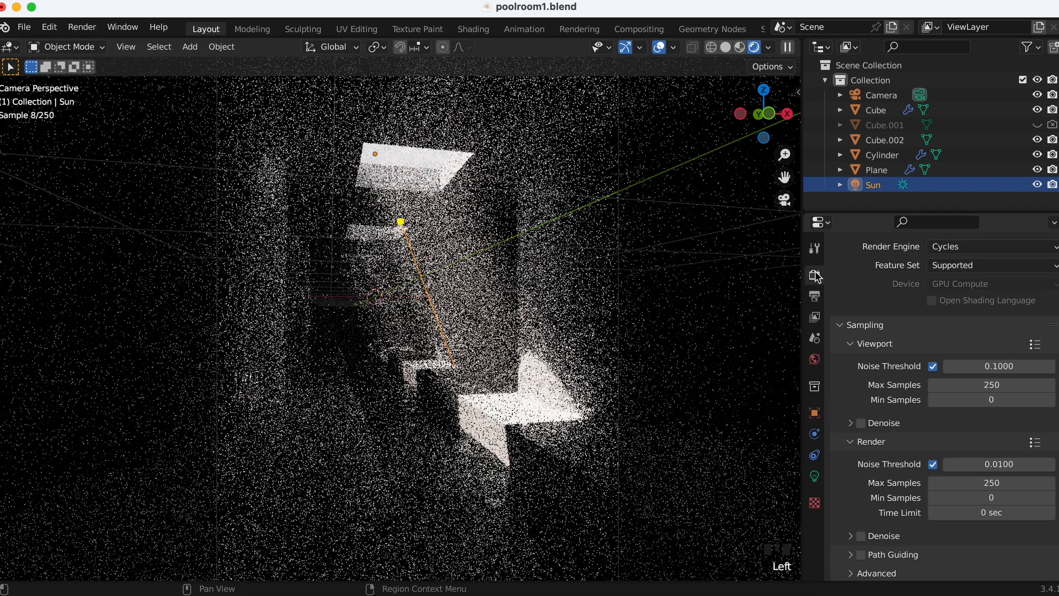
pyautogui.scroll(-3, 867, 403)
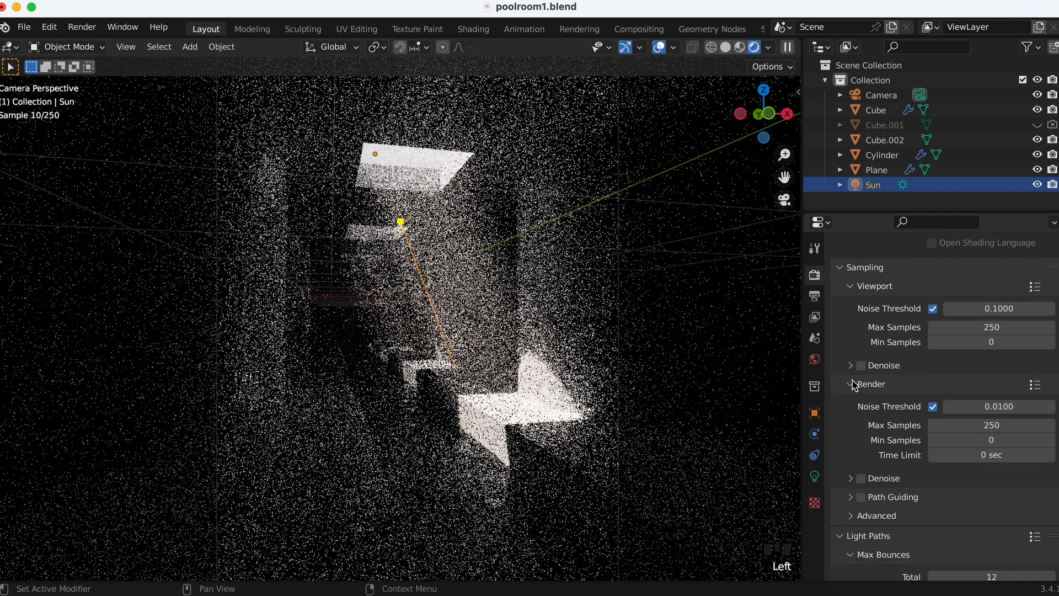
pyautogui.click(1012, 428)
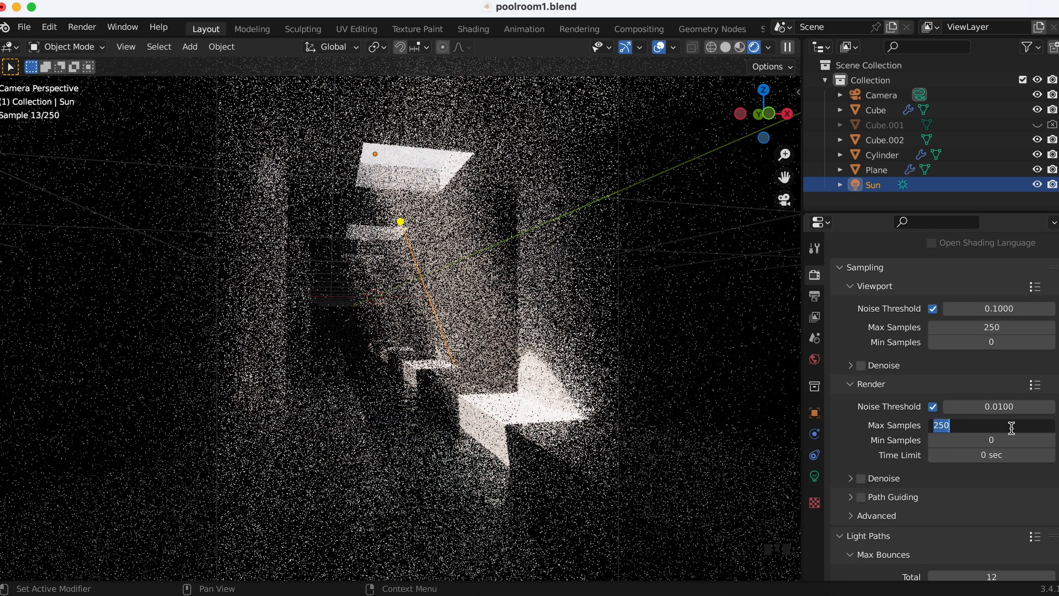
pyautogui.press('Return')
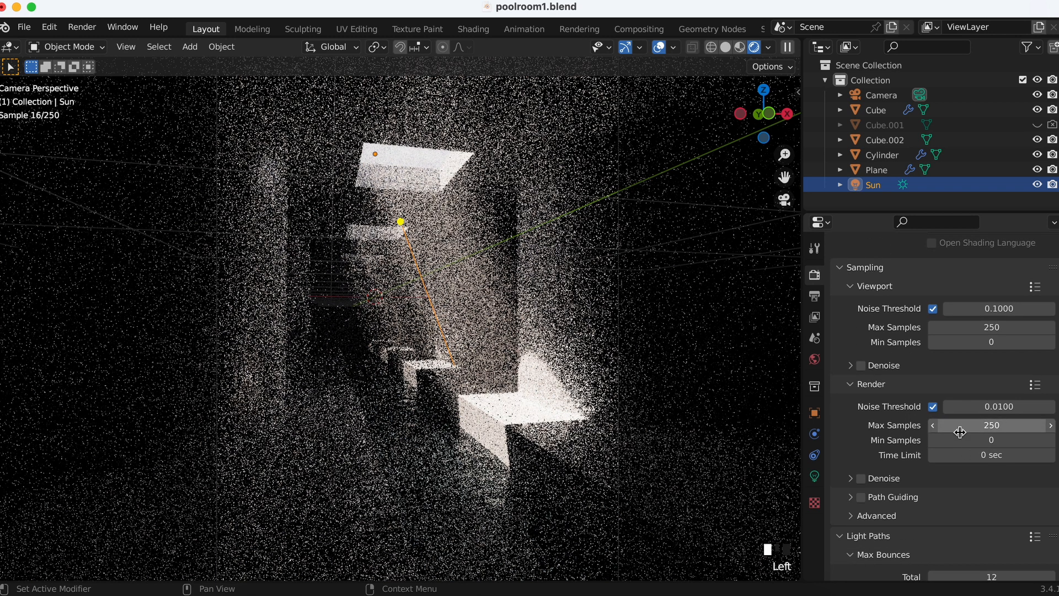
# - Try the Filmic color management with the look set to None and the exposure set to 0
pyautogui.scroll(-20, 882, 452)
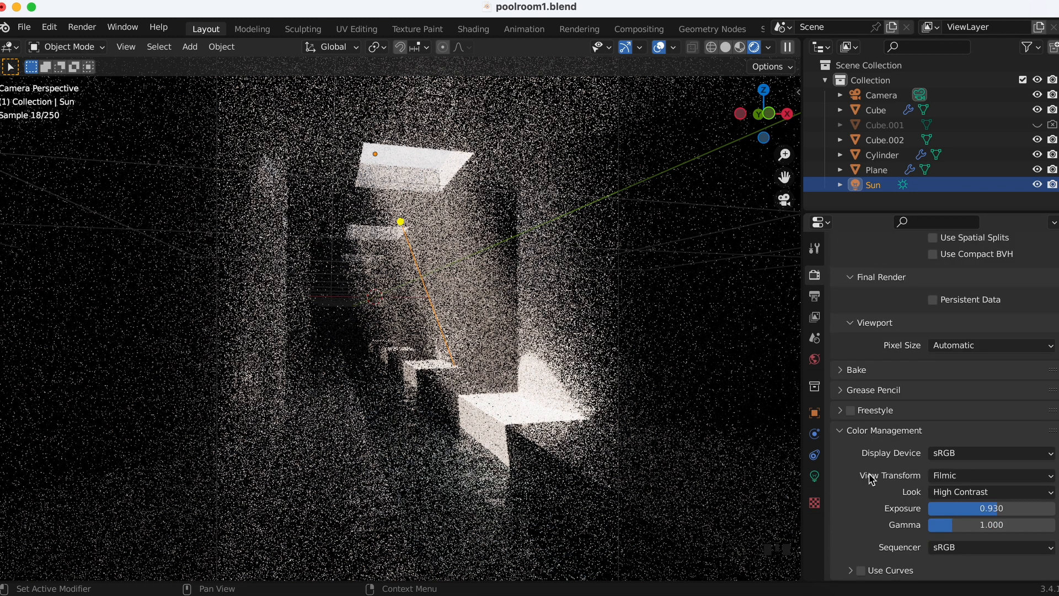
pyautogui.click(947, 492)
pyautogui.click(951, 475)
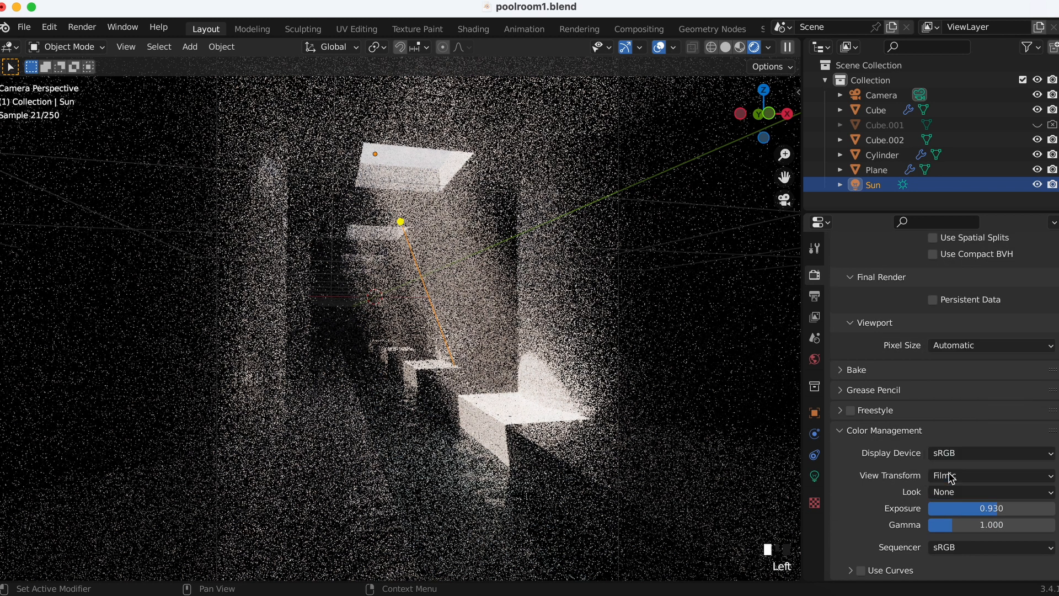
pyautogui.press('super')
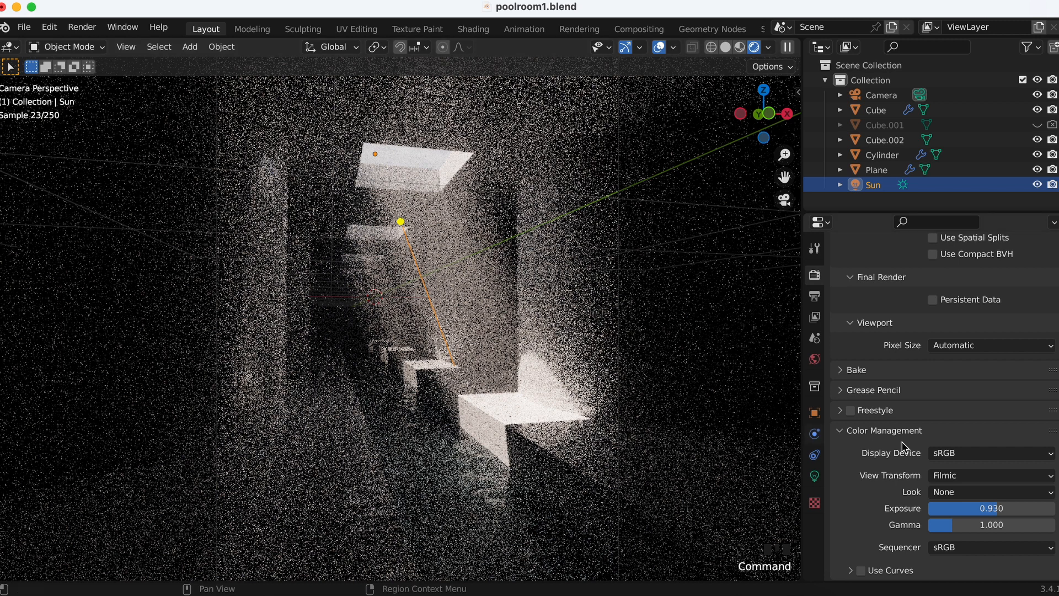
pyautogui.click(1003, 511)
pyautogui.write('0')
pyautogui.press('Return')
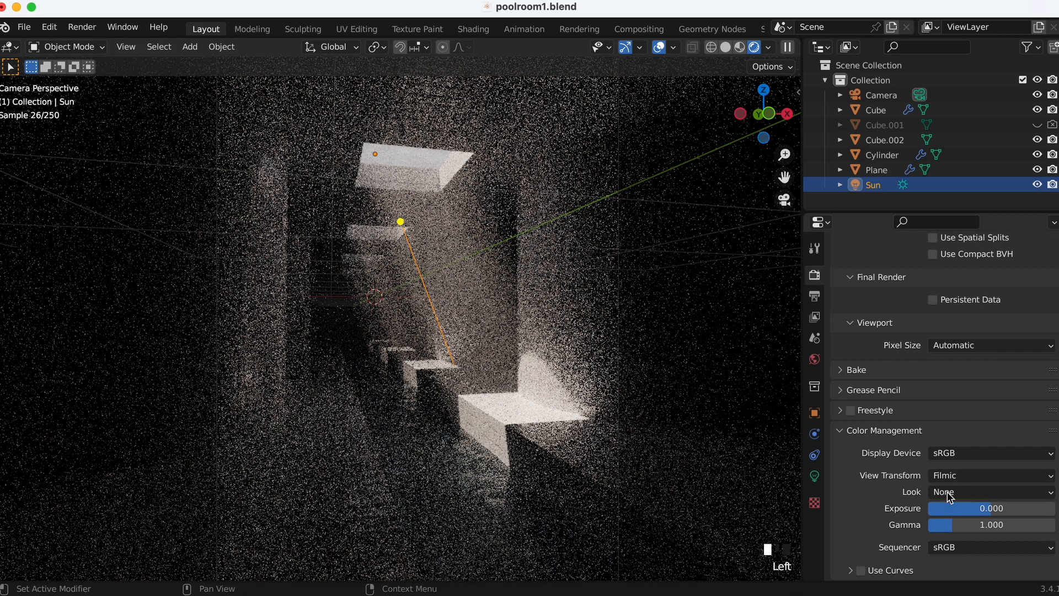
# - Set the color management look to High Contrast and the exposure to 0.5
pyautogui.click(993, 492)
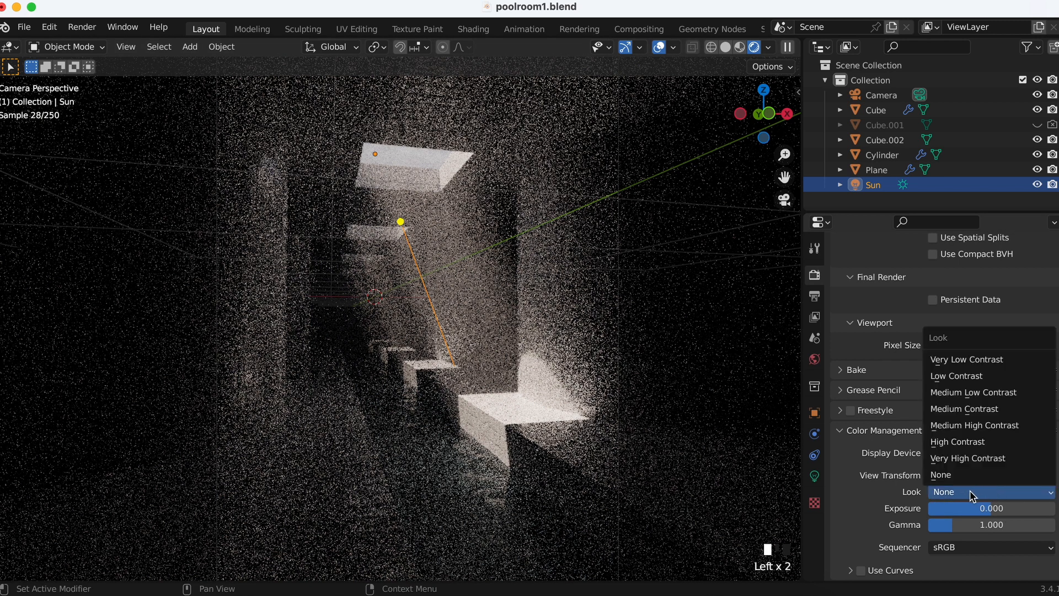
pyautogui.click(971, 447)
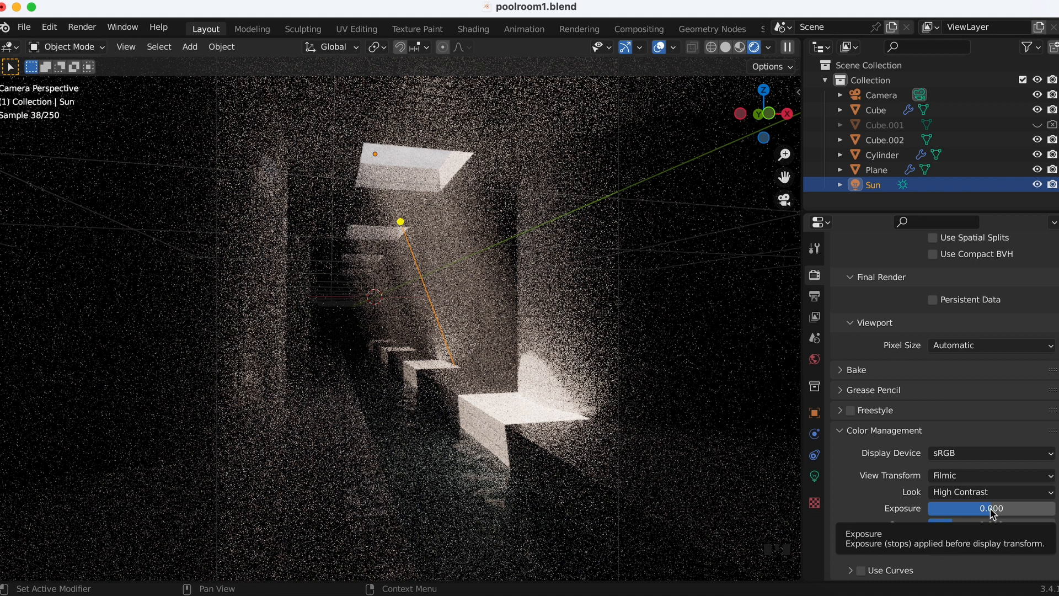
pyautogui.moveTo(993, 512); pyautogui.dragTo(995, 512)
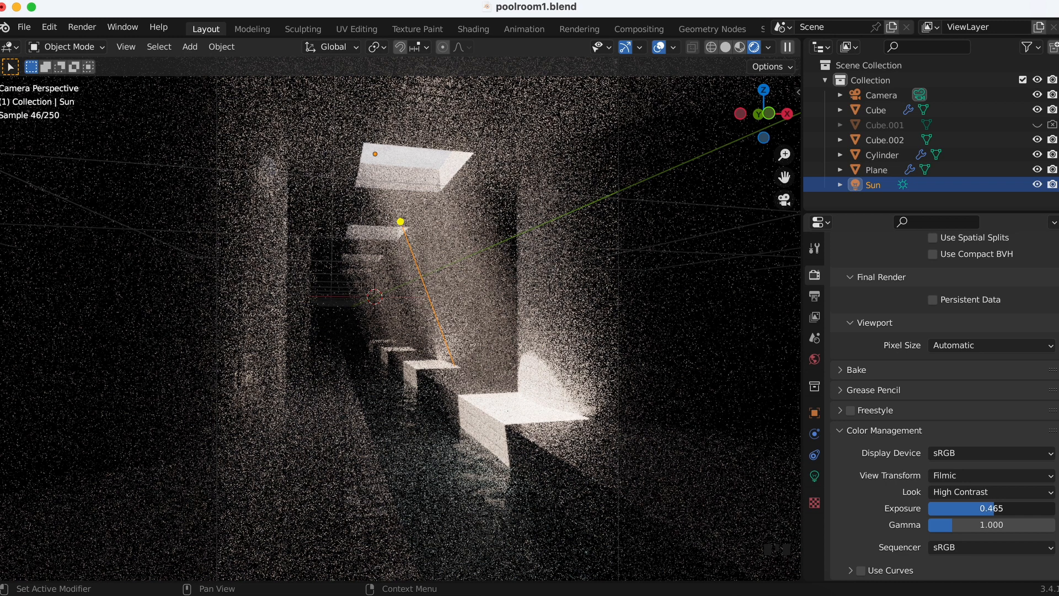
pyautogui.click(1003, 508)
pyautogui.press('BackSpace')
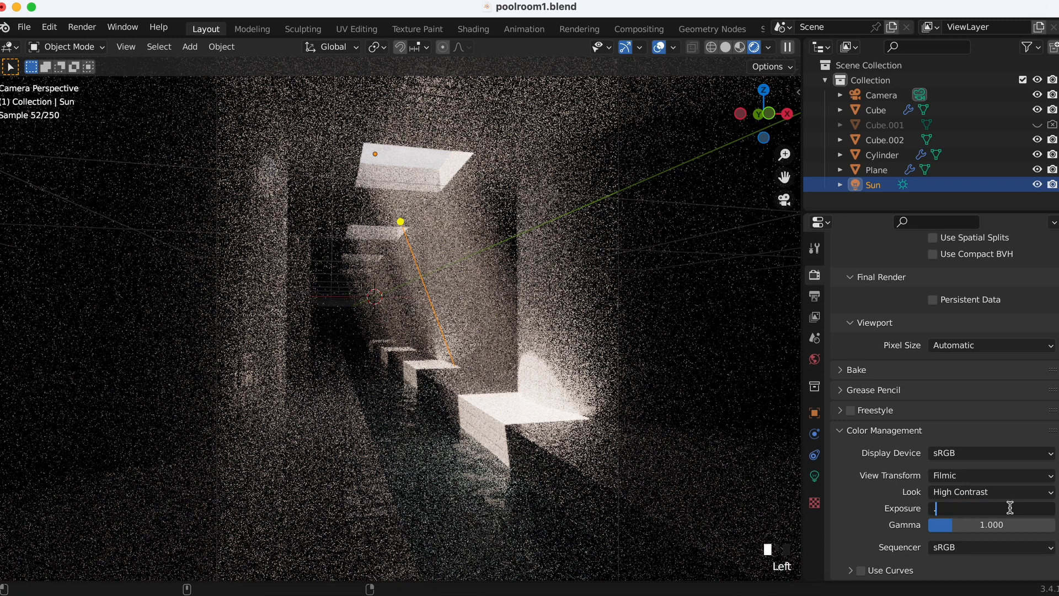
pyautogui.write('0.5')
pyautogui.press('Return')
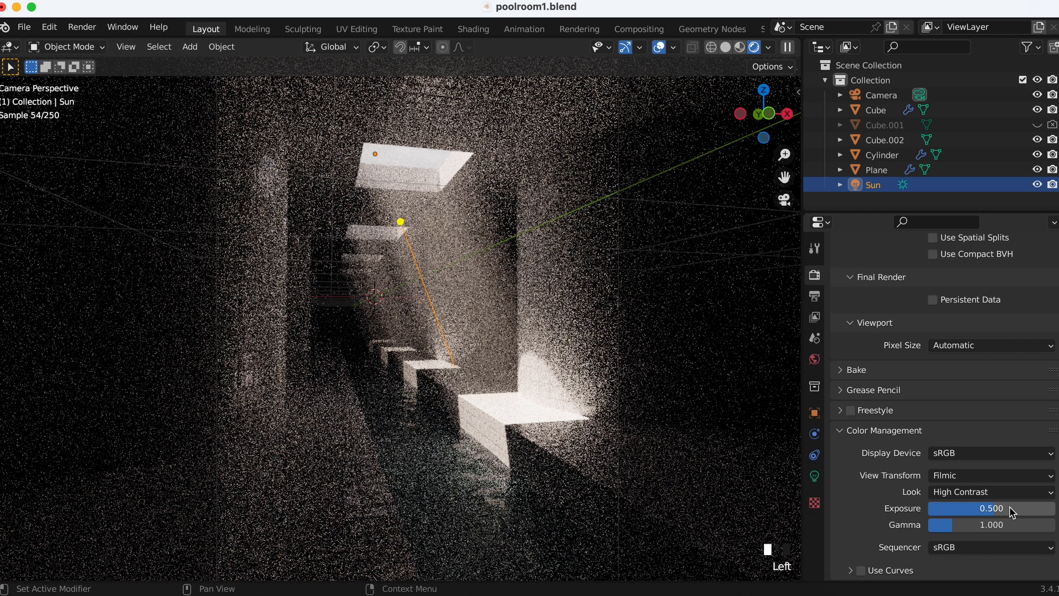
# - Lower the color management gamma, trying 0.9 before settling on 0.95
pyautogui.click(988, 526)
pyautogui.press('BackSpace')
pyautogui.write('.9')
pyautogui.press('Return')
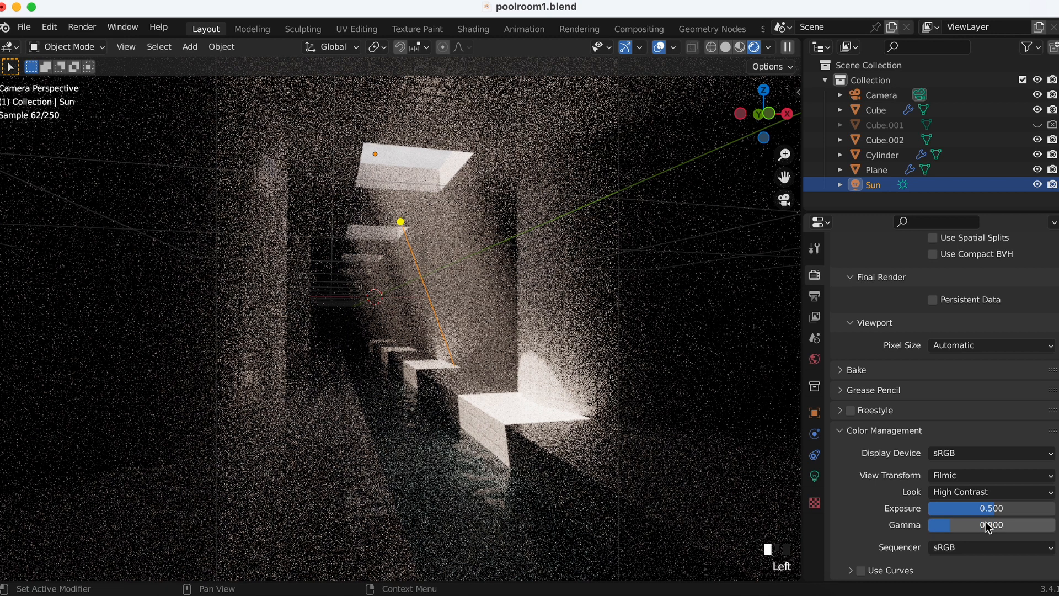
pyautogui.doubleClick(994, 527)
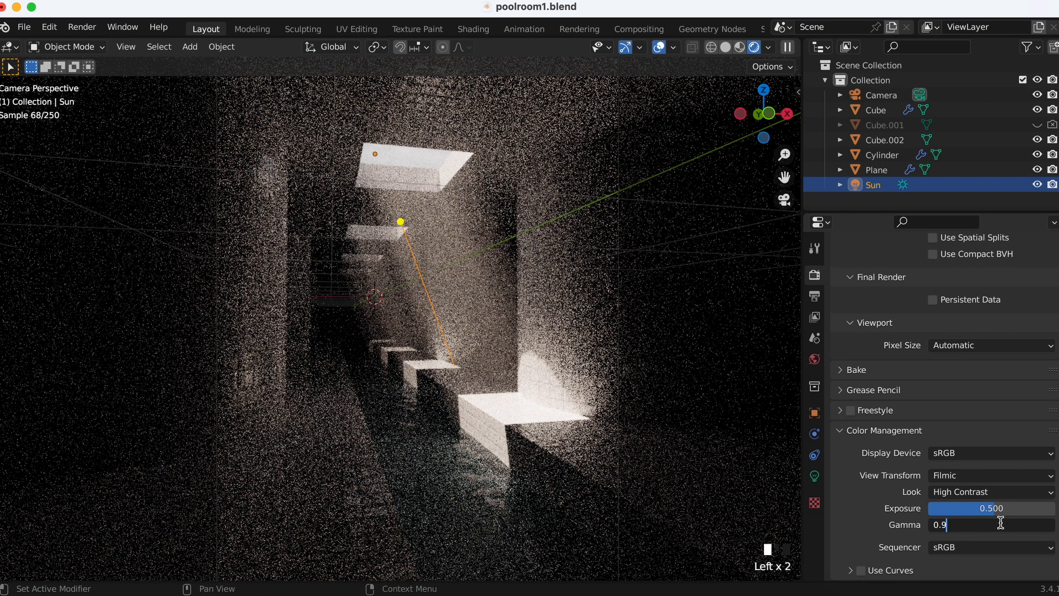
pyautogui.write('5')
pyautogui.press('Return')
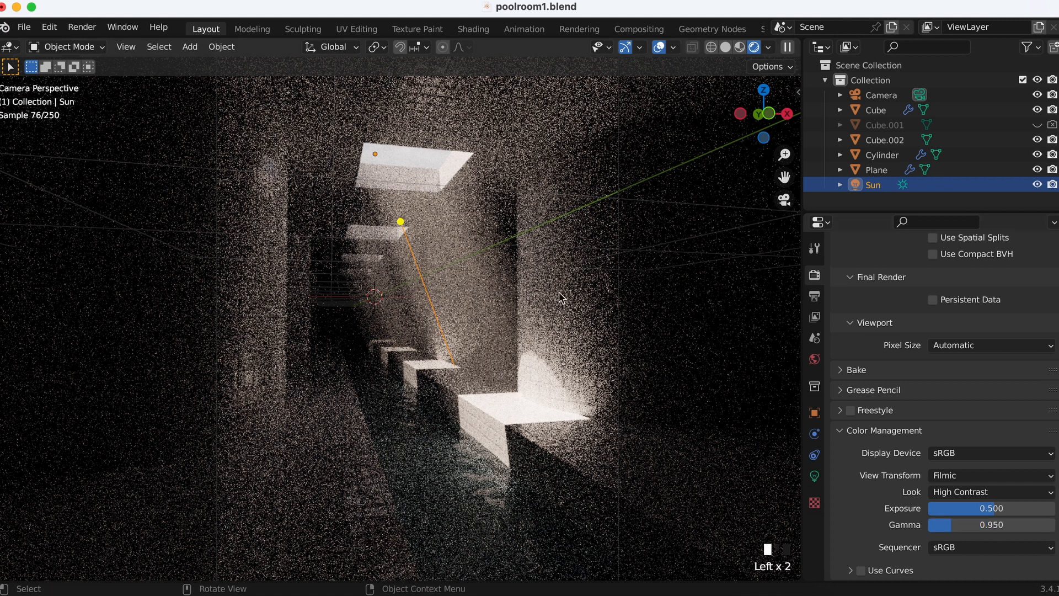
# - Start a still image render of the poolroom scene from the camera
pyautogui.keyDown('super'); pyautogui.scroll(-4, 561, 298); pyautogui.keyUp('super')
pyautogui.keyDown('super'); pyautogui.scroll(4, 562, 298); pyautogui.keyUp('super')
pyautogui.keyDown('super'); pyautogui.scroll(2, 558, 292); pyautogui.keyUp('super')
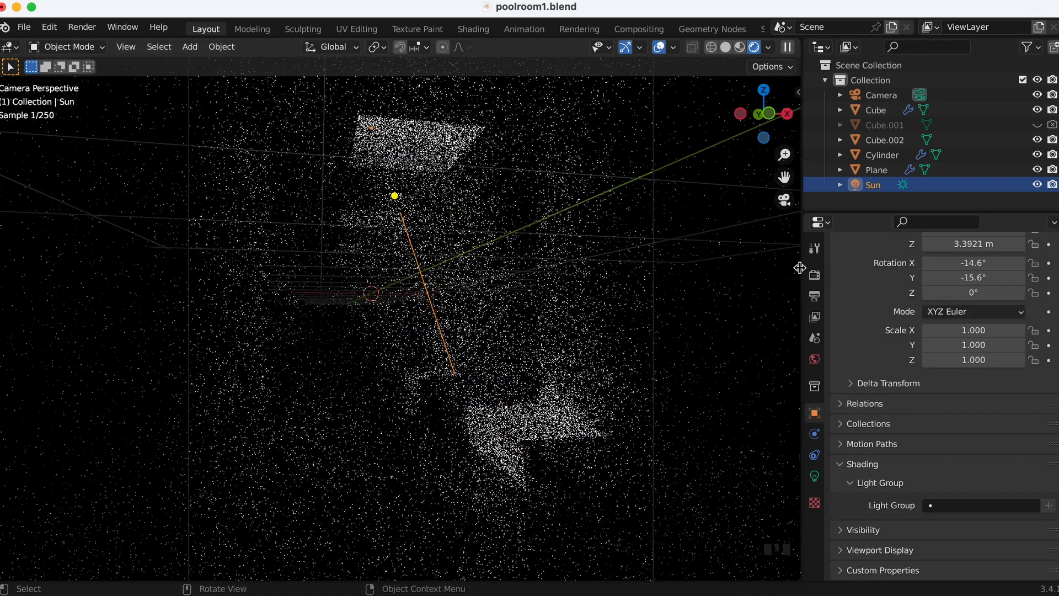
pyautogui.click(815, 275)
pyautogui.click(86, 28)
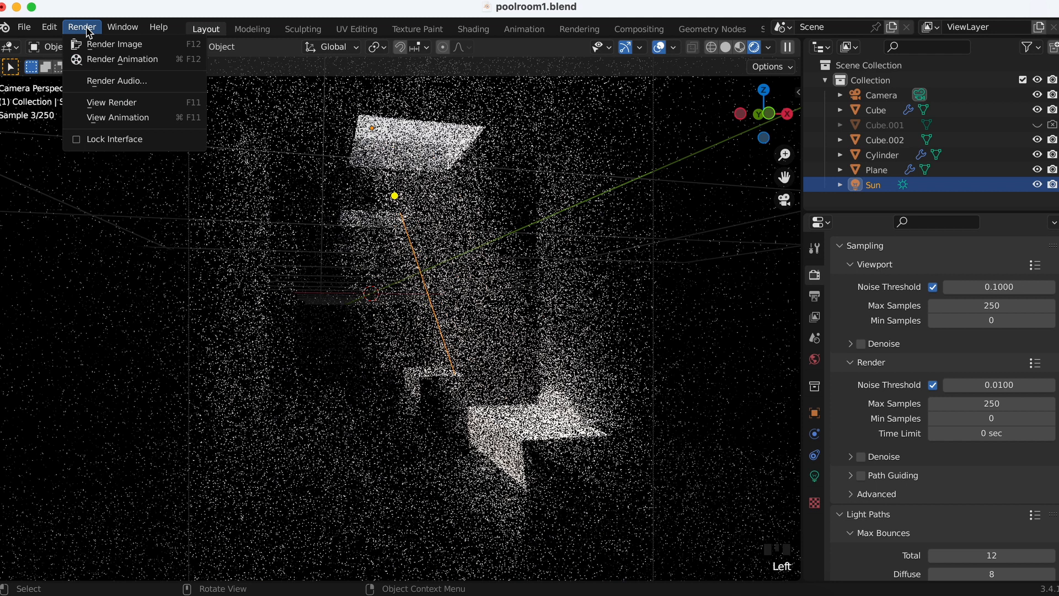
pyautogui.click(95, 48)
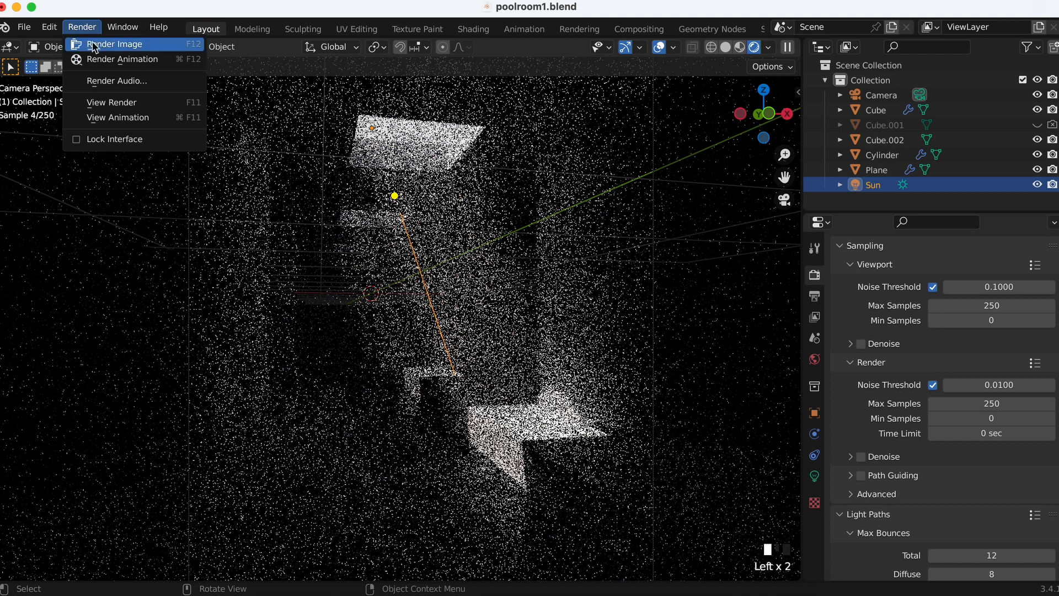